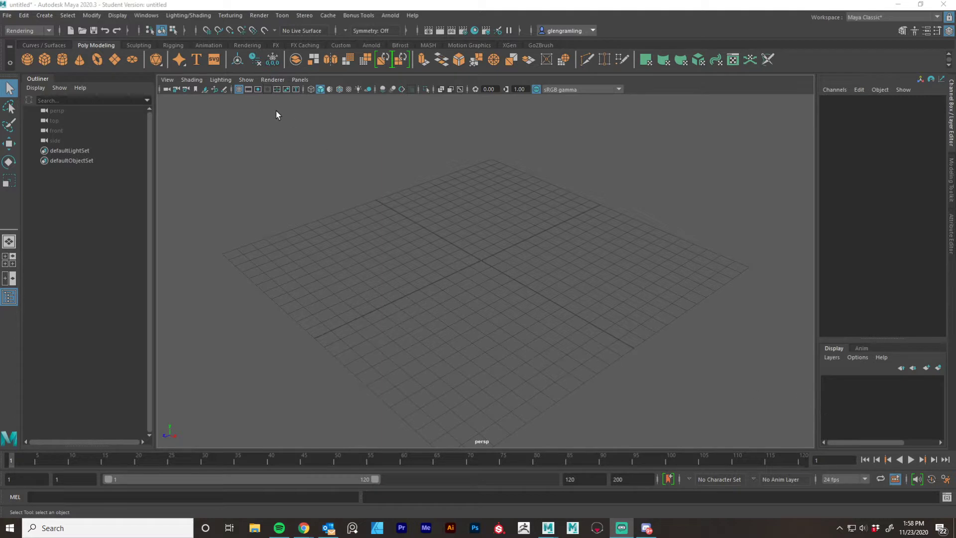
Step: Create a polygon torus at the center of the grid
{"action": "left_click_drag", "start_coordinate": [348, 222], "coordinate": [443, 345], "text": "alt"}
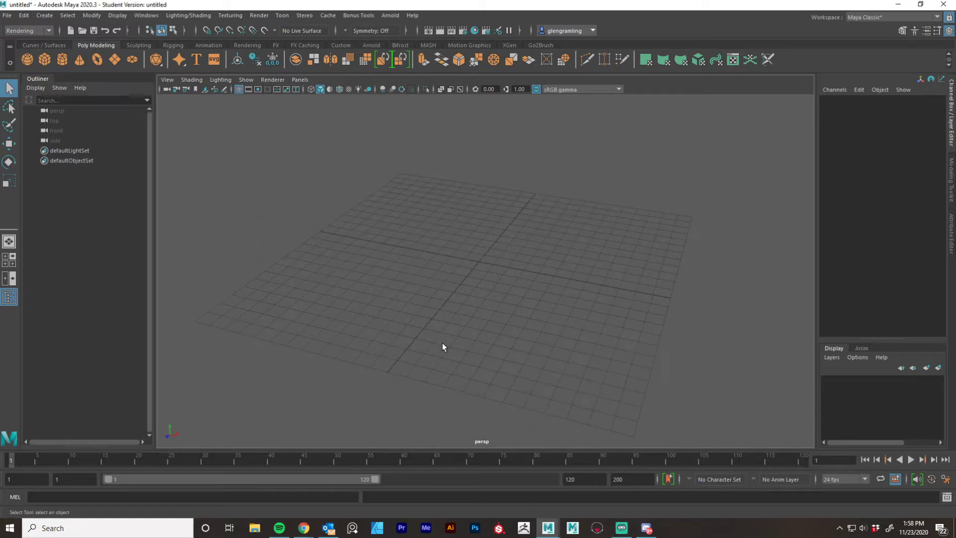
{"action": "left_click_drag", "start_coordinate": [375, 313], "coordinate": [583, 284], "text": "alt"}
{"action": "mouse_move", "coordinate": [429, 299]}
{"action": "left_mouse_down", "text": "alt"}
{"action": "mouse_move", "coordinate": [426, 314]}
{"action": "mouse_move", "coordinate": [435, 299]}
{"action": "left_mouse_up", "text": "alt"}
{"action": "left_click", "coordinate": [97, 60]}
{"action": "left_click_drag", "start_coordinate": [469, 198], "coordinate": [468, 271], "text": "alt"}
{"action": "right_click_drag", "start_coordinate": [478, 256], "coordinate": [540, 264], "text": "alt"}
{"action": "left_click_drag", "start_coordinate": [468, 258], "coordinate": [507, 254], "text": "alt"}
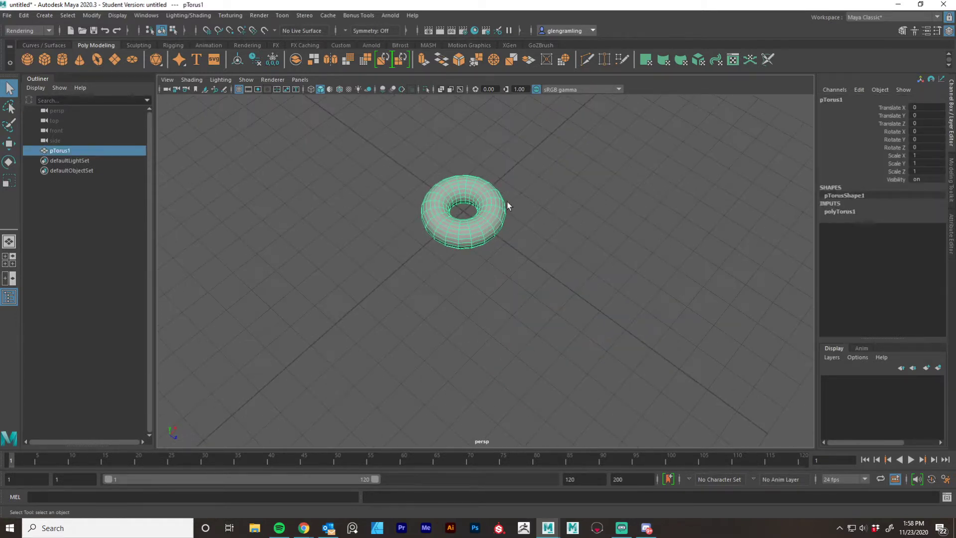
{"action": "middle_click_drag", "start_coordinate": [507, 201], "coordinate": [474, 262], "text": "alt"}
Step: Set the torus's section radius to 0.4 and its radius to 4.1
{"action": "left_click", "coordinate": [840, 211]}
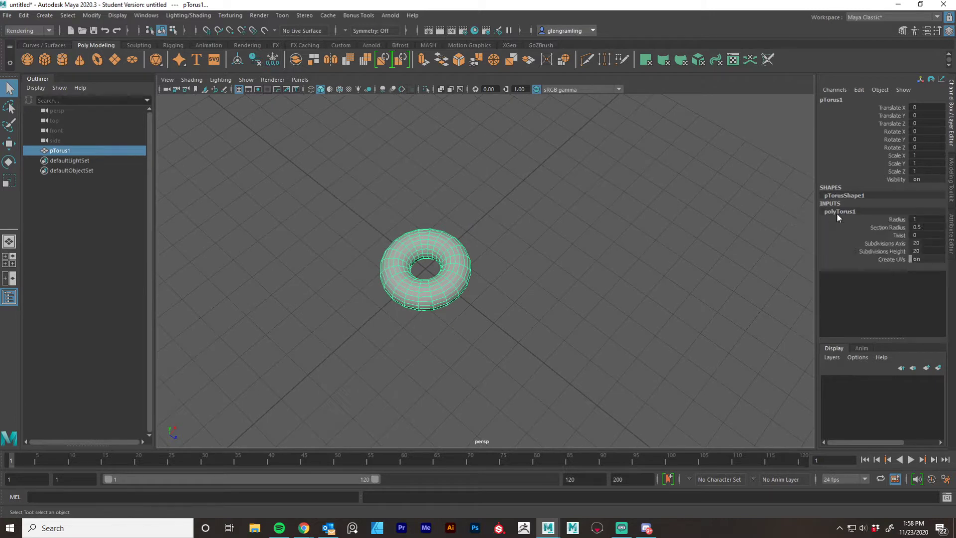
{"action": "left_click", "coordinate": [890, 228]}
{"action": "middle_click_drag", "start_coordinate": [570, 279], "coordinate": [568, 280]}
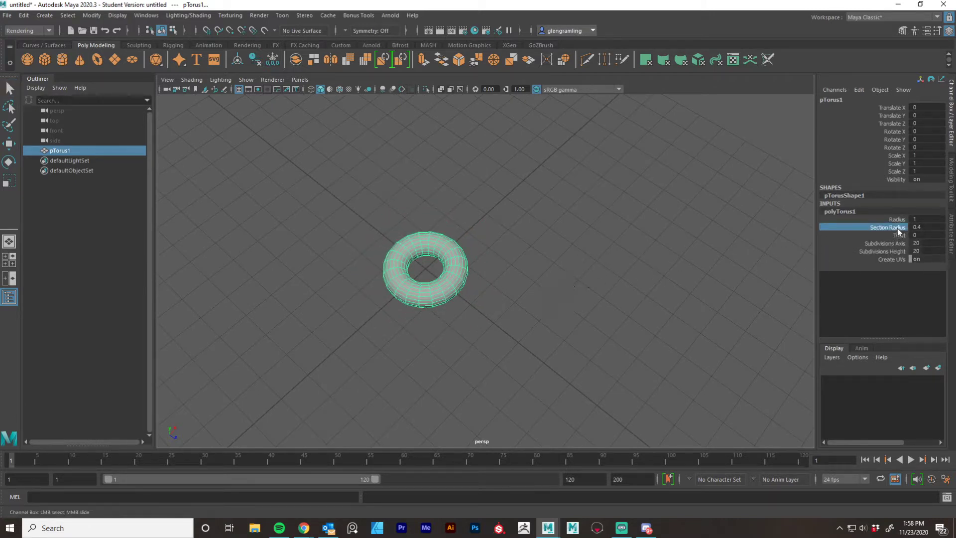
{"action": "left_click", "coordinate": [897, 220]}
{"action": "middle_click_drag", "start_coordinate": [561, 284], "coordinate": [572, 284]}
{"action": "left_click_drag", "start_coordinate": [572, 284], "coordinate": [604, 312], "text": "alt"}
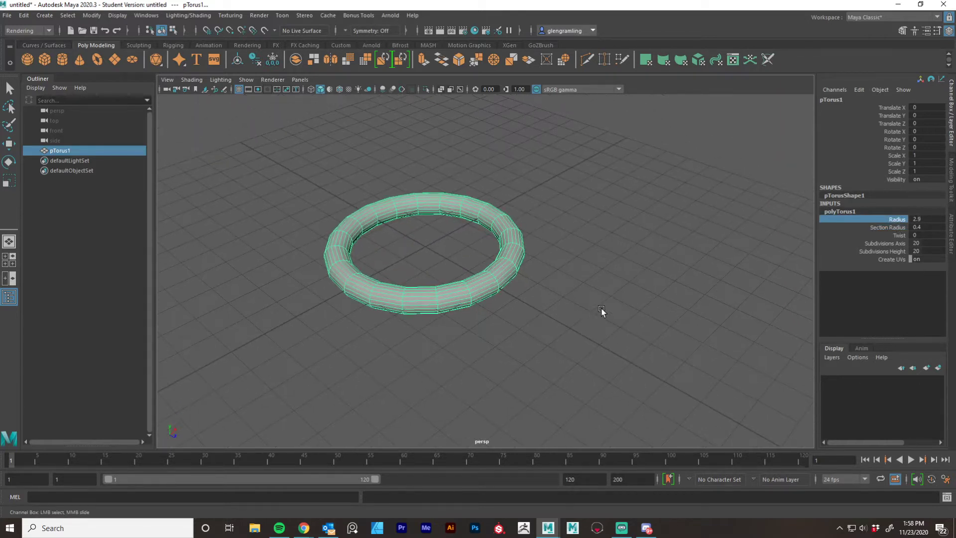
{"action": "right_click_drag", "start_coordinate": [603, 311], "coordinate": [470, 319], "text": "alt"}
{"action": "middle_click_drag", "start_coordinate": [581, 291], "coordinate": [615, 273]}
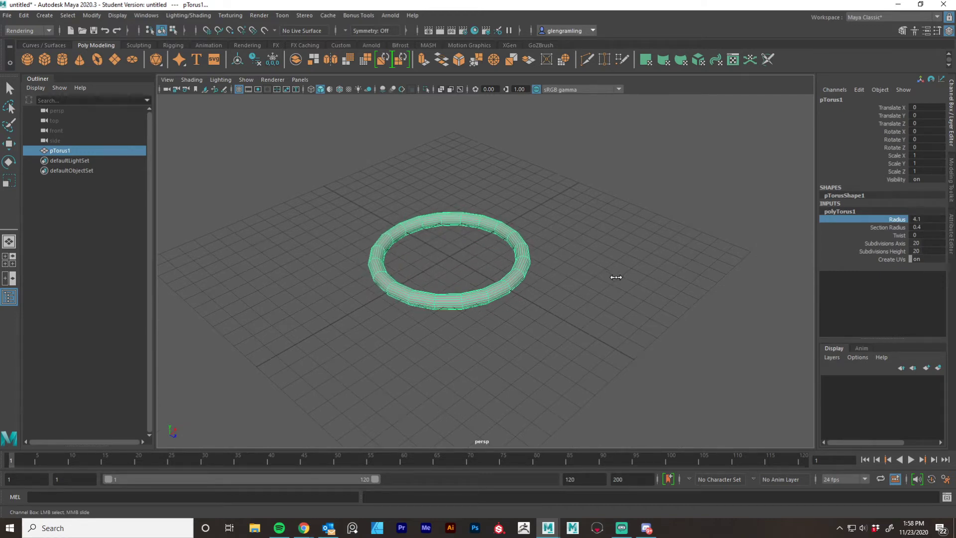
{"action": "left_click_drag", "start_coordinate": [612, 304], "coordinate": [491, 314], "text": "alt"}
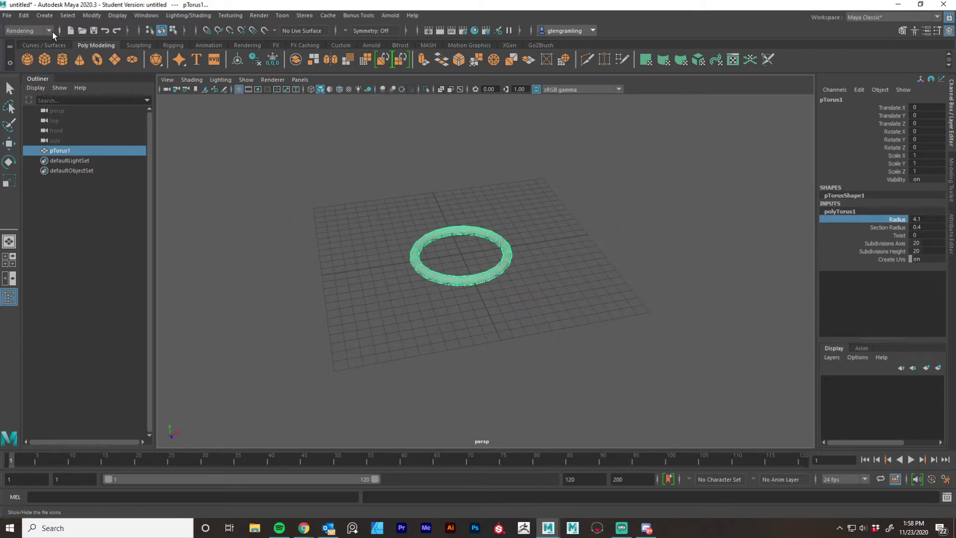
{"action": "left_click", "coordinate": [23, 16]}
{"action": "mouse_move", "coordinate": [62, 144]}
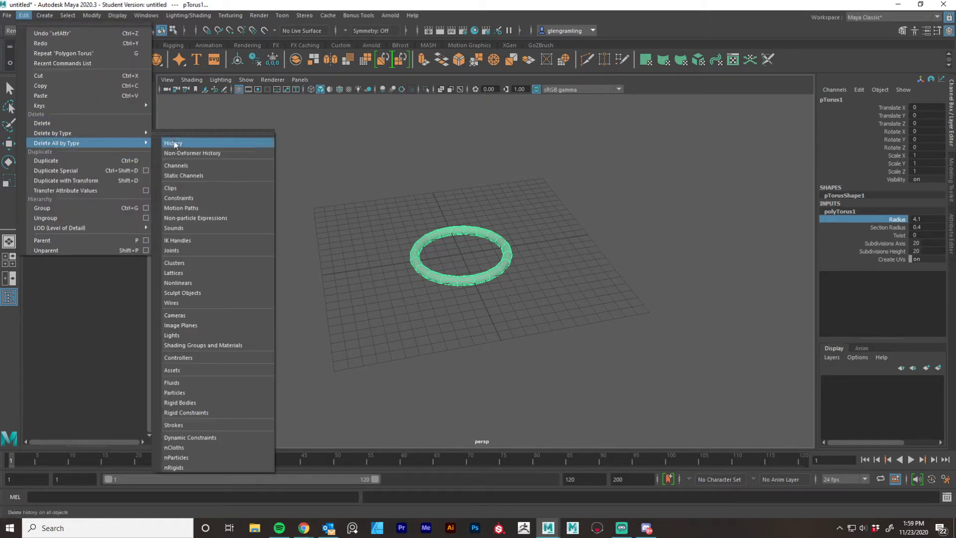
{"action": "left_click", "coordinate": [175, 143]}
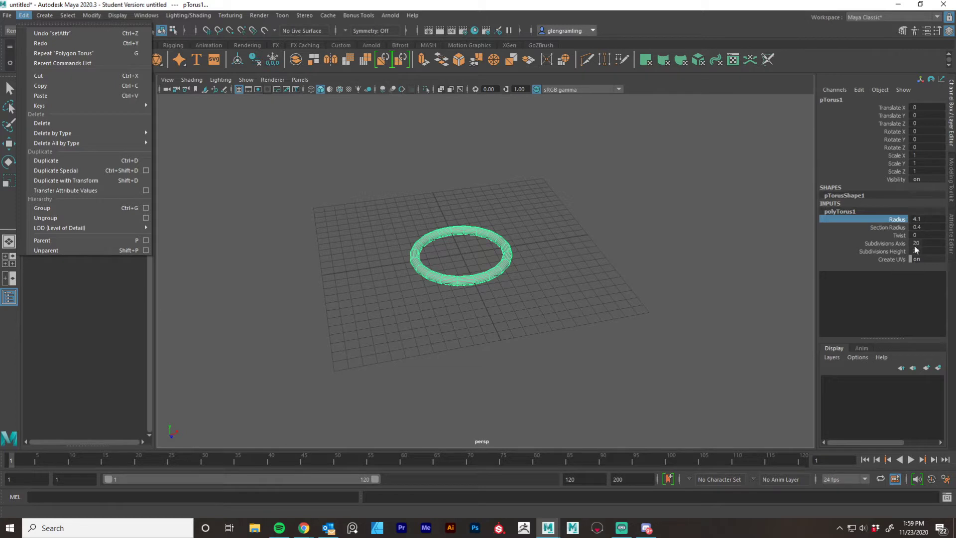
{"action": "left_click", "coordinate": [533, 294]}
{"action": "left_click_drag", "start_coordinate": [533, 294], "coordinate": [620, 269], "text": "alt"}
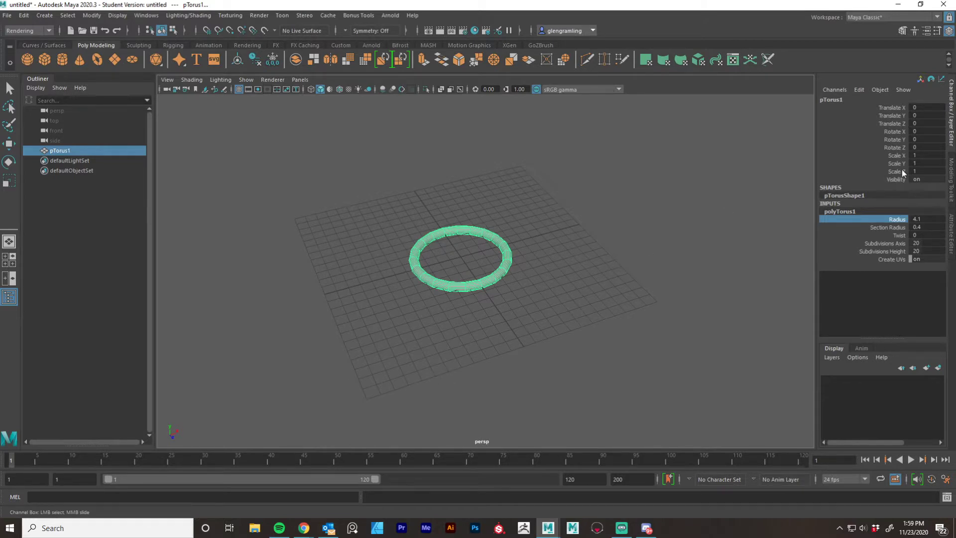
{"action": "left_click", "coordinate": [585, 225]}
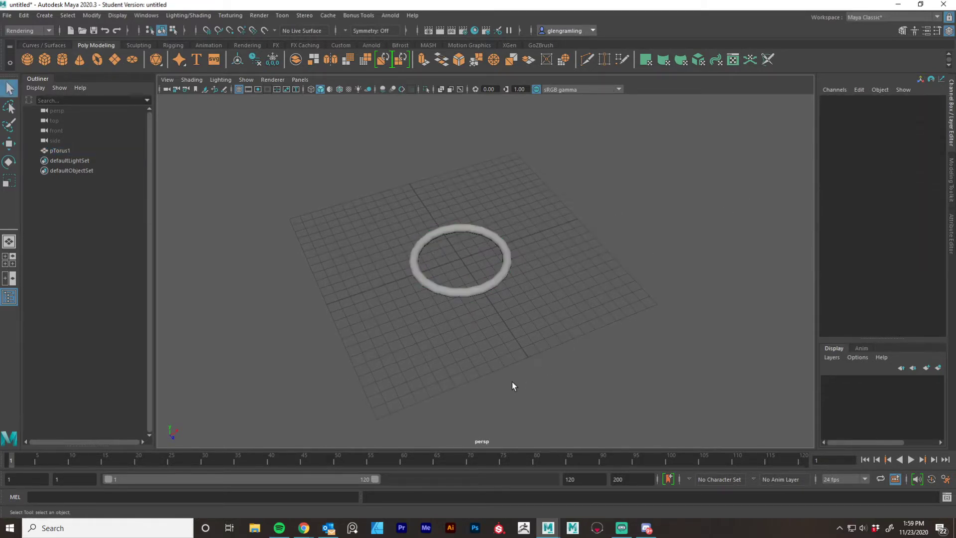
{"action": "left_click_drag", "start_coordinate": [513, 384], "coordinate": [441, 349], "text": "alt"}
Step: Create a MASH network from the torus
{"action": "left_click", "coordinate": [475, 291]}
{"action": "scroll", "coordinate": [409, 331], "scroll_direction": "up", "scroll_amount": 1}
{"action": "scroll", "coordinate": [409, 332], "scroll_direction": "up", "scroll_amount": 1}
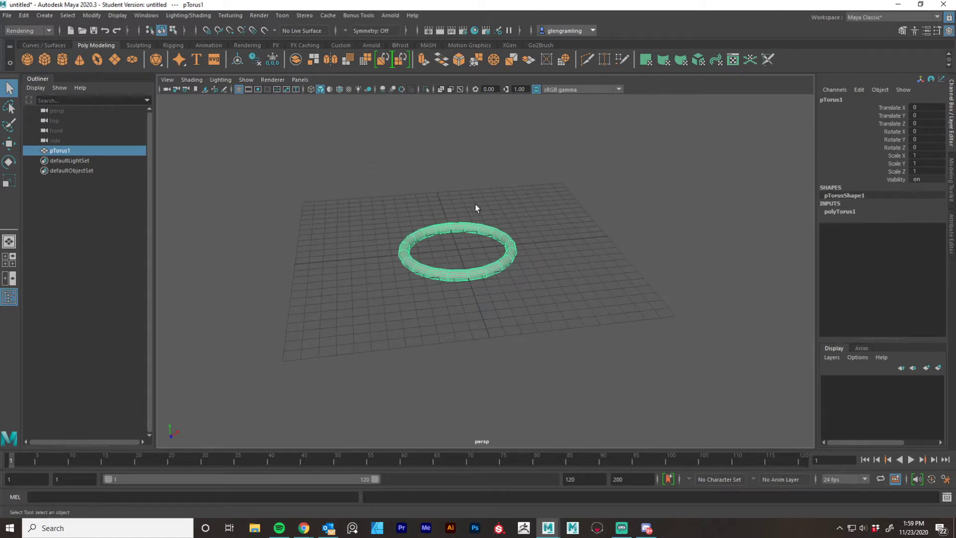
{"action": "left_click_drag", "start_coordinate": [476, 208], "coordinate": [374, 217], "text": "alt"}
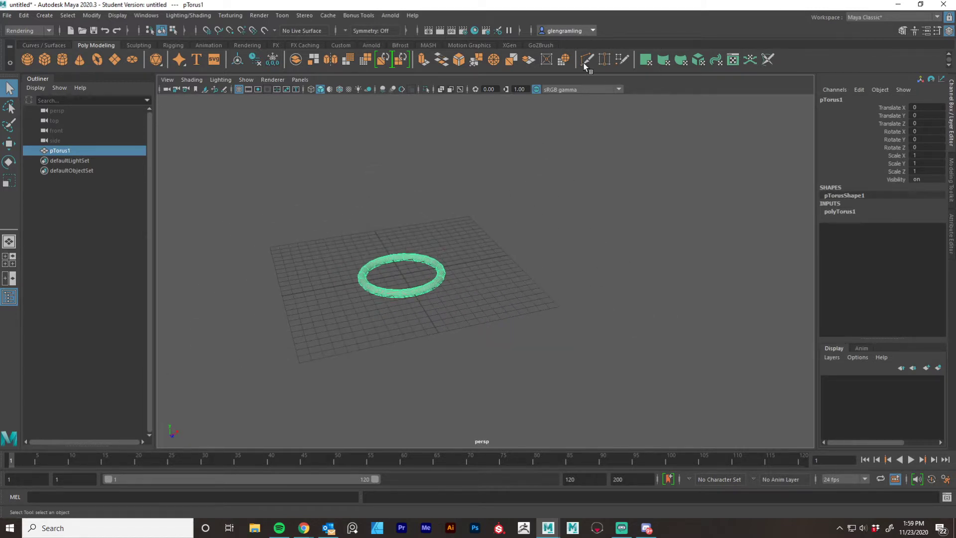
{"action": "left_click", "coordinate": [429, 45]}
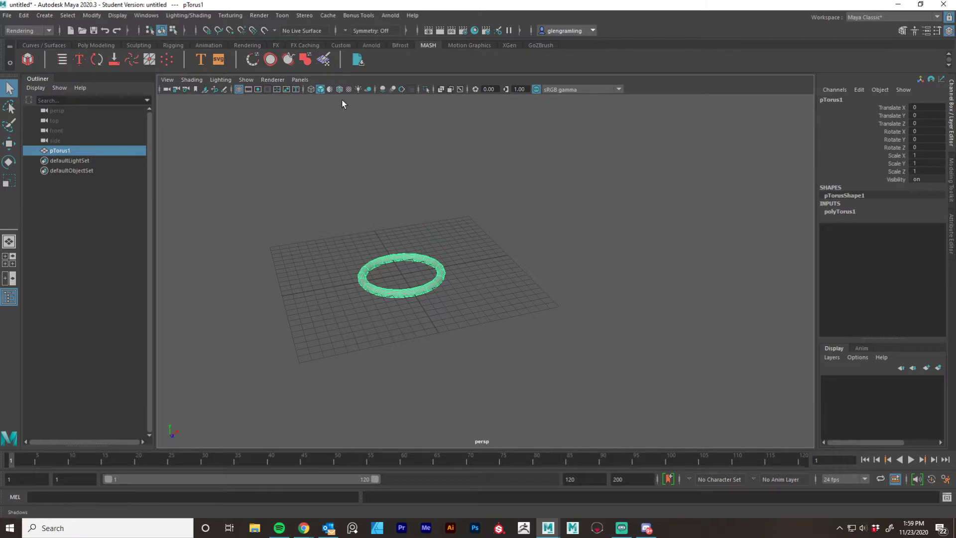
{"action": "left_click", "coordinate": [28, 59]}
{"action": "left_click_drag", "start_coordinate": [420, 223], "coordinate": [447, 296], "text": "alt"}
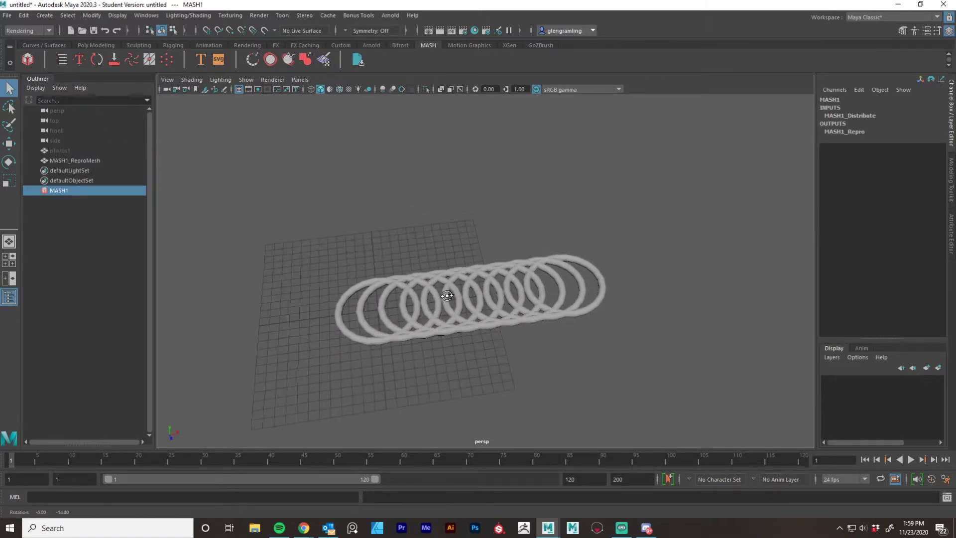
Step: Open the attributes of the MASH Distribute node and set its number of points to 4
{"action": "left_click", "coordinate": [947, 232]}
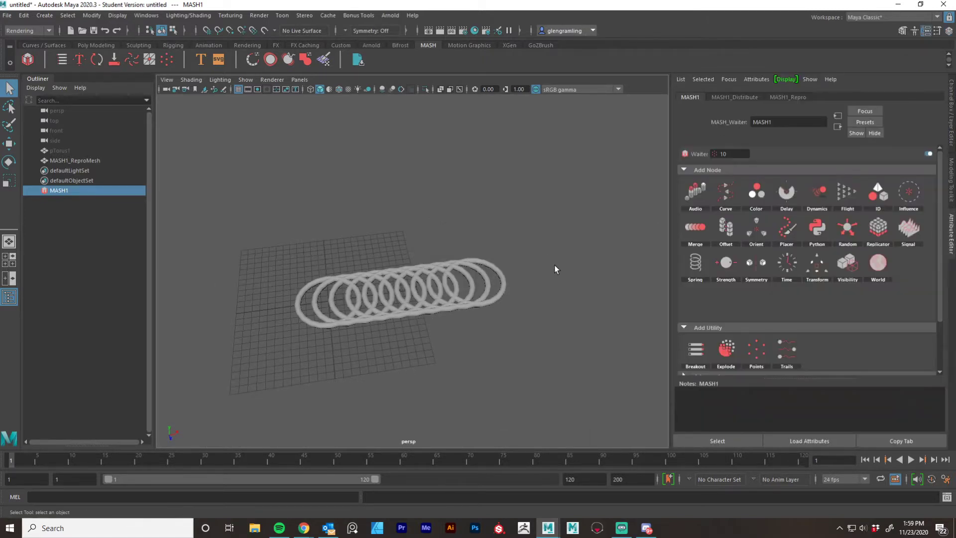
{"action": "middle_click_drag", "start_coordinate": [555, 267], "coordinate": [468, 215], "text": "alt"}
{"action": "left_click_drag", "start_coordinate": [427, 249], "coordinate": [427, 239], "text": "alt"}
{"action": "middle_click_drag", "start_coordinate": [493, 229], "coordinate": [472, 239], "text": "alt"}
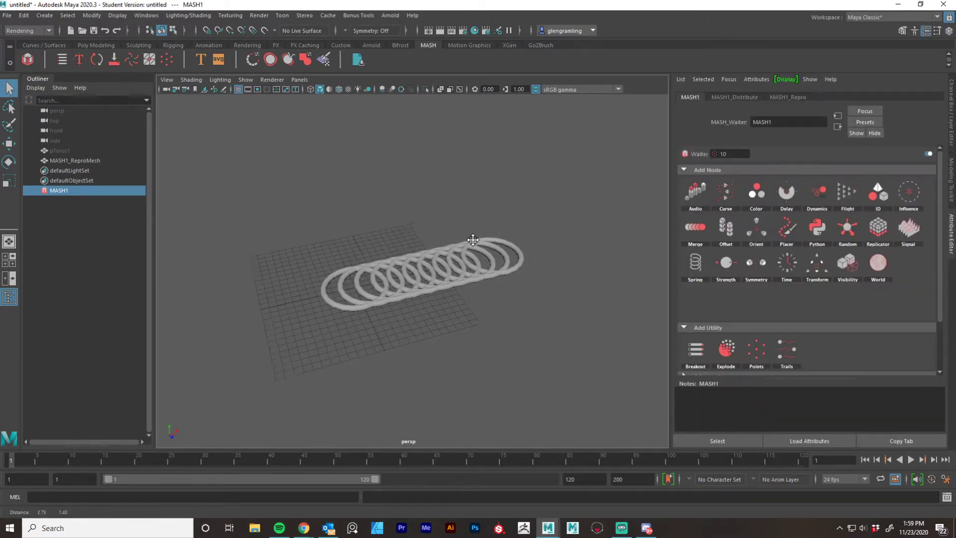
{"action": "left_click", "coordinate": [739, 96]}
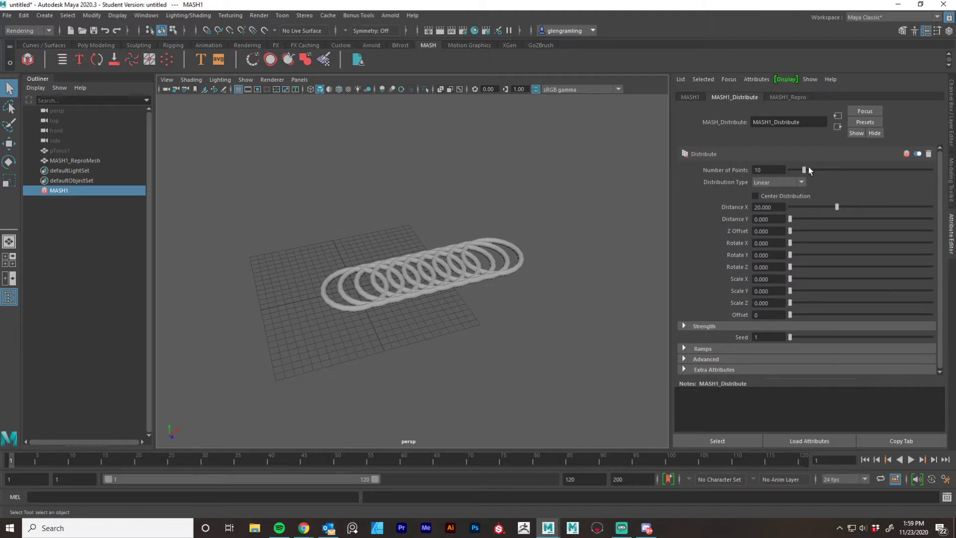
{"action": "left_click_drag", "start_coordinate": [808, 167], "coordinate": [796, 169]}
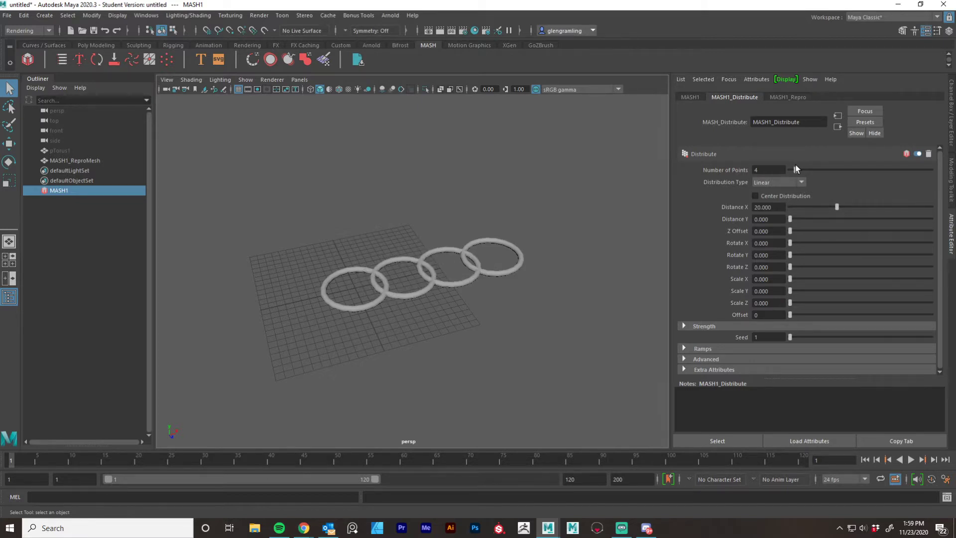
Step: Spread the rings over a Distance X of 60 and raise the number of points to 12
{"action": "left_click_drag", "start_coordinate": [592, 254], "coordinate": [591, 226], "text": "alt"}
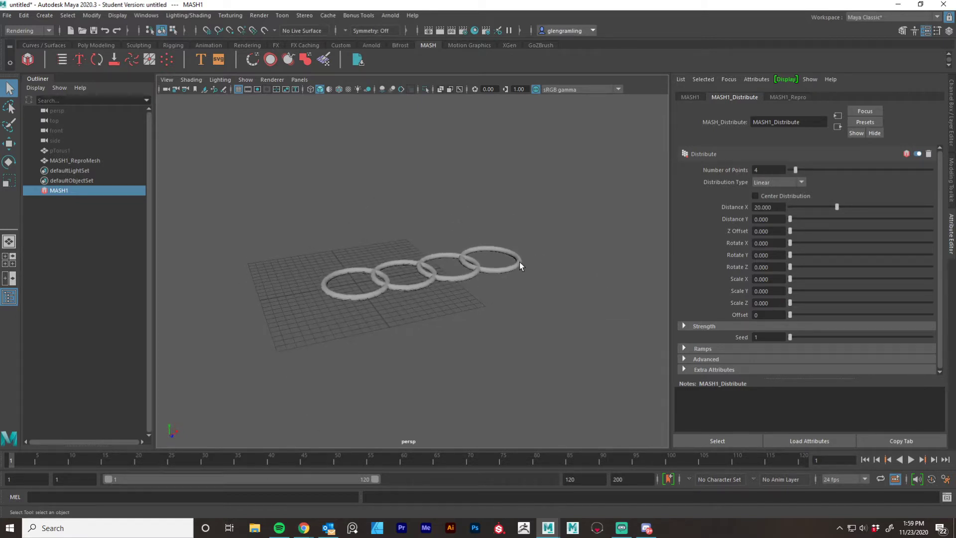
{"action": "right_click_drag", "start_coordinate": [519, 262], "coordinate": [615, 274], "text": "alt"}
{"action": "left_click_drag", "start_coordinate": [534, 277], "coordinate": [474, 293], "text": "alt"}
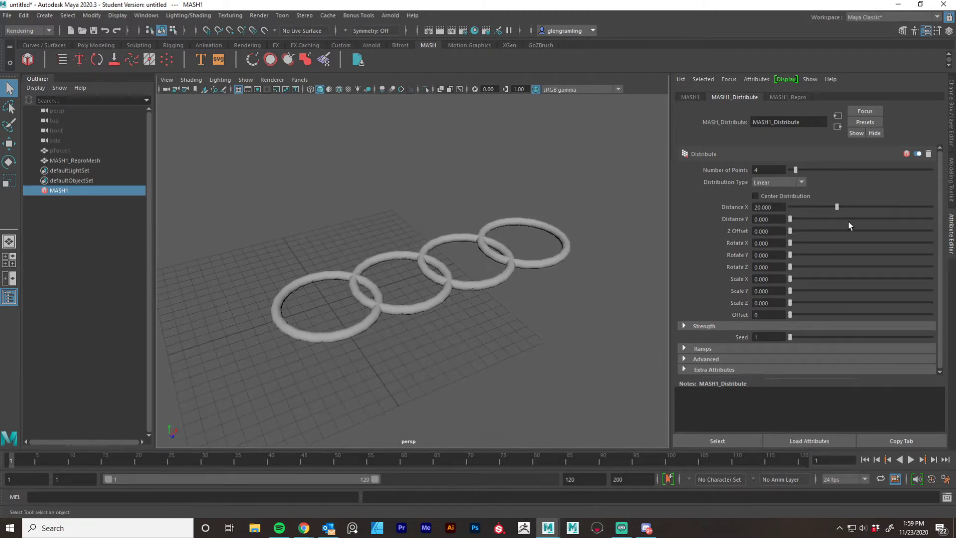
{"action": "left_click_drag", "start_coordinate": [838, 206], "coordinate": [932, 208]}
{"action": "right_click_drag", "start_coordinate": [548, 264], "coordinate": [429, 295], "text": "alt"}
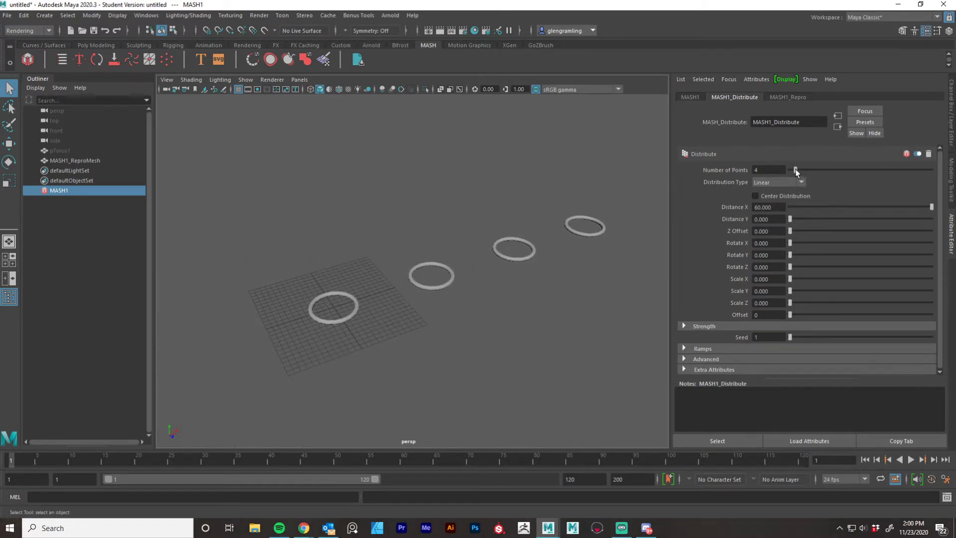
{"action": "left_click_drag", "start_coordinate": [796, 169], "coordinate": [808, 170]}
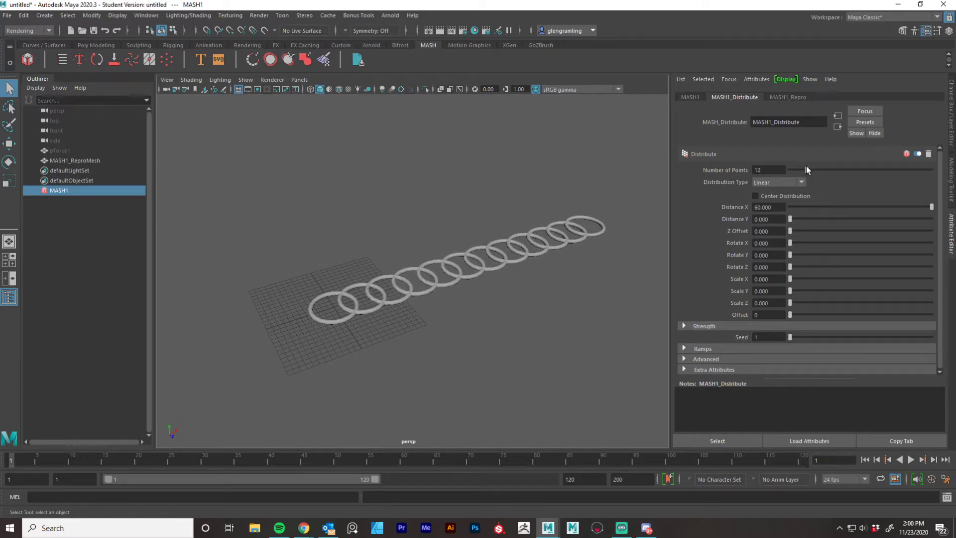
Step: Try a progressive Rotate X of about 56 on the row of rings, and return the rotation to 0
{"action": "left_click_drag", "start_coordinate": [465, 331], "coordinate": [443, 344], "text": "alt"}
{"action": "right_click_drag", "start_coordinate": [444, 345], "coordinate": [610, 326], "text": "alt"}
{"action": "middle_click_drag", "start_coordinate": [501, 331], "coordinate": [657, 320], "text": "alt"}
{"action": "left_click_drag", "start_coordinate": [348, 361], "coordinate": [340, 366], "text": "alt"}
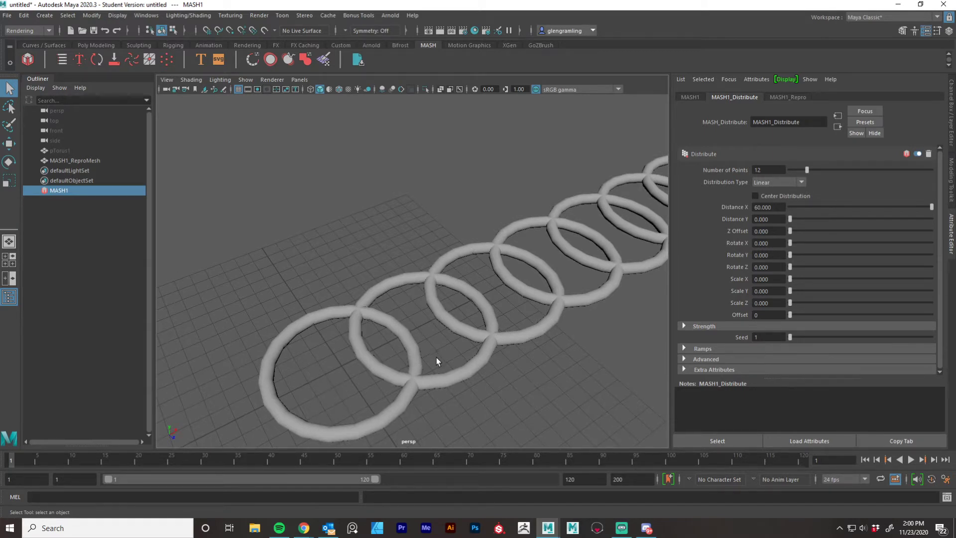
{"action": "left_click_drag", "start_coordinate": [436, 357], "coordinate": [551, 329], "text": "alt"}
{"action": "right_click_drag", "start_coordinate": [551, 329], "coordinate": [559, 336], "text": "alt"}
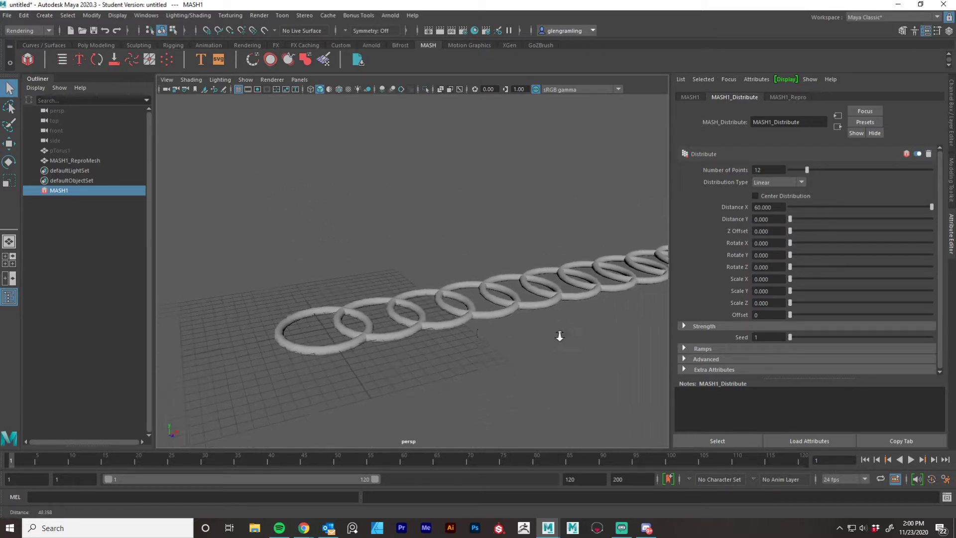
{"action": "left_click_drag", "start_coordinate": [470, 334], "coordinate": [493, 332], "text": "alt"}
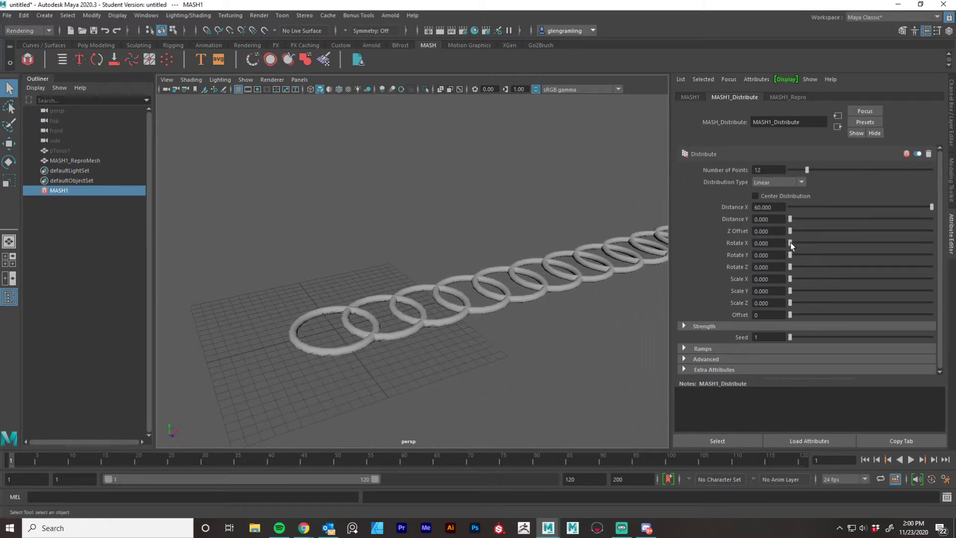
{"action": "left_click_drag", "start_coordinate": [791, 244], "coordinate": [813, 245]}
{"action": "left_click_drag", "start_coordinate": [558, 301], "coordinate": [583, 289], "text": "alt"}
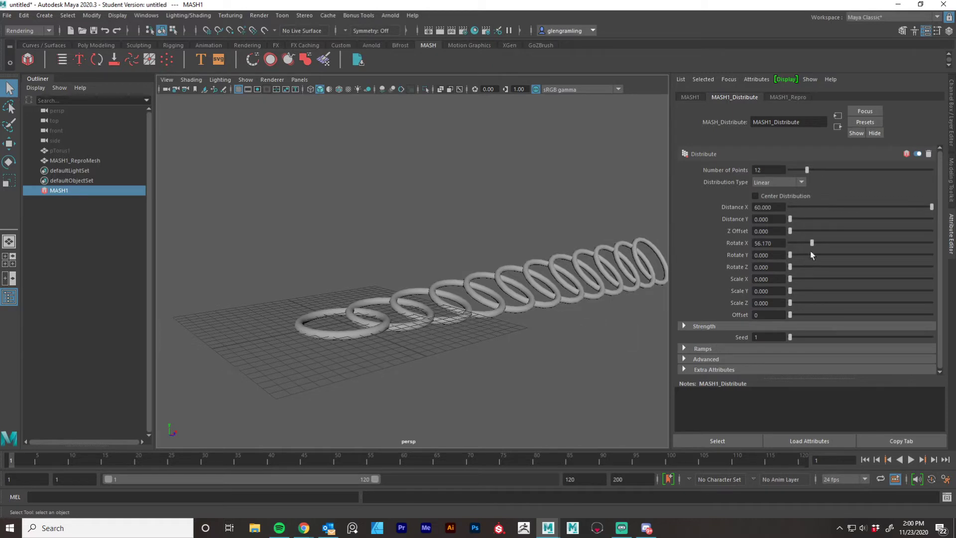
{"action": "left_click_drag", "start_coordinate": [812, 243], "coordinate": [789, 248]}
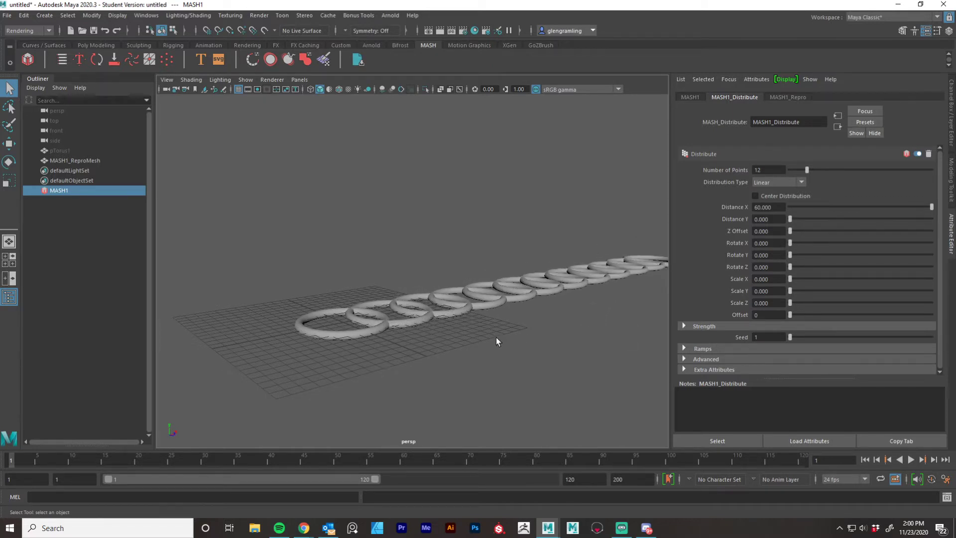
{"action": "left_click_drag", "start_coordinate": [496, 341], "coordinate": [540, 339], "text": "alt"}
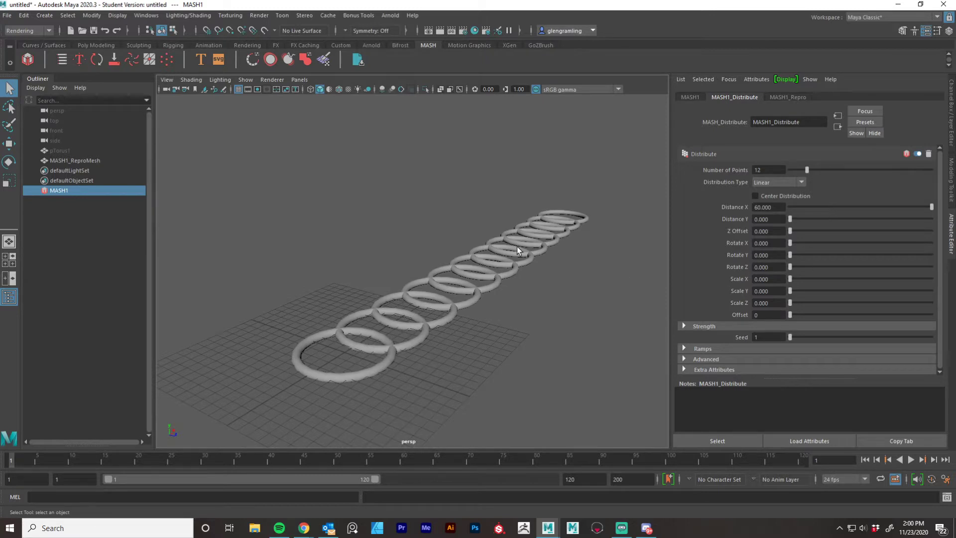
Step: Change the MASH distribution type from Linear to Grid
{"action": "left_click_drag", "start_coordinate": [517, 247], "coordinate": [471, 294], "text": "alt"}
{"action": "scroll", "coordinate": [480, 289], "scroll_direction": "down", "scroll_amount": 2}
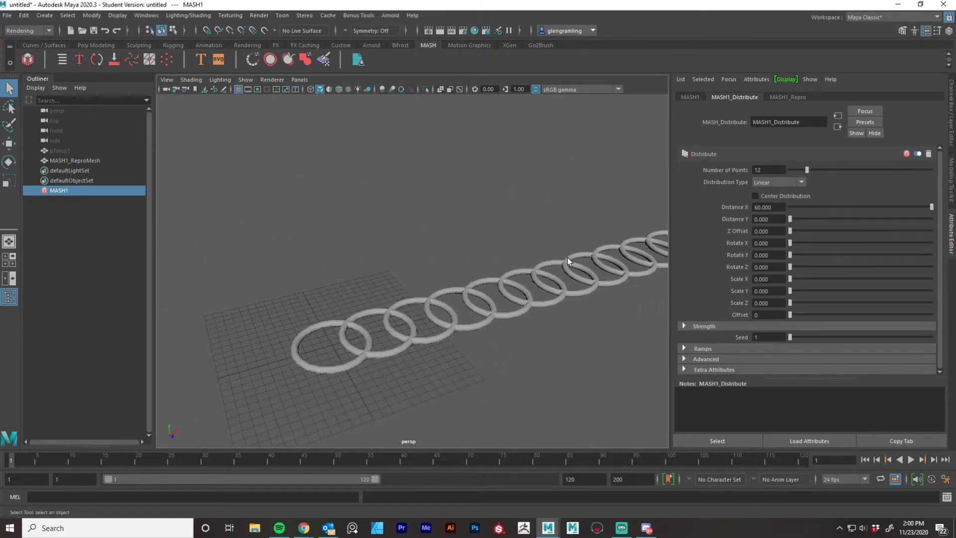
{"action": "left_click", "coordinate": [780, 184]}
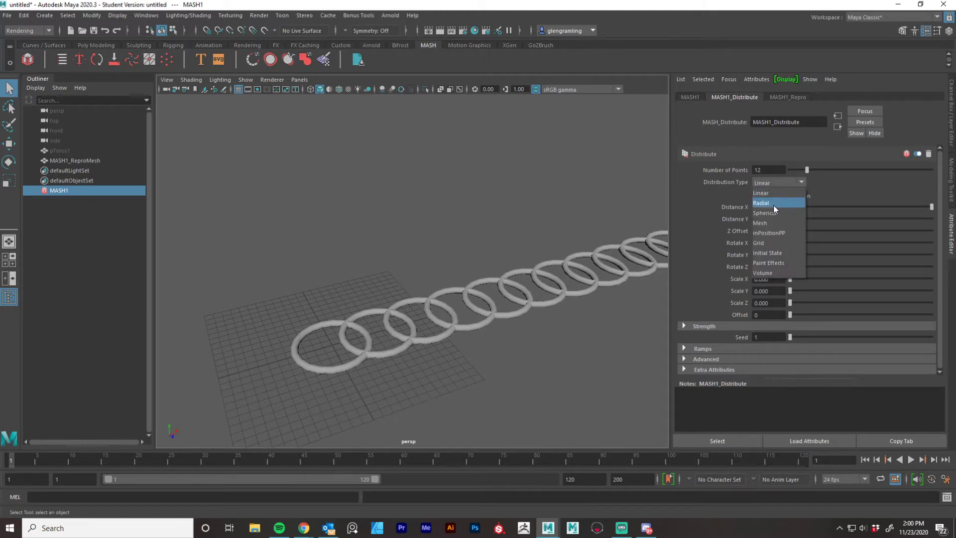
{"action": "left_click", "coordinate": [817, 184]}
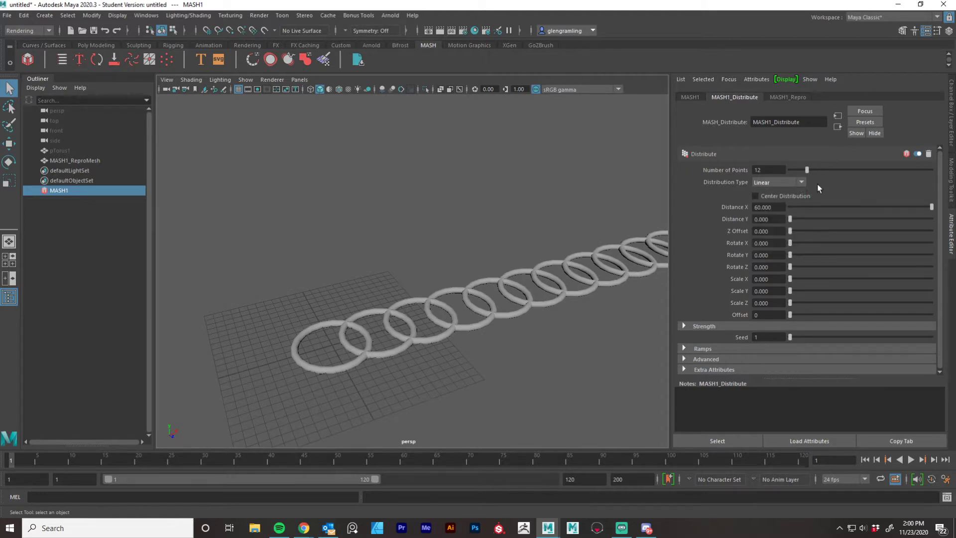
{"action": "left_click", "coordinate": [764, 182]}
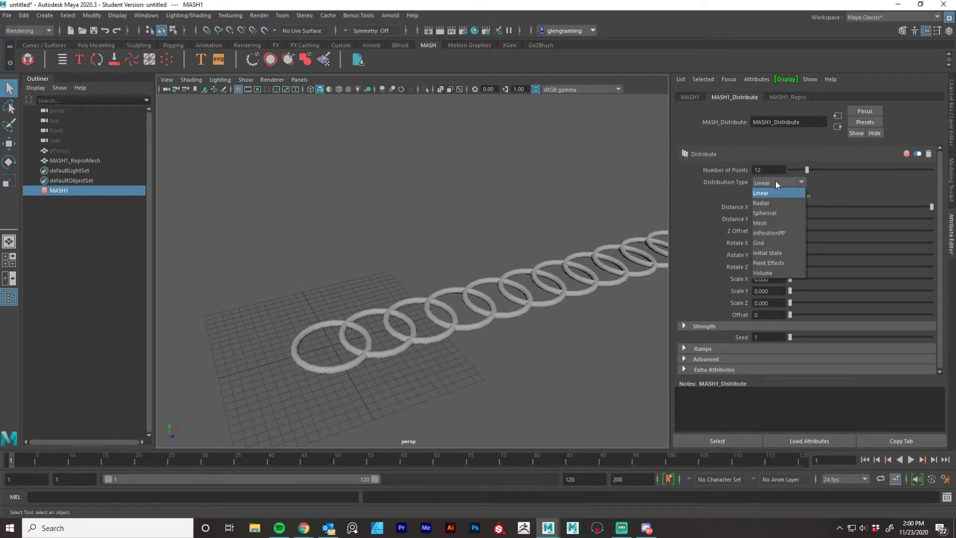
{"action": "left_click", "coordinate": [770, 242]}
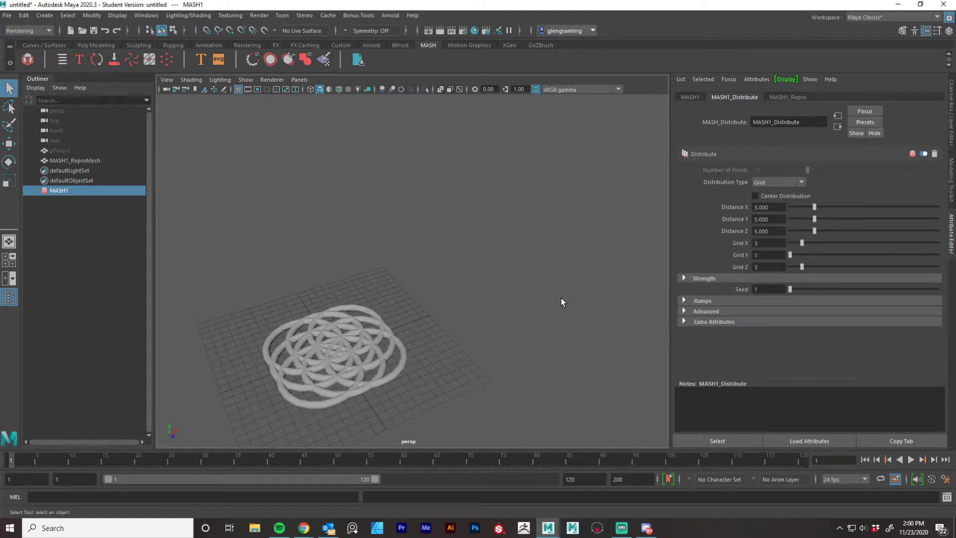
Step: Spread the grid of rings to a Distance X of about 13.9, Distance Y of about 5.3 and Distance Z of about 13.8
{"action": "mouse_move", "coordinate": [815, 209]}
{"action": "left_mouse_down"}
{"action": "mouse_move", "coordinate": [834, 209]}
{"action": "mouse_move", "coordinate": [831, 222]}
{"action": "mouse_move", "coordinate": [817, 224]}
{"action": "left_mouse_up"}
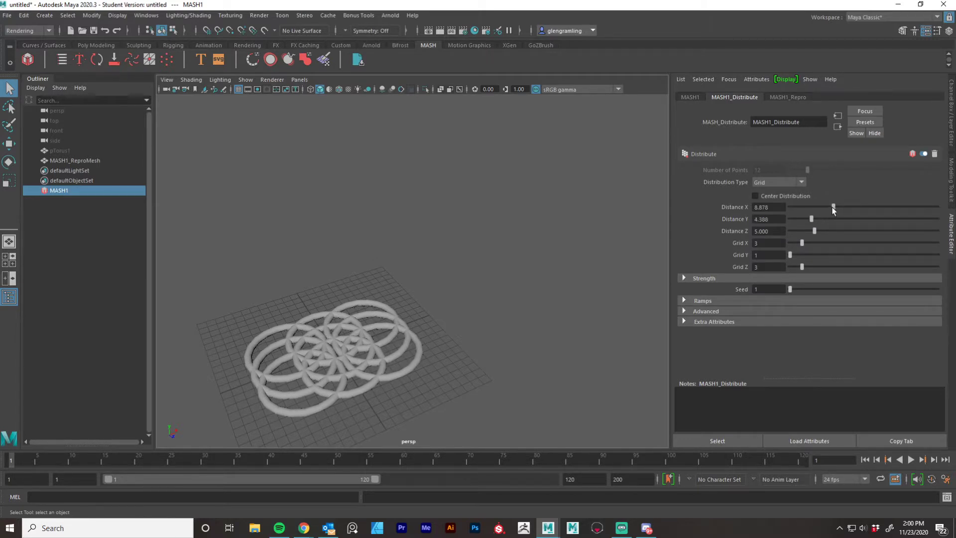
{"action": "left_click_drag", "start_coordinate": [835, 207], "coordinate": [857, 228]}
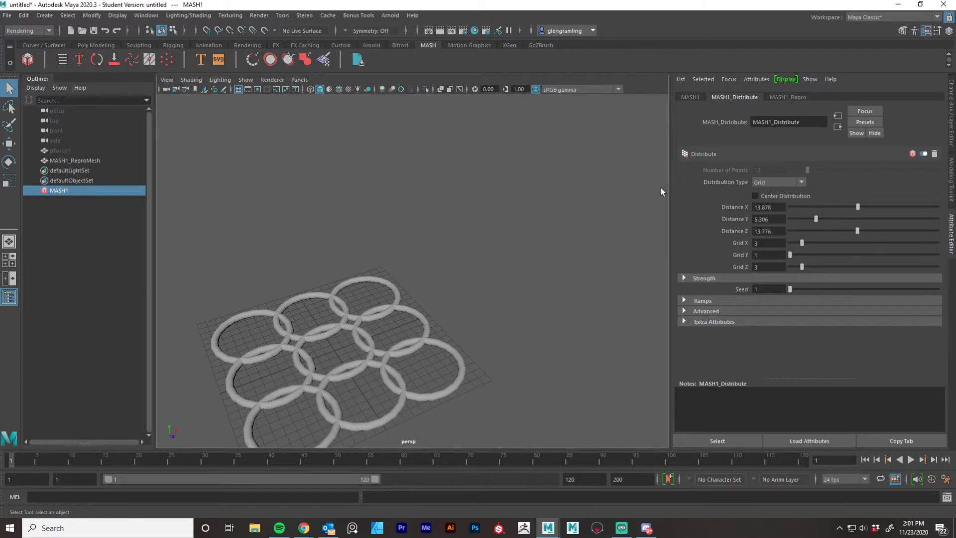
{"action": "left_click_drag", "start_coordinate": [432, 229], "coordinate": [413, 274], "text": "alt"}
{"action": "middle_click_drag", "start_coordinate": [424, 291], "coordinate": [483, 279], "text": "alt"}
{"action": "right_click_drag", "start_coordinate": [483, 279], "coordinate": [588, 283], "text": "alt"}
{"action": "middle_click_drag", "start_coordinate": [585, 277], "coordinate": [669, 241], "text": "alt"}
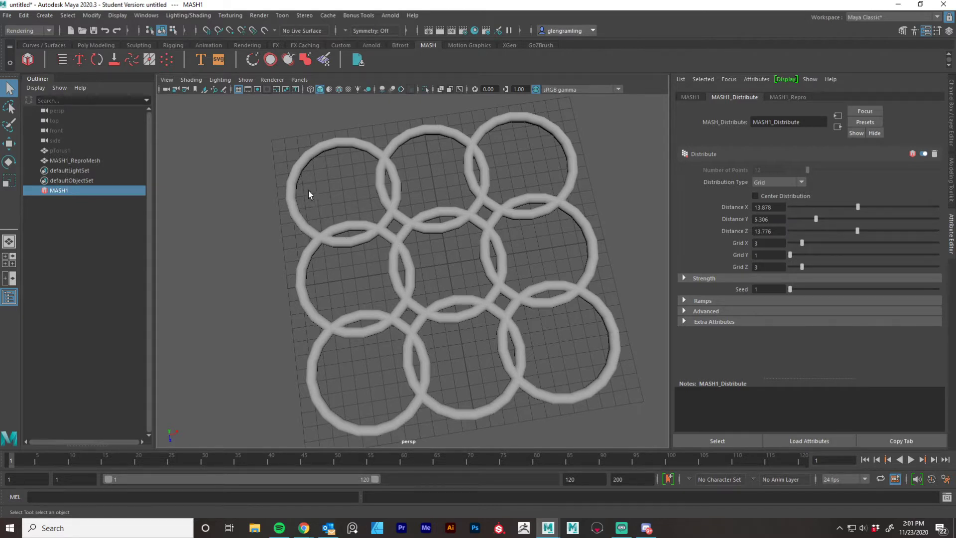
{"action": "left_click_drag", "start_coordinate": [399, 278], "coordinate": [404, 259], "text": "alt"}
Step: Change the MASH distribution type from Grid back to Linear
{"action": "left_click", "coordinate": [790, 181]}
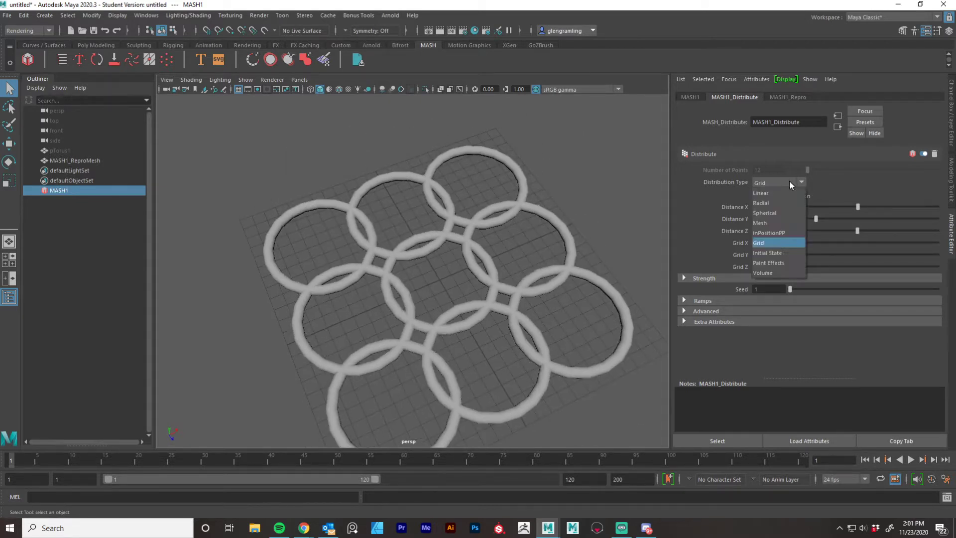
{"action": "left_click", "coordinate": [762, 193]}
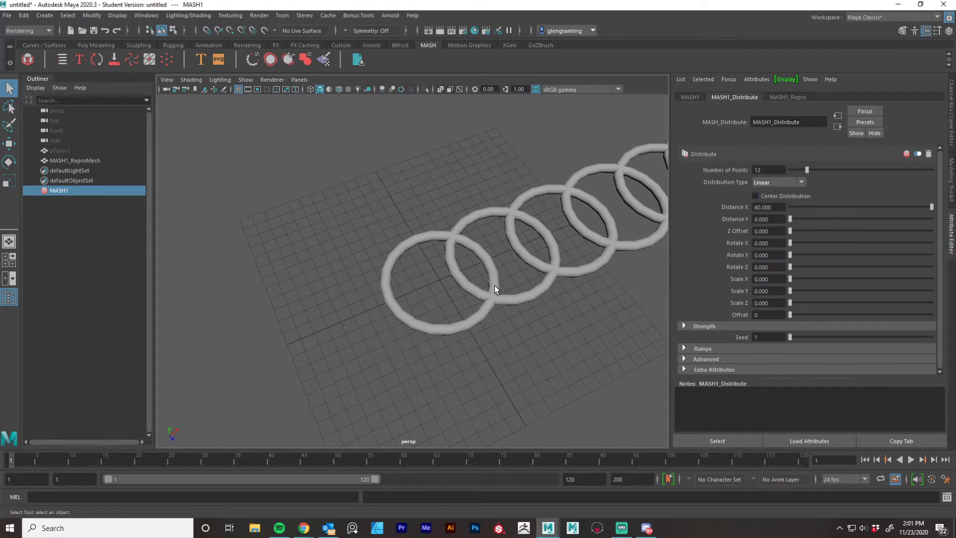
{"action": "left_click_drag", "start_coordinate": [572, 228], "coordinate": [545, 259], "text": "alt"}
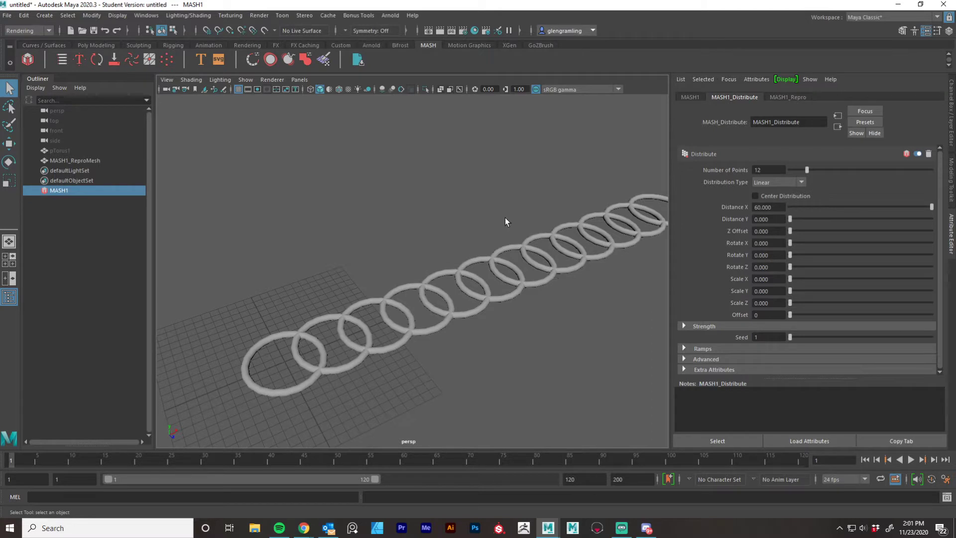
{"action": "left_click_drag", "start_coordinate": [441, 254], "coordinate": [451, 260], "text": "alt"}
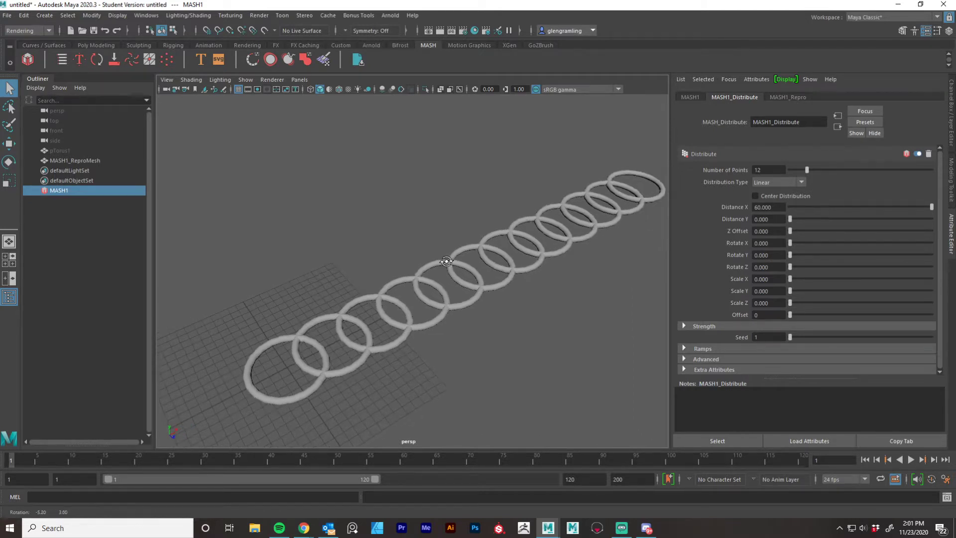
{"action": "middle_click_drag", "start_coordinate": [497, 238], "coordinate": [468, 245], "text": "alt"}
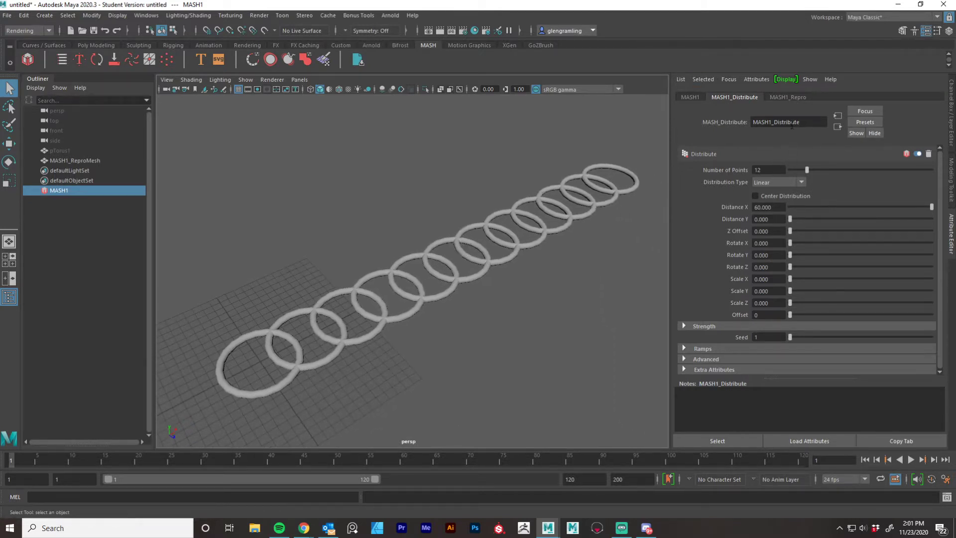
Step: Look over the MASH network's Repro settings and available nodes, and examine the row of interlocking rings from several angles
{"action": "left_click", "coordinate": [788, 97]}
{"action": "middle_click_drag", "start_coordinate": [550, 372], "coordinate": [563, 323], "text": "alt"}
{"action": "left_click", "coordinate": [689, 97]}
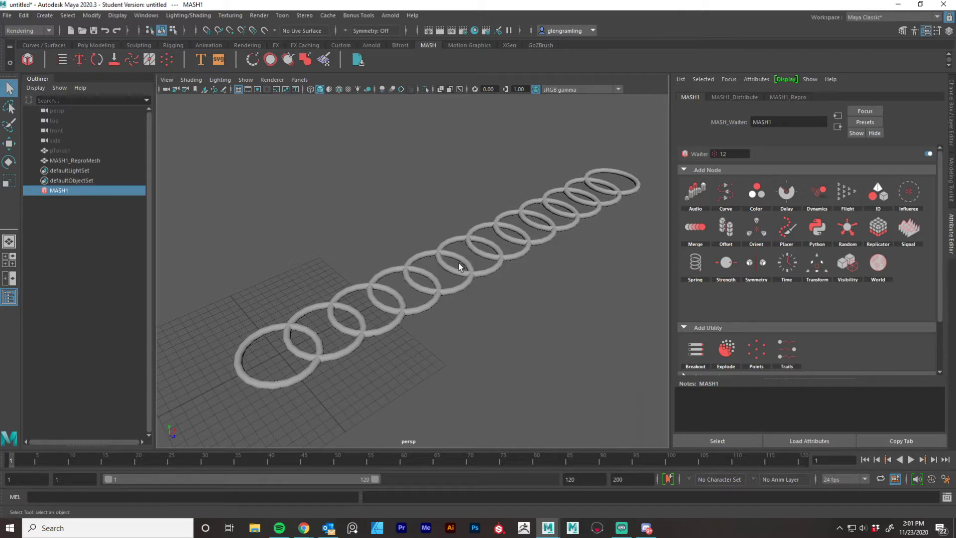
{"action": "left_click_drag", "start_coordinate": [459, 263], "coordinate": [397, 331], "text": "alt"}
{"action": "middle_click_drag", "start_coordinate": [397, 331], "coordinate": [459, 292], "text": "alt"}
{"action": "right_click_drag", "start_coordinate": [459, 291], "coordinate": [421, 302], "text": "alt"}
{"action": "middle_click_drag", "start_coordinate": [455, 272], "coordinate": [417, 301], "text": "alt"}
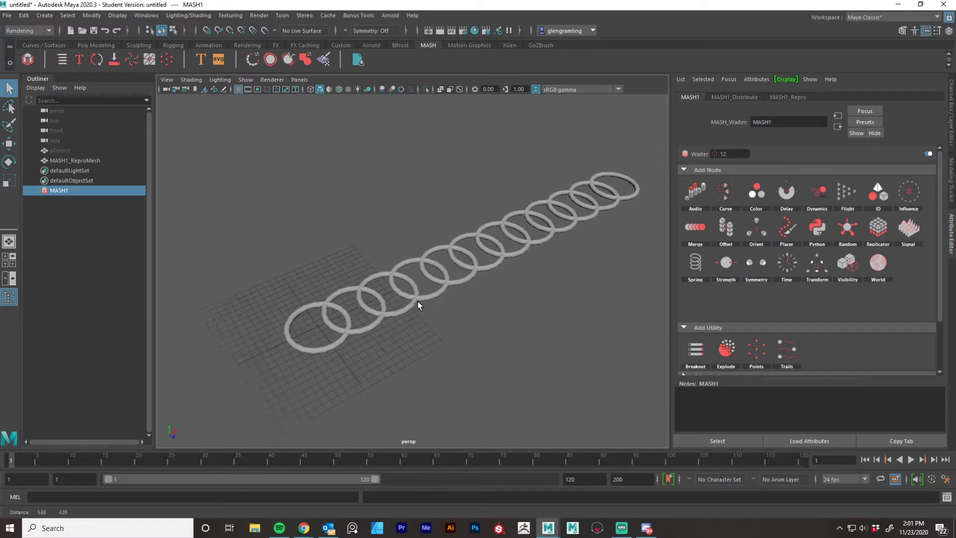
{"action": "right_click_drag", "start_coordinate": [417, 301], "coordinate": [433, 300], "text": "alt"}
{"action": "left_click_drag", "start_coordinate": [434, 300], "coordinate": [417, 311], "text": "alt"}
{"action": "middle_click_drag", "start_coordinate": [413, 322], "coordinate": [406, 330], "text": "alt"}
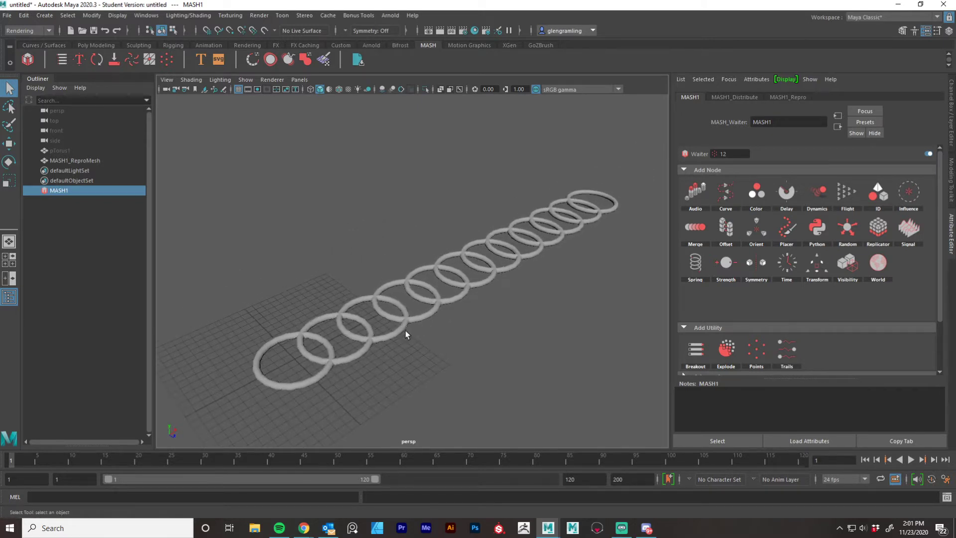
{"action": "right_click_drag", "start_coordinate": [406, 330], "coordinate": [422, 334], "text": "alt"}
{"action": "left_click_drag", "start_coordinate": [422, 334], "coordinate": [408, 370], "text": "alt"}
{"action": "middle_click_drag", "start_coordinate": [408, 370], "coordinate": [447, 351], "text": "alt"}
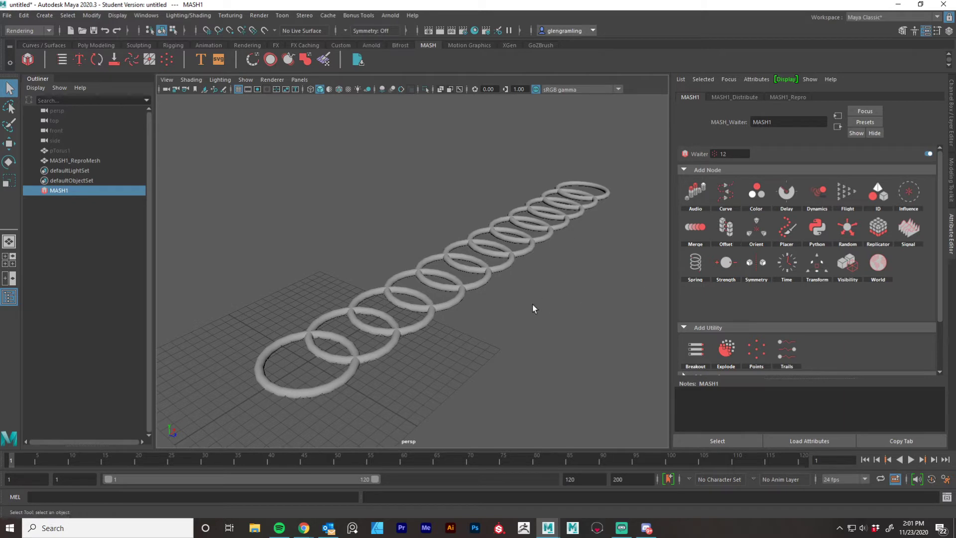
{"action": "left_click_drag", "start_coordinate": [387, 266], "coordinate": [431, 243], "text": "alt"}
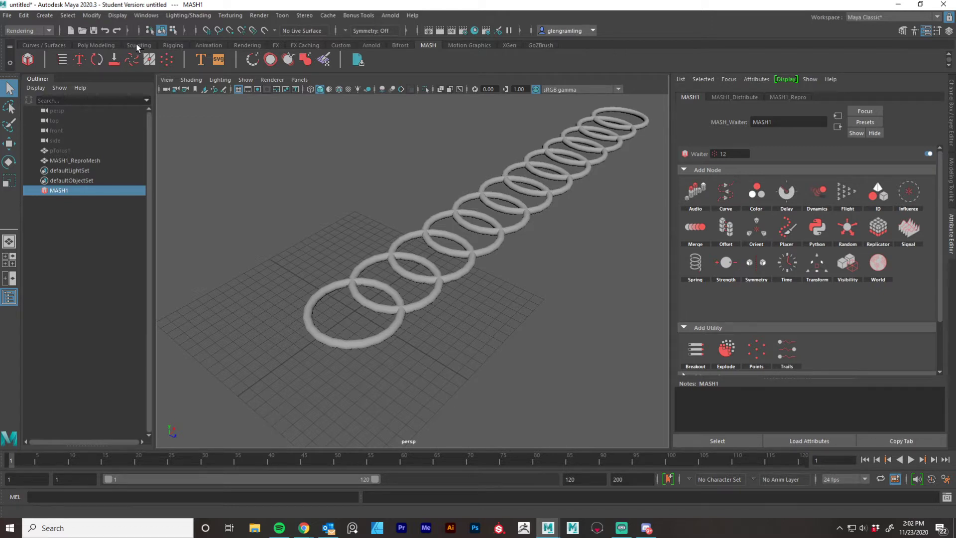
Step: Create a new polygon torus at the grid origin, inside the first ring
{"action": "left_click", "coordinate": [83, 45]}
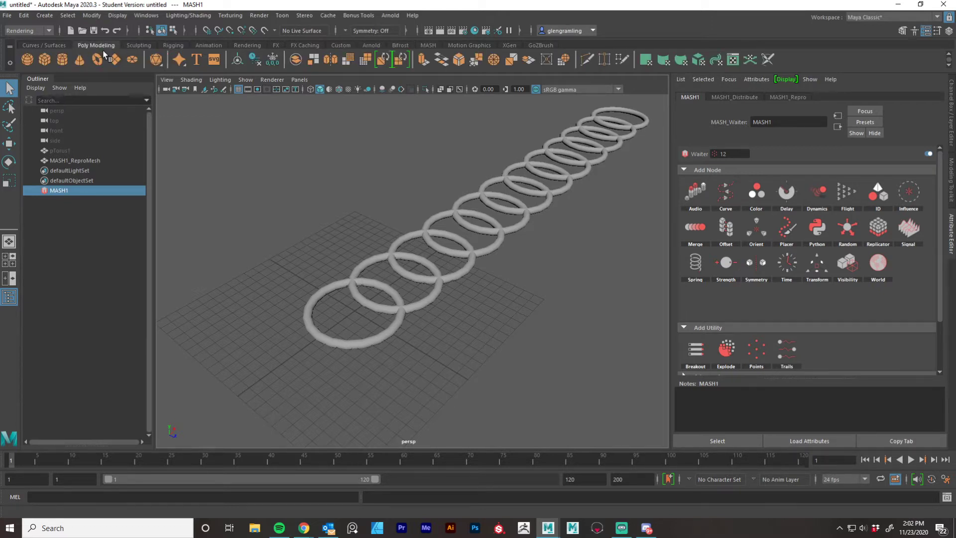
{"action": "left_click", "coordinate": [97, 60]}
{"action": "left_click_drag", "start_coordinate": [491, 294], "coordinate": [451, 285], "text": "alt"}
Step: Stand the new torus upright by setting its Rotate X to 90
{"action": "key", "text": "w"}
{"action": "key", "text": "e"}
{"action": "key", "text": "r"}
{"action": "key", "text": "e"}
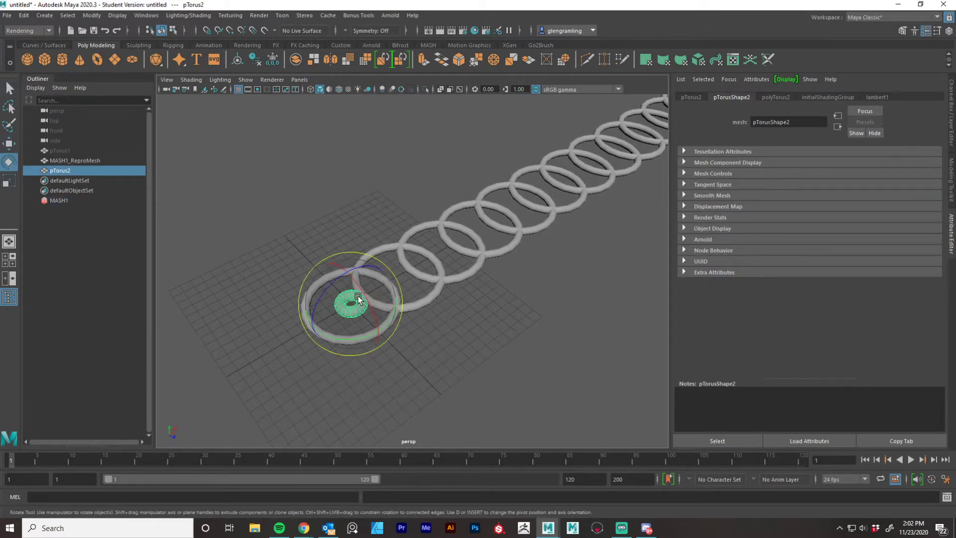
{"action": "left_click_drag", "start_coordinate": [358, 286], "coordinate": [360, 313]}
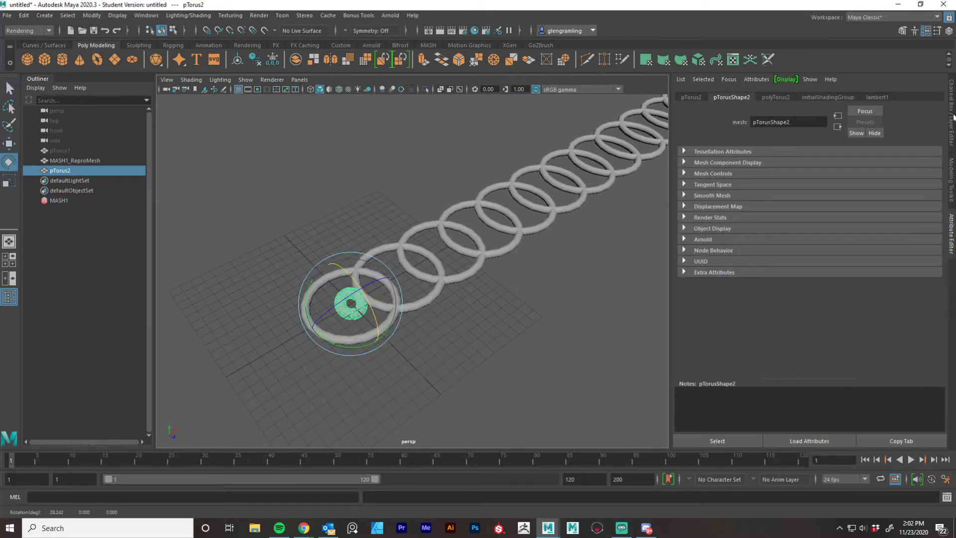
{"action": "left_click", "coordinate": [952, 115]}
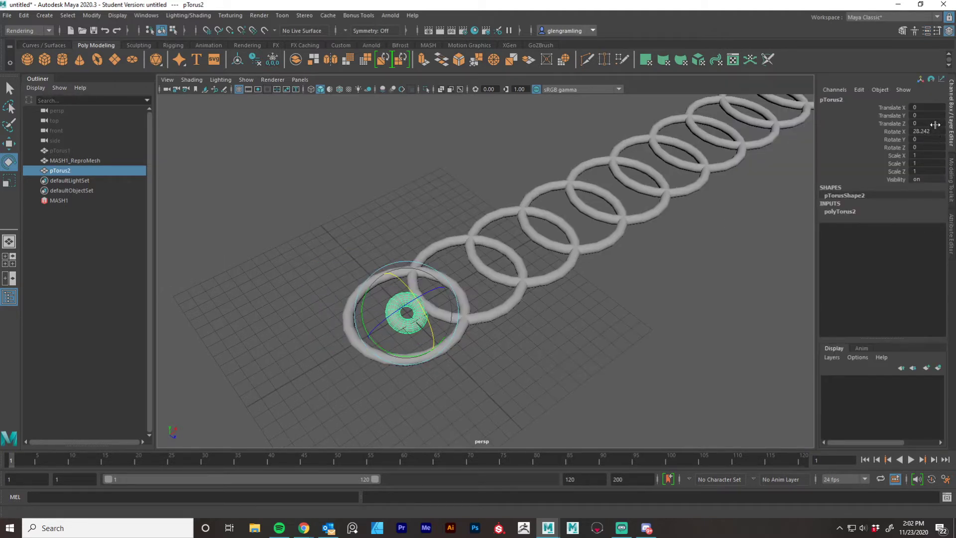
{"action": "double_click", "coordinate": [919, 131]}
{"action": "type", "text": "90"}
{"action": "key", "text": "Return"}
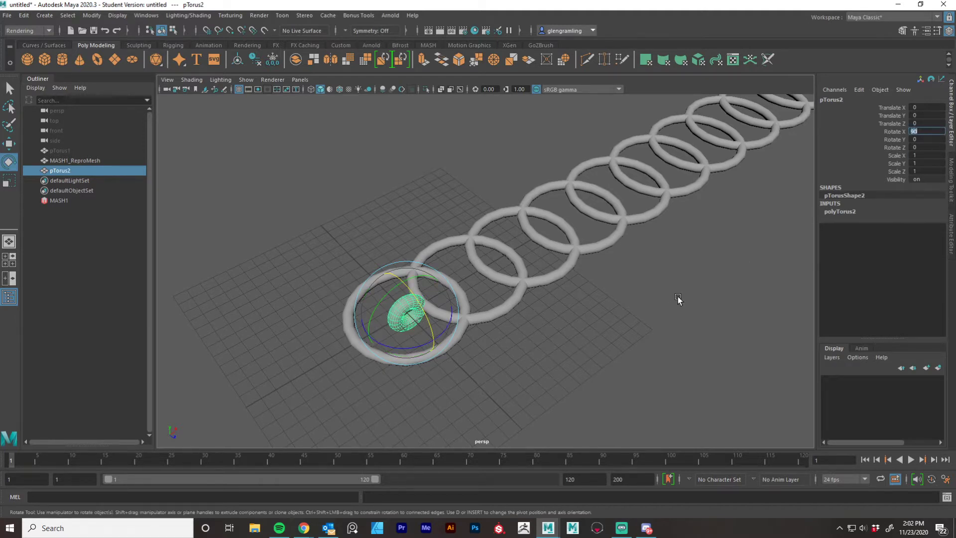
{"action": "left_click_drag", "start_coordinate": [600, 310], "coordinate": [617, 264], "text": "alt"}
{"action": "double_click", "coordinate": [932, 139]}
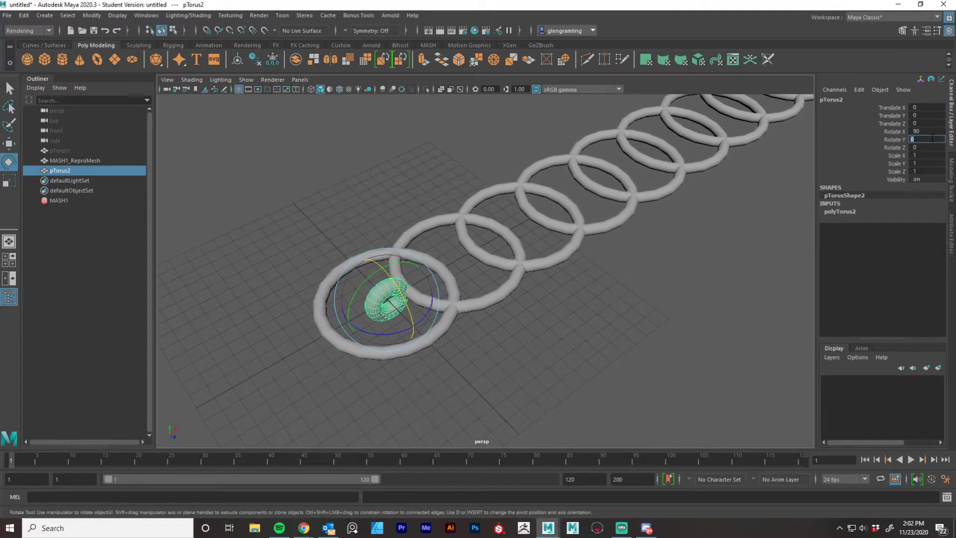
Step: Set the new torus's Radius to 3 and its Section Radius to 0.6
{"action": "left_click", "coordinate": [841, 213]}
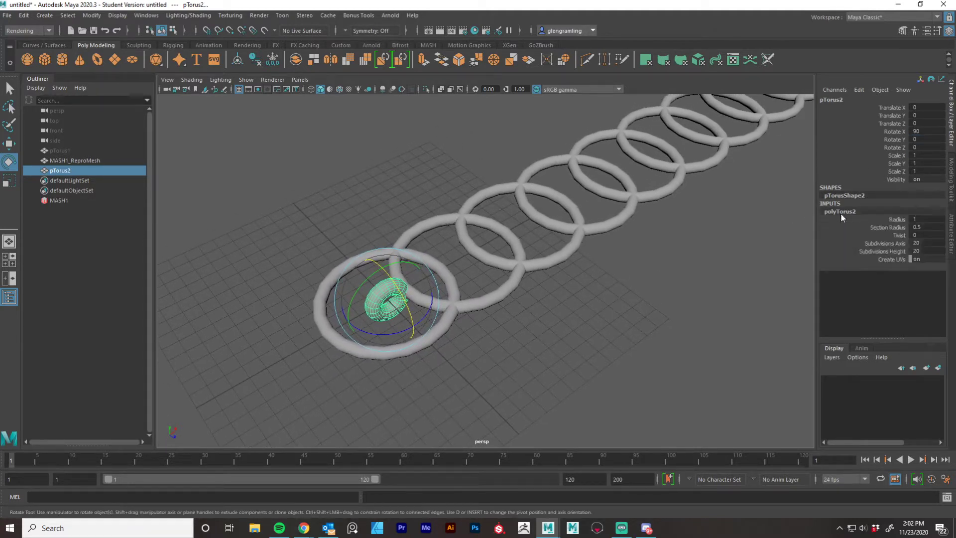
{"action": "left_click", "coordinate": [900, 228]}
{"action": "middle_click_drag", "start_coordinate": [643, 314], "coordinate": [660, 315]}
{"action": "left_click", "coordinate": [896, 220]}
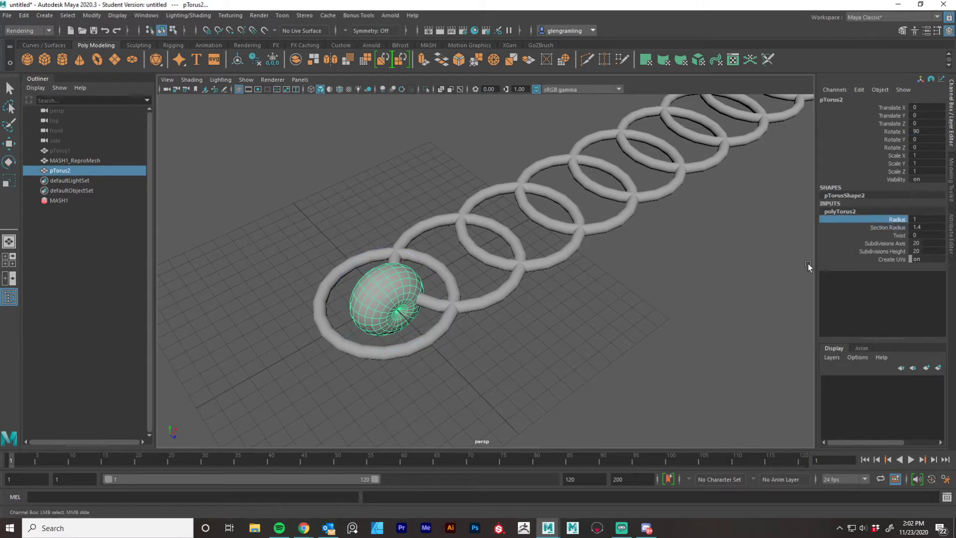
{"action": "mouse_move", "coordinate": [728, 295]}
{"action": "middle_mouse_down"}
{"action": "mouse_move", "coordinate": [739, 291]}
{"action": "mouse_move", "coordinate": [722, 288]}
{"action": "middle_mouse_up"}
Step: Move the upright torus along the row of rings and set its Translate X to 4
{"action": "left_click_drag", "start_coordinate": [498, 395], "coordinate": [581, 336], "text": "alt"}
{"action": "key", "text": "w"}
{"action": "left_click_drag", "start_coordinate": [437, 277], "coordinate": [484, 256]}
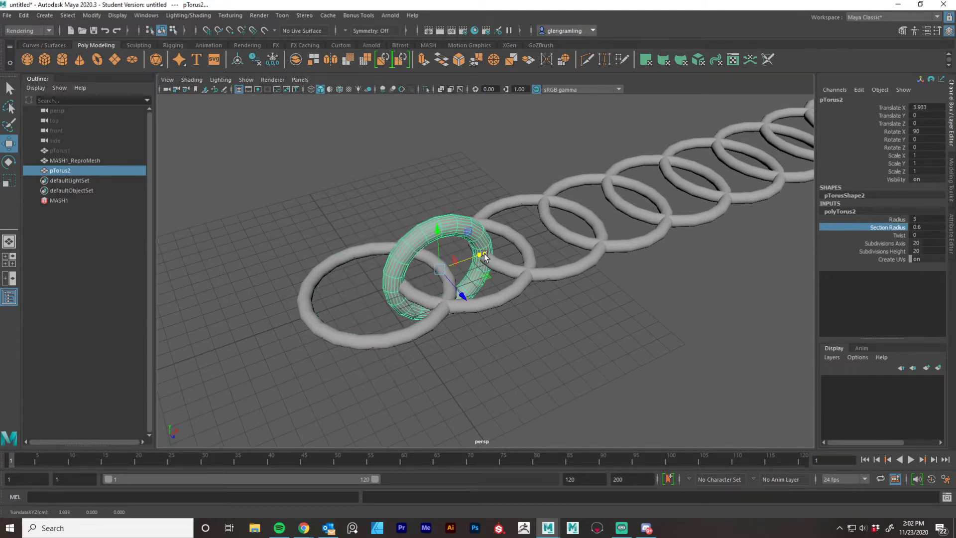
{"action": "double_click", "coordinate": [926, 107]}
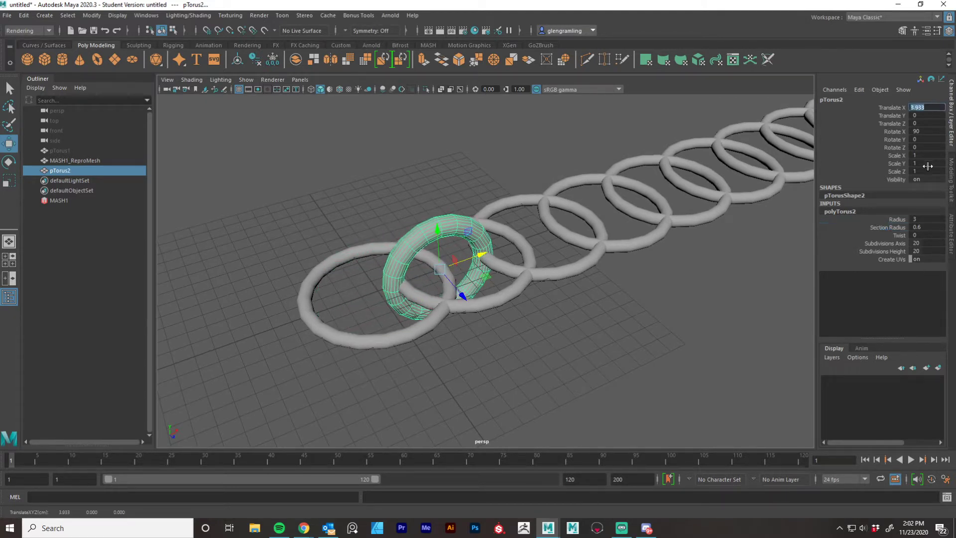
{"action": "type", "text": "4"}
{"action": "key", "text": "Return"}
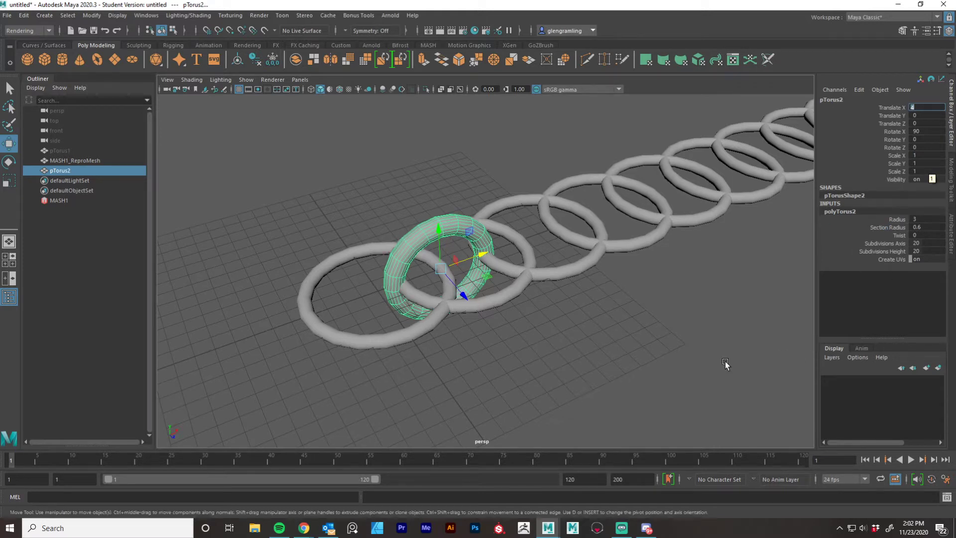
Step: Shift the upright torus further along X, try a Translate X of 6, set it to 5, and deselect the torus
{"action": "left_click_drag", "start_coordinate": [726, 364], "coordinate": [516, 338], "text": "alt"}
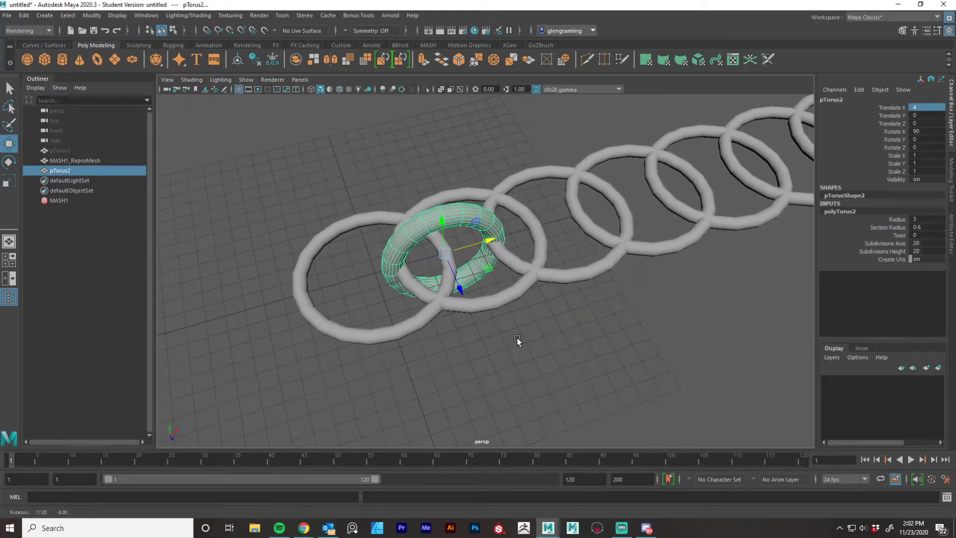
{"action": "left_click_drag", "start_coordinate": [490, 238], "coordinate": [507, 235]}
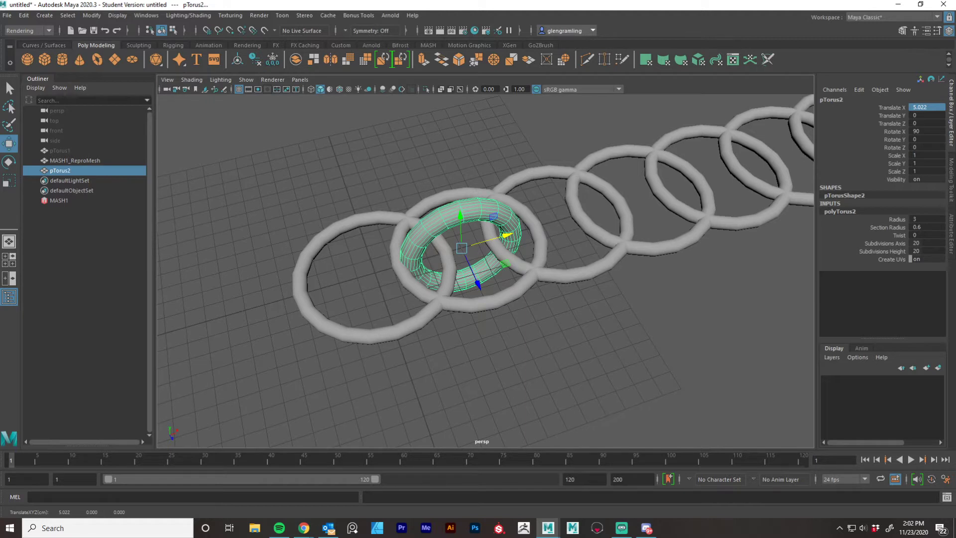
{"action": "key", "text": "6"}
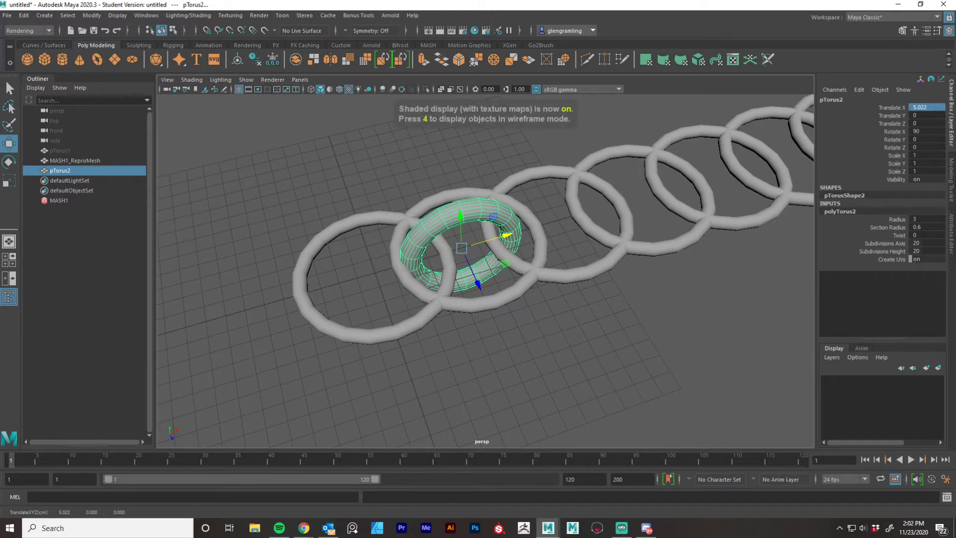
{"action": "double_click", "coordinate": [926, 107]}
{"action": "type", "text": "6"}
{"action": "key", "text": "Return"}
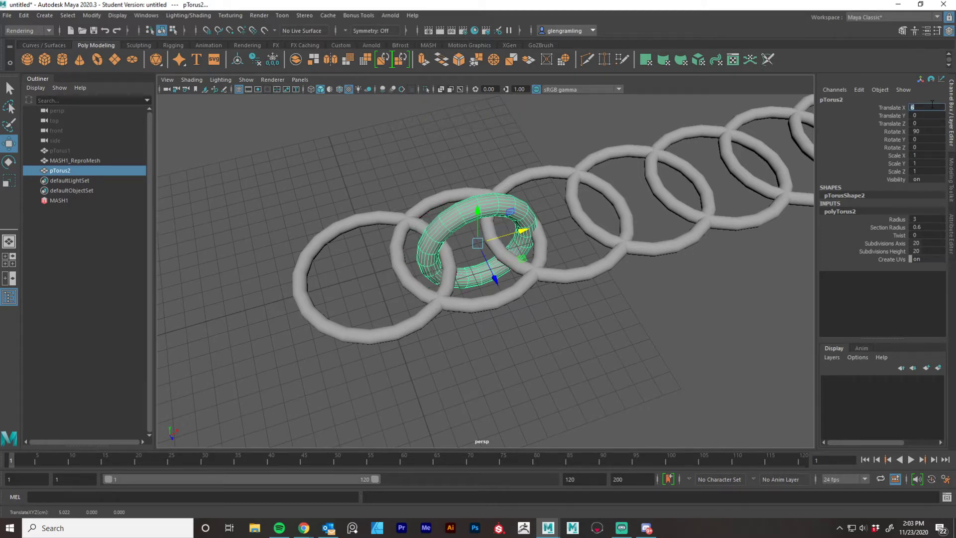
{"action": "type", "text": "5."}
{"action": "key", "text": "Return"}
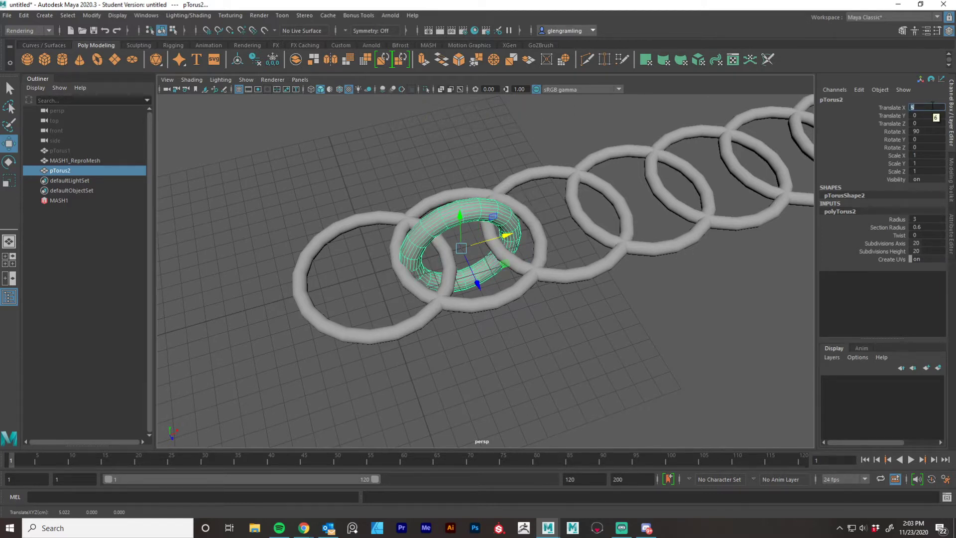
{"action": "left_click_drag", "start_coordinate": [597, 284], "coordinate": [618, 348], "text": "alt"}
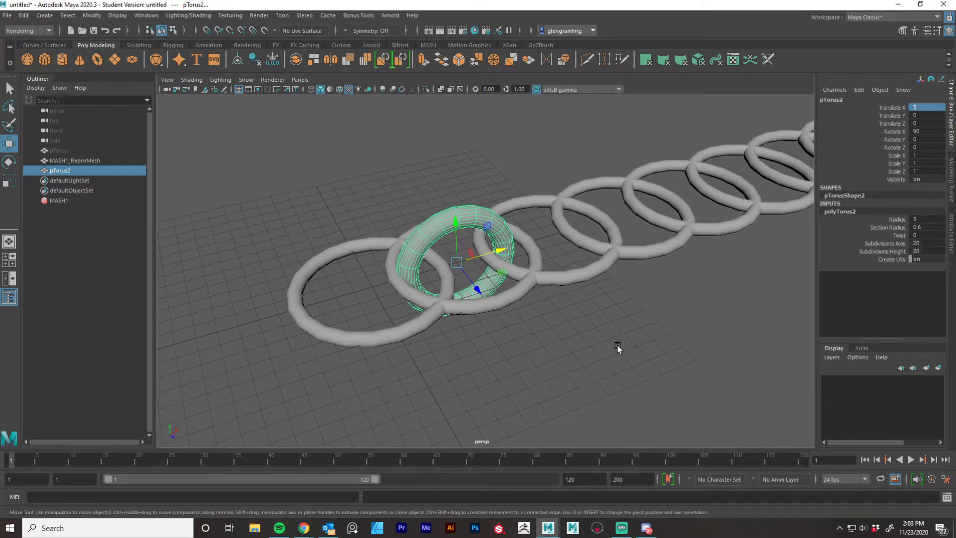
{"action": "left_click", "coordinate": [555, 354]}
{"action": "left_click_drag", "start_coordinate": [457, 348], "coordinate": [501, 298], "text": "alt"}
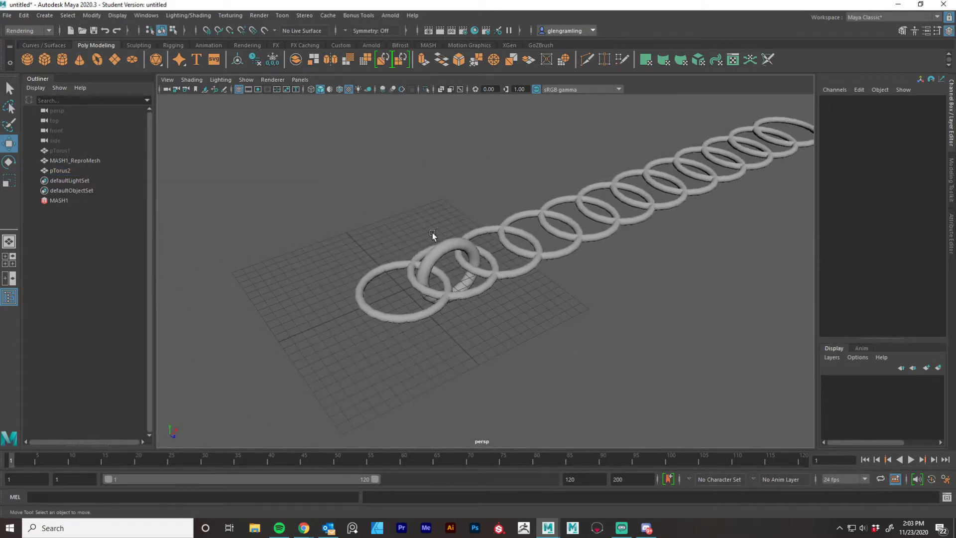
Step: Select the MASH1 network and open the attributes of its Repro node
{"action": "left_click", "coordinate": [381, 270]}
{"action": "left_click", "coordinate": [450, 238]}
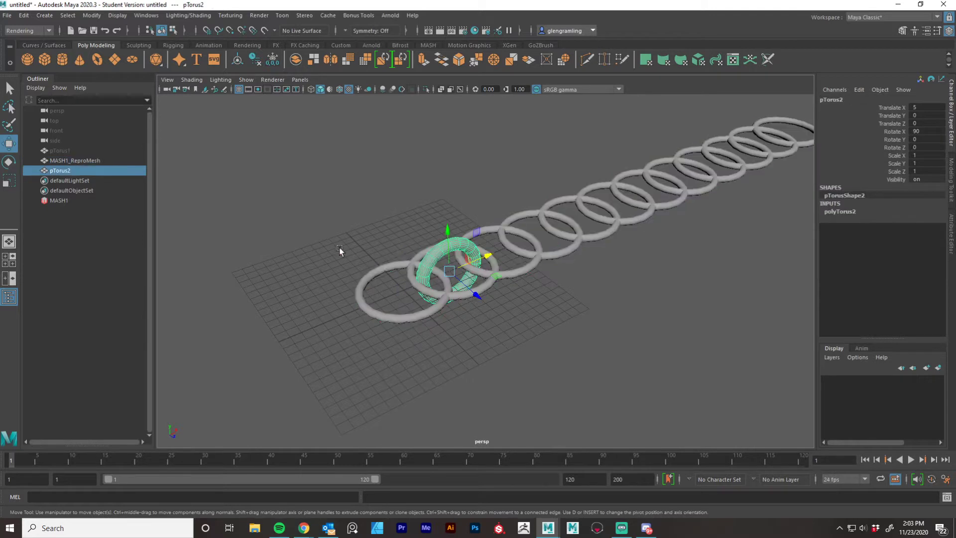
{"action": "left_click", "coordinate": [59, 200]}
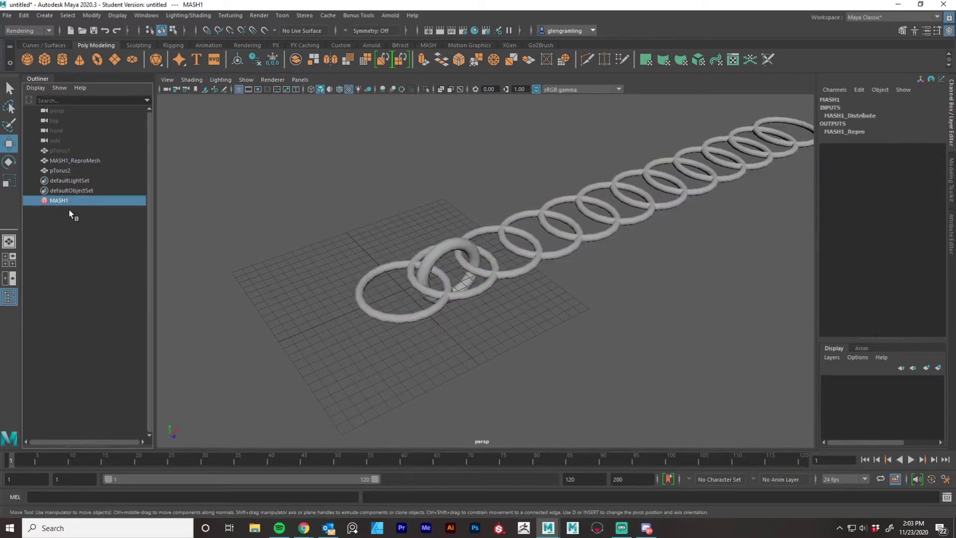
{"action": "left_click", "coordinate": [951, 234]}
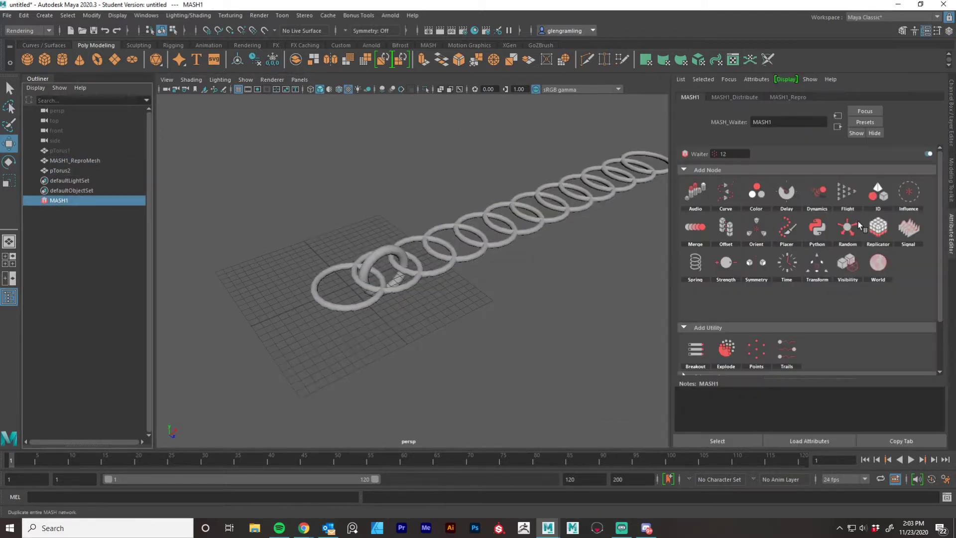
{"action": "left_click", "coordinate": [777, 98]}
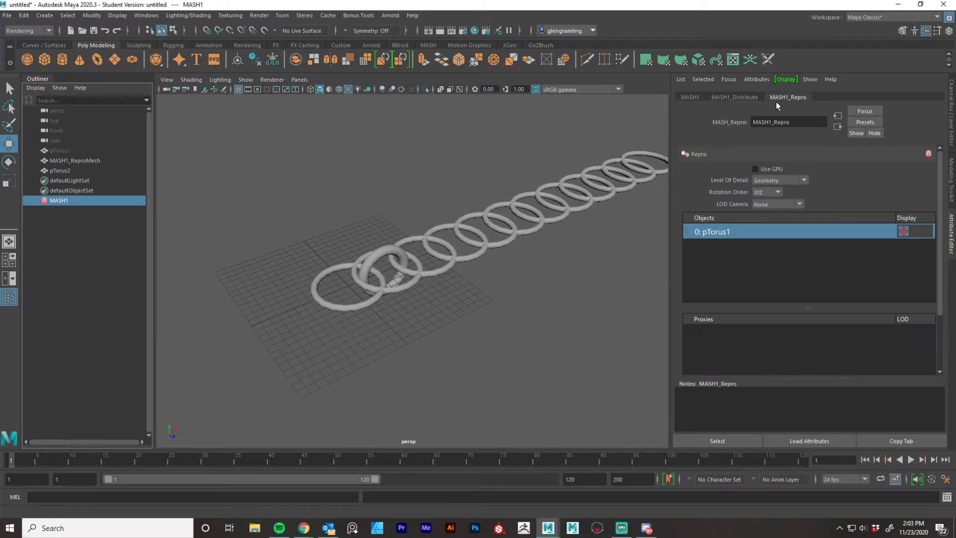
Step: Add the upright torus pTorus2 to the Objects list of the MASH1 network's Repro node
{"action": "left_click", "coordinate": [61, 171]}
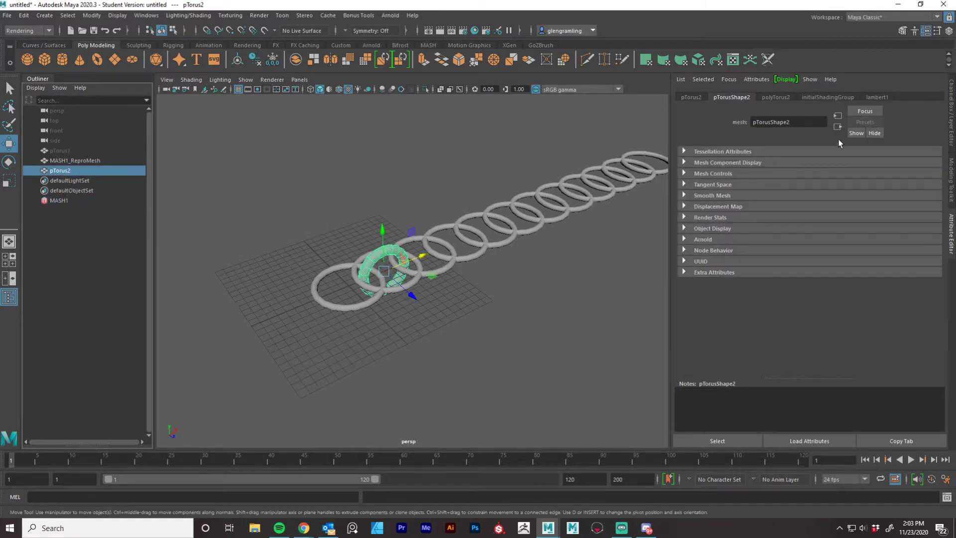
{"action": "left_click", "coordinate": [62, 200]}
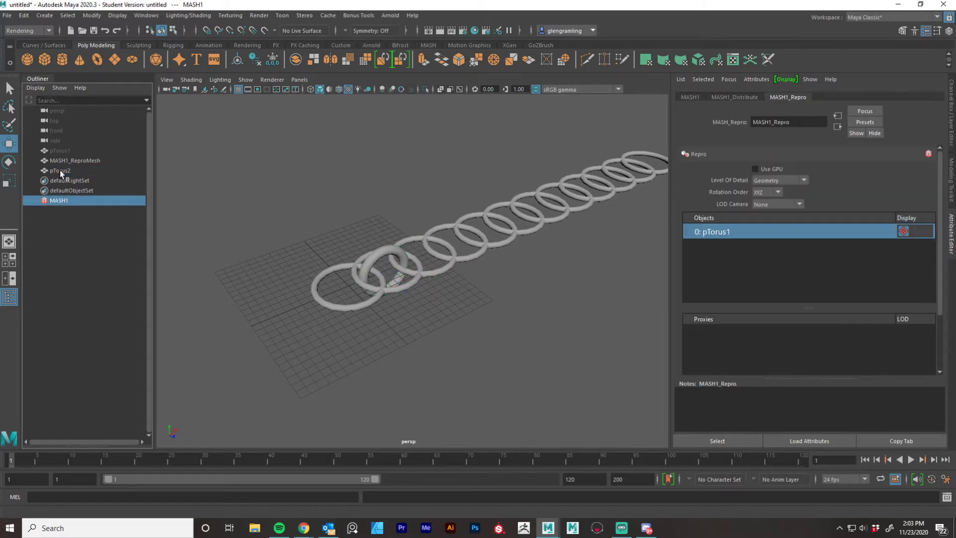
{"action": "middle_click_drag", "start_coordinate": [60, 170], "coordinate": [749, 264]}
{"action": "left_click_drag", "start_coordinate": [453, 348], "coordinate": [437, 357], "text": "alt"}
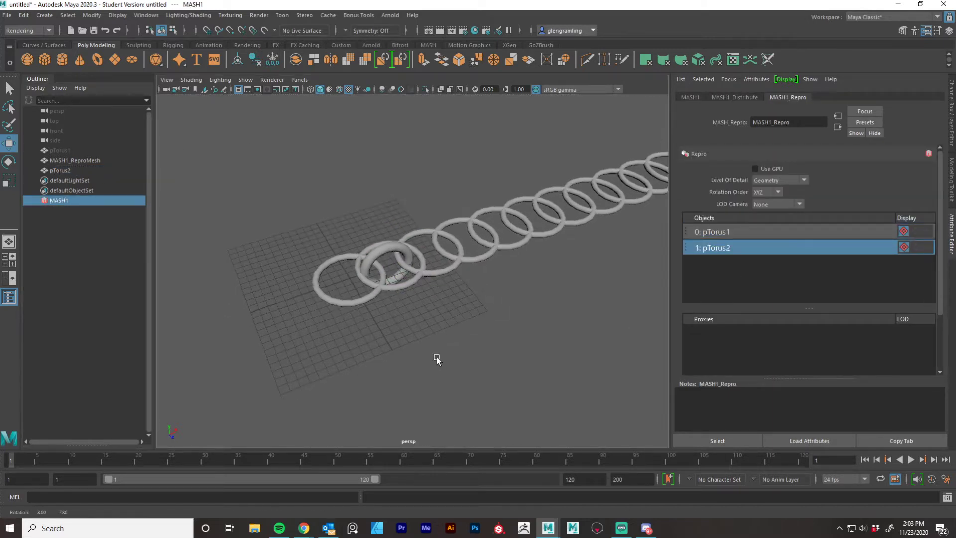
{"action": "right_click_drag", "start_coordinate": [437, 356], "coordinate": [453, 340], "text": "alt"}
{"action": "left_click_drag", "start_coordinate": [453, 339], "coordinate": [434, 331], "text": "alt"}
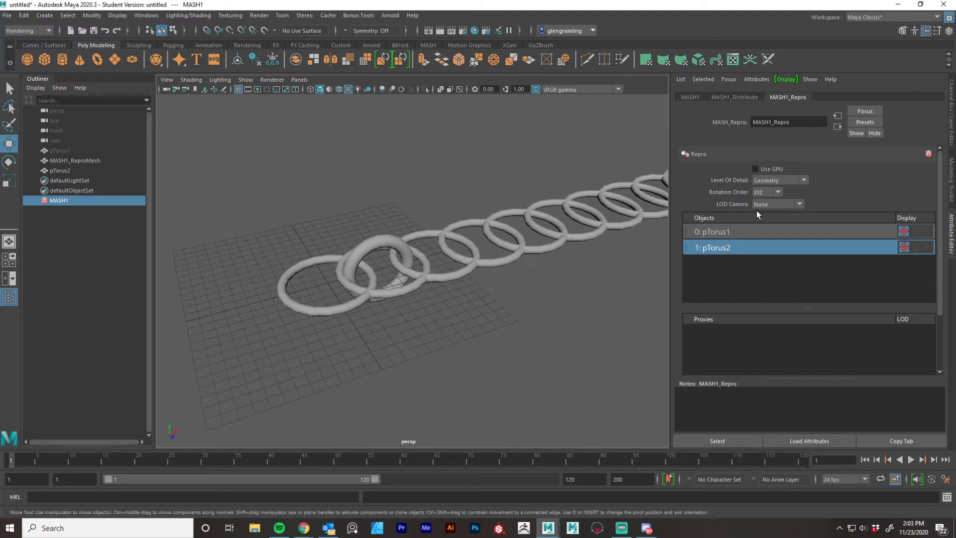
Step: Add an ID node to the MASH1 network so the copies alternate between the flat and upright rings
{"action": "left_click", "coordinate": [735, 97]}
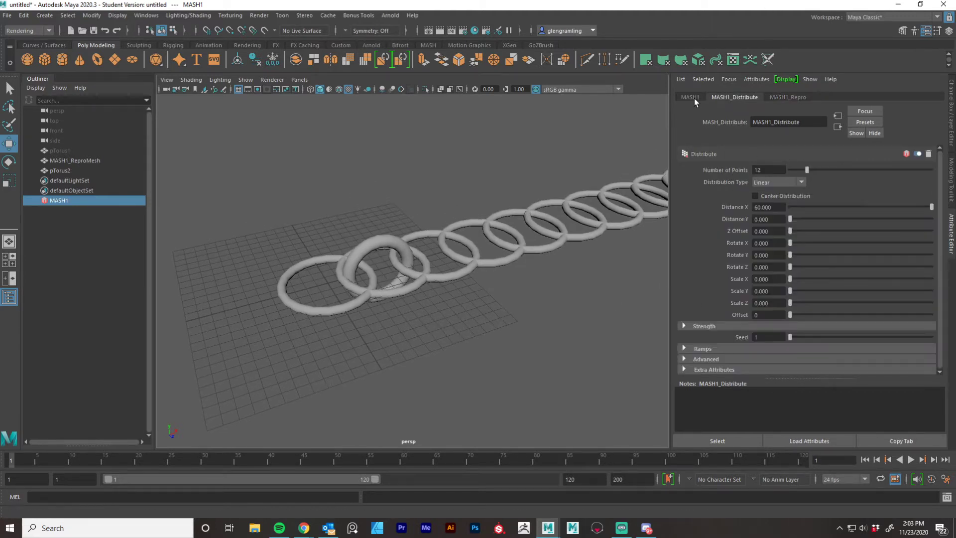
{"action": "left_click", "coordinate": [692, 98]}
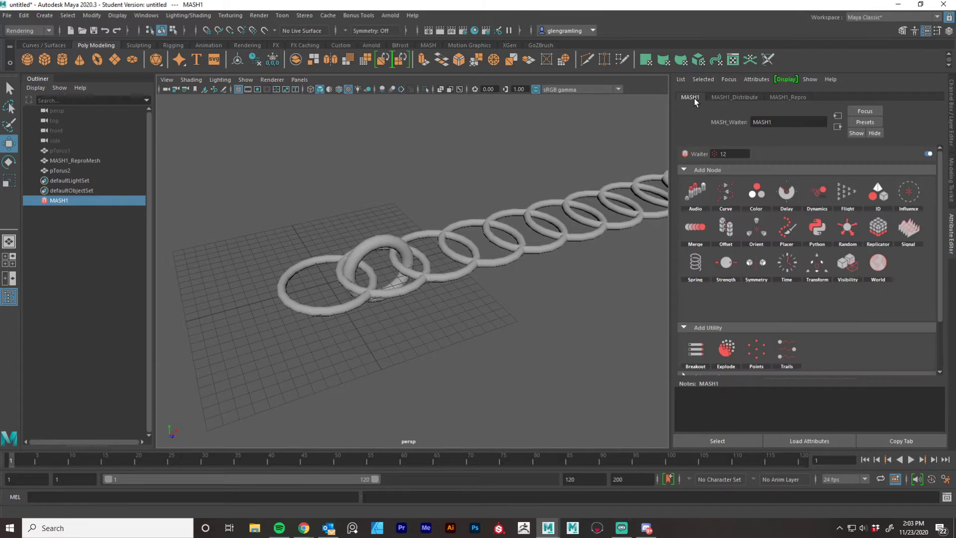
{"action": "left_click", "coordinate": [881, 196]}
{"action": "left_click_drag", "start_coordinate": [399, 379], "coordinate": [383, 365], "text": "alt"}
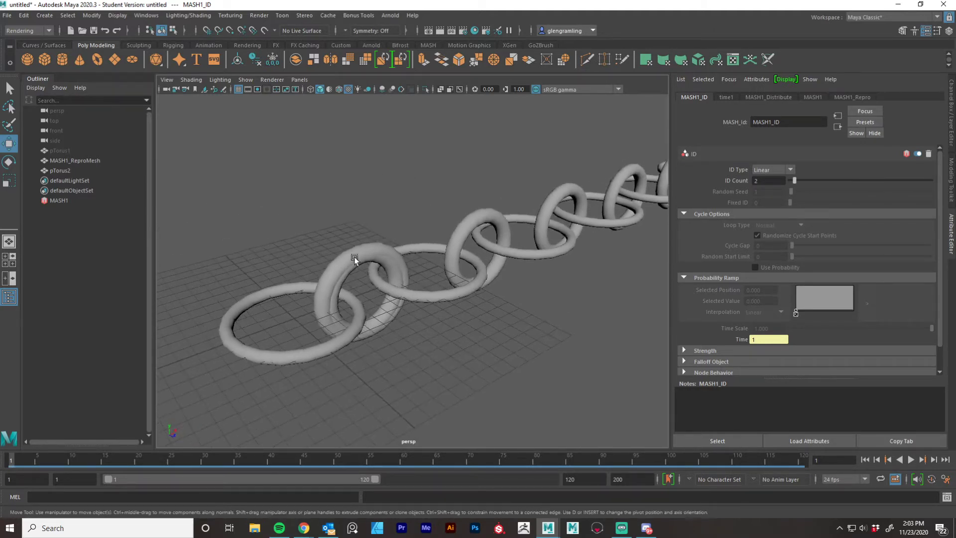
{"action": "left_click_drag", "start_coordinate": [523, 380], "coordinate": [492, 353], "text": "alt"}
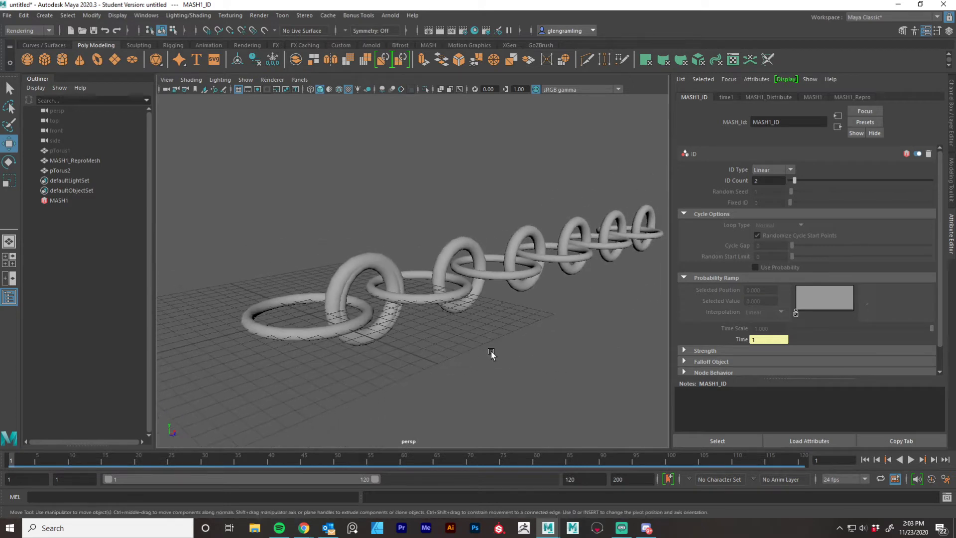
{"action": "left_click_drag", "start_coordinate": [526, 320], "coordinate": [518, 329], "text": "alt"}
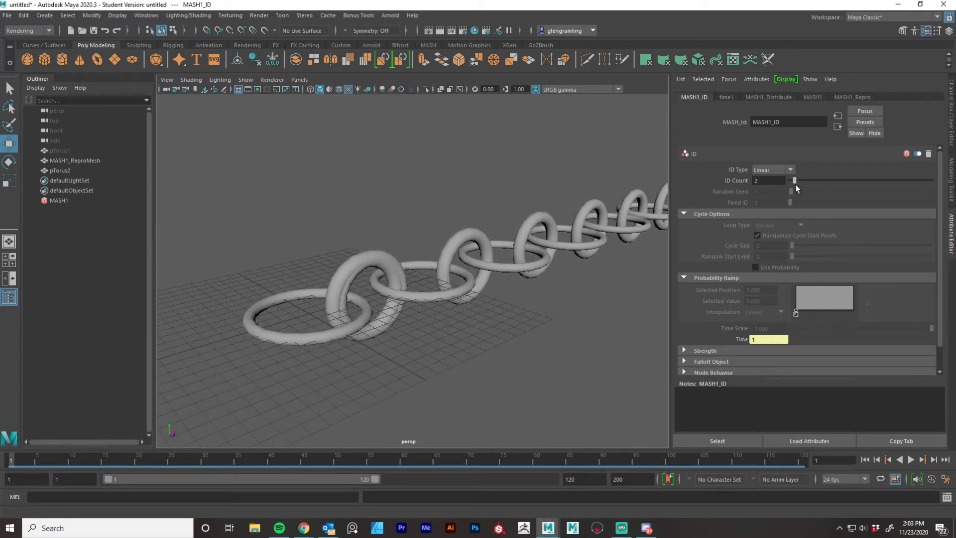
Step: Try the Fixed ID Type on the ID node, and set it back to Linear
{"action": "mouse_move", "coordinate": [795, 181]}
{"action": "left_mouse_down"}
{"action": "mouse_move", "coordinate": [788, 181]}
{"action": "mouse_move", "coordinate": [796, 181]}
{"action": "left_mouse_up"}
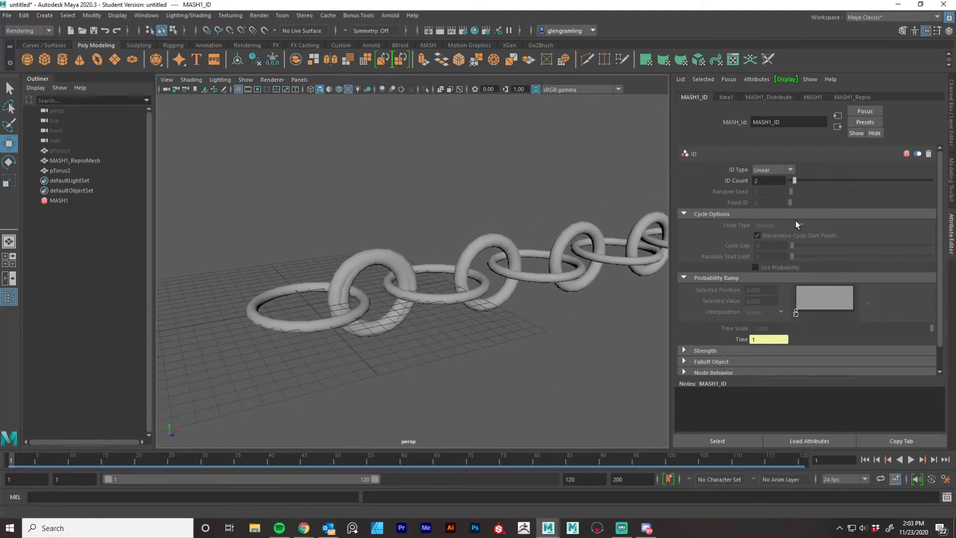
{"action": "left_click", "coordinate": [773, 171]}
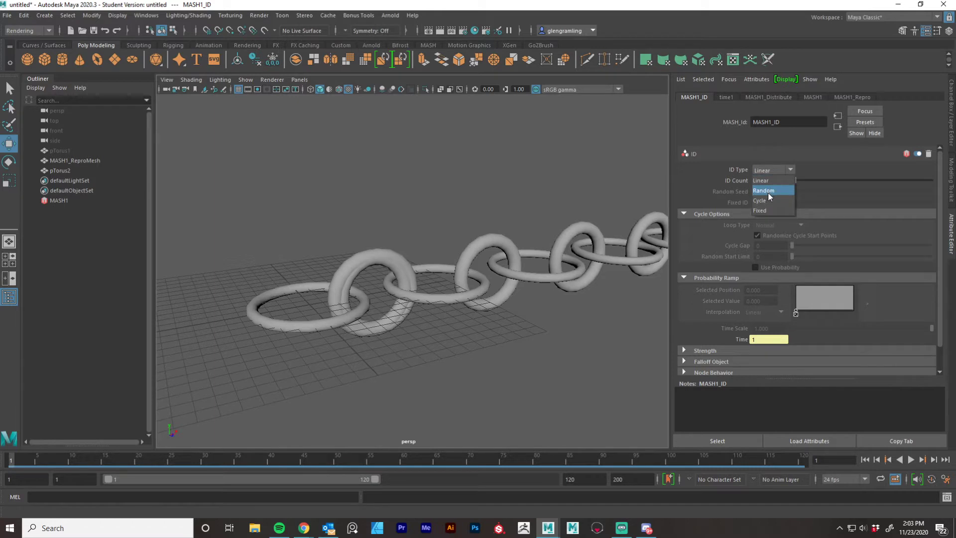
{"action": "left_click", "coordinate": [770, 210]}
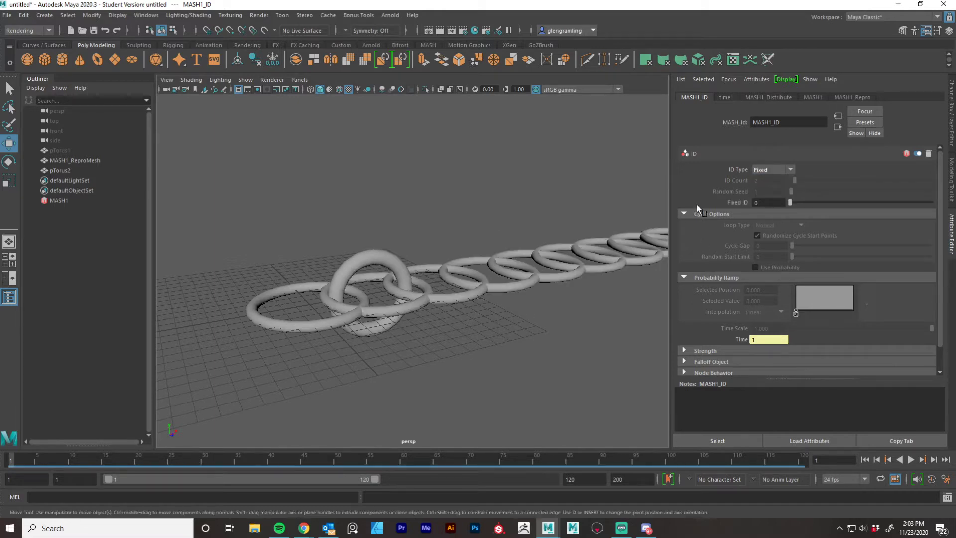
{"action": "left_click", "coordinate": [763, 171]}
{"action": "left_click", "coordinate": [767, 179]}
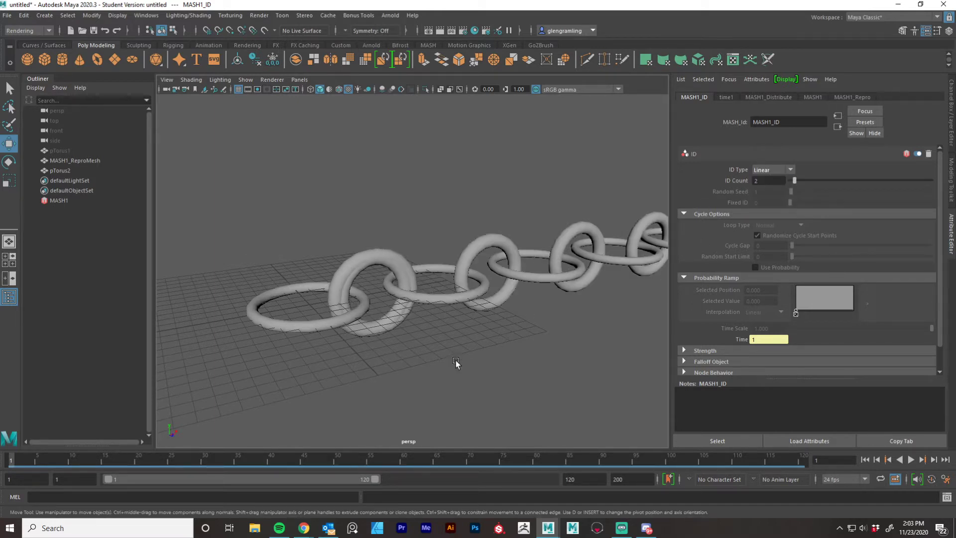
Step: Reduce the Number of Points in the MASH1 Distribute node to 1
{"action": "left_click_drag", "start_coordinate": [458, 363], "coordinate": [401, 339], "text": "alt"}
{"action": "left_click", "coordinate": [753, 98]}
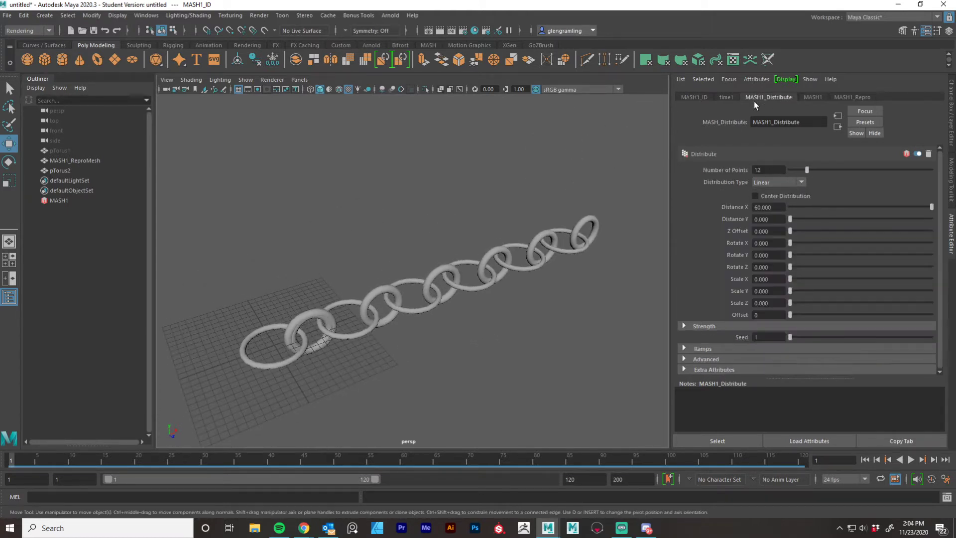
{"action": "middle_click_drag", "start_coordinate": [572, 275], "coordinate": [865, 163], "text": "alt"}
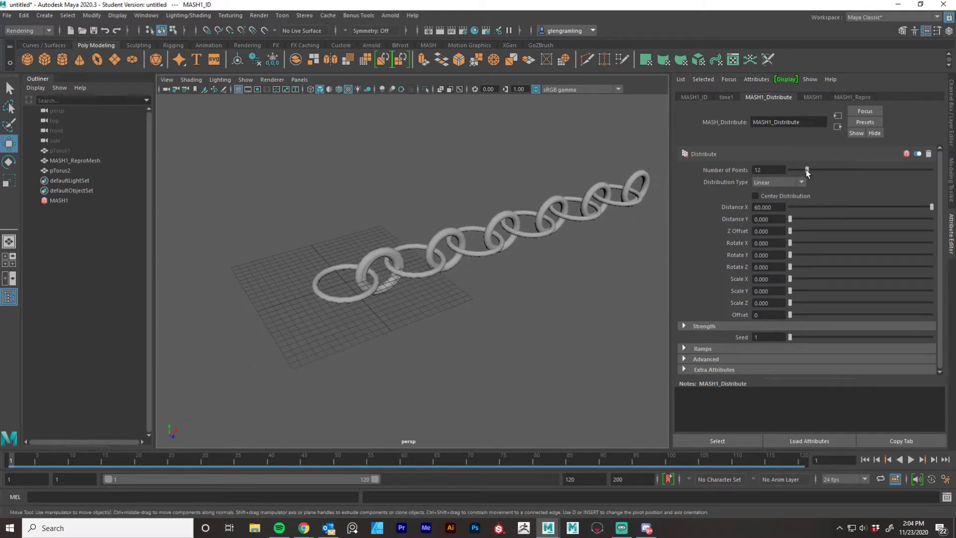
{"action": "left_click_drag", "start_coordinate": [807, 171], "coordinate": [792, 174]}
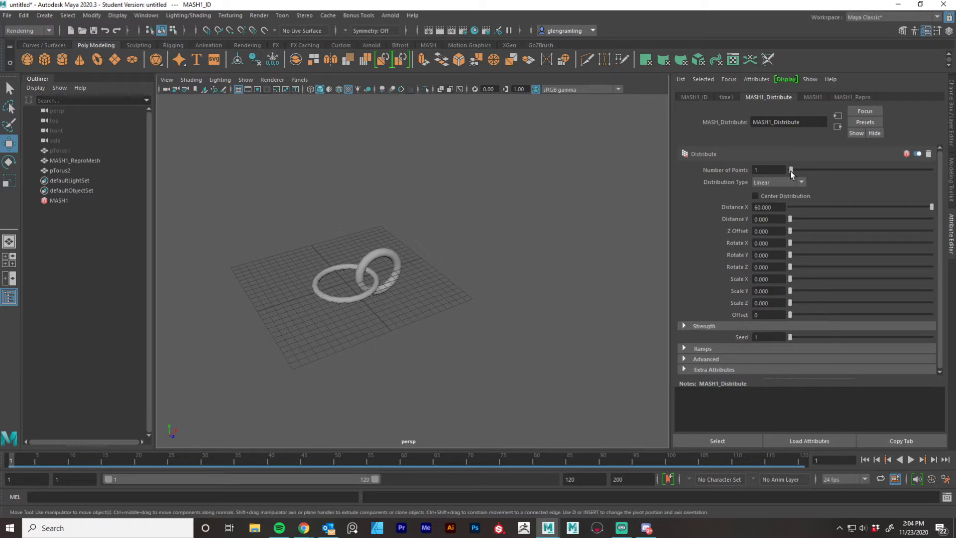
Step: Examine from several angles how the upright ring interlocks with the flat ring
{"action": "left_click_drag", "start_coordinate": [465, 348], "coordinate": [326, 346], "text": "alt"}
{"action": "right_click_drag", "start_coordinate": [326, 346], "coordinate": [441, 349], "text": "alt"}
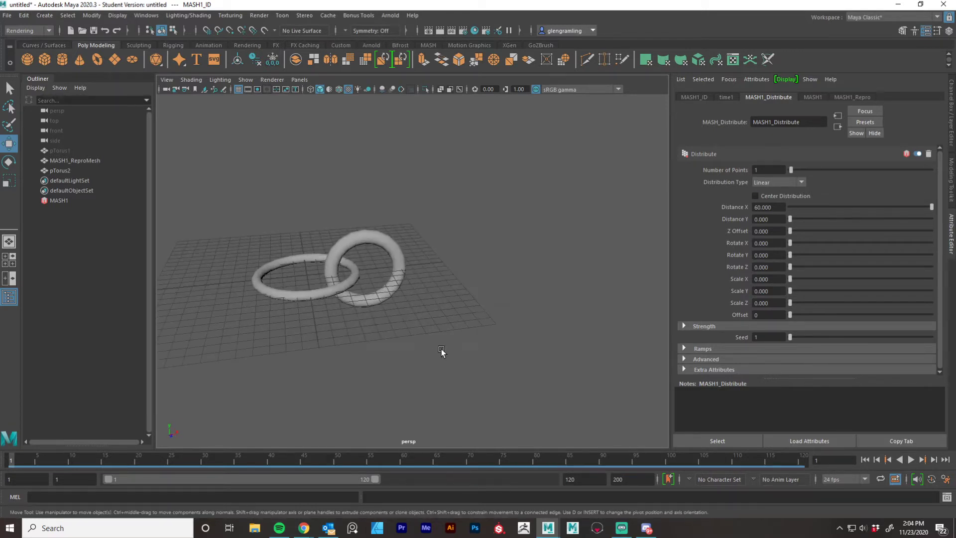
{"action": "left_click_drag", "start_coordinate": [441, 349], "coordinate": [448, 318], "text": "alt"}
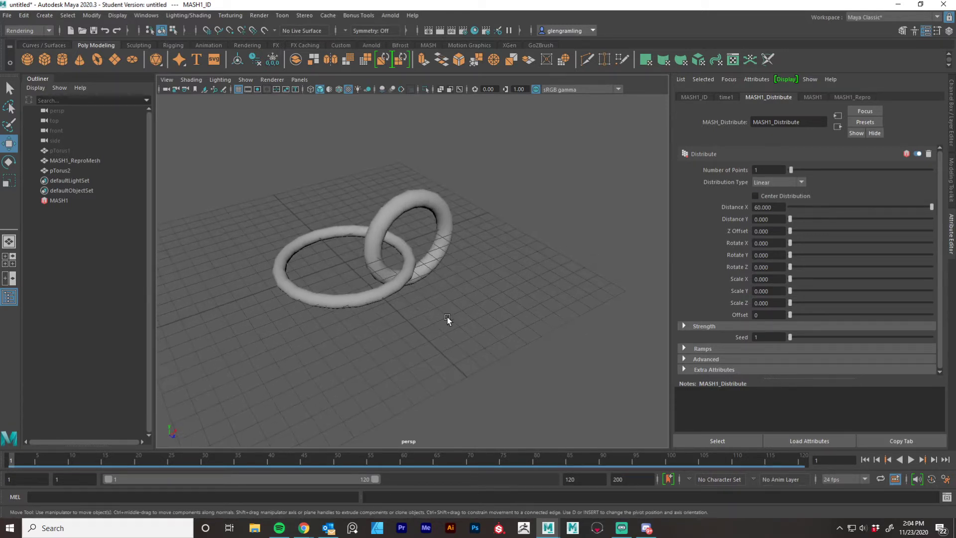
{"action": "middle_click_drag", "start_coordinate": [490, 313], "coordinate": [512, 314], "text": "alt"}
{"action": "right_click_drag", "start_coordinate": [512, 313], "coordinate": [411, 318], "text": "alt"}
{"action": "left_click_drag", "start_coordinate": [467, 285], "coordinate": [480, 315], "text": "alt"}
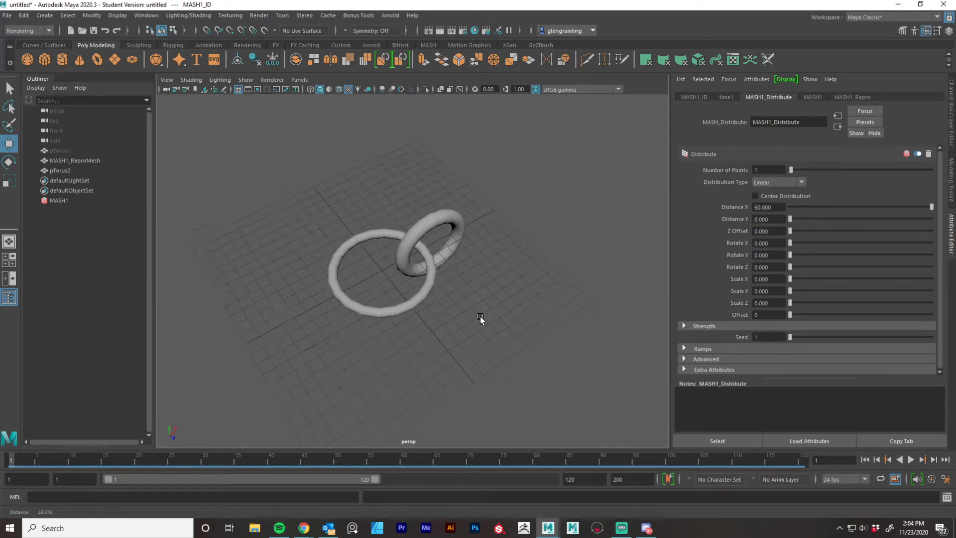
{"action": "right_click_drag", "start_coordinate": [481, 316], "coordinate": [422, 310], "text": "alt"}
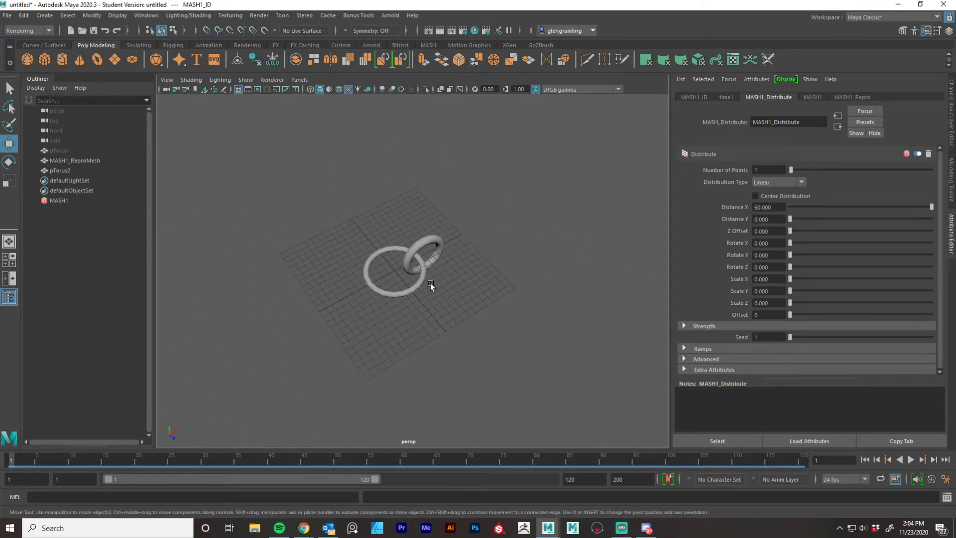
{"action": "left_click_drag", "start_coordinate": [431, 283], "coordinate": [484, 264], "text": "alt"}
{"action": "left_click_drag", "start_coordinate": [407, 319], "coordinate": [397, 319], "text": "alt"}
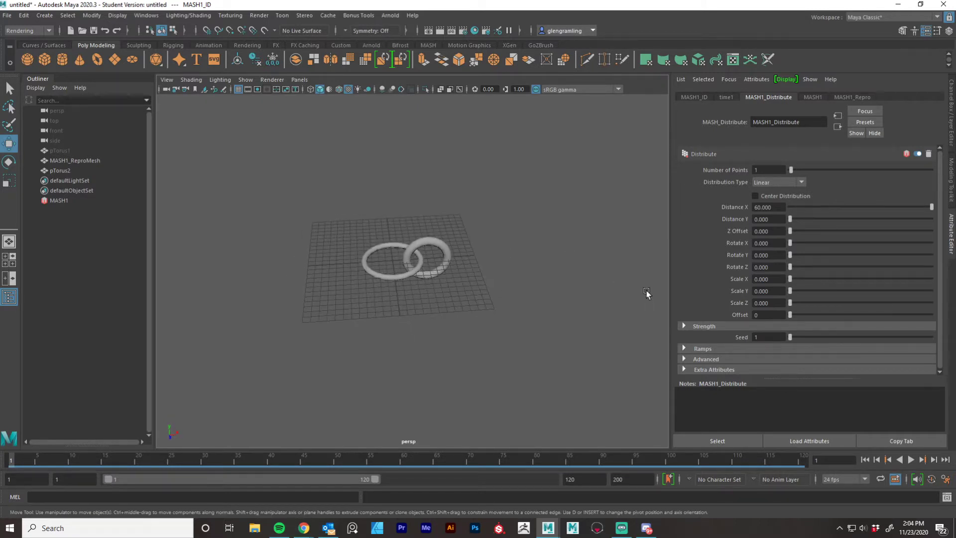
{"action": "middle_click_drag", "start_coordinate": [501, 310], "coordinate": [501, 336], "text": "alt"}
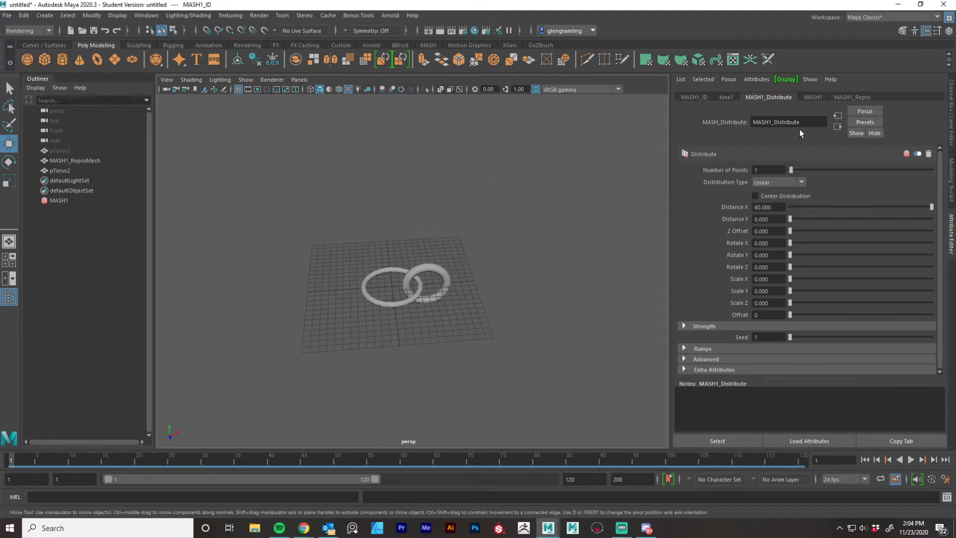
{"action": "left_click_drag", "start_coordinate": [474, 274], "coordinate": [314, 276], "text": "alt"}
{"action": "right_click_drag", "start_coordinate": [314, 276], "coordinate": [487, 283], "text": "alt"}
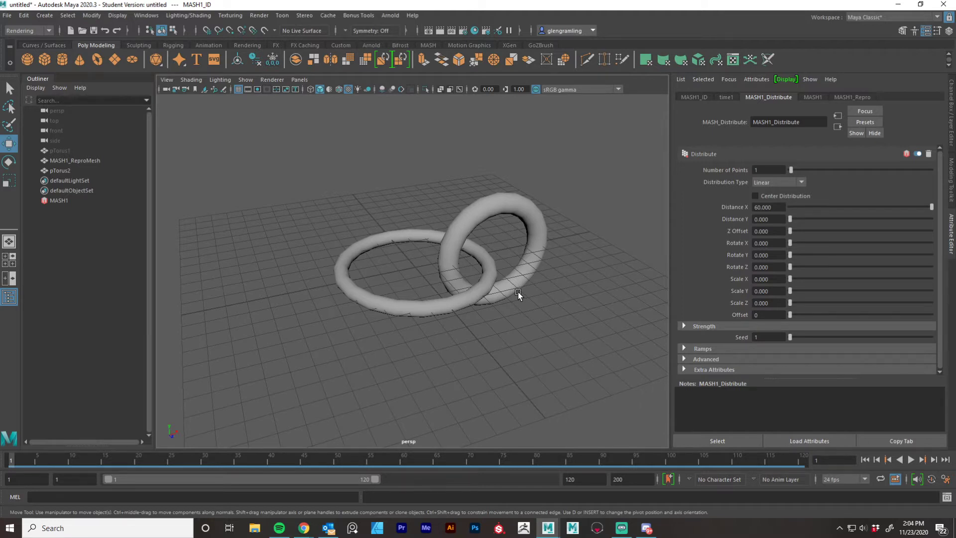
{"action": "left_click_drag", "start_coordinate": [460, 267], "coordinate": [437, 269], "text": "alt"}
{"action": "left_click_drag", "start_coordinate": [503, 273], "coordinate": [525, 289], "text": "alt"}
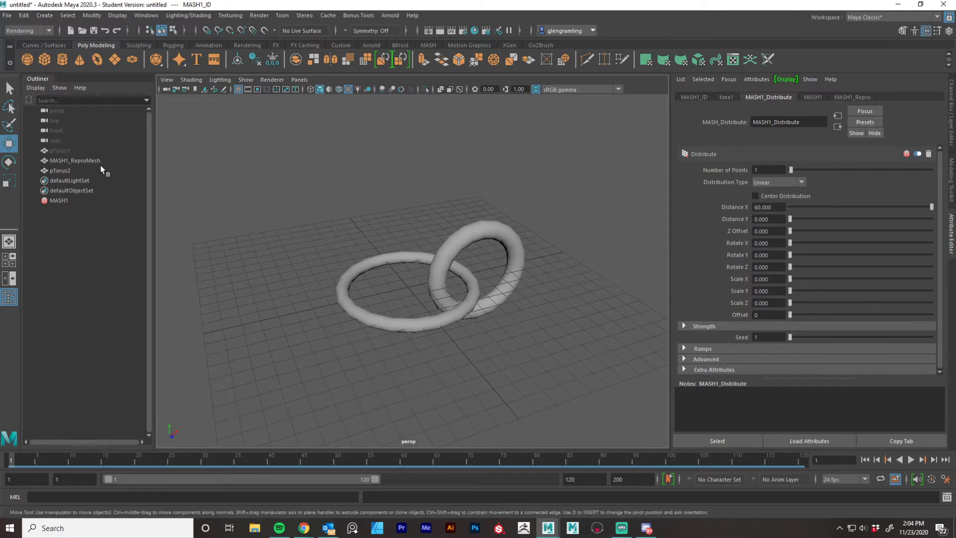
Step: Remove pTorus2 from the Repro node's Objects list and delete the upright torus from the scene
{"action": "left_click", "coordinate": [50, 200]}
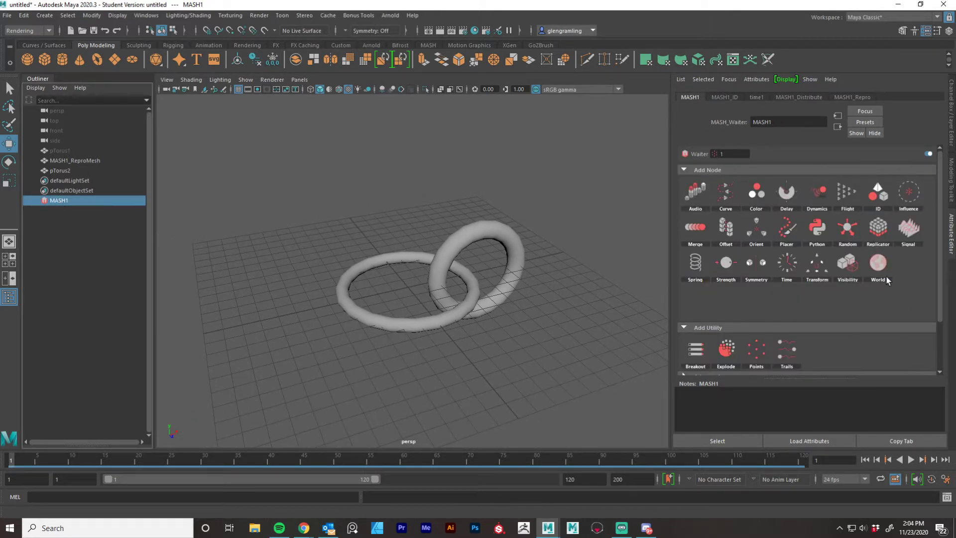
{"action": "left_click", "coordinate": [844, 98]}
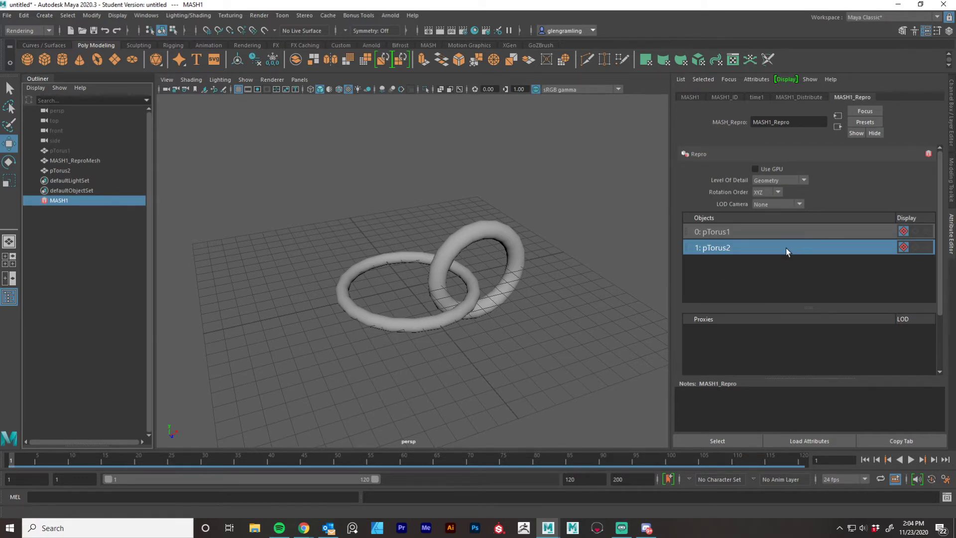
{"action": "right_click", "coordinate": [786, 250]}
{"action": "left_click", "coordinate": [846, 243]}
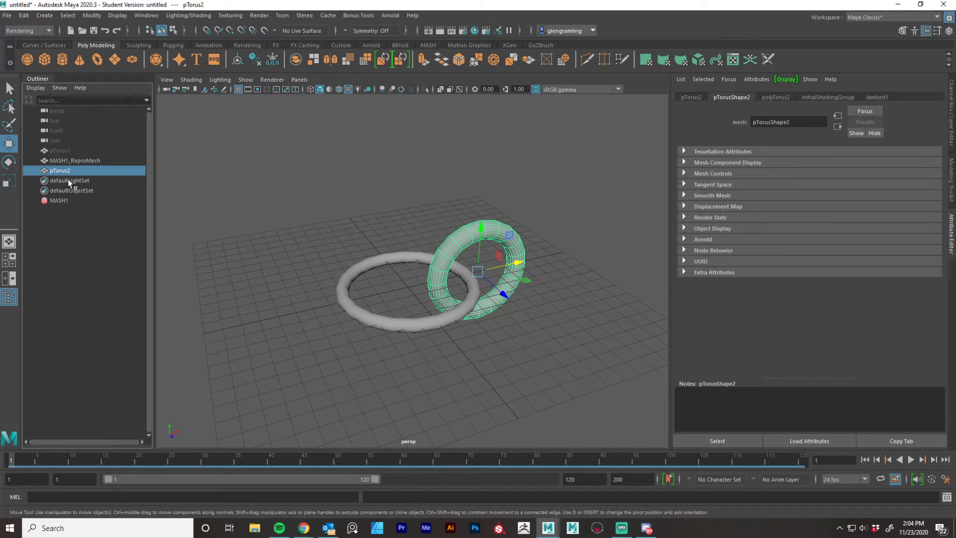
{"action": "key", "text": "Delete"}
Step: Select the remaining flat ring mesh and open the attributes of its MASH1_ID node
{"action": "left_click", "coordinate": [450, 267]}
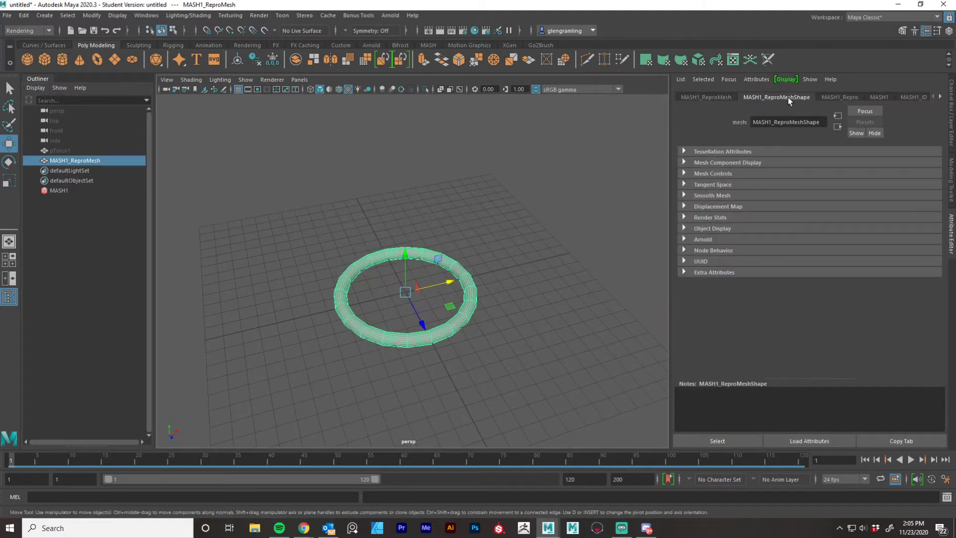
{"action": "left_click", "coordinate": [940, 97]}
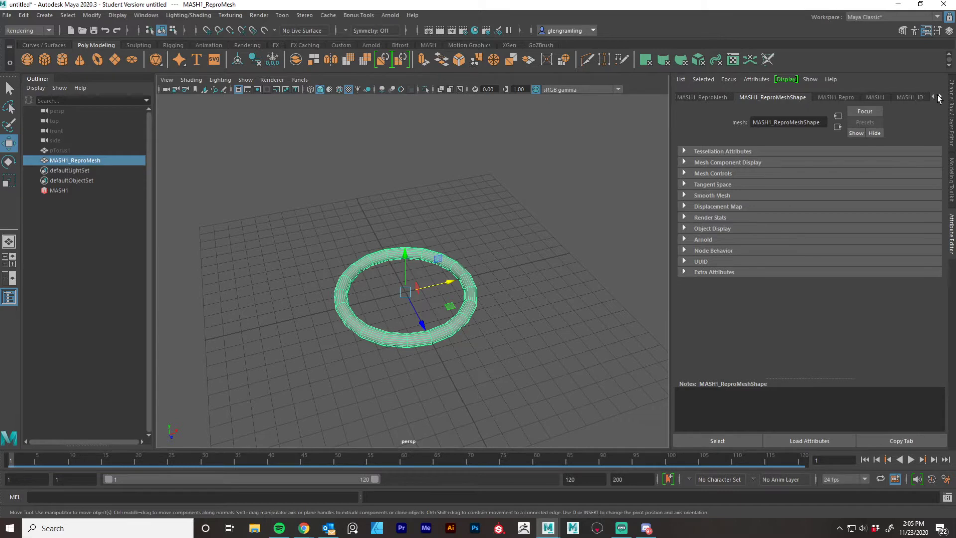
{"action": "left_click", "coordinate": [839, 98]}
{"action": "left_click", "coordinate": [889, 97]}
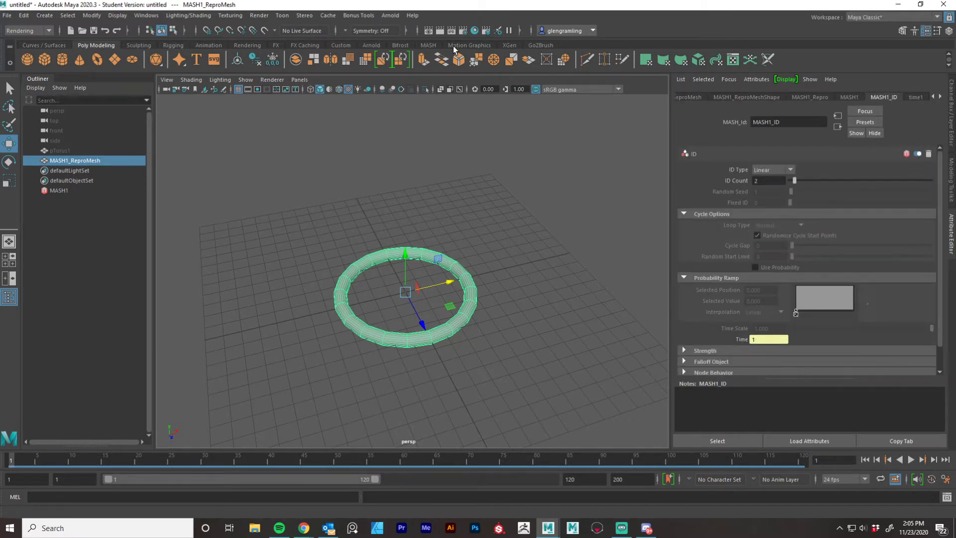
Step: Delete the MASH1_ID node from the MASH1 network in the MASH Editor
{"action": "left_click", "coordinate": [426, 46]}
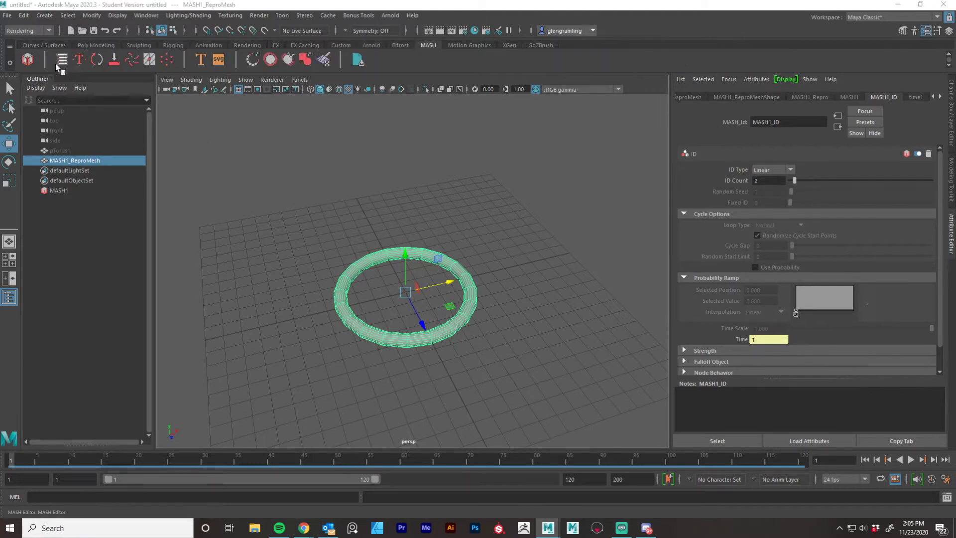
{"action": "left_click", "coordinate": [62, 59]}
{"action": "left_click", "coordinate": [189, 135]}
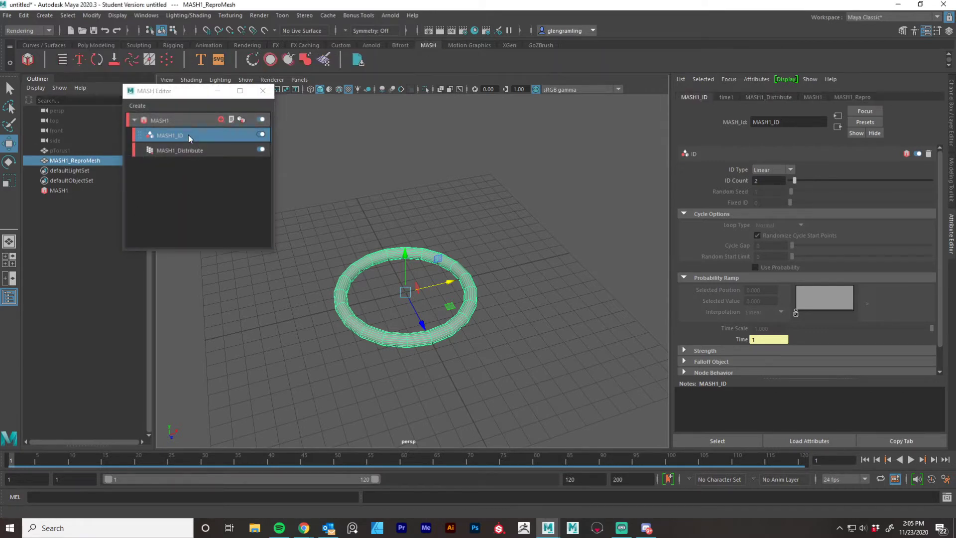
{"action": "right_click", "coordinate": [225, 133]}
{"action": "left_click", "coordinate": [245, 138]}
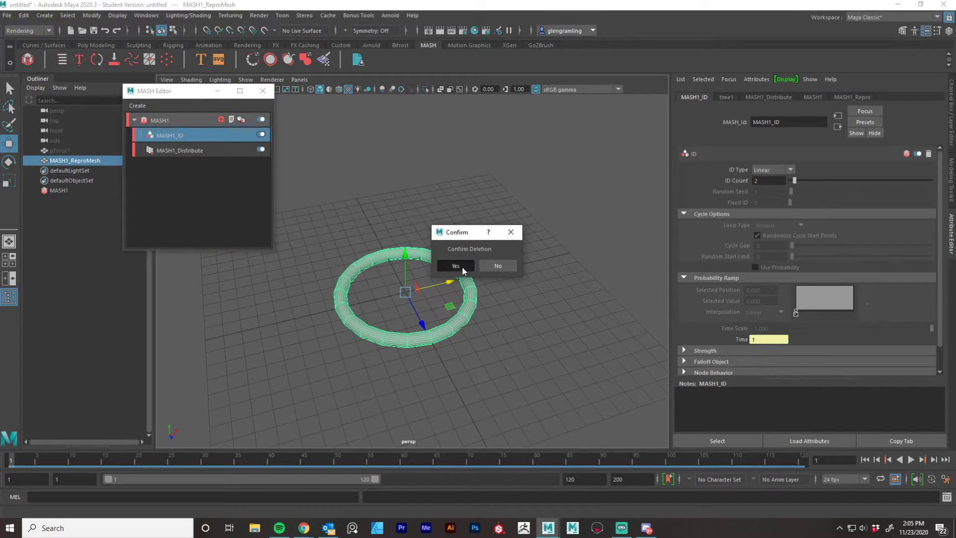
{"action": "left_click", "coordinate": [455, 265]}
Step: Select the ring mesh and set the Number of Points in its MASH1_Distribute node to 10
{"action": "left_click_drag", "start_coordinate": [150, 91], "coordinate": [28, 241]}
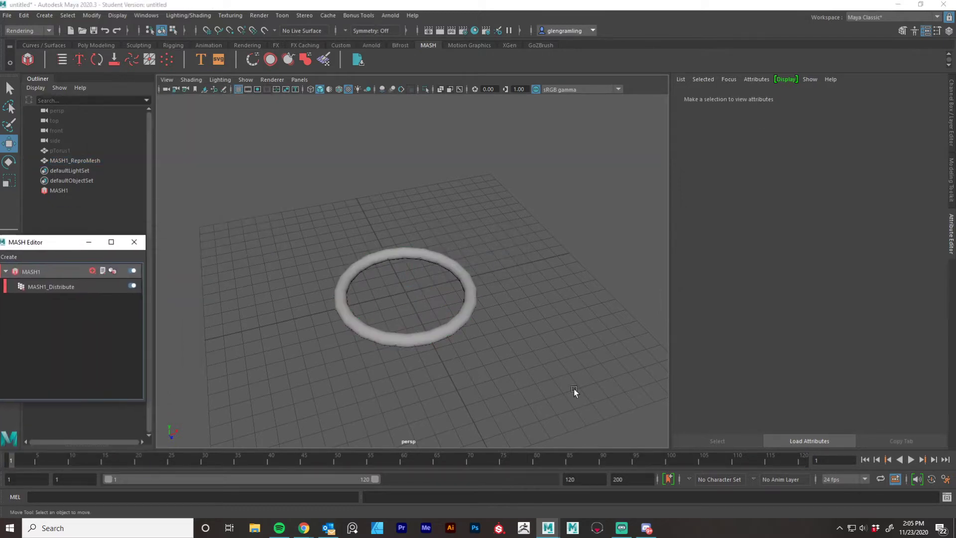
{"action": "left_click", "coordinate": [441, 319]}
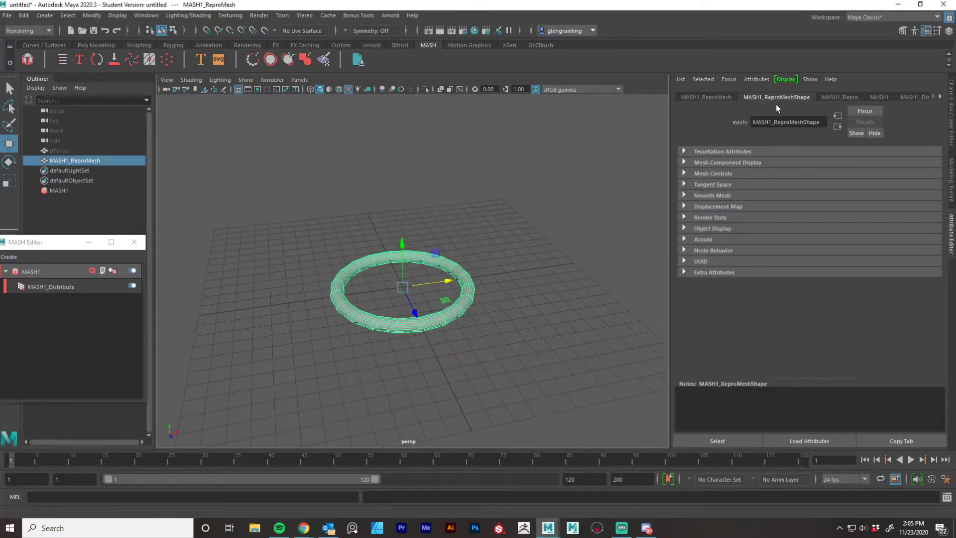
{"action": "left_click", "coordinate": [716, 98]}
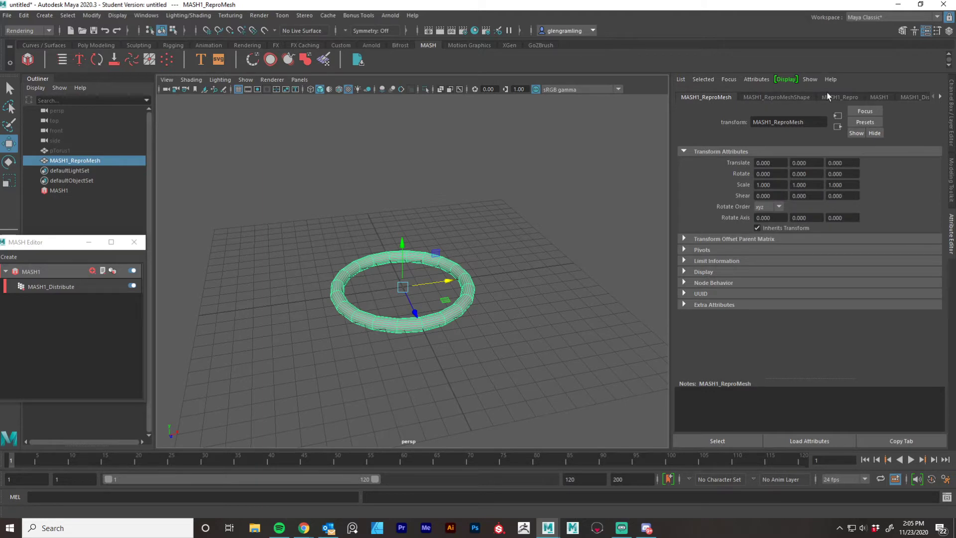
{"action": "left_click", "coordinate": [911, 98]}
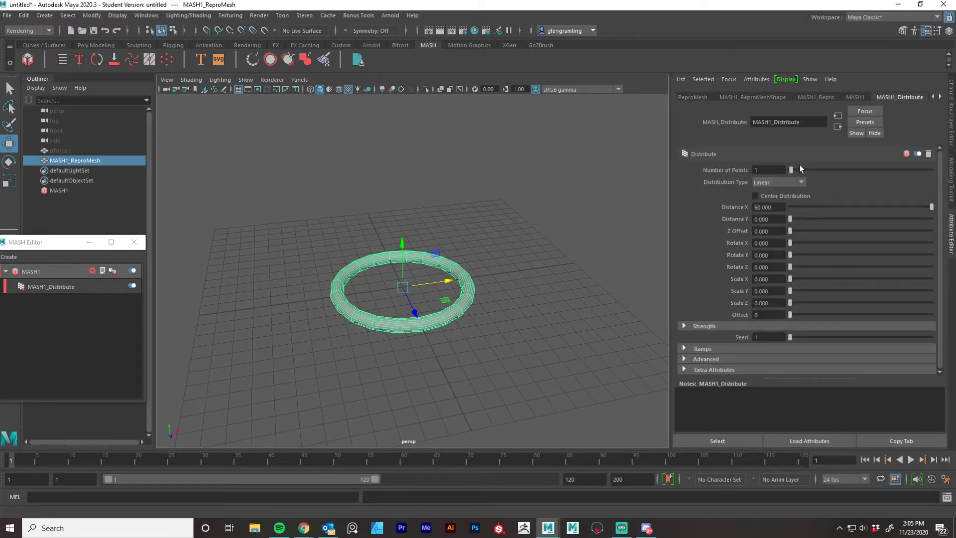
{"action": "mouse_move", "coordinate": [795, 170]}
{"action": "left_mouse_down"}
{"action": "mouse_move", "coordinate": [815, 169]}
{"action": "mouse_move", "coordinate": [806, 172]}
{"action": "left_mouse_up"}
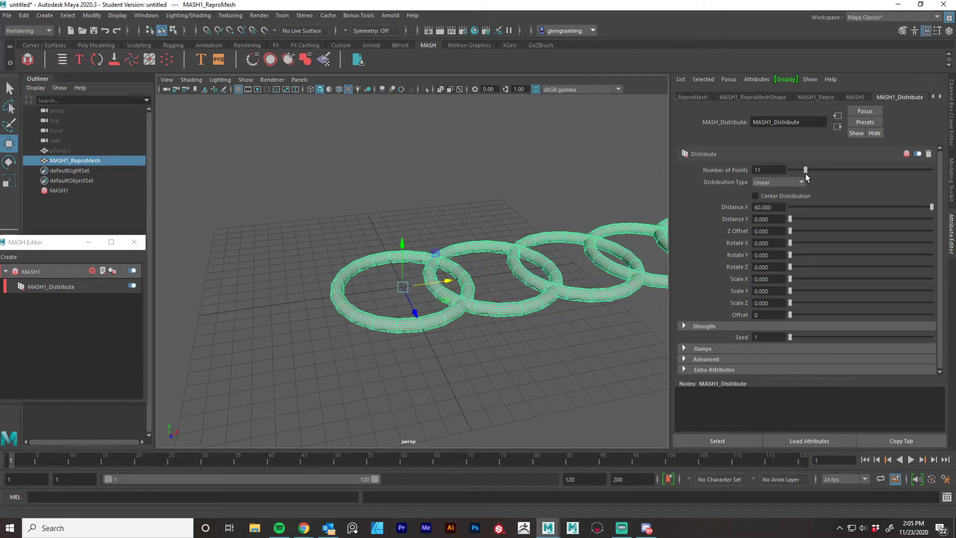
{"action": "left_click_drag", "start_coordinate": [643, 299], "coordinate": [633, 215], "text": "alt"}
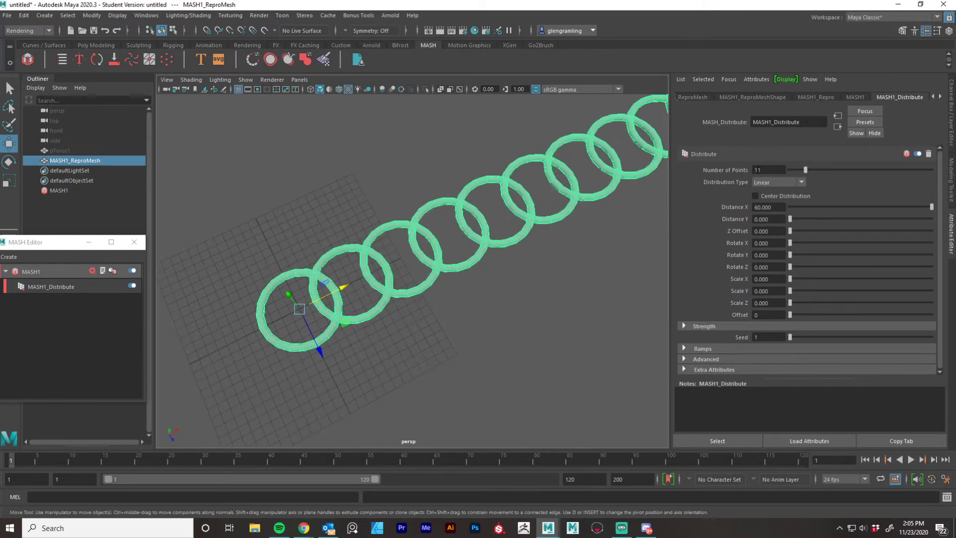
{"action": "left_click_drag", "start_coordinate": [806, 170], "coordinate": [804, 173]}
{"action": "left_click_drag", "start_coordinate": [461, 401], "coordinate": [483, 342], "text": "alt"}
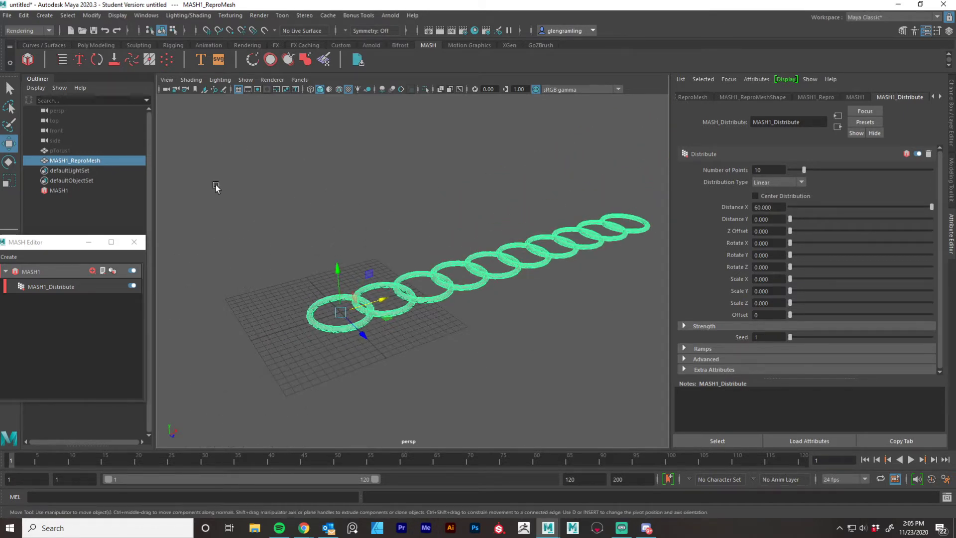
Step: Add a Replicator node to the MASH1 network and set its Replicants to 6
{"action": "left_click_drag", "start_coordinate": [60, 242], "coordinate": [83, 219]}
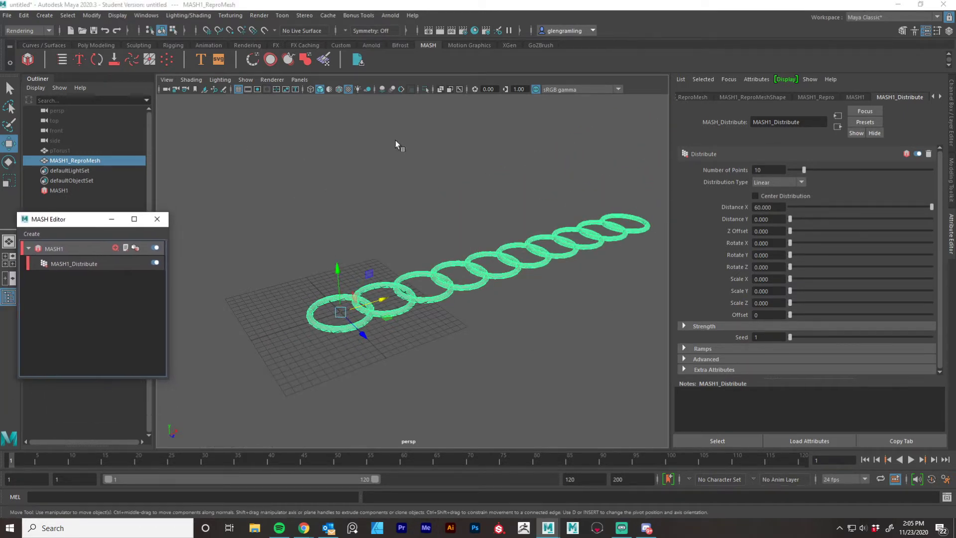
{"action": "left_click", "coordinate": [856, 98]}
{"action": "mouse_move", "coordinate": [520, 326]}
{"action": "left_mouse_down", "text": "alt"}
{"action": "mouse_move", "coordinate": [510, 327]}
{"action": "mouse_move", "coordinate": [527, 323]}
{"action": "left_mouse_up", "text": "alt"}
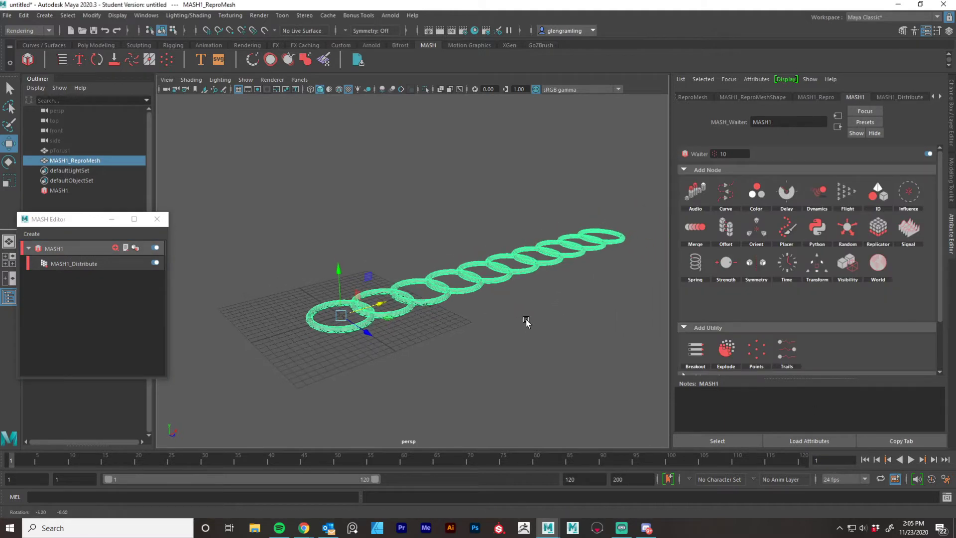
{"action": "left_click", "coordinate": [880, 230]}
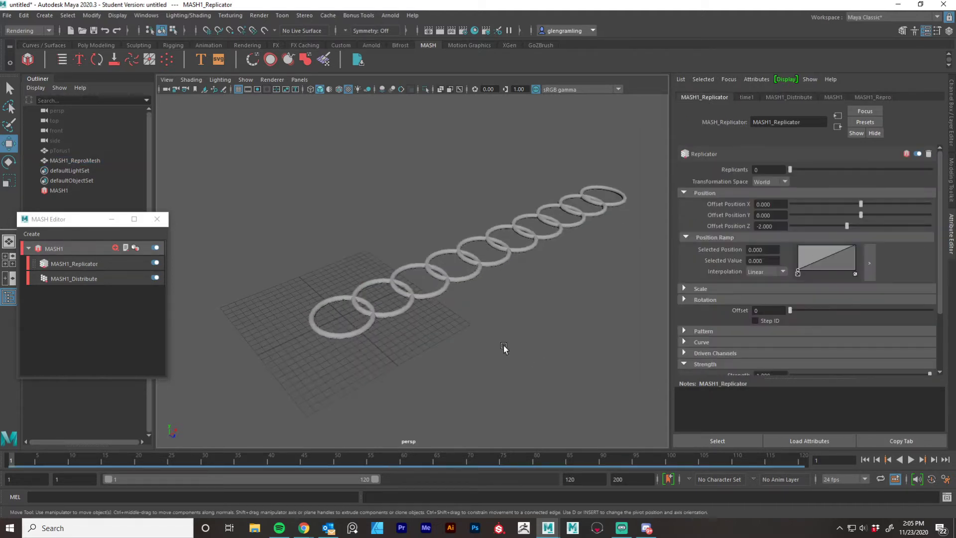
{"action": "mouse_move", "coordinate": [504, 347]}
{"action": "left_mouse_down", "text": "alt"}
{"action": "mouse_move", "coordinate": [477, 349]}
{"action": "mouse_move", "coordinate": [436, 386]}
{"action": "mouse_move", "coordinate": [514, 357]}
{"action": "mouse_move", "coordinate": [474, 384]}
{"action": "mouse_move", "coordinate": [519, 340]}
{"action": "left_mouse_up", "text": "alt"}
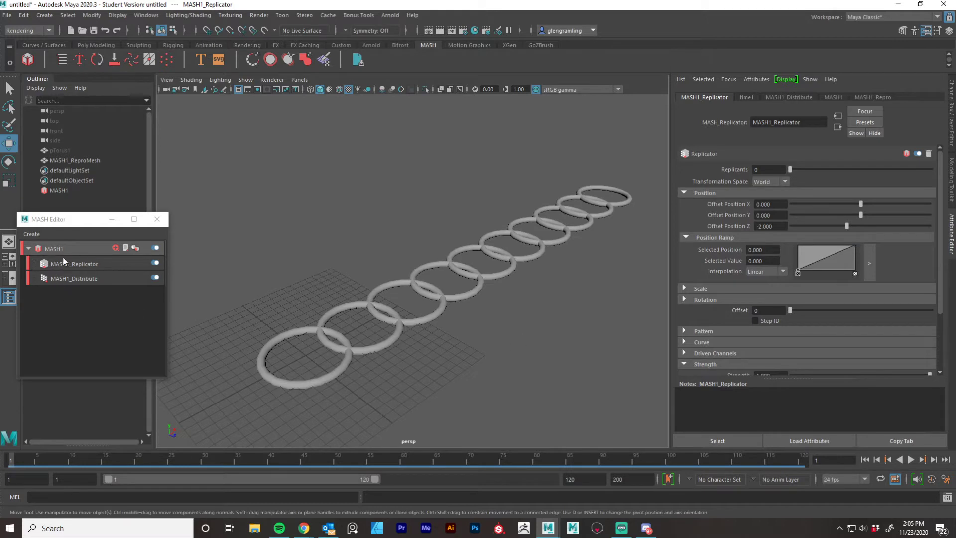
{"action": "left_click_drag", "start_coordinate": [86, 224], "coordinate": [96, 208]}
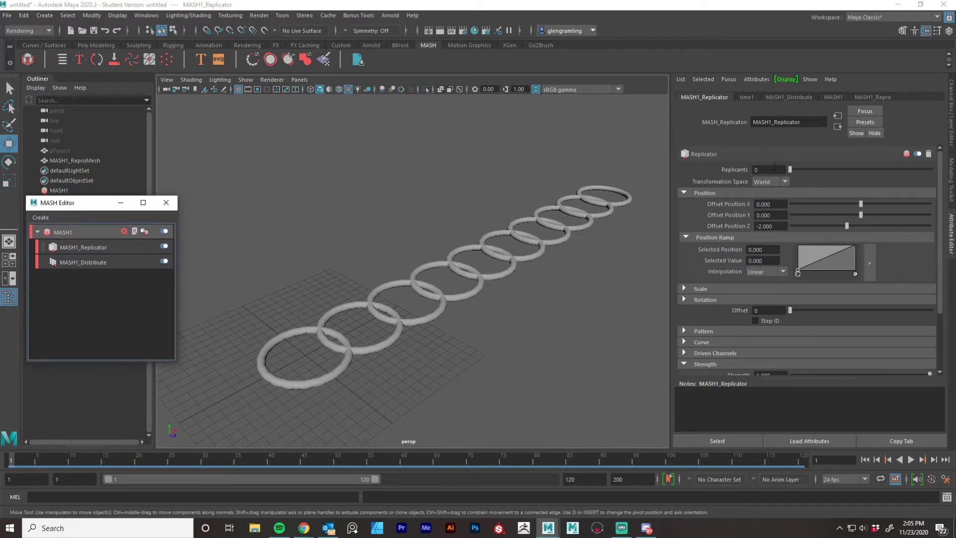
{"action": "mouse_move", "coordinate": [789, 170]}
{"action": "left_mouse_down"}
{"action": "mouse_move", "coordinate": [811, 168]}
{"action": "mouse_move", "coordinate": [785, 167]}
{"action": "mouse_move", "coordinate": [799, 168]}
{"action": "left_mouse_up"}
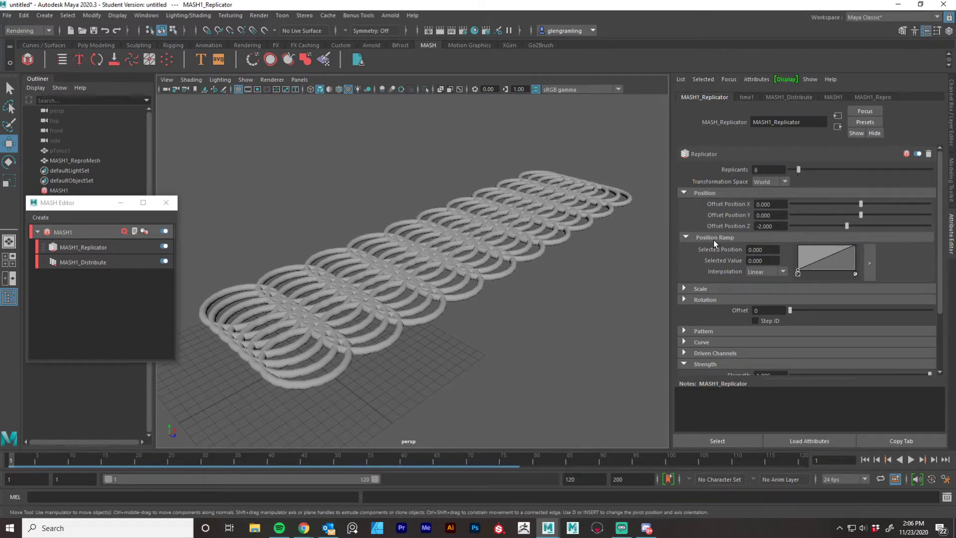
Step: Expand the Replicator's Pattern settings and set Pattern Offset X to 1 to shift alternate rows of rings
{"action": "scroll", "coordinate": [736, 207], "scroll_direction": "down", "scroll_amount": 5}
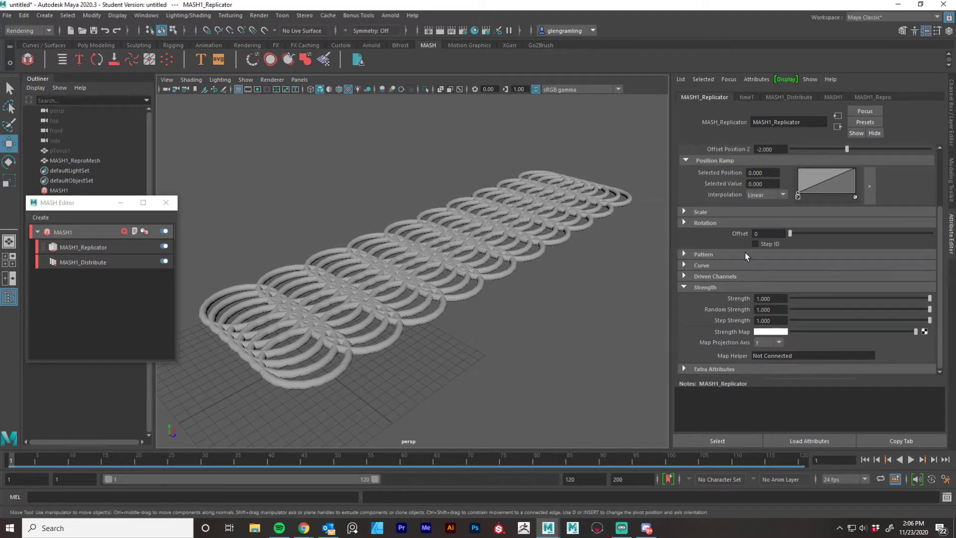
{"action": "left_click", "coordinate": [703, 255]}
{"action": "scroll", "coordinate": [728, 199], "scroll_direction": "down", "scroll_amount": 4}
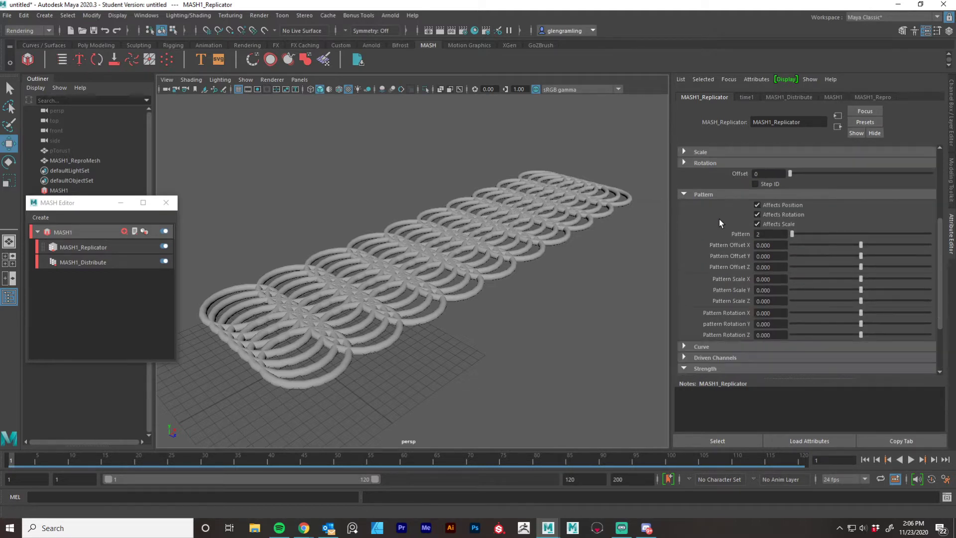
{"action": "scroll", "coordinate": [719, 223], "scroll_direction": "down", "scroll_amount": 2}
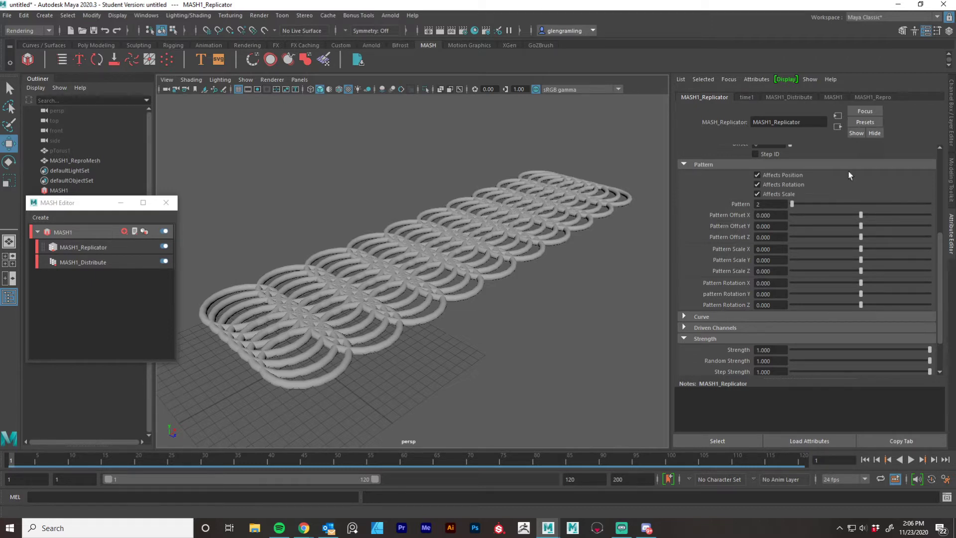
{"action": "left_click_drag", "start_coordinate": [528, 347], "coordinate": [525, 358], "text": "alt"}
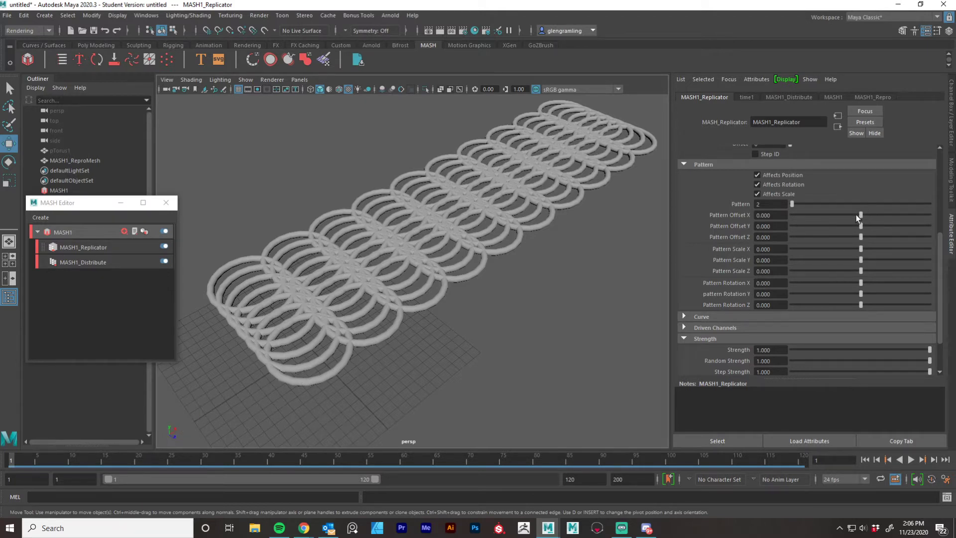
{"action": "left_click_drag", "start_coordinate": [865, 216], "coordinate": [931, 214]}
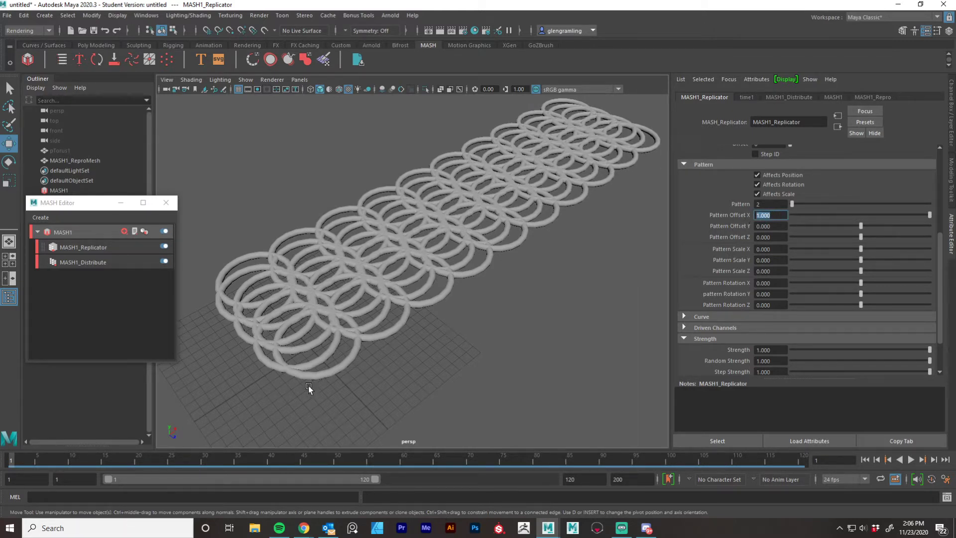
{"action": "left_click_drag", "start_coordinate": [364, 387], "coordinate": [334, 373], "text": "alt"}
{"action": "right_click_drag", "start_coordinate": [334, 373], "coordinate": [474, 324], "text": "alt"}
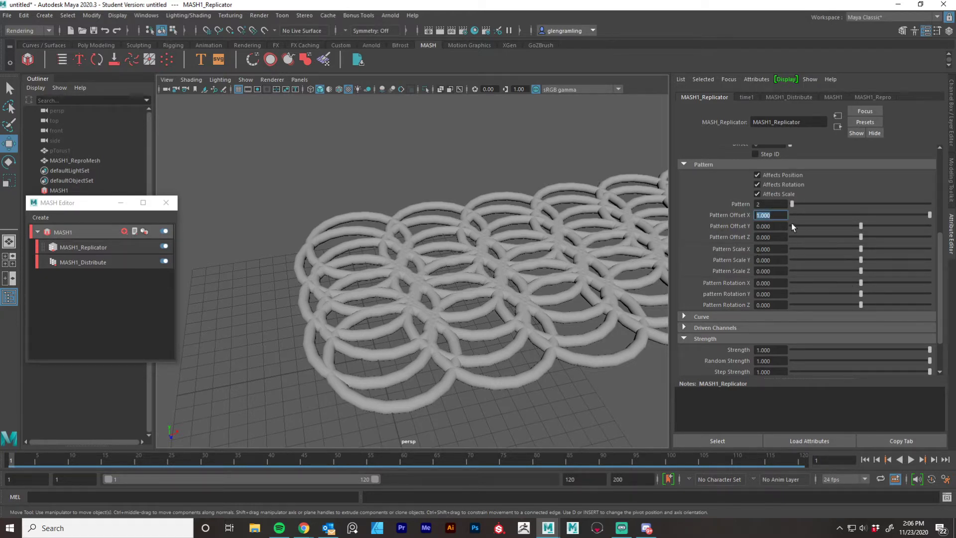
Step: Try a Pattern Offset X of 9 for the alternate ring rows and settle on 4.5
{"action": "type", "text": "9"}
{"action": "key", "text": "Return"}
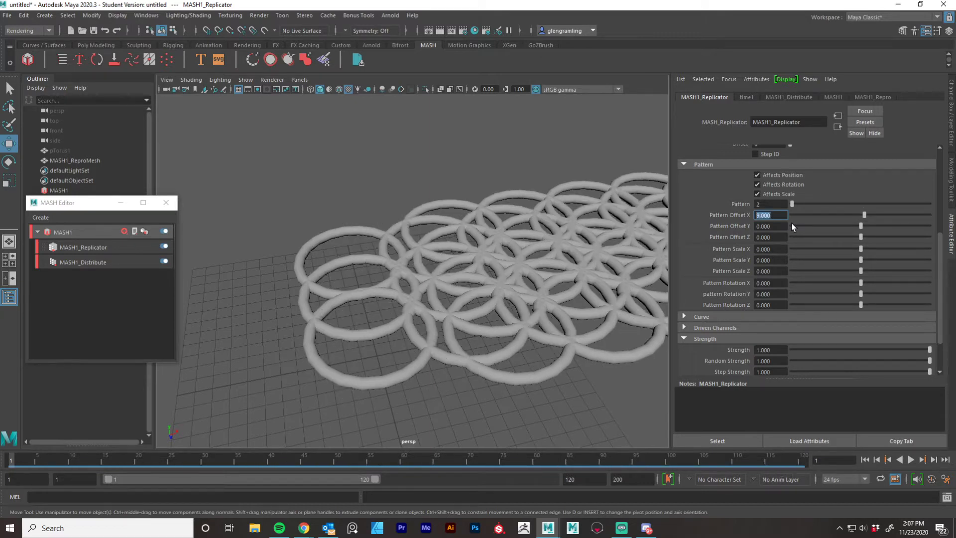
{"action": "type", "text": "4.5"}
{"action": "key", "text": "Return"}
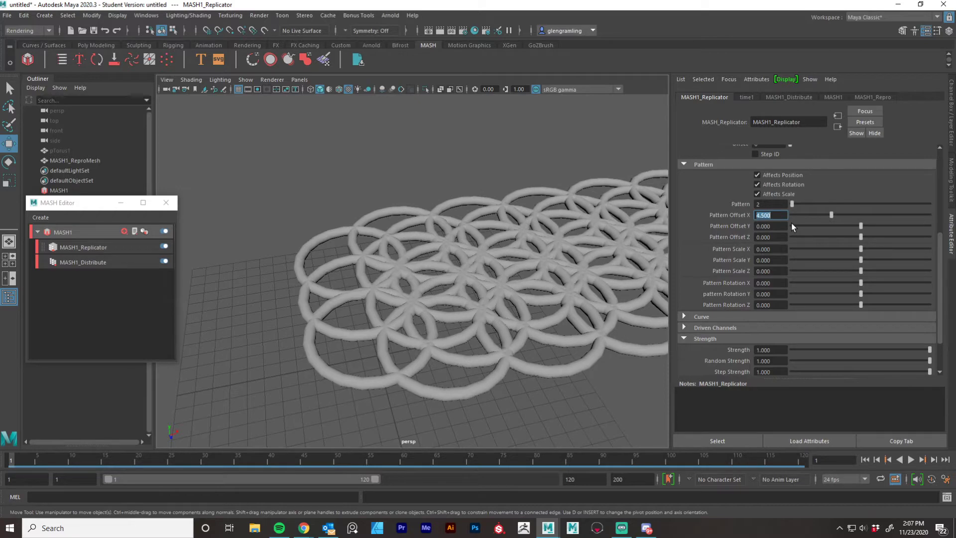
{"action": "left_click_drag", "start_coordinate": [476, 429], "coordinate": [503, 269], "text": "alt"}
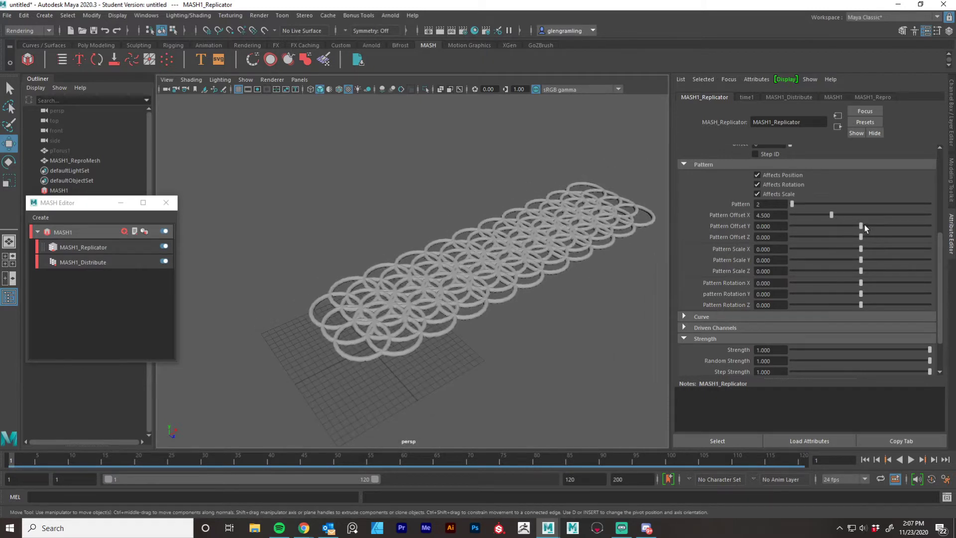
Step: Try a Pattern Offset Y of 0.241 on the Replicator and reset it to 0
{"action": "mouse_move", "coordinate": [862, 225]}
{"action": "left_mouse_down"}
{"action": "mouse_move", "coordinate": [889, 223]}
{"action": "mouse_move", "coordinate": [878, 225]}
{"action": "left_mouse_up"}
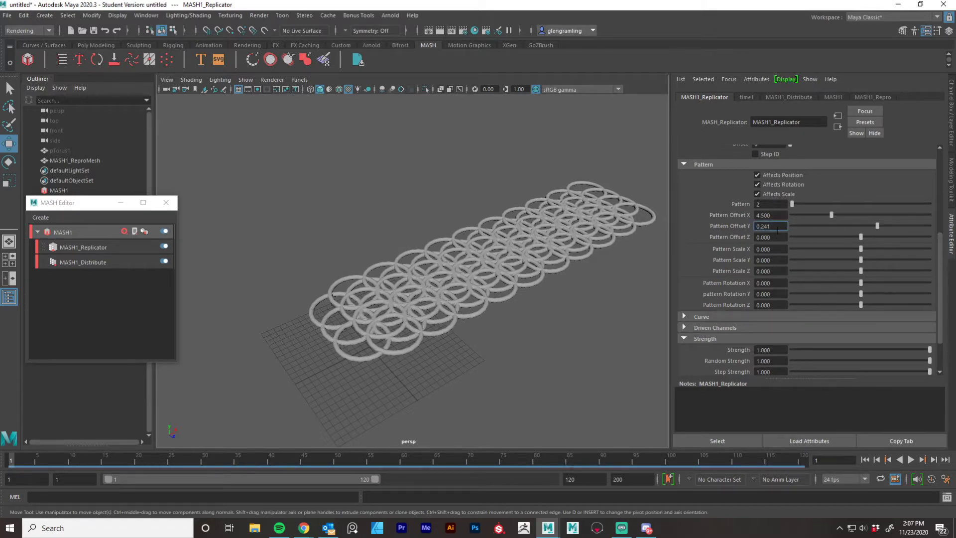
{"action": "type", "text": "0"}
{"action": "key", "text": "Return"}
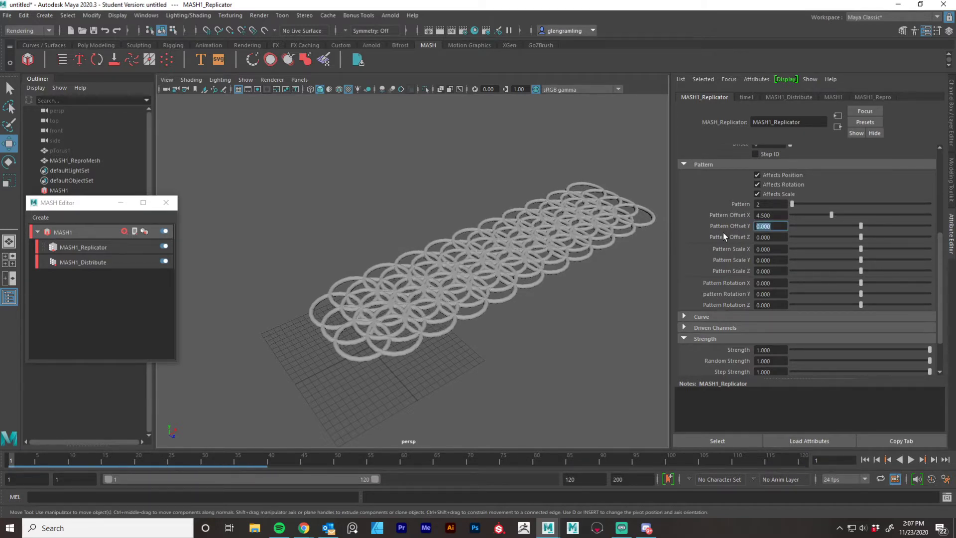
Step: Widen the spacing between the replicated ring rows by setting Offset Position Z to about -4.891
{"action": "scroll", "coordinate": [934, 252], "scroll_direction": "up", "scroll_amount": 5}
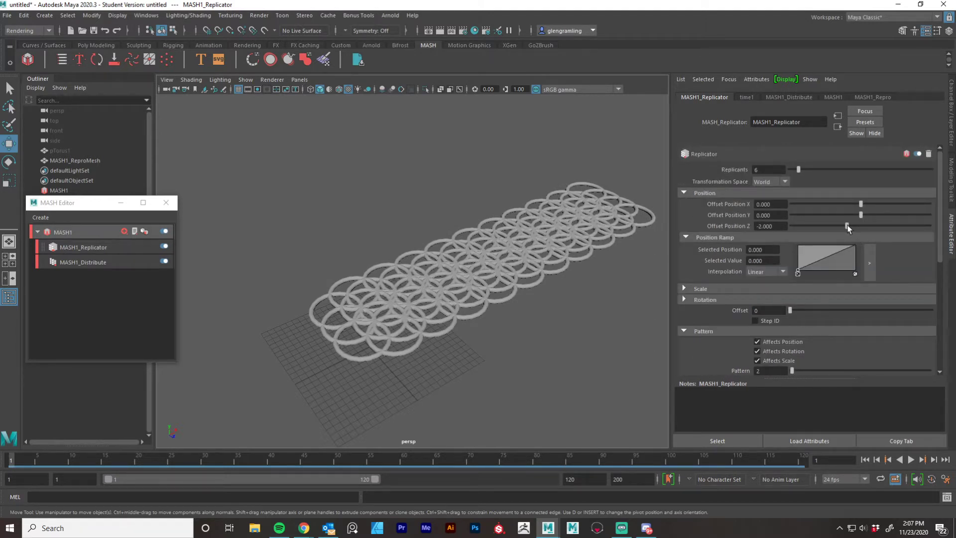
{"action": "left_click_drag", "start_coordinate": [848, 227], "coordinate": [827, 232]}
{"action": "left_click_drag", "start_coordinate": [513, 309], "coordinate": [455, 366], "text": "alt"}
{"action": "right_click_drag", "start_coordinate": [456, 366], "coordinate": [586, 333], "text": "alt"}
{"action": "left_click_drag", "start_coordinate": [511, 298], "coordinate": [393, 305], "text": "alt"}
{"action": "middle_click_drag", "start_coordinate": [492, 250], "coordinate": [493, 302], "text": "alt"}
{"action": "scroll", "coordinate": [570, 304], "scroll_direction": "up", "scroll_amount": 4}
{"action": "middle_click_drag", "start_coordinate": [543, 339], "coordinate": [528, 291], "text": "alt"}
{"action": "scroll", "coordinate": [456, 281], "scroll_direction": "down", "scroll_amount": 6}
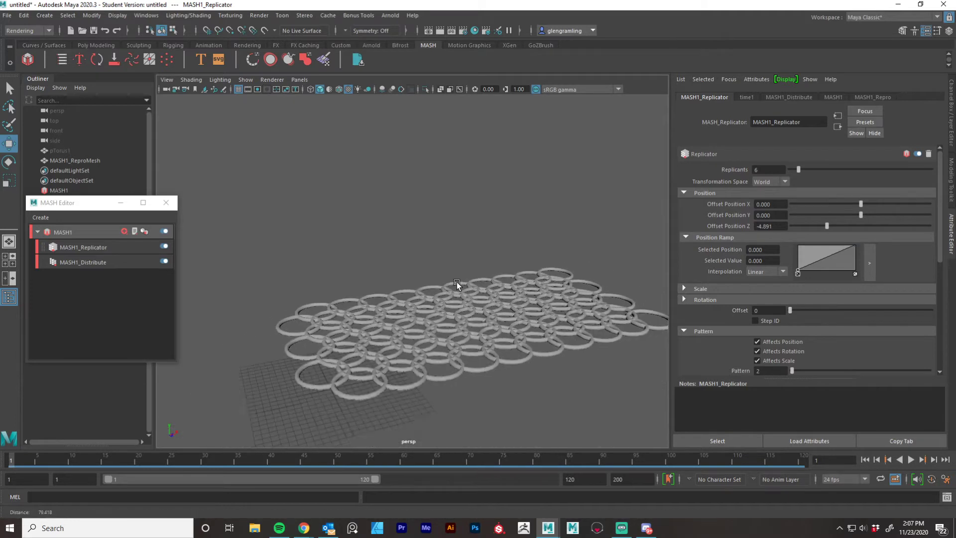
Step: Extend the ring sheet by setting the Replicator's Replicants to 34
{"action": "left_click_drag", "start_coordinate": [457, 282], "coordinate": [452, 285], "text": "alt"}
{"action": "left_click_drag", "start_coordinate": [799, 169], "coordinate": [835, 170]}
{"action": "left_click_drag", "start_coordinate": [365, 346], "coordinate": [372, 378], "text": "alt"}
{"action": "left_click_drag", "start_coordinate": [440, 315], "coordinate": [557, 336], "text": "alt"}
{"action": "left_click_drag", "start_coordinate": [840, 168], "coordinate": [840, 171]}
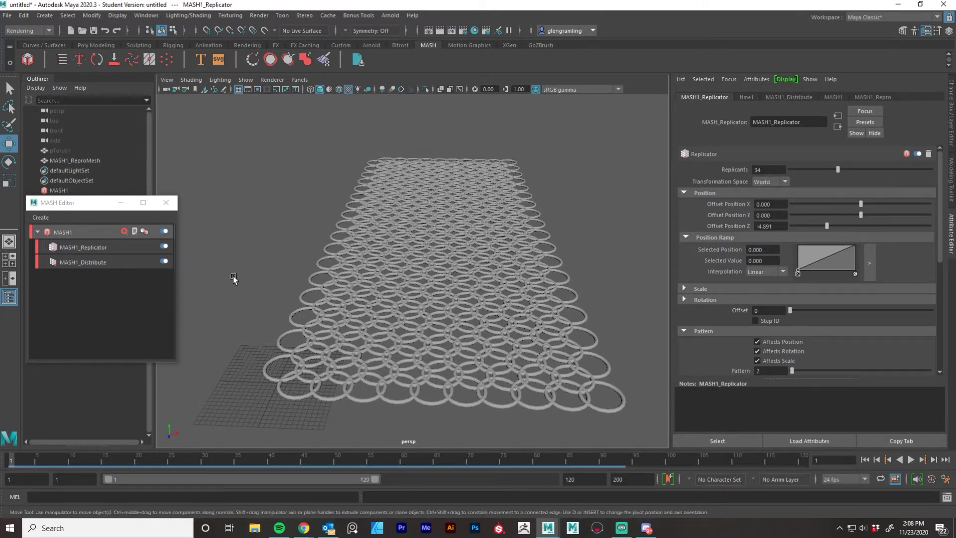
Step: Open the MASH1_Distribute node's attributes and try 15 points before setting Number of Points to 14
{"action": "left_click", "coordinate": [97, 264]}
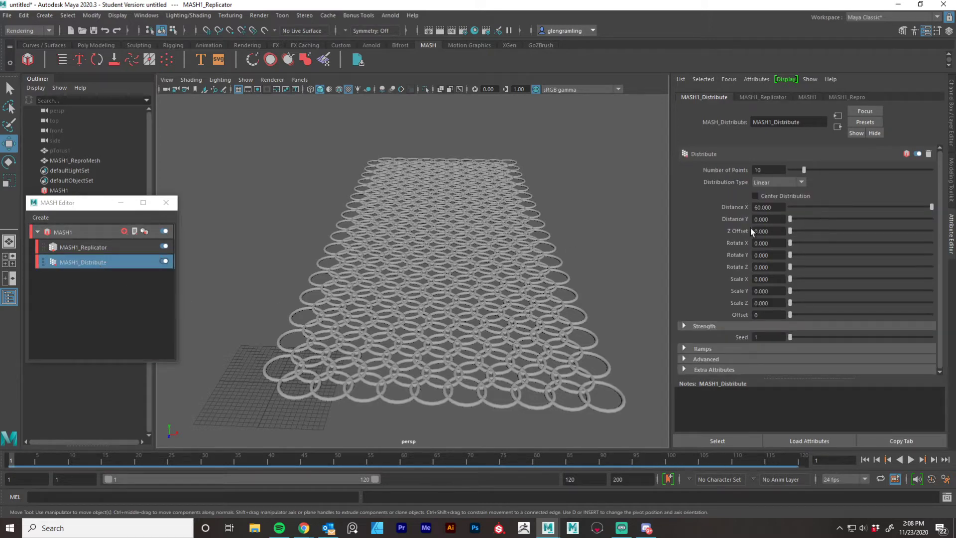
{"action": "mouse_move", "coordinate": [538, 271]}
{"action": "left_mouse_down", "text": "alt"}
{"action": "mouse_move", "coordinate": [641, 235]}
{"action": "mouse_move", "coordinate": [545, 267]}
{"action": "left_mouse_up", "text": "alt"}
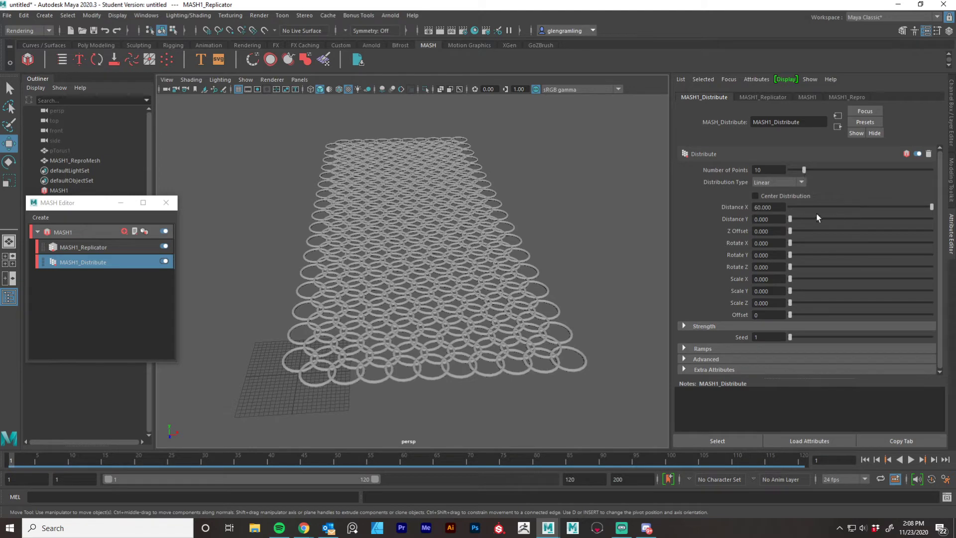
{"action": "left_click_drag", "start_coordinate": [802, 171], "coordinate": [809, 173]}
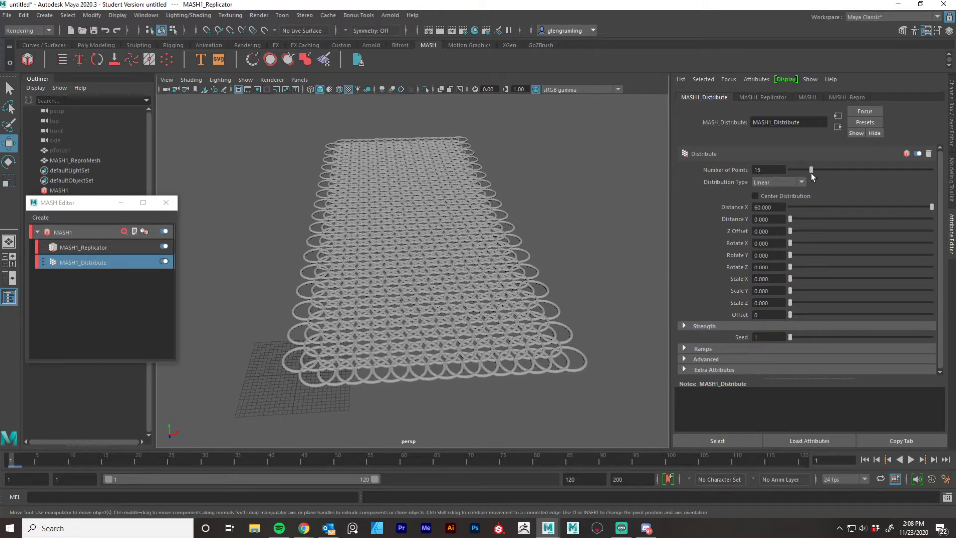
{"action": "left_click_drag", "start_coordinate": [811, 172], "coordinate": [809, 172]}
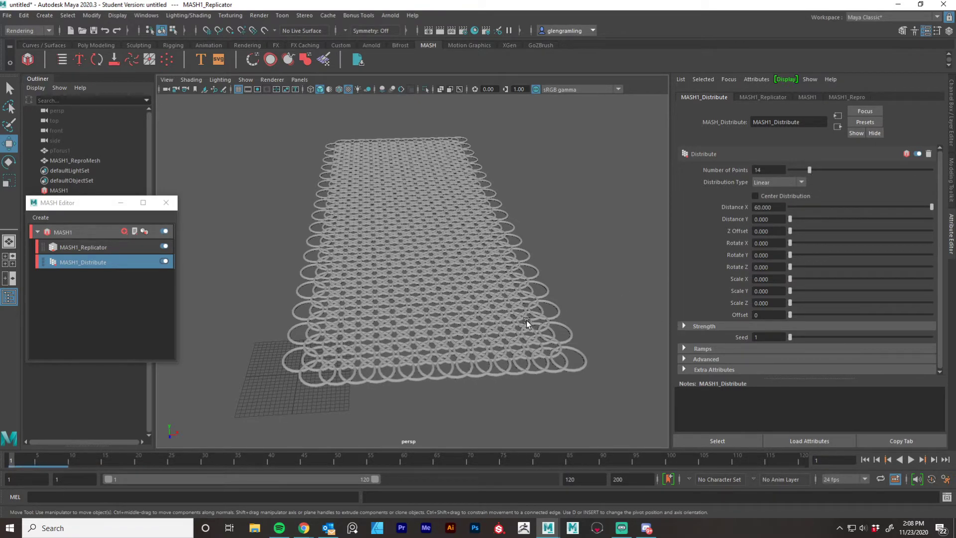
Step: Examine the ring overlaps up close, try 9 points, and set the Distribute node's Number of Points to 12
{"action": "left_click_drag", "start_coordinate": [528, 324], "coordinate": [468, 348], "text": "alt"}
{"action": "right_click_drag", "start_coordinate": [467, 348], "coordinate": [539, 339], "text": "alt"}
{"action": "left_click_drag", "start_coordinate": [539, 339], "coordinate": [489, 327], "text": "alt"}
{"action": "middle_click_drag", "start_coordinate": [284, 396], "coordinate": [405, 265], "text": "alt"}
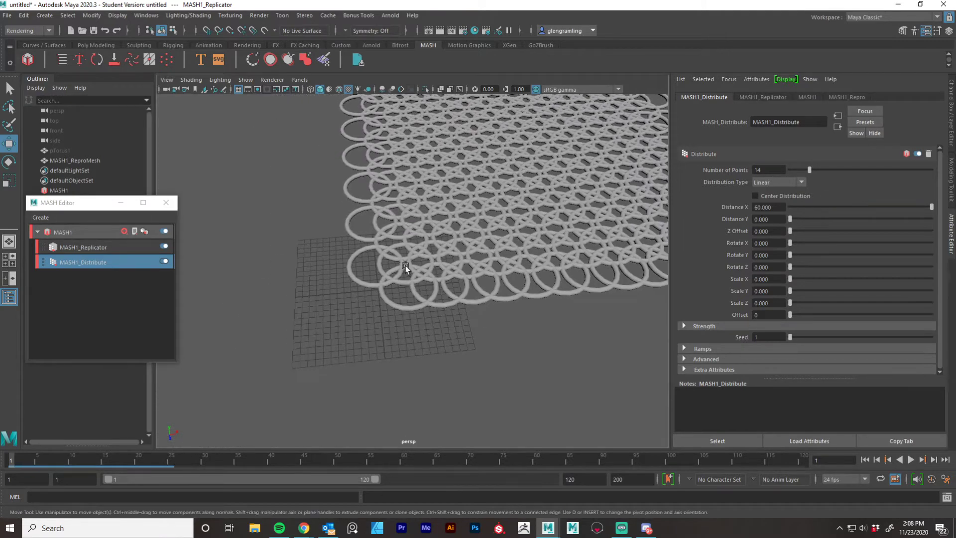
{"action": "left_click_drag", "start_coordinate": [405, 265], "coordinate": [417, 262], "text": "alt"}
{"action": "right_click_drag", "start_coordinate": [417, 262], "coordinate": [554, 291], "text": "alt"}
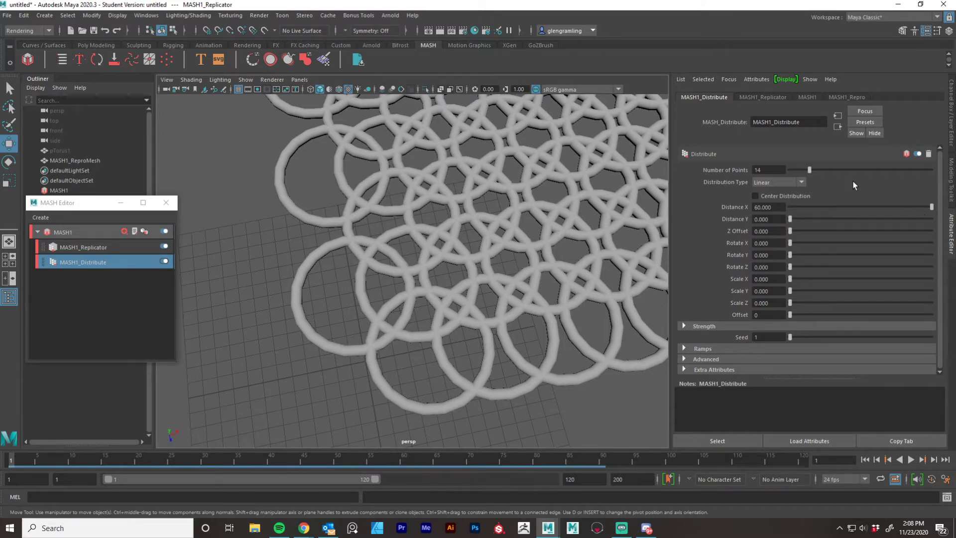
{"action": "left_click_drag", "start_coordinate": [812, 169], "coordinate": [801, 173]}
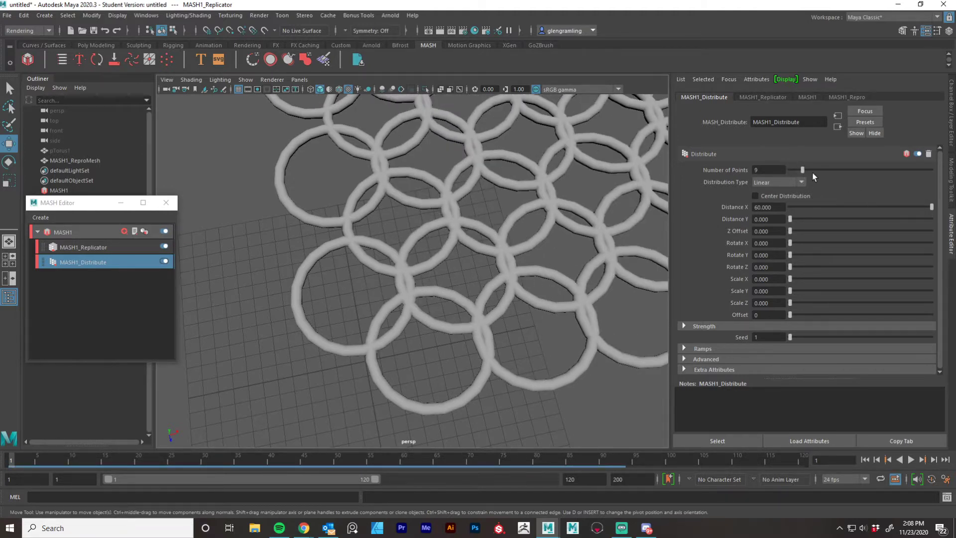
{"action": "left_click_drag", "start_coordinate": [800, 172], "coordinate": [808, 172]}
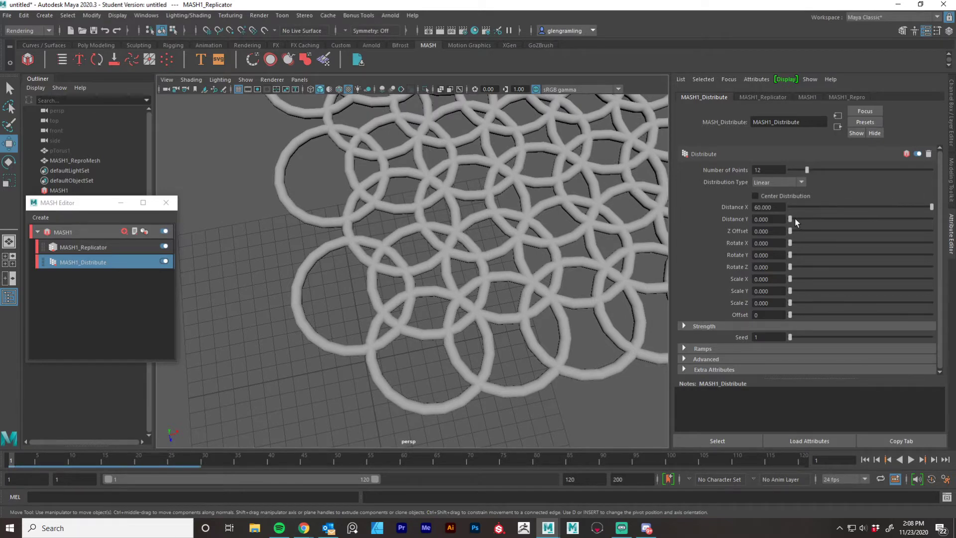
Step: Shift the alternate ring rows further by setting the Replicator's Pattern Offset X to about 5.496
{"action": "left_click_drag", "start_coordinate": [562, 322], "coordinate": [557, 299], "text": "alt"}
{"action": "right_click_drag", "start_coordinate": [558, 299], "coordinate": [440, 293], "text": "alt"}
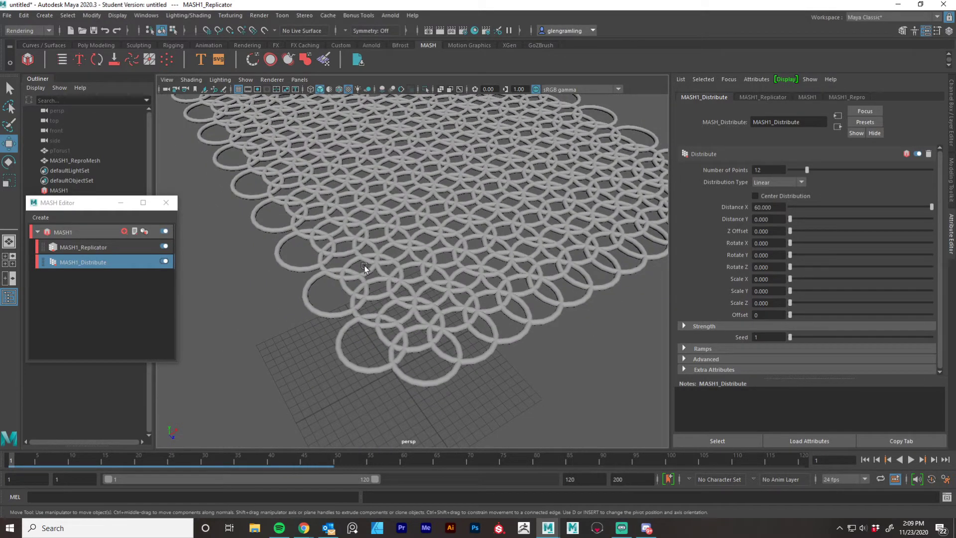
{"action": "left_click_drag", "start_coordinate": [364, 268], "coordinate": [365, 309], "text": "alt"}
{"action": "left_click", "coordinate": [64, 247]}
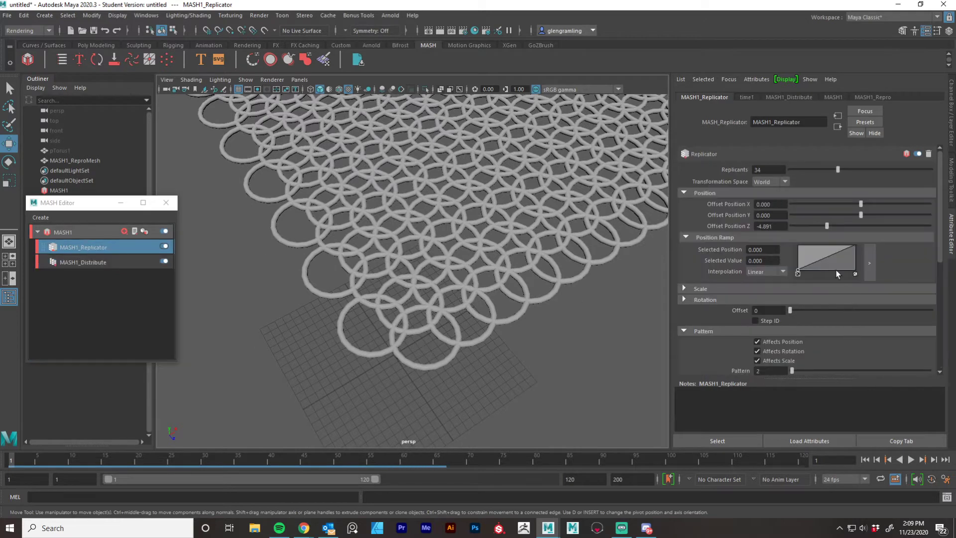
{"action": "scroll", "coordinate": [828, 229], "scroll_direction": "down", "scroll_amount": 6}
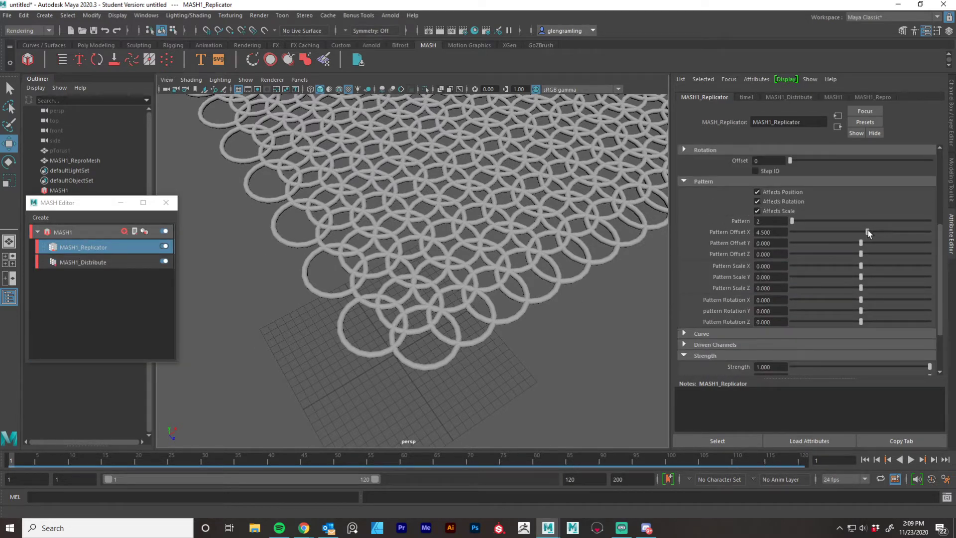
{"action": "left_click_drag", "start_coordinate": [868, 233], "coordinate": [880, 229]}
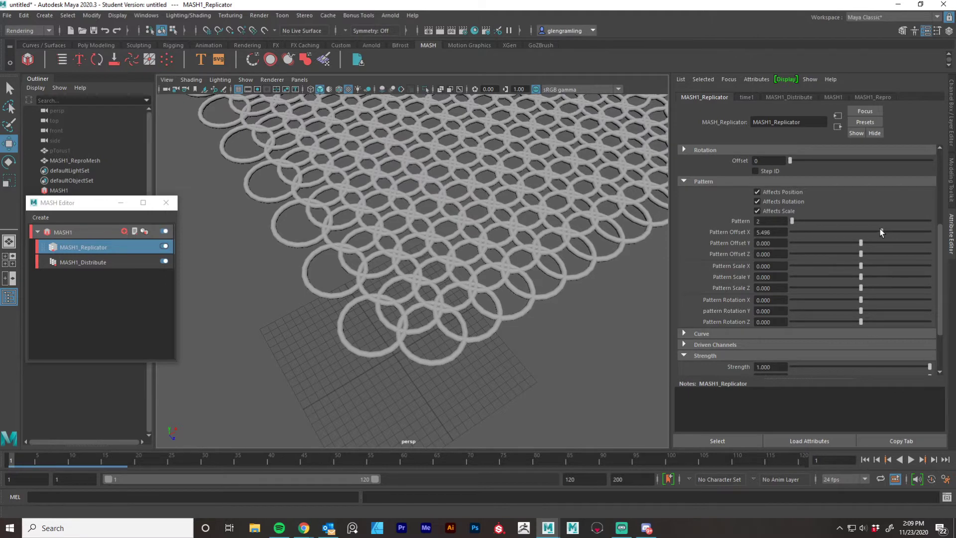
Step: Examine the ring sheet up close and as a whole to check how the offset rows overlap
{"action": "left_click_drag", "start_coordinate": [449, 309], "coordinate": [321, 310], "text": "alt"}
{"action": "right_click_drag", "start_coordinate": [322, 310], "coordinate": [444, 328], "text": "alt"}
{"action": "middle_click_drag", "start_coordinate": [443, 327], "coordinate": [482, 265], "text": "alt"}
{"action": "right_click_drag", "start_coordinate": [483, 264], "coordinate": [493, 277], "text": "alt"}
{"action": "left_click_drag", "start_coordinate": [493, 277], "coordinate": [474, 300], "text": "alt"}
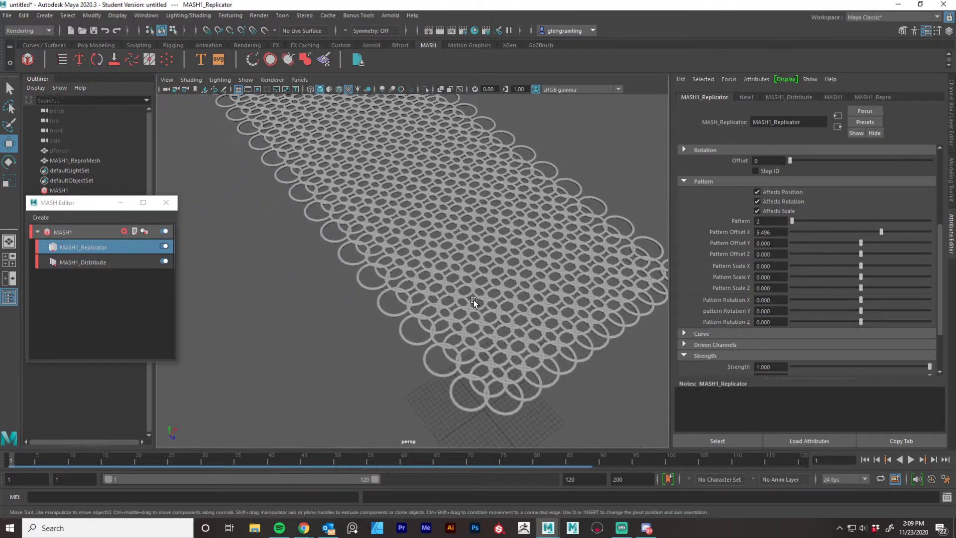
{"action": "right_click_drag", "start_coordinate": [474, 300], "coordinate": [513, 308], "text": "alt"}
{"action": "middle_click_drag", "start_coordinate": [513, 308], "coordinate": [416, 301], "text": "alt"}
{"action": "right_click_drag", "start_coordinate": [416, 301], "coordinate": [474, 315], "text": "alt"}
{"action": "left_click_drag", "start_coordinate": [473, 315], "coordinate": [448, 304], "text": "alt"}
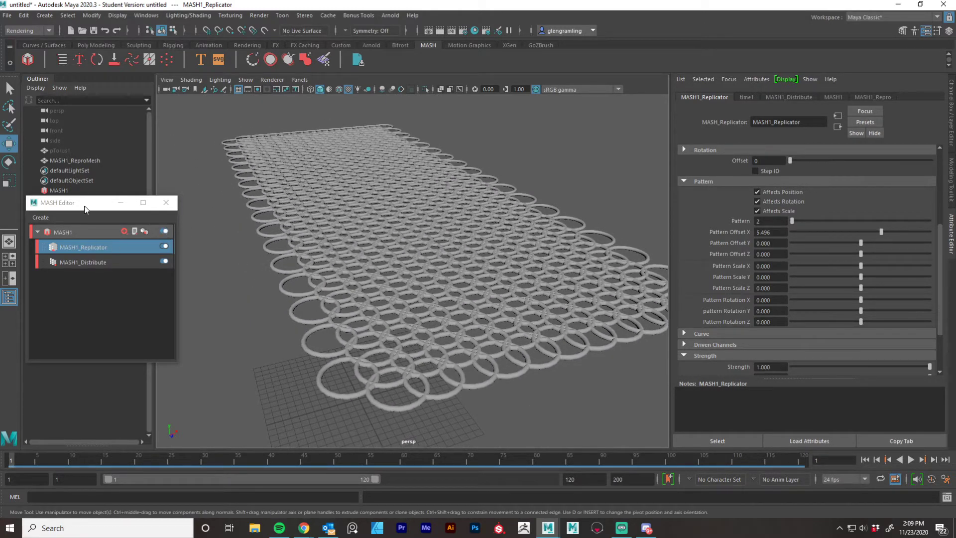
Step: Add an Orient node to the MASH1 network and check how it turns the rings
{"action": "left_click_drag", "start_coordinate": [86, 208], "coordinate": [81, 200]}
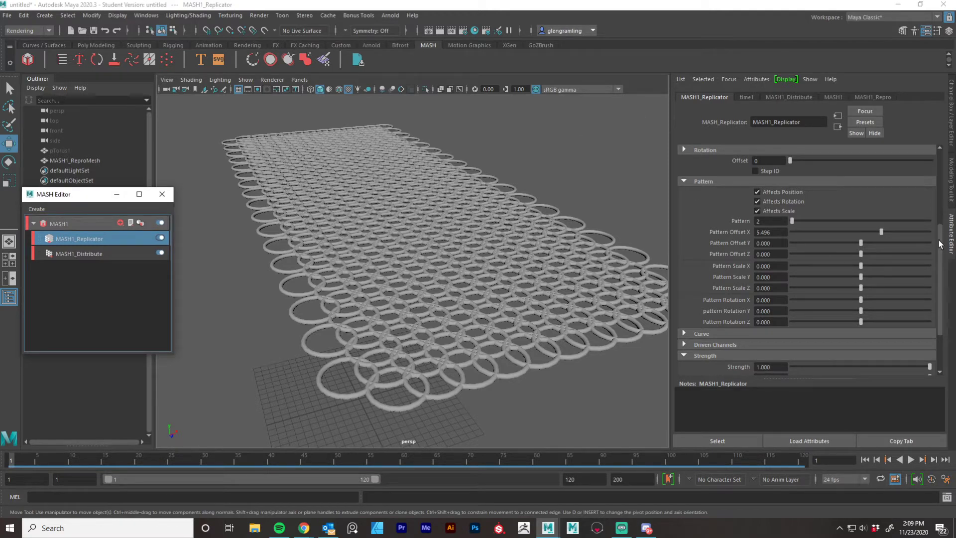
{"action": "left_click_drag", "start_coordinate": [939, 241], "coordinate": [940, 281]}
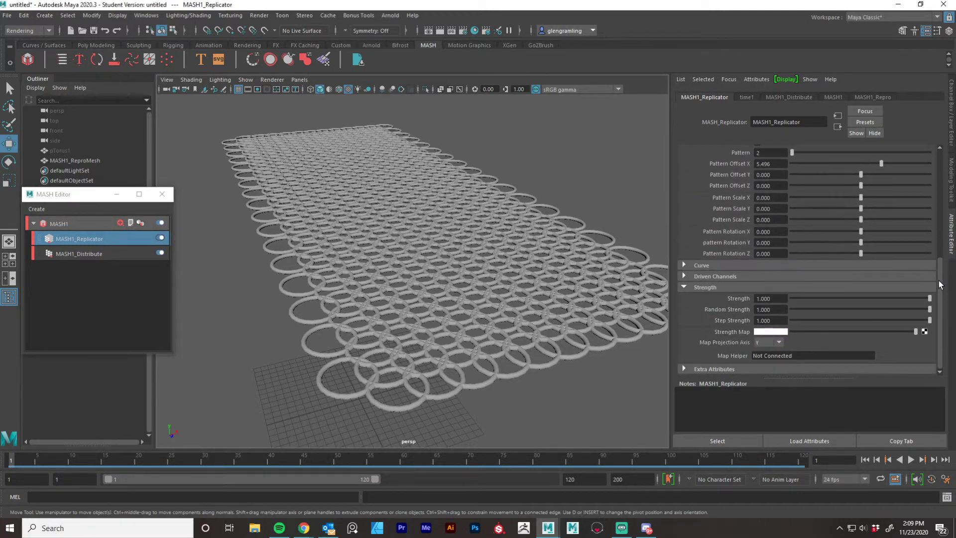
{"action": "left_click_drag", "start_coordinate": [79, 199], "coordinate": [91, 234]}
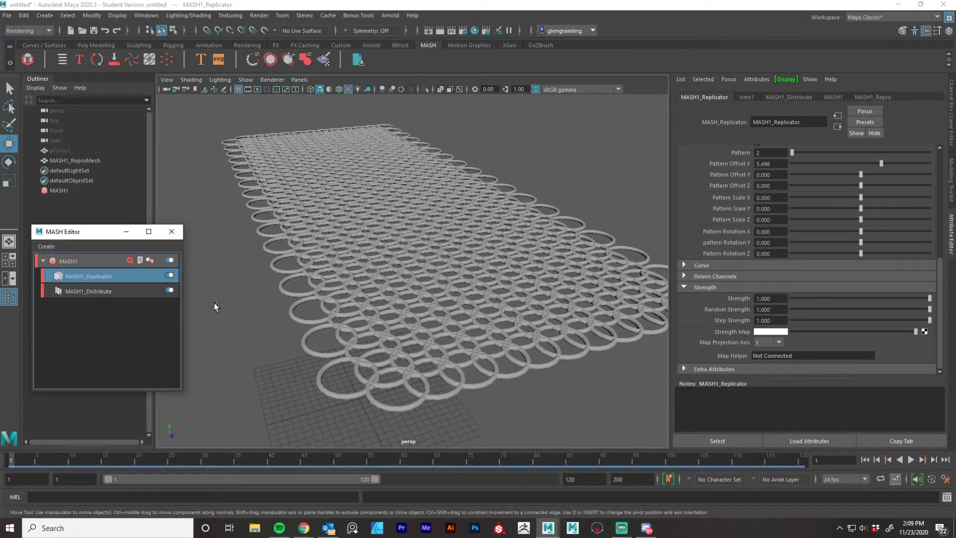
{"action": "left_click", "coordinate": [93, 260]}
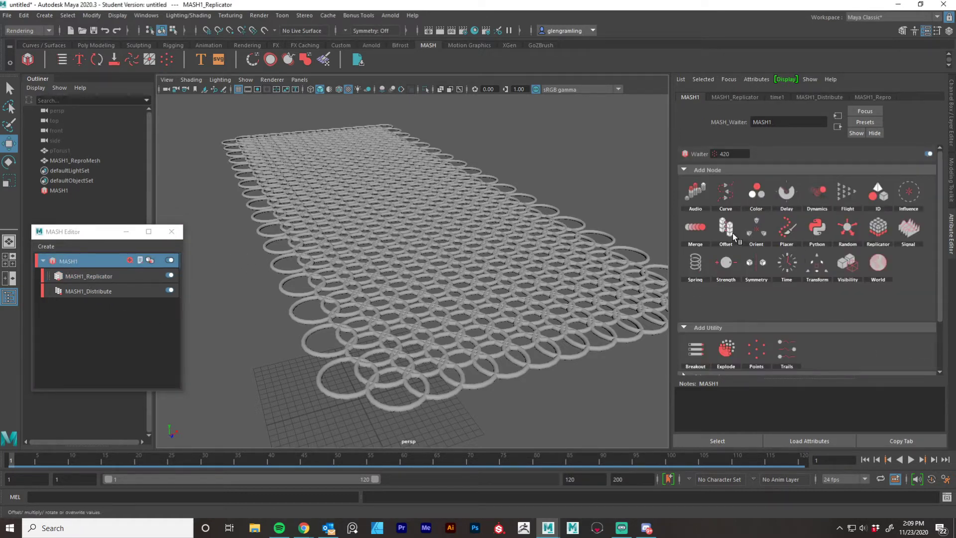
{"action": "left_click", "coordinate": [757, 227]}
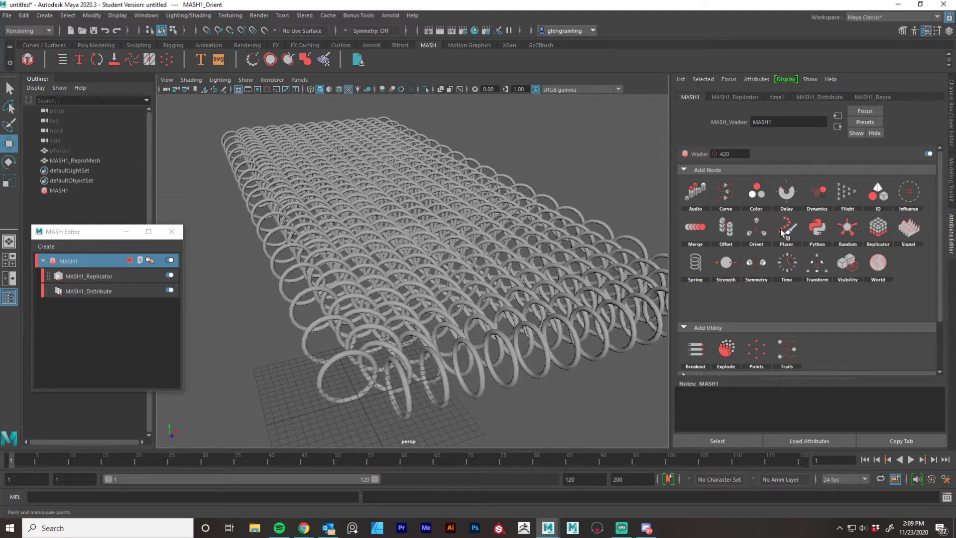
{"action": "left_click_drag", "start_coordinate": [211, 323], "coordinate": [261, 278], "text": "alt"}
{"action": "scroll", "coordinate": [432, 292], "scroll_direction": "up", "scroll_amount": 8}
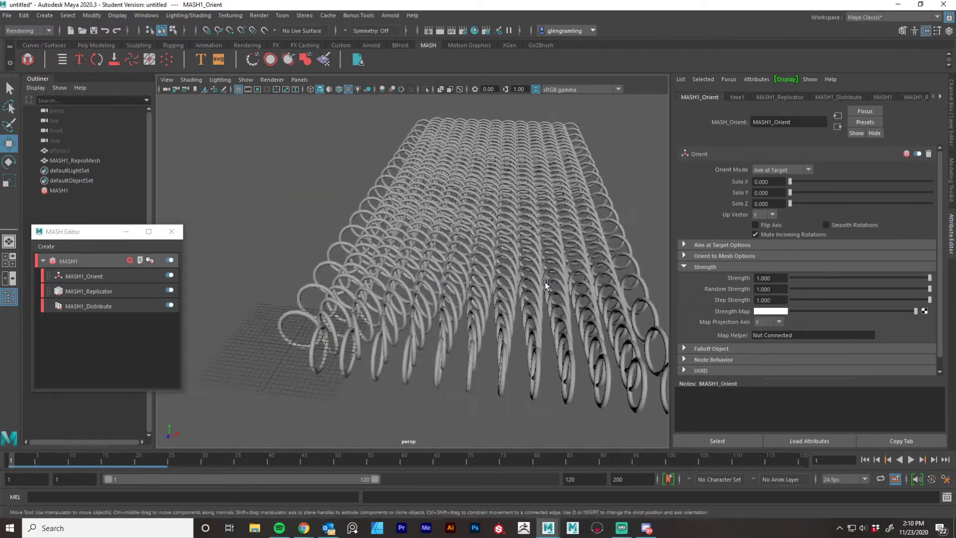
{"action": "mouse_move", "coordinate": [432, 291]}
{"action": "left_mouse_down", "text": "alt"}
{"action": "mouse_move", "coordinate": [466, 315]}
{"action": "mouse_move", "coordinate": [499, 280]}
{"action": "left_mouse_up", "text": "alt"}
{"action": "left_click_drag", "start_coordinate": [260, 323], "coordinate": [502, 284], "text": "alt"}
Step: Reorder the MASH1 network so the Orient node sits between the Replicator and Distribute nodes
{"action": "left_click", "coordinate": [105, 277]}
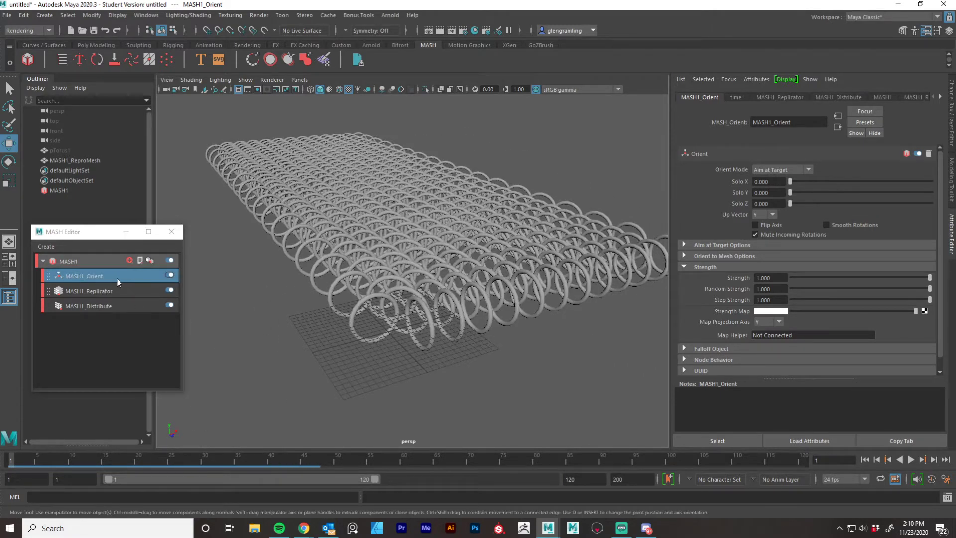
{"action": "left_click_drag", "start_coordinate": [117, 278], "coordinate": [114, 297]}
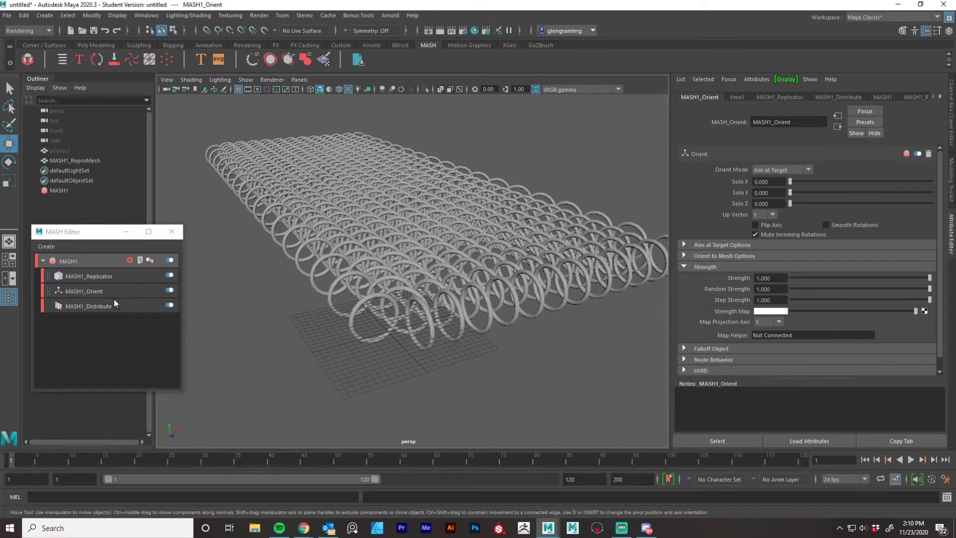
{"action": "left_click", "coordinate": [114, 299]}
{"action": "left_click", "coordinate": [114, 291]}
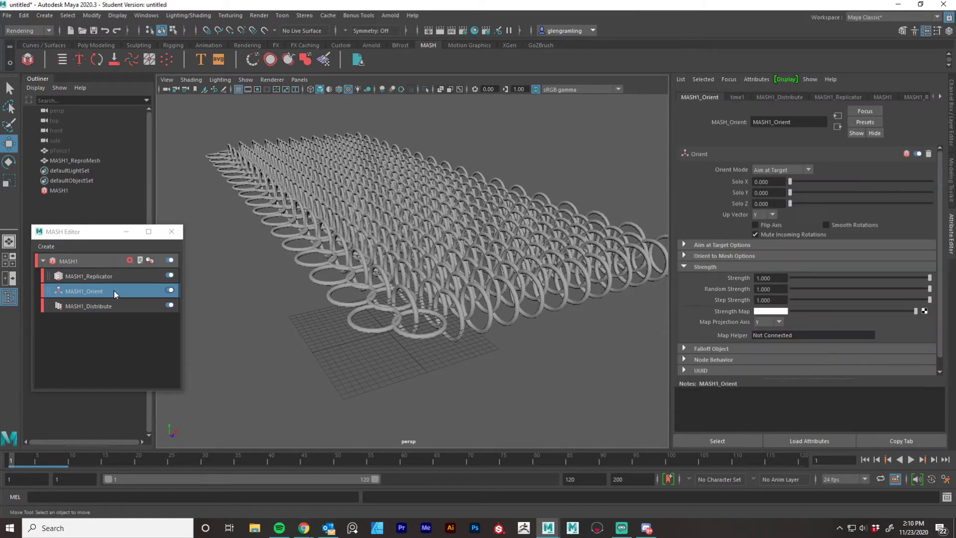
{"action": "mouse_move", "coordinate": [279, 344]}
{"action": "left_mouse_down", "text": "alt"}
{"action": "mouse_move", "coordinate": [297, 354]}
{"action": "mouse_move", "coordinate": [297, 376]}
{"action": "mouse_move", "coordinate": [261, 352]}
{"action": "mouse_move", "coordinate": [285, 351]}
{"action": "left_mouse_up", "text": "alt"}
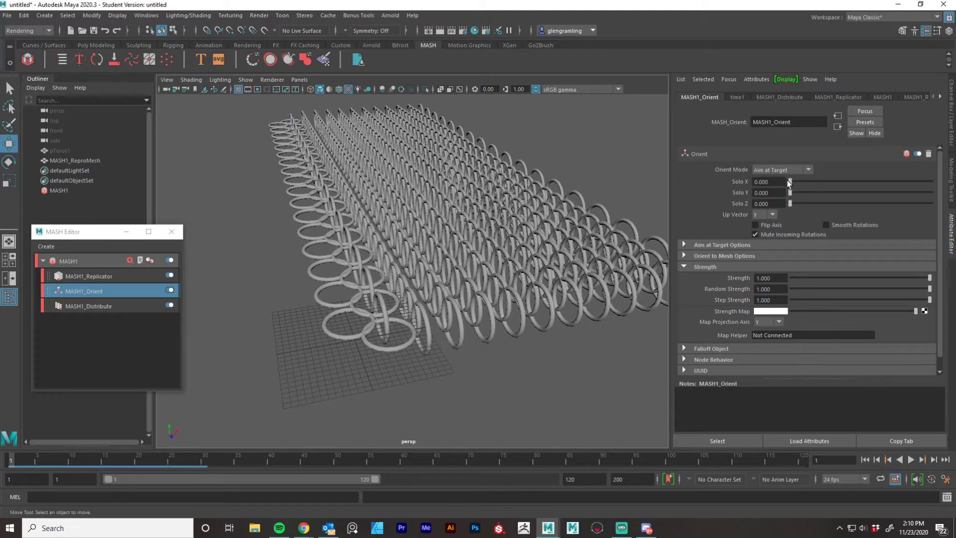
Step: Check the Orient node's strength settings, aim target options and available orient modes
{"action": "scroll", "coordinate": [828, 267], "scroll_direction": "down", "scroll_amount": 1}
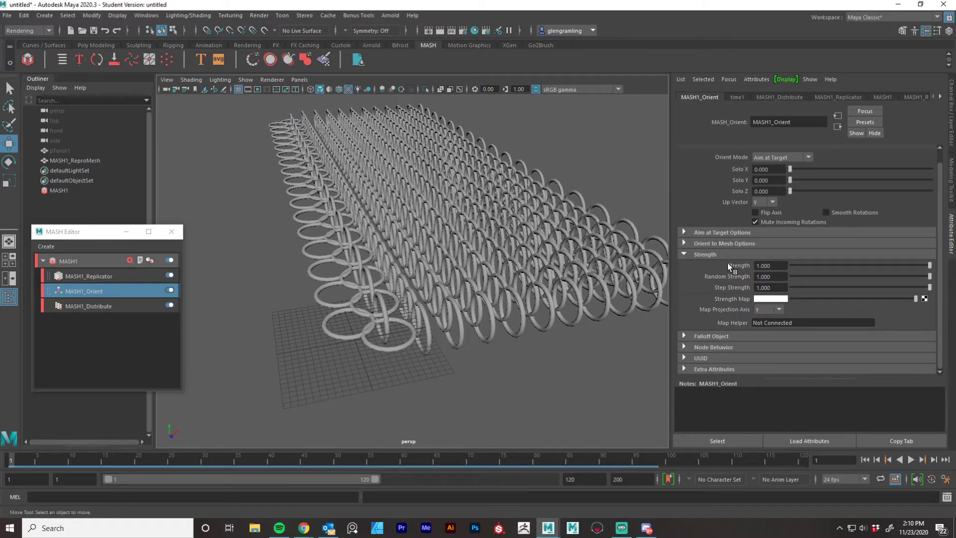
{"action": "scroll", "coordinate": [753, 294], "scroll_direction": "up", "scroll_amount": 1}
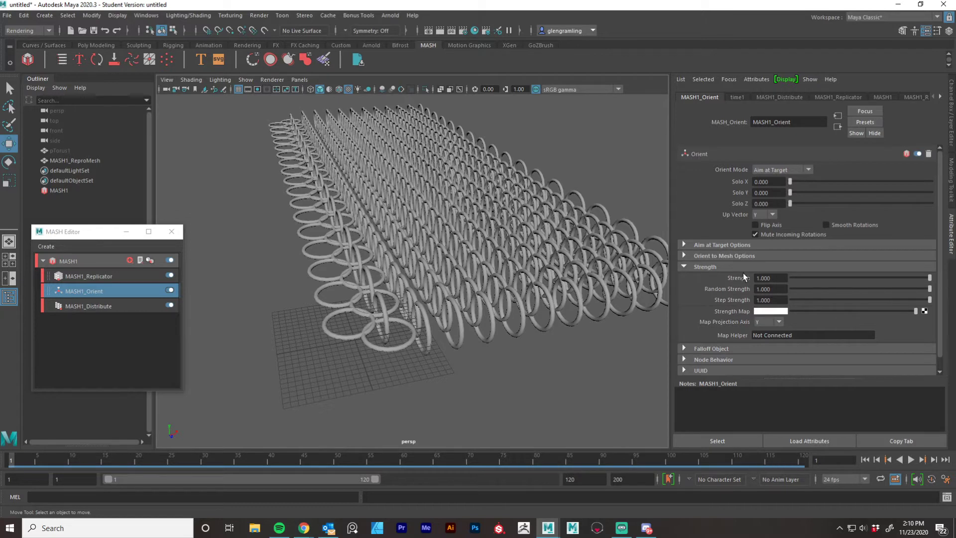
{"action": "left_click", "coordinate": [726, 247]}
{"action": "left_click", "coordinate": [725, 244]}
{"action": "left_click", "coordinate": [793, 171]}
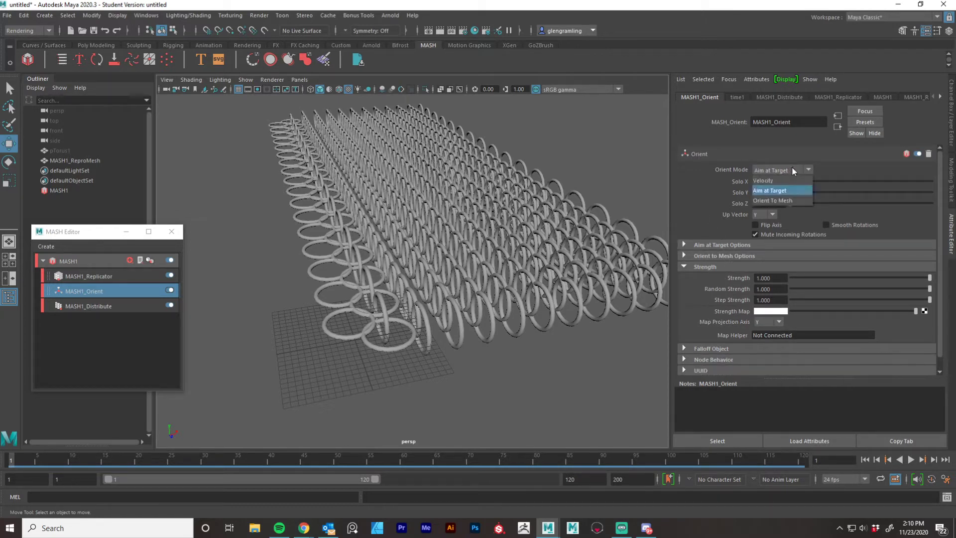
{"action": "left_click", "coordinate": [829, 166]}
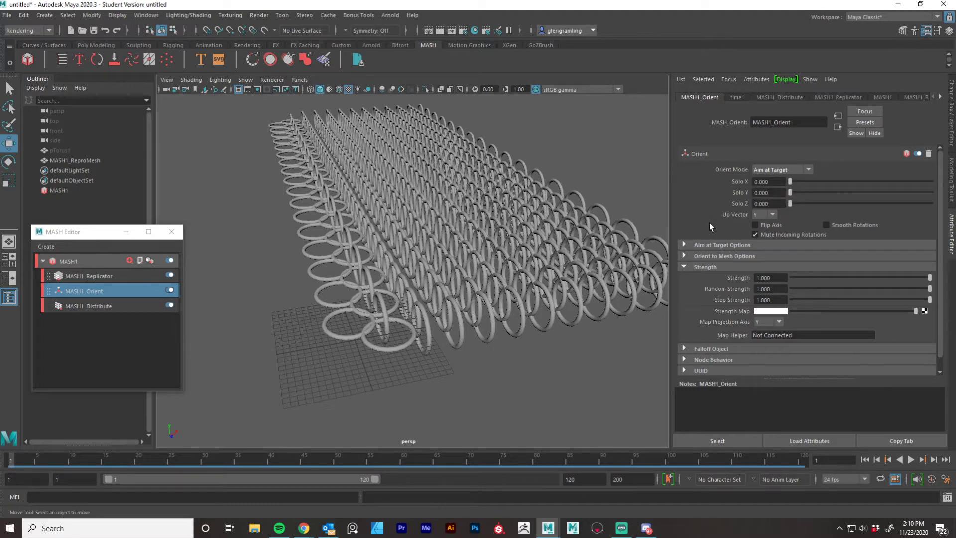
Step: Delete the MASH1_Orient node from the network
{"action": "right_click", "coordinate": [96, 294]}
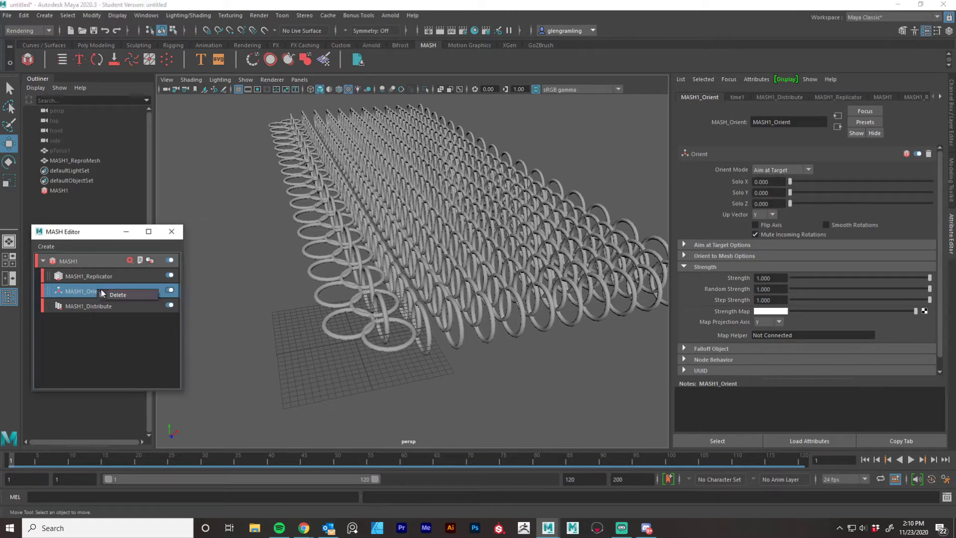
{"action": "left_click", "coordinate": [126, 297]}
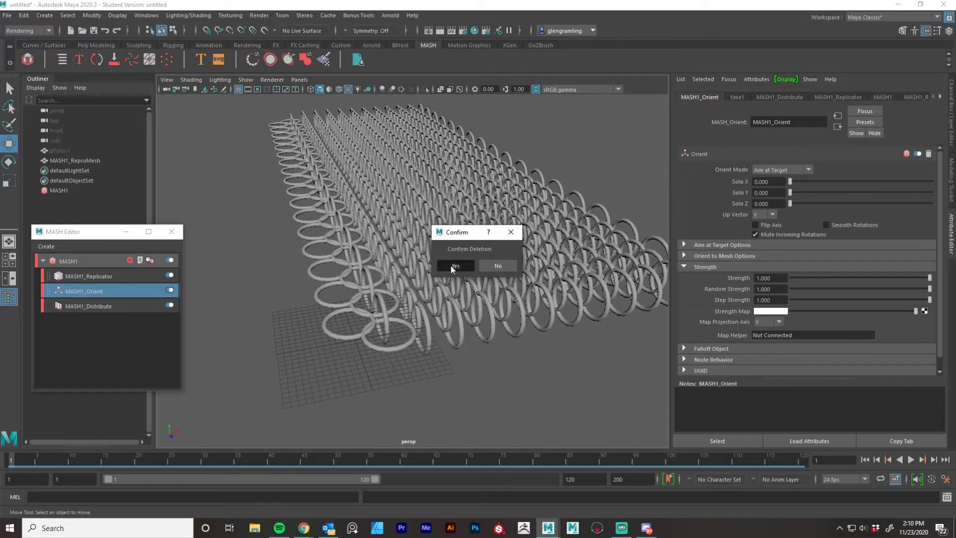
{"action": "left_click", "coordinate": [454, 266]}
{"action": "left_click_drag", "start_coordinate": [496, 270], "coordinate": [399, 255], "text": "alt"}
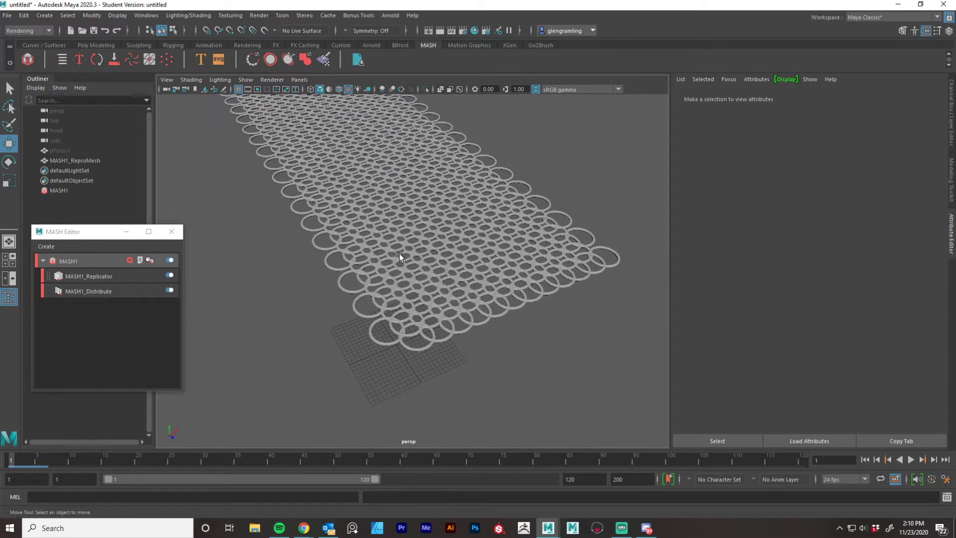
Step: On the Distribute node, try a Rotate X of about 44.681 and Center Distribution, restoring each setting after its trial
{"action": "left_click", "coordinate": [88, 259]}
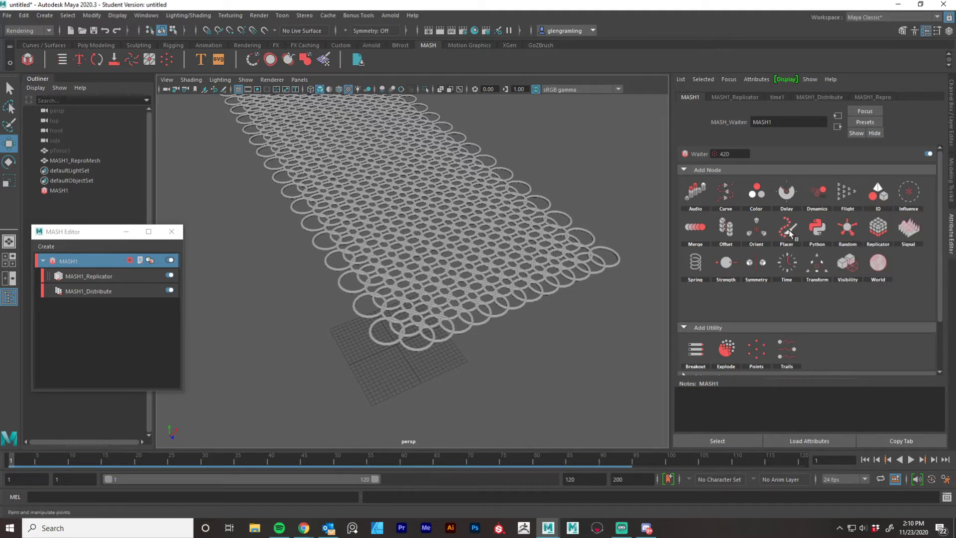
{"action": "left_click", "coordinate": [99, 278]}
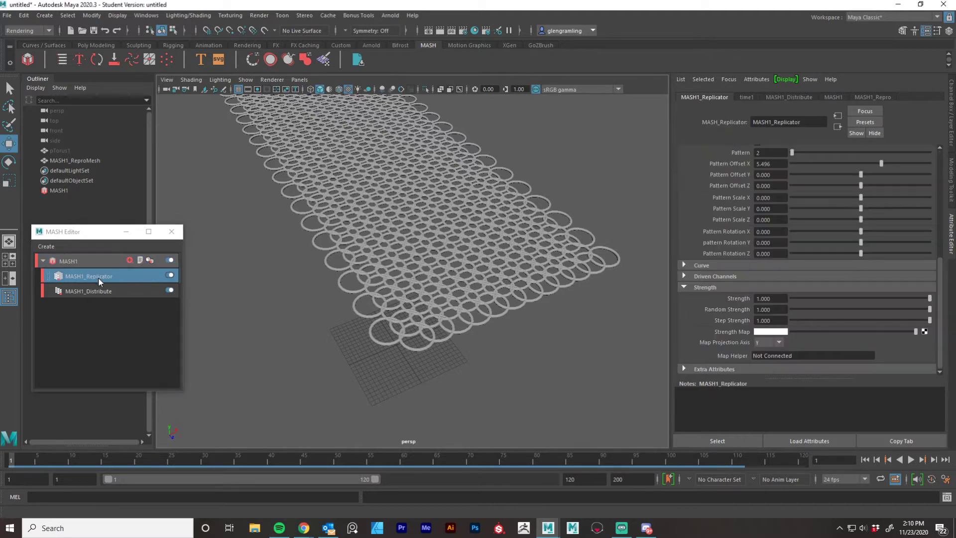
{"action": "left_click", "coordinate": [98, 292]}
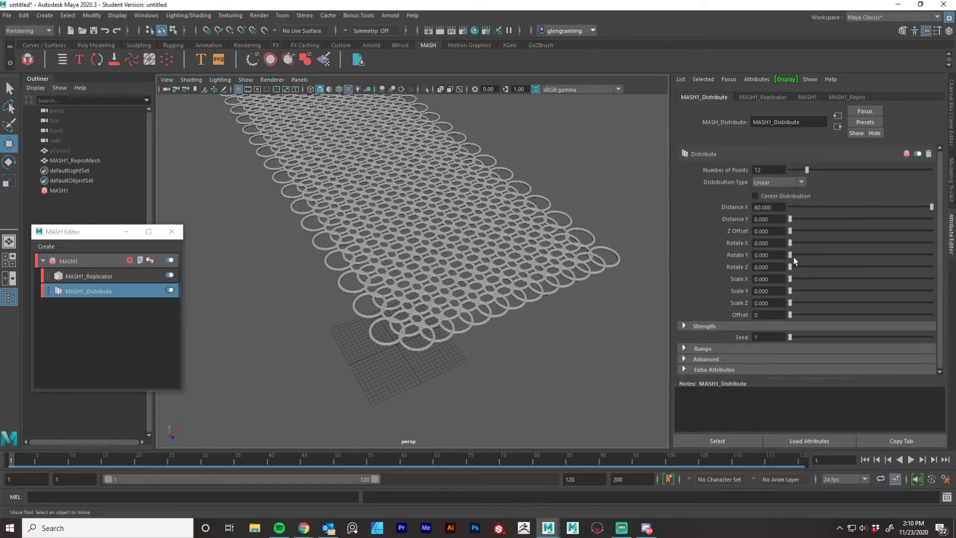
{"action": "left_click_drag", "start_coordinate": [791, 255], "coordinate": [806, 244]}
{"action": "left_click_drag", "start_coordinate": [523, 299], "coordinate": [370, 269], "text": "alt"}
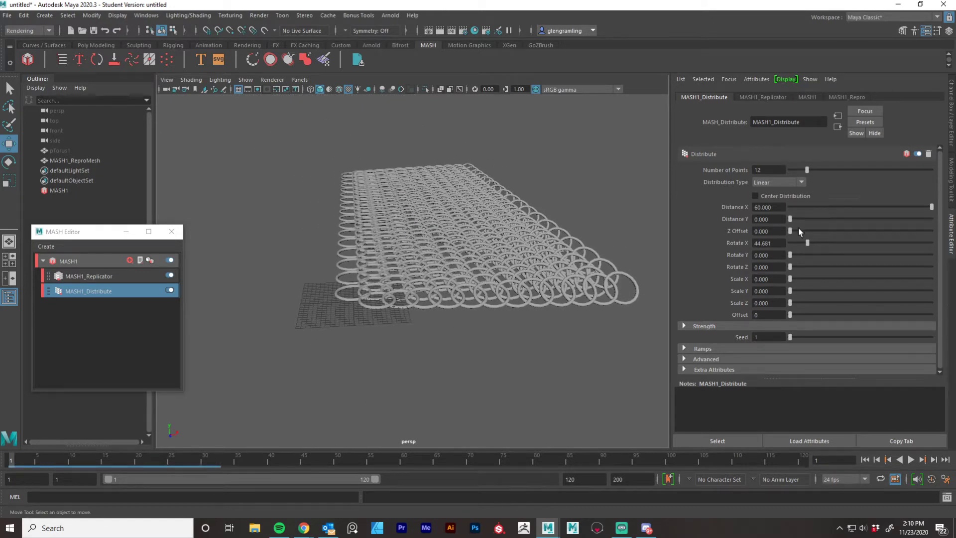
{"action": "left_click_drag", "start_coordinate": [806, 242], "coordinate": [710, 253]}
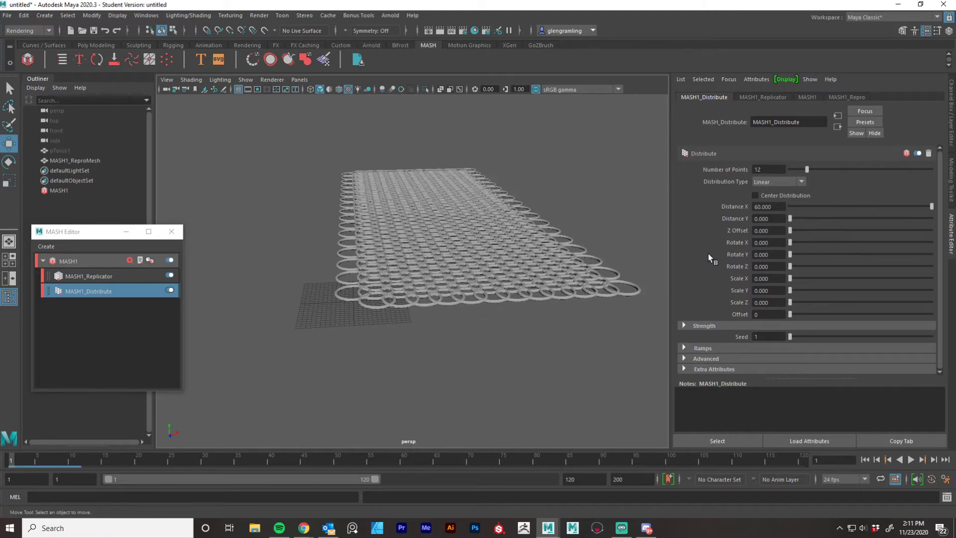
{"action": "left_click", "coordinate": [772, 196]}
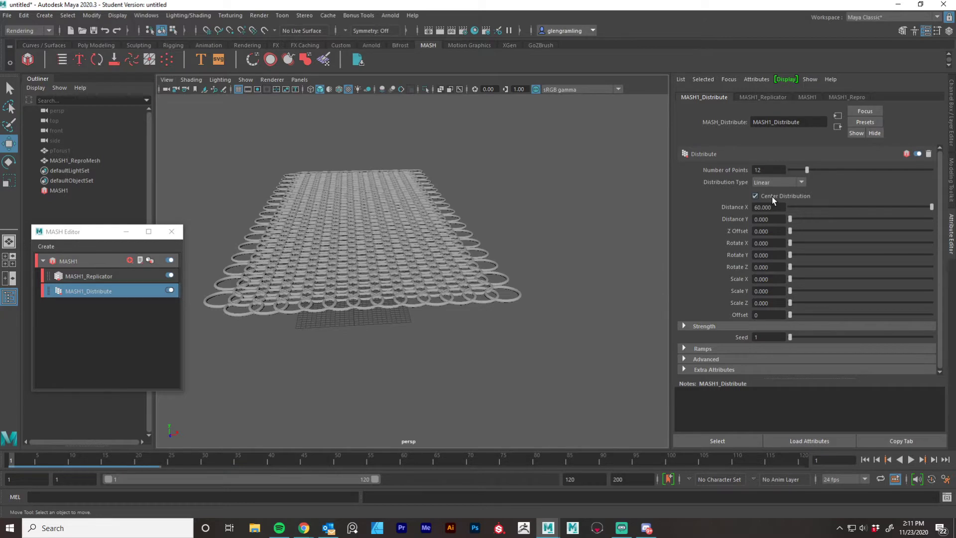
{"action": "left_click", "coordinate": [759, 196]}
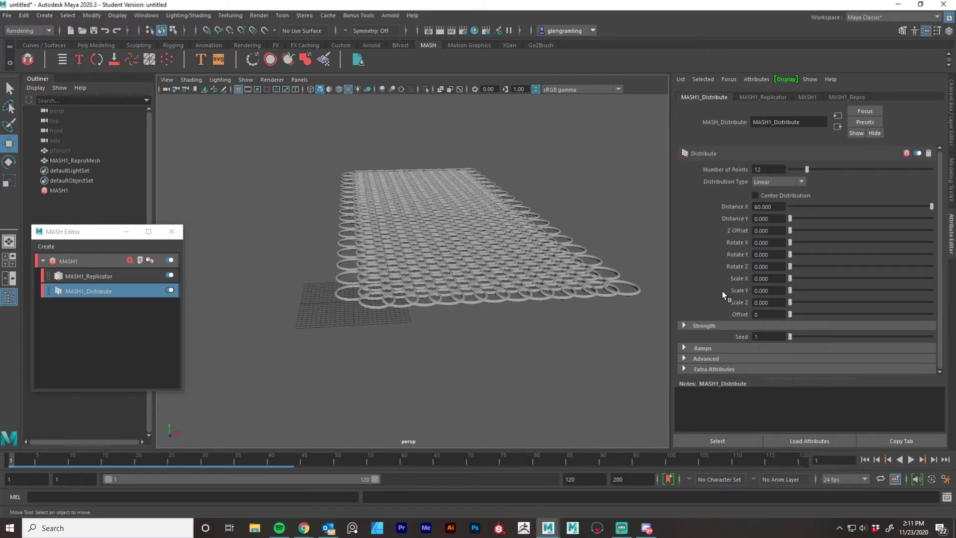
Step: Look through the Distribute node's Advanced and Ramps sections and the Replicator's Pattern and Strength settings
{"action": "left_click", "coordinate": [704, 357]}
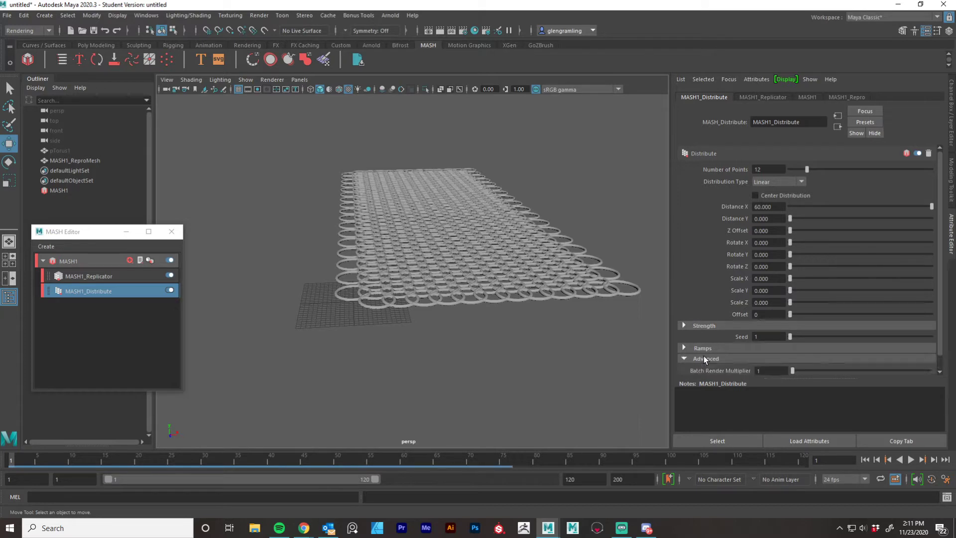
{"action": "left_click", "coordinate": [695, 333]}
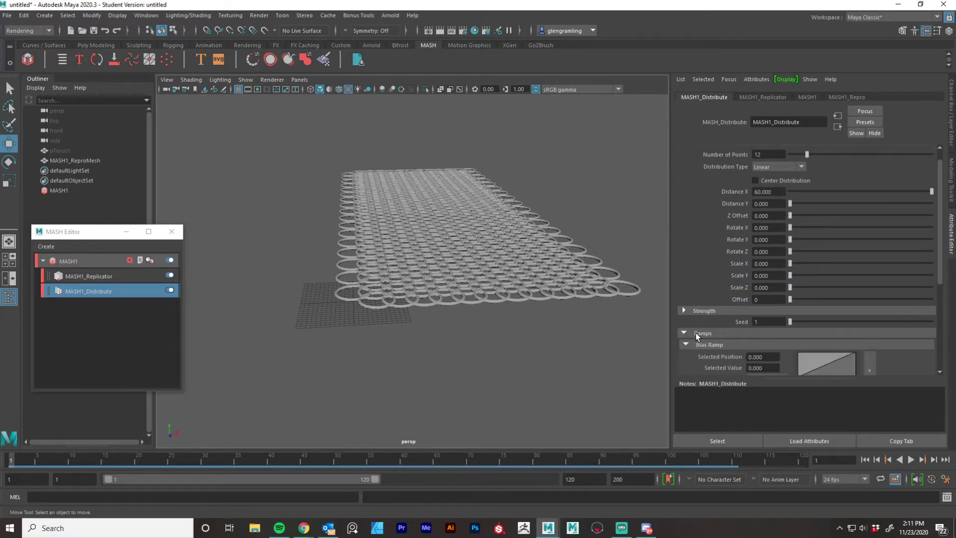
{"action": "scroll", "coordinate": [695, 315], "scroll_direction": "down", "scroll_amount": 4}
{"action": "scroll", "coordinate": [695, 315], "scroll_direction": "up", "scroll_amount": 5}
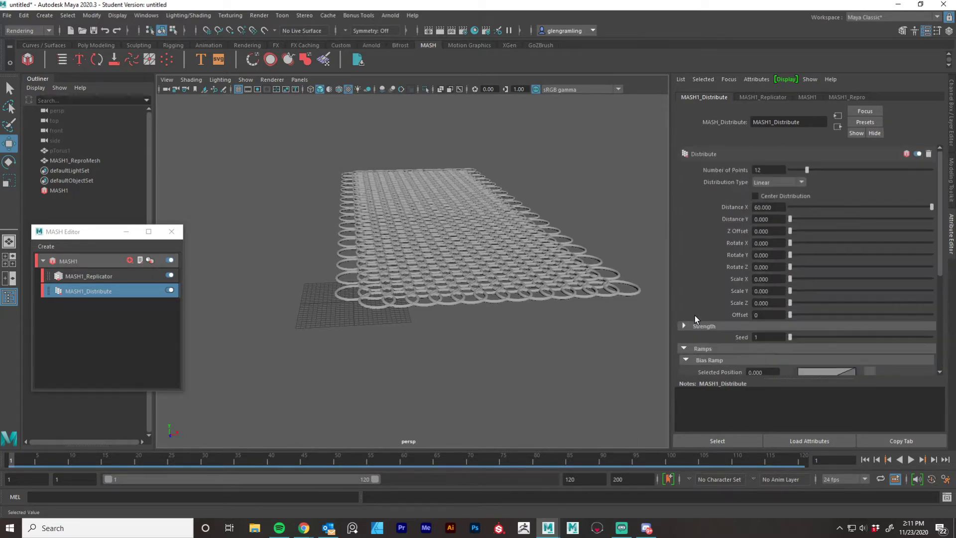
{"action": "left_click", "coordinate": [770, 97]}
{"action": "scroll", "coordinate": [730, 208], "scroll_direction": "up", "scroll_amount": 3}
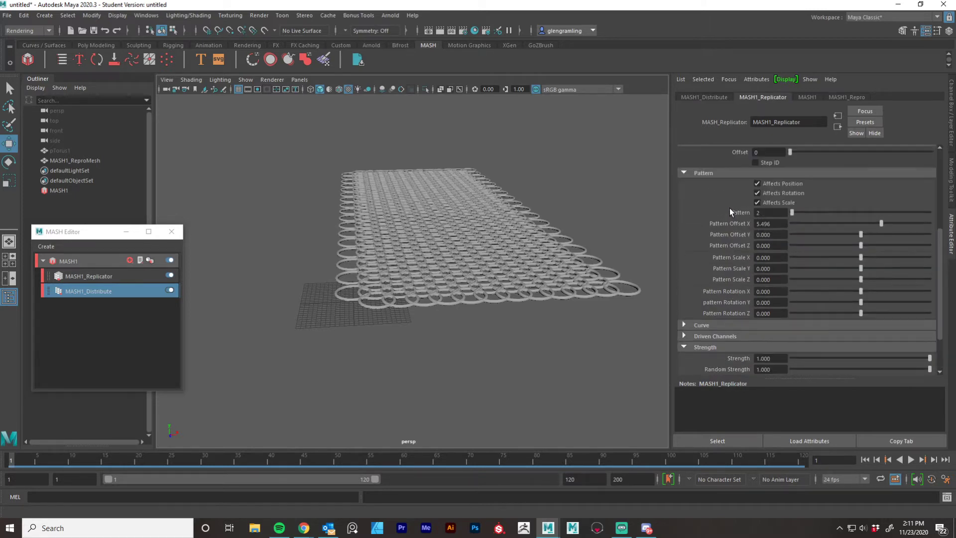
{"action": "scroll", "coordinate": [730, 207], "scroll_direction": "down", "scroll_amount": 3}
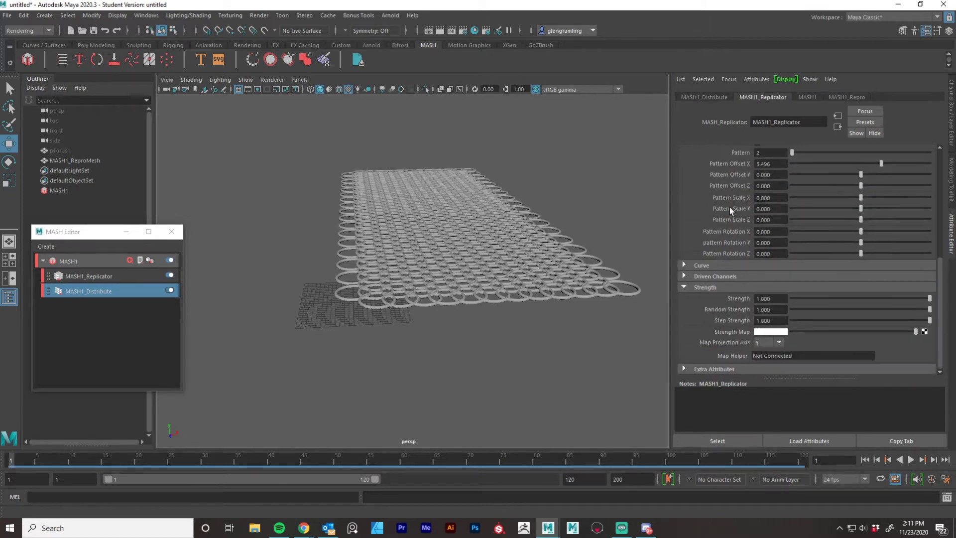
Step: Try a Pattern Rotation X of about 35.474 on the Replicator and inspect the tilted rings up close
{"action": "mouse_move", "coordinate": [862, 231]}
{"action": "left_mouse_down"}
{"action": "mouse_move", "coordinate": [883, 231]}
{"action": "mouse_move", "coordinate": [874, 237]}
{"action": "left_mouse_up"}
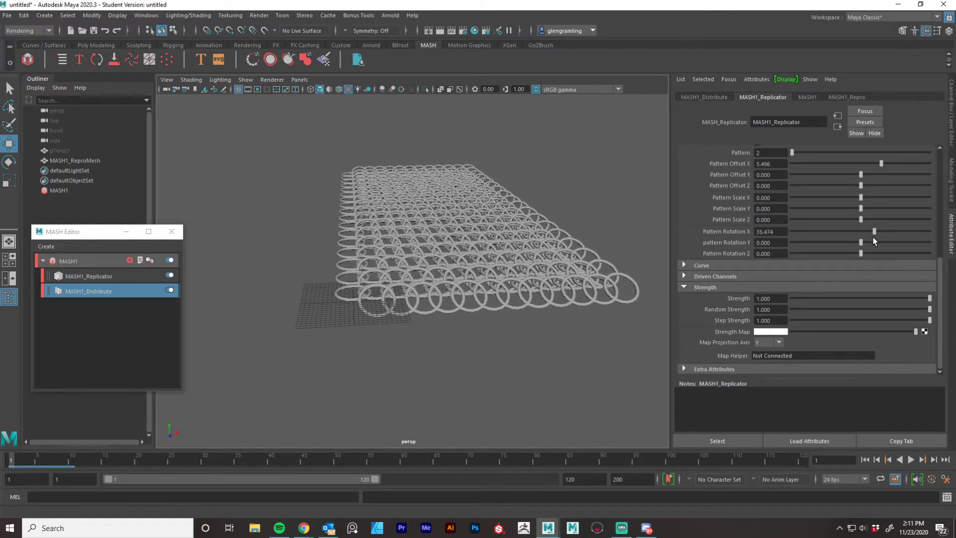
{"action": "left_click_drag", "start_coordinate": [291, 318], "coordinate": [370, 320], "text": "alt"}
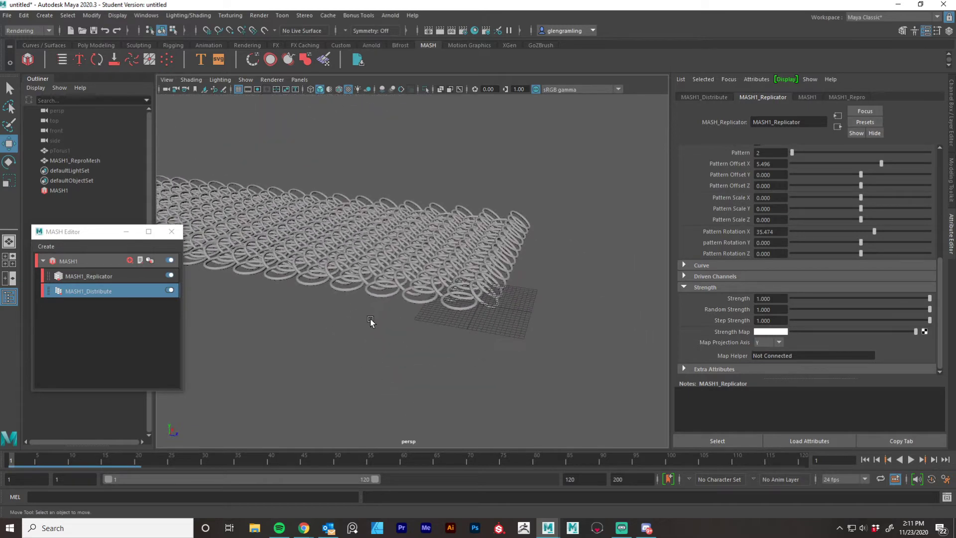
{"action": "right_click_drag", "start_coordinate": [370, 320], "coordinate": [541, 316], "text": "alt"}
{"action": "mouse_move", "coordinate": [557, 313]}
{"action": "left_mouse_down", "text": "alt"}
{"action": "mouse_move", "coordinate": [555, 301]}
{"action": "mouse_move", "coordinate": [544, 307]}
{"action": "left_mouse_up", "text": "alt"}
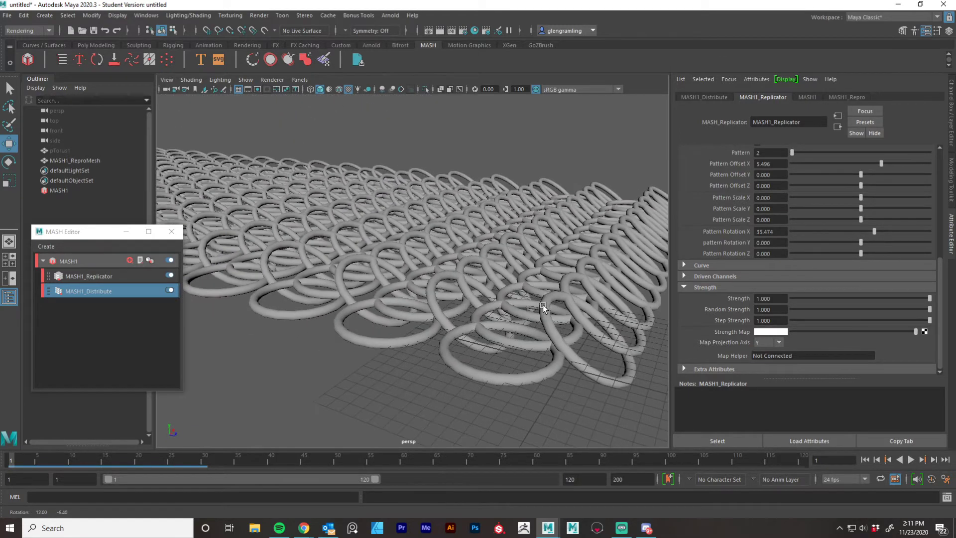
Step: Try Pattern Rotation values of about 13.139 in X, -64.380 in Y and 13.139 in Z, inspecting the sheet from several angles
{"action": "left_click_drag", "start_coordinate": [874, 231], "coordinate": [865, 232]}
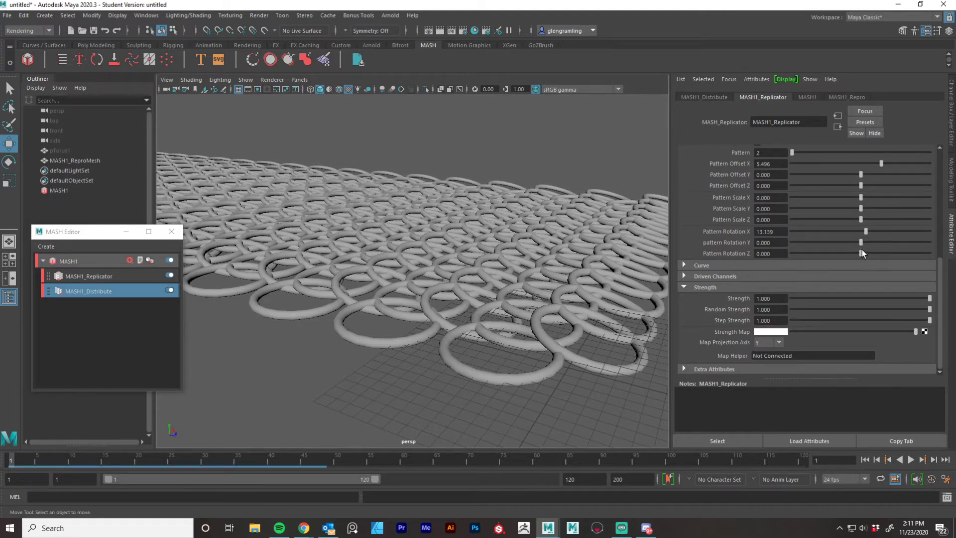
{"action": "left_click_drag", "start_coordinate": [861, 253], "coordinate": [864, 254]}
{"action": "left_click_drag", "start_coordinate": [867, 252], "coordinate": [871, 250]}
{"action": "left_click_drag", "start_coordinate": [574, 297], "coordinate": [374, 304], "text": "alt"}
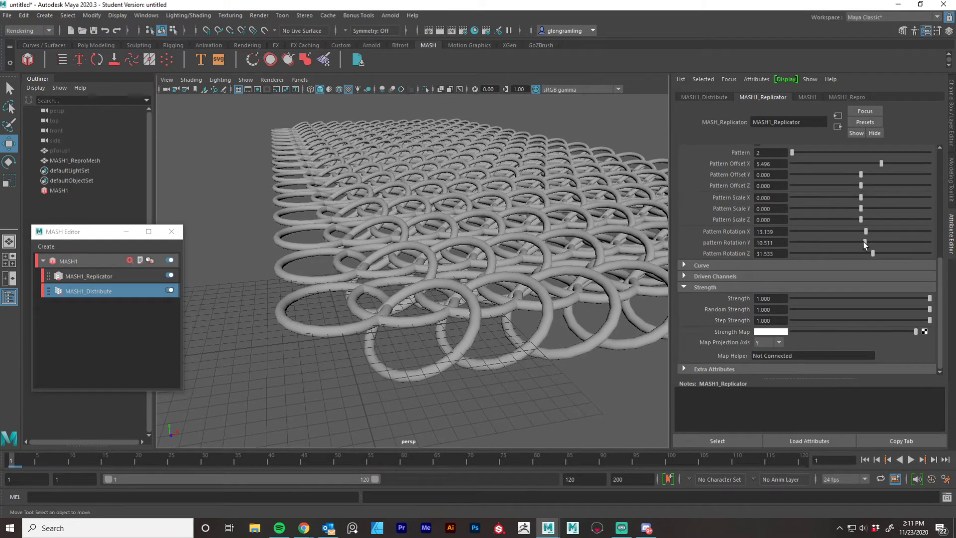
{"action": "mouse_move", "coordinate": [864, 242]}
{"action": "left_mouse_down"}
{"action": "mouse_move", "coordinate": [835, 254]}
{"action": "mouse_move", "coordinate": [865, 254]}
{"action": "left_mouse_up"}
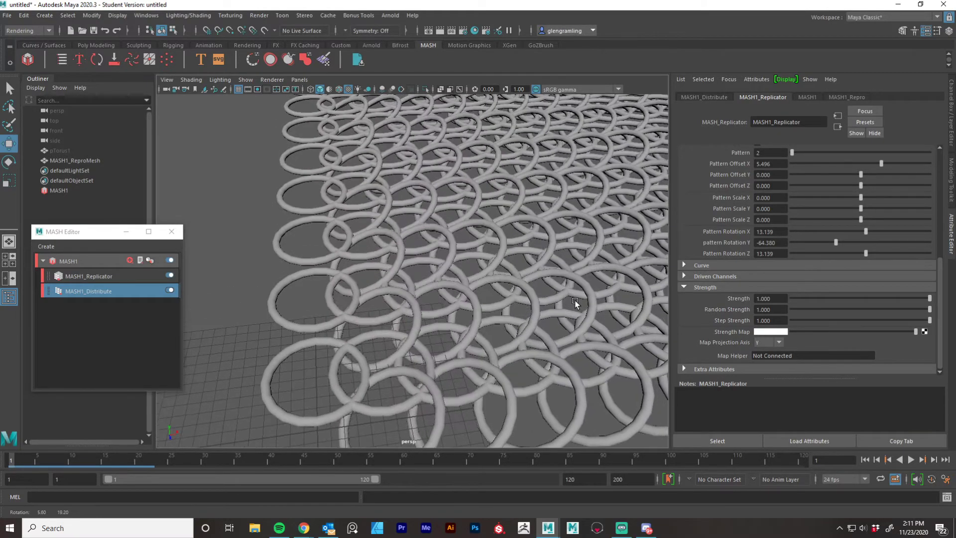
{"action": "left_click_drag", "start_coordinate": [575, 300], "coordinate": [560, 285], "text": "alt"}
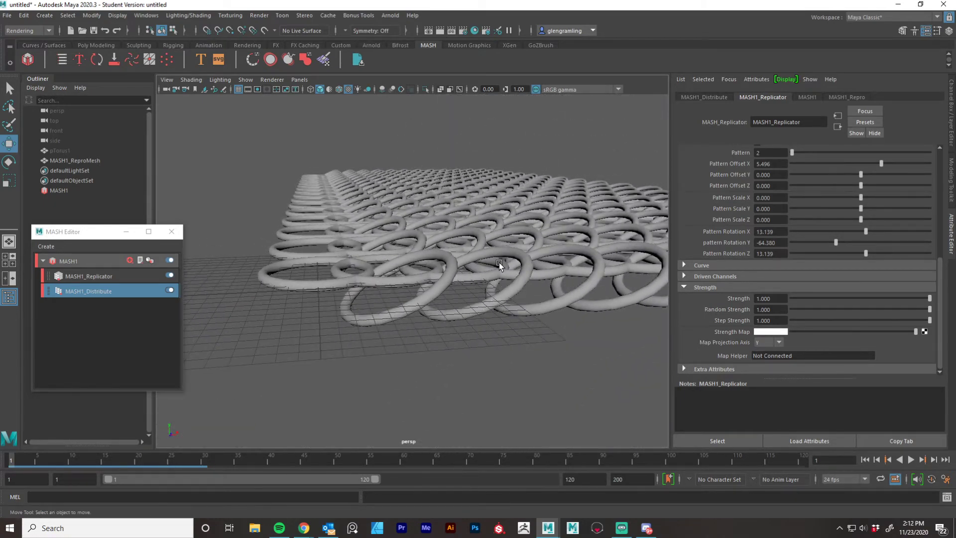
{"action": "left_click_drag", "start_coordinate": [499, 262], "coordinate": [598, 242], "text": "alt"}
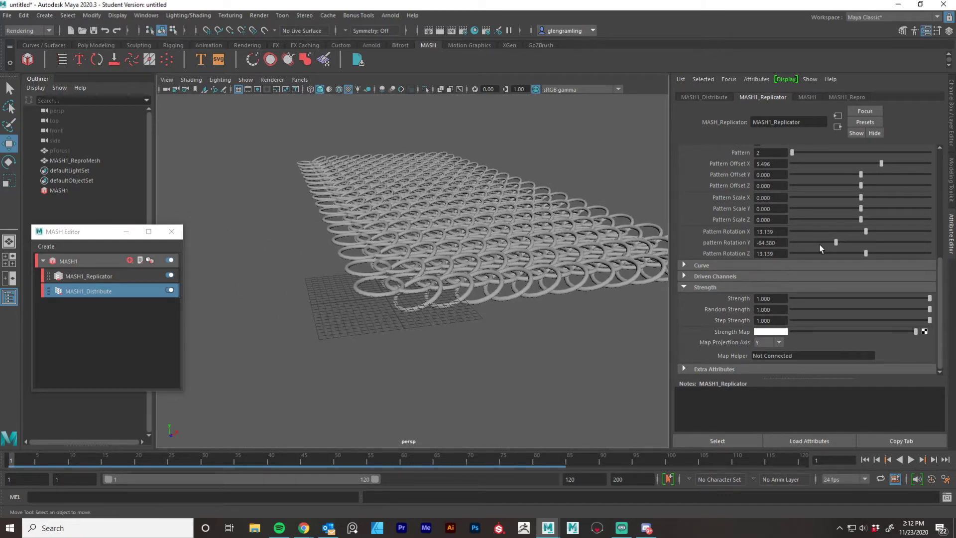
Step: Reset the Replicator's Pattern Rotation X, Y and Z to 0
{"action": "type", "text": "0"}
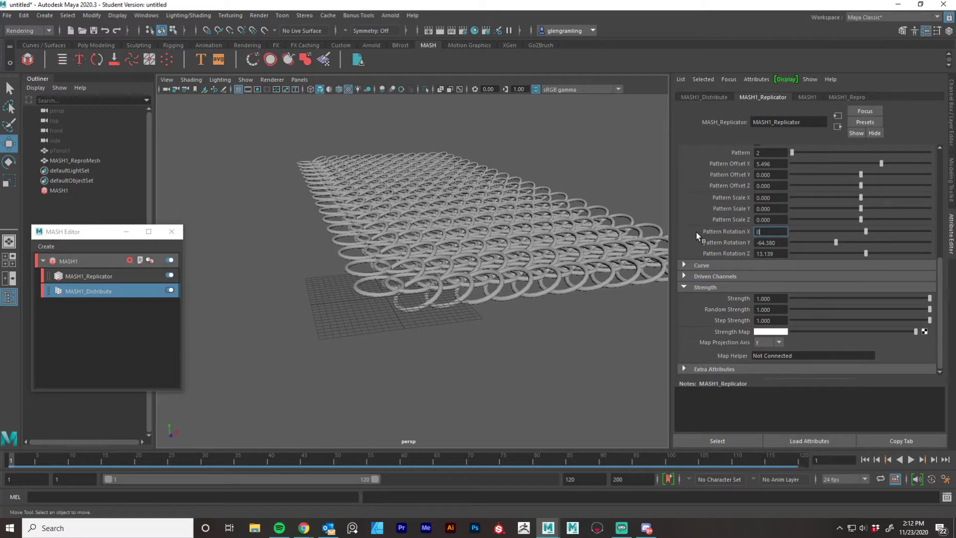
{"action": "key", "text": "Tab"}
{"action": "type", "text": "0"}
{"action": "key", "text": "Tab"}
{"action": "type", "text": "0"}
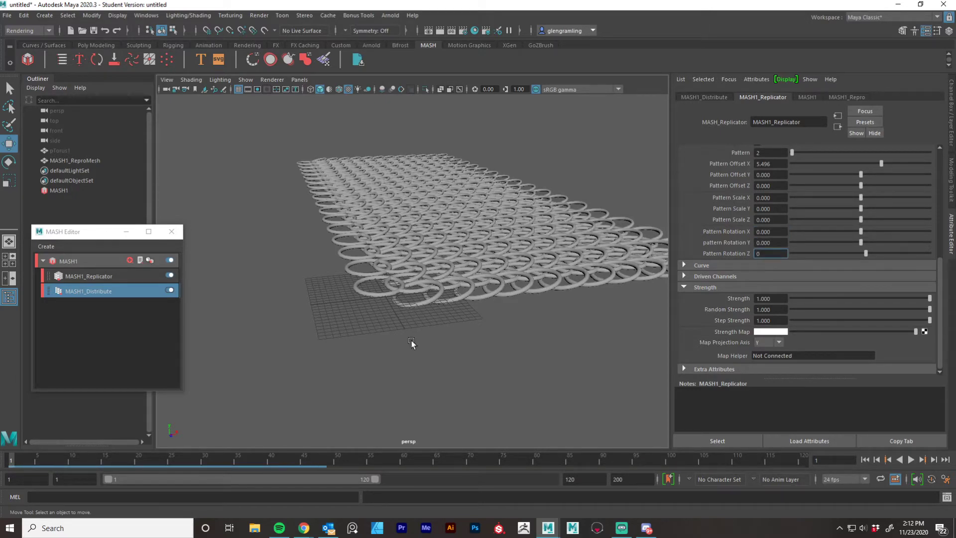
{"action": "key", "text": "Return"}
Step: Try rotating the source ring pTorus1 about 9.6 degrees in Z and about 20.7 degrees in X
{"action": "left_click_drag", "start_coordinate": [284, 334], "coordinate": [314, 248], "text": "alt"}
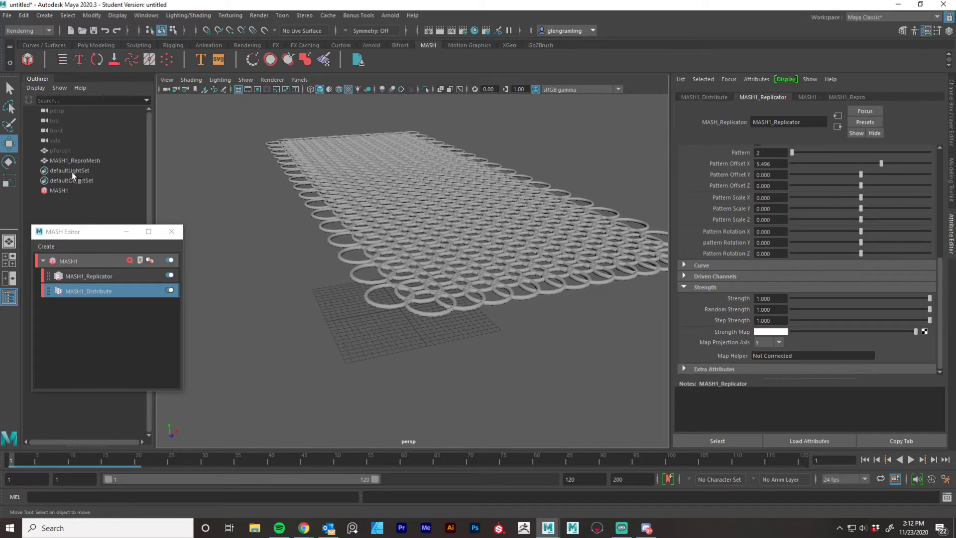
{"action": "left_click", "coordinate": [60, 150]}
{"action": "left_click_drag", "start_coordinate": [315, 346], "coordinate": [303, 350], "text": "alt"}
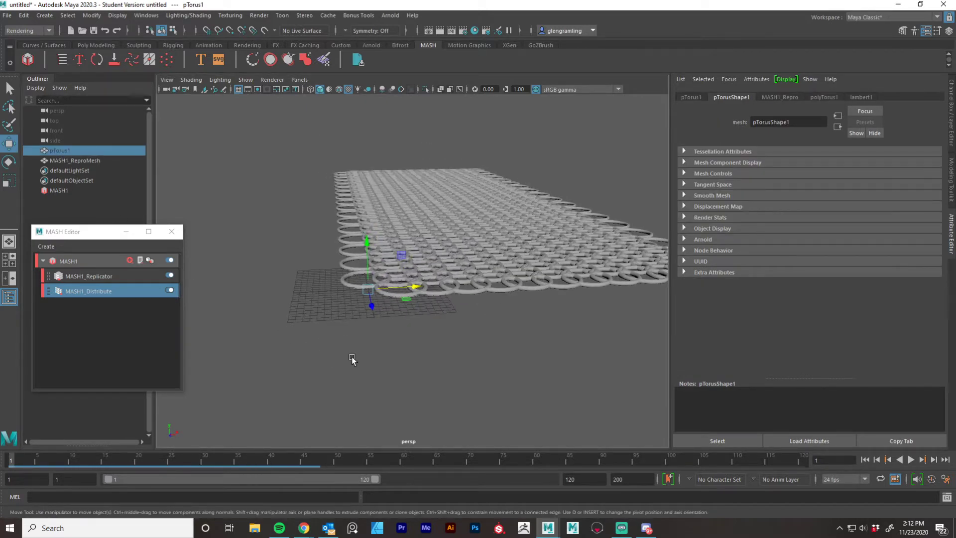
{"action": "right_click_drag", "start_coordinate": [352, 357], "coordinate": [409, 355], "text": "alt"}
{"action": "left_click_drag", "start_coordinate": [335, 268], "coordinate": [326, 263]}
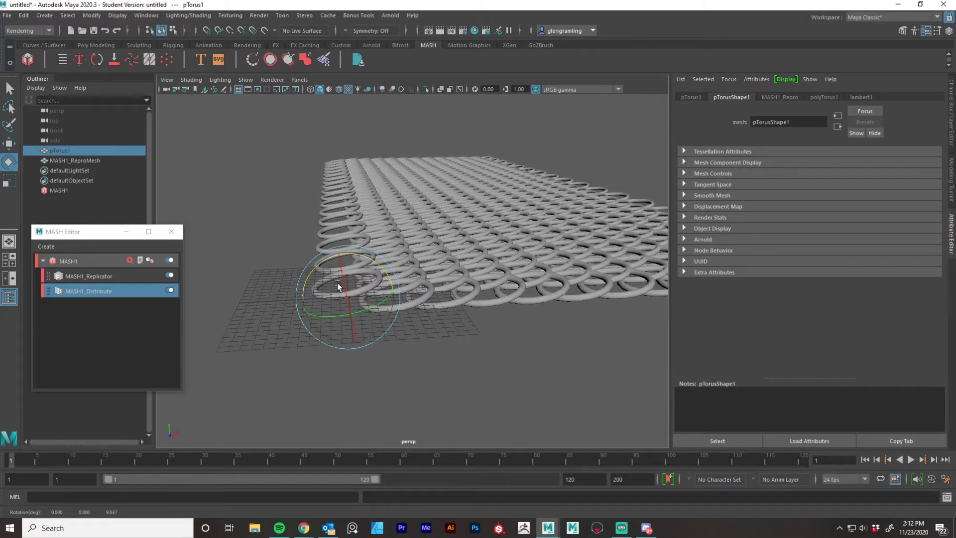
{"action": "left_click_drag", "start_coordinate": [334, 351], "coordinate": [348, 351], "text": "alt"}
{"action": "left_click_drag", "start_coordinate": [407, 292], "coordinate": [414, 308]}
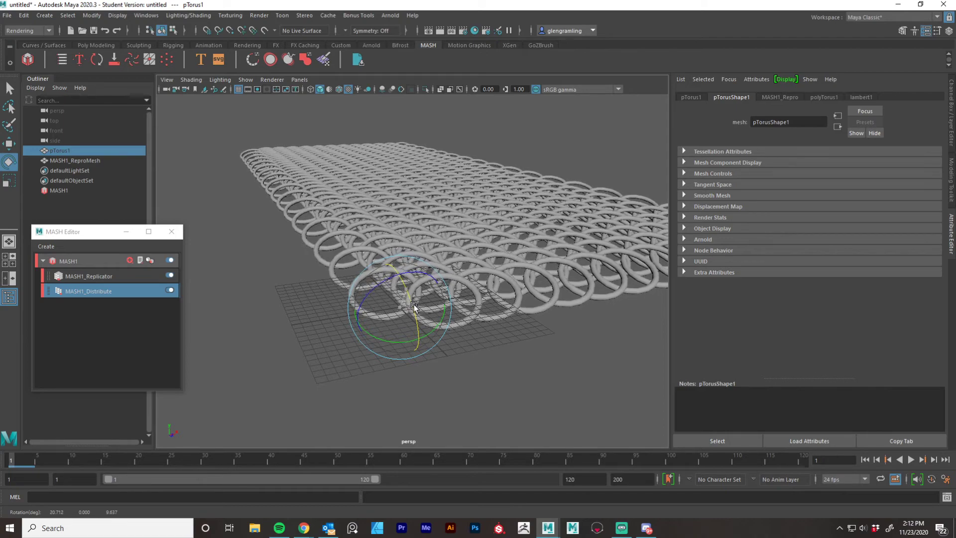
Step: Inspect the ring links, rotate pTorus1 further to about 18.7 degrees in Z, and undo all of its rotations
{"action": "left_click_drag", "start_coordinate": [359, 325], "coordinate": [315, 335], "text": "alt"}
{"action": "right_click_drag", "start_coordinate": [315, 334], "coordinate": [362, 351], "text": "alt"}
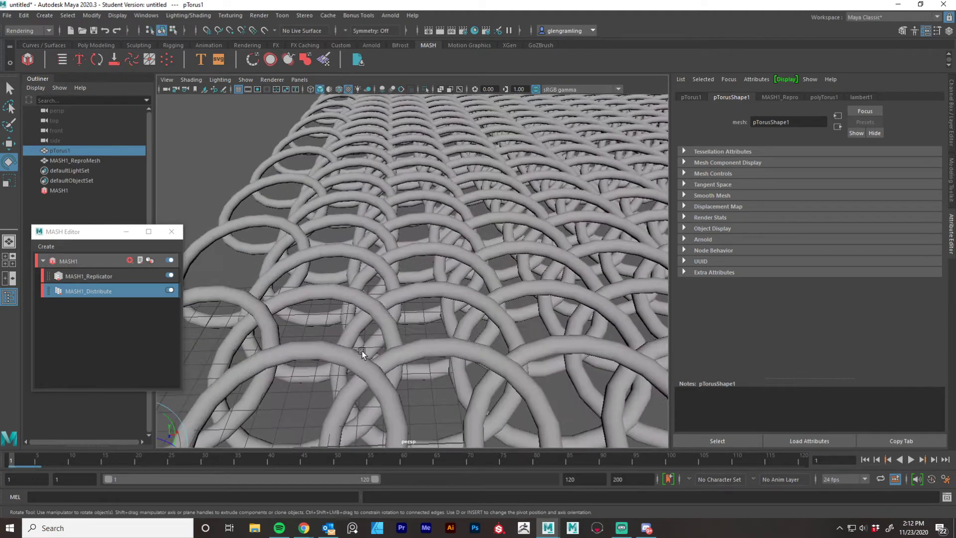
{"action": "left_click_drag", "start_coordinate": [362, 351], "coordinate": [435, 349], "text": "alt"}
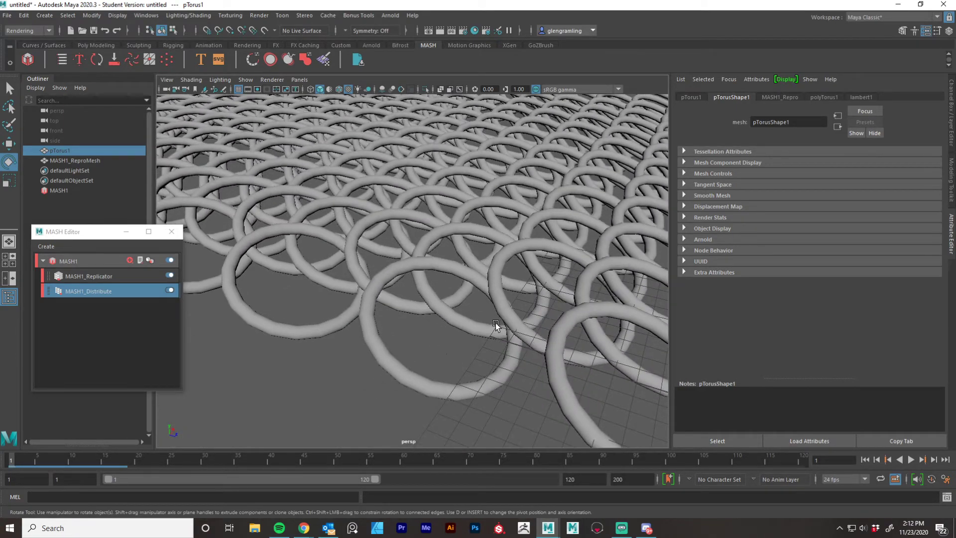
{"action": "left_click_drag", "start_coordinate": [495, 322], "coordinate": [253, 268], "text": "alt"}
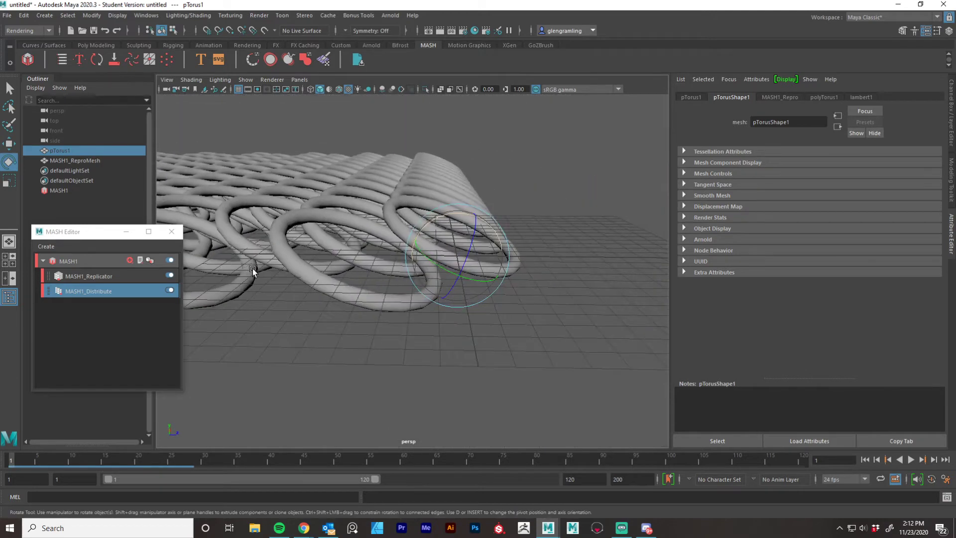
{"action": "left_click_drag", "start_coordinate": [460, 215], "coordinate": [486, 252]}
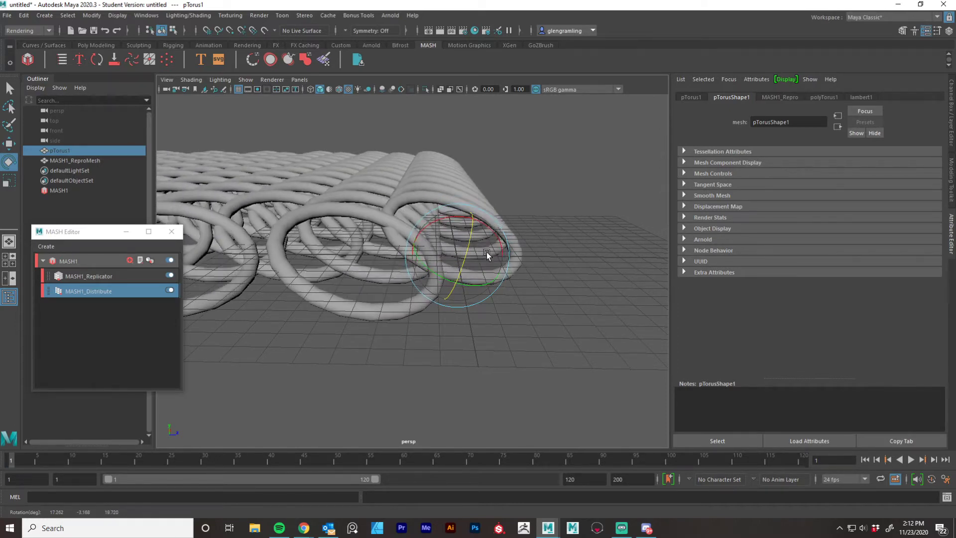
{"action": "key", "text": "ctrl+z"}
{"action": "key", "text": "ctrl+z"}
{"action": "key", "text": "ctrl+z"}
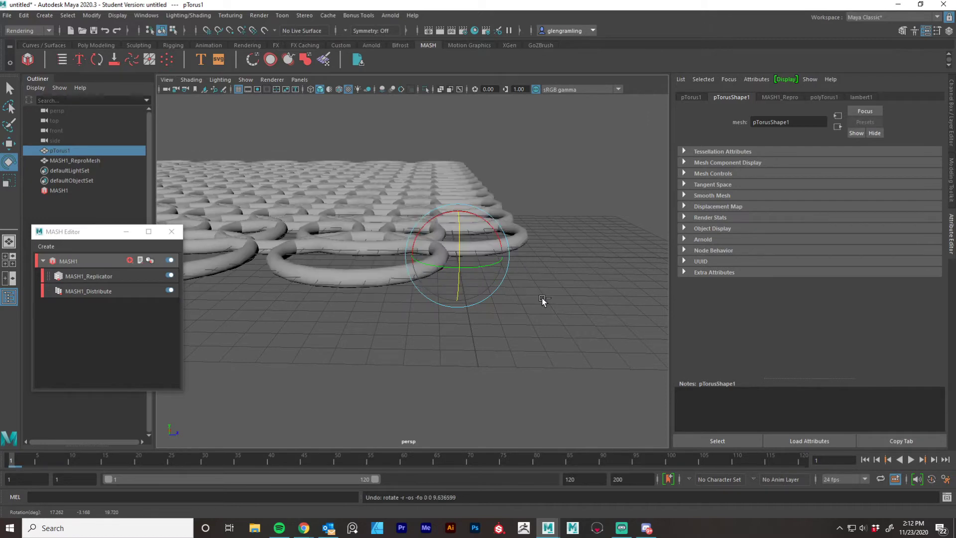
Step: Set the Replicator's Pattern Rotation to about 23.650 in X, -35.474 in Y and 21.022 in Z
{"action": "left_click_drag", "start_coordinate": [542, 298], "coordinate": [466, 328], "text": "alt"}
{"action": "right_click_drag", "start_coordinate": [466, 327], "coordinate": [381, 340], "text": "alt"}
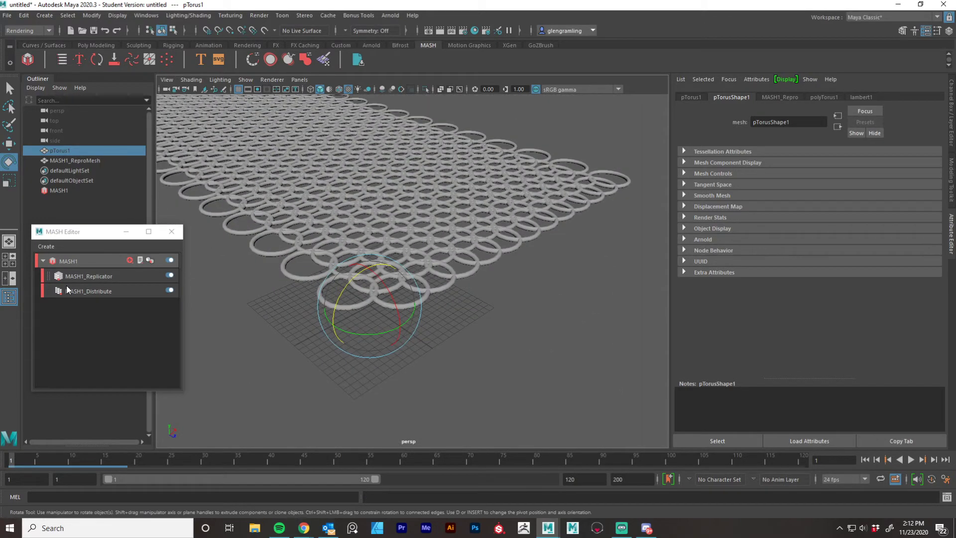
{"action": "left_click", "coordinate": [108, 276]}
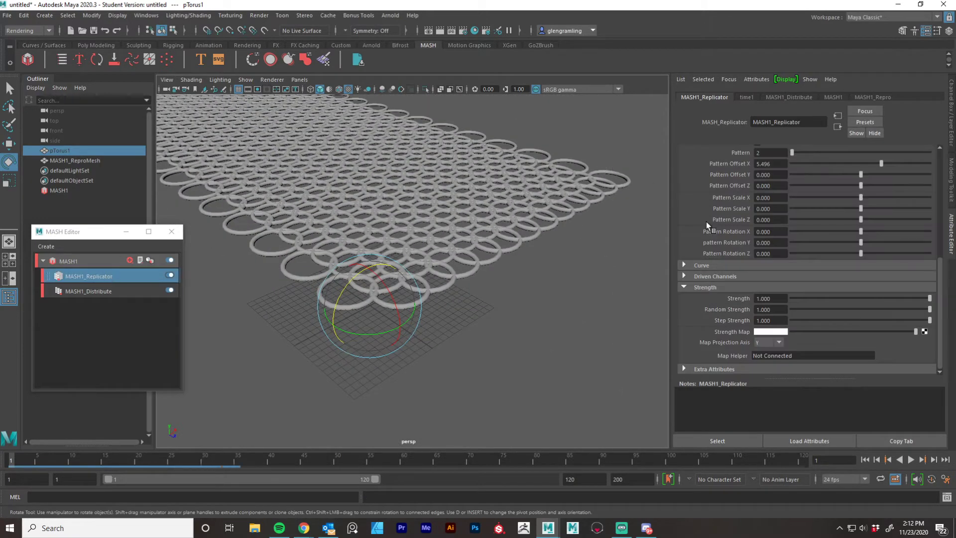
{"action": "mouse_move", "coordinate": [862, 242]}
{"action": "left_mouse_down"}
{"action": "mouse_move", "coordinate": [836, 247]}
{"action": "mouse_move", "coordinate": [868, 232]}
{"action": "mouse_move", "coordinate": [868, 251]}
{"action": "left_mouse_up"}
{"action": "left_click_drag", "start_coordinate": [548, 299], "coordinate": [429, 314], "text": "alt"}
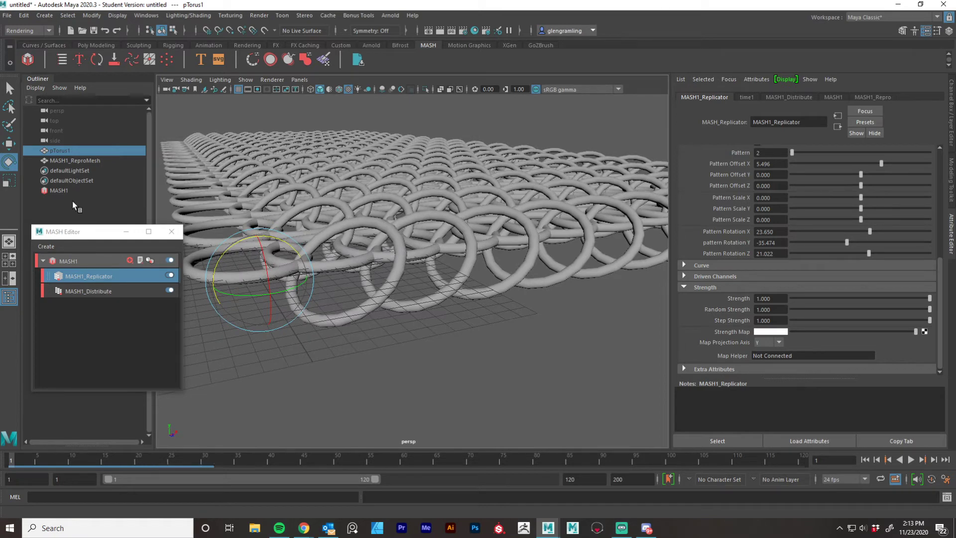
Step: Rotate the source ring pTorus1 freehand to tilt the rings through their neighbours, checking the links from several angles
{"action": "left_click", "coordinate": [55, 150]}
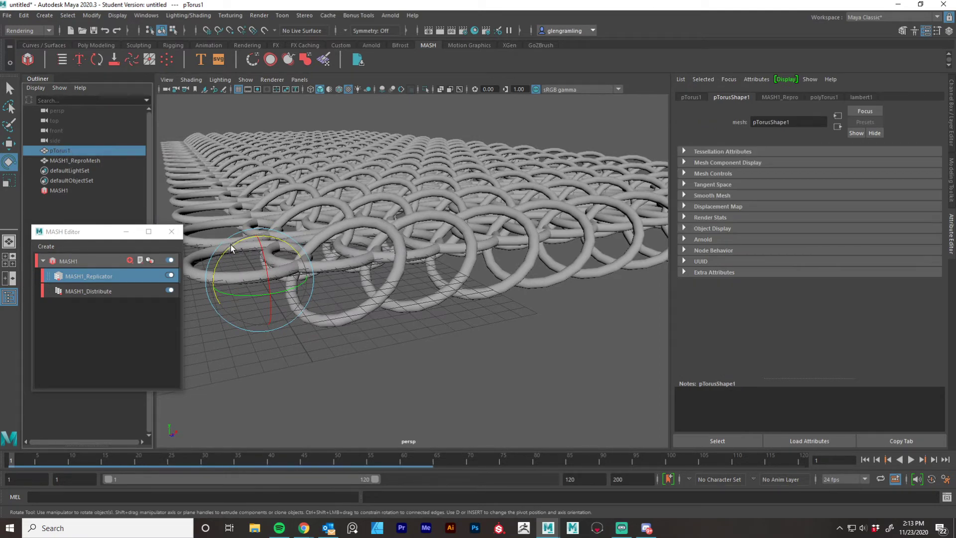
{"action": "left_click_drag", "start_coordinate": [233, 247], "coordinate": [531, 238]}
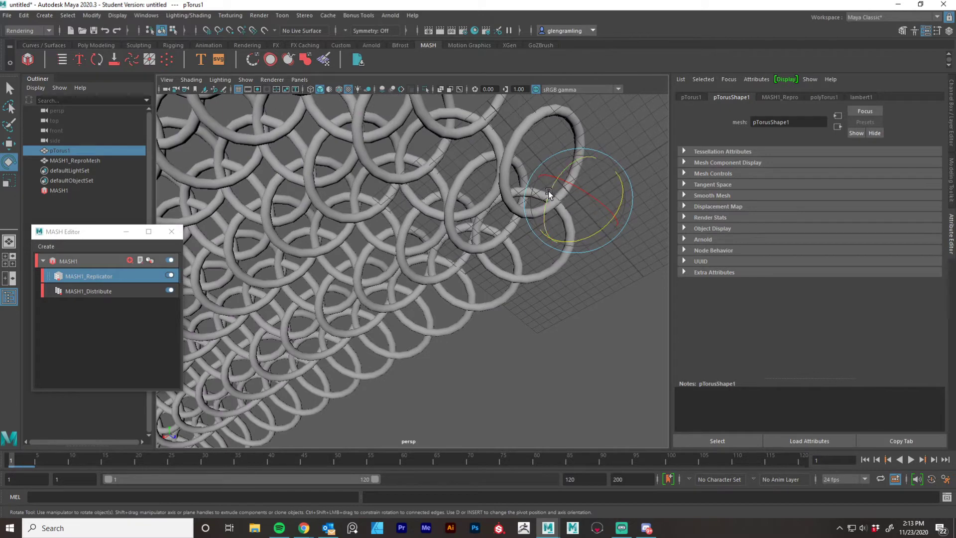
{"action": "left_click_drag", "start_coordinate": [548, 192], "coordinate": [368, 294], "text": "alt"}
Step: Increase the Distribute node's Distance X to 60 to spread the rings farther apart
{"action": "left_click", "coordinate": [102, 291]}
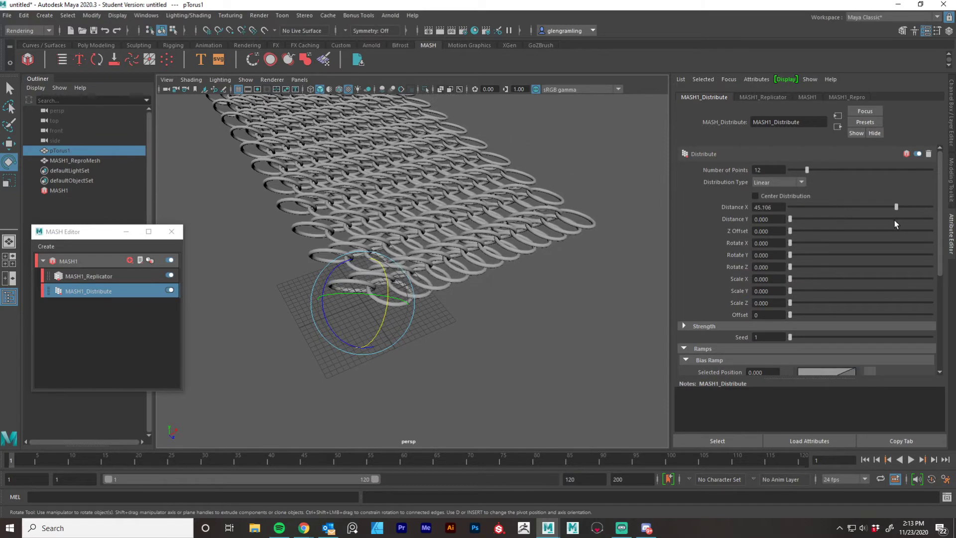
{"action": "left_click_drag", "start_coordinate": [895, 221], "coordinate": [897, 222]}
{"action": "mouse_move", "coordinate": [557, 289]}
{"action": "left_mouse_down", "text": "alt"}
{"action": "mouse_move", "coordinate": [521, 311]}
{"action": "mouse_move", "coordinate": [674, 305]}
{"action": "mouse_move", "coordinate": [537, 302]}
{"action": "mouse_move", "coordinate": [566, 279]}
{"action": "left_mouse_up", "text": "alt"}
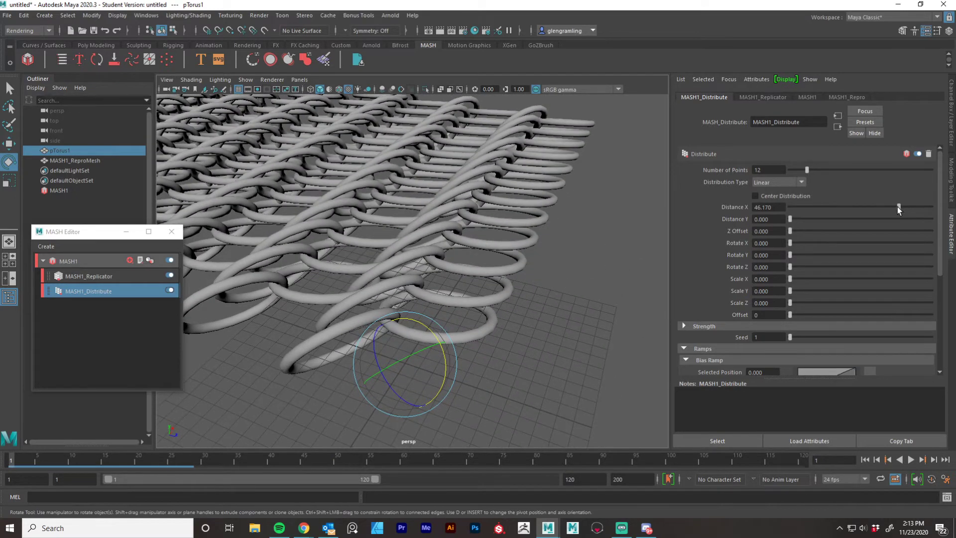
{"action": "left_click_drag", "start_coordinate": [897, 207], "coordinate": [932, 207]}
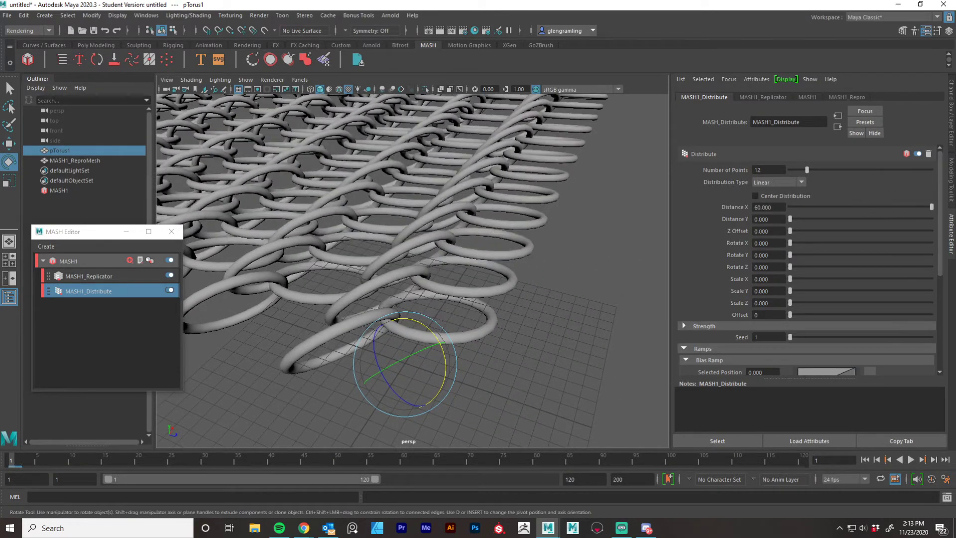
Step: Reduce the Distribute node's Number of Points to 7, check the links, and try adjusting Distance Y
{"action": "mouse_move", "coordinate": [810, 166]}
{"action": "left_mouse_down"}
{"action": "mouse_move", "coordinate": [825, 170]}
{"action": "mouse_move", "coordinate": [801, 177]}
{"action": "left_mouse_up"}
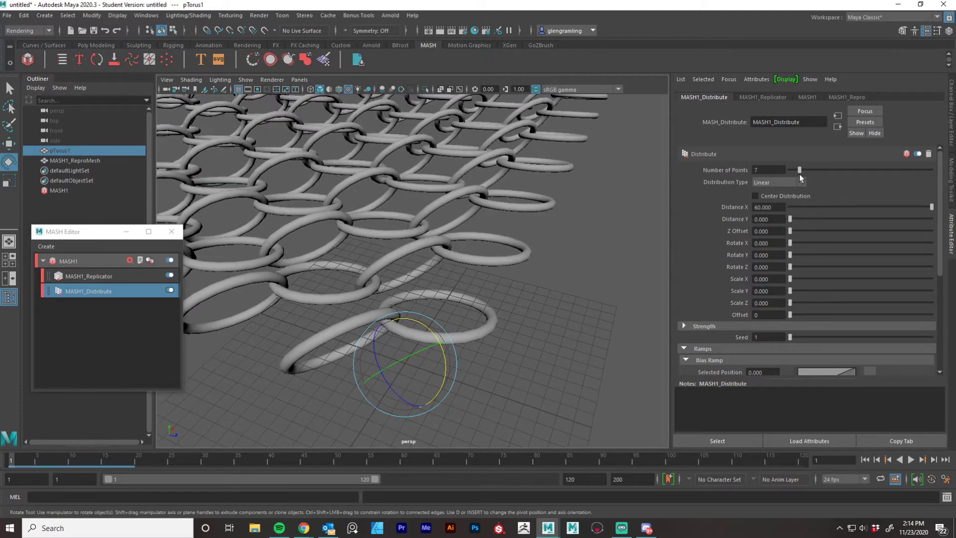
{"action": "left_click_drag", "start_coordinate": [602, 225], "coordinate": [345, 233], "text": "alt"}
{"action": "left_click_drag", "start_coordinate": [411, 342], "coordinate": [433, 295], "text": "alt"}
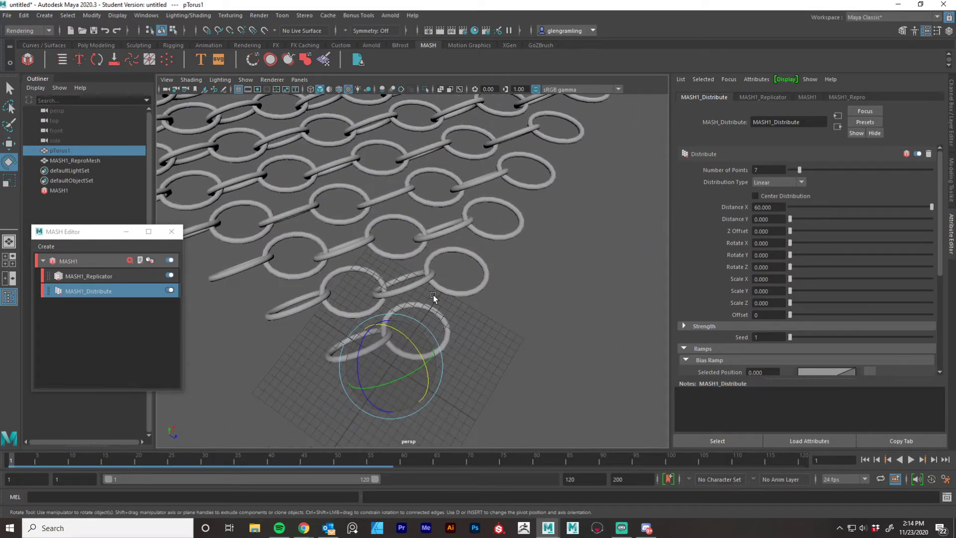
{"action": "left_click_drag", "start_coordinate": [405, 214], "coordinate": [403, 245], "text": "alt"}
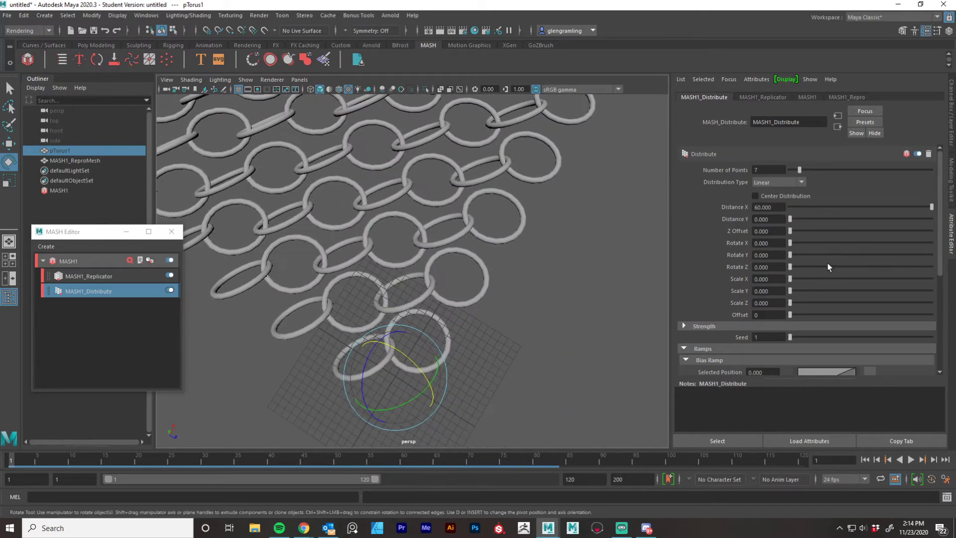
{"action": "left_click_drag", "start_coordinate": [790, 218], "coordinate": [783, 221]}
{"action": "left_click_drag", "start_coordinate": [540, 271], "coordinate": [538, 286], "text": "alt"}
Step: Adjust the Replicator's pattern offset slightly and set its Offset Position Z to about -2.993 to bring the rows closer together
{"action": "left_click", "coordinate": [115, 281]}
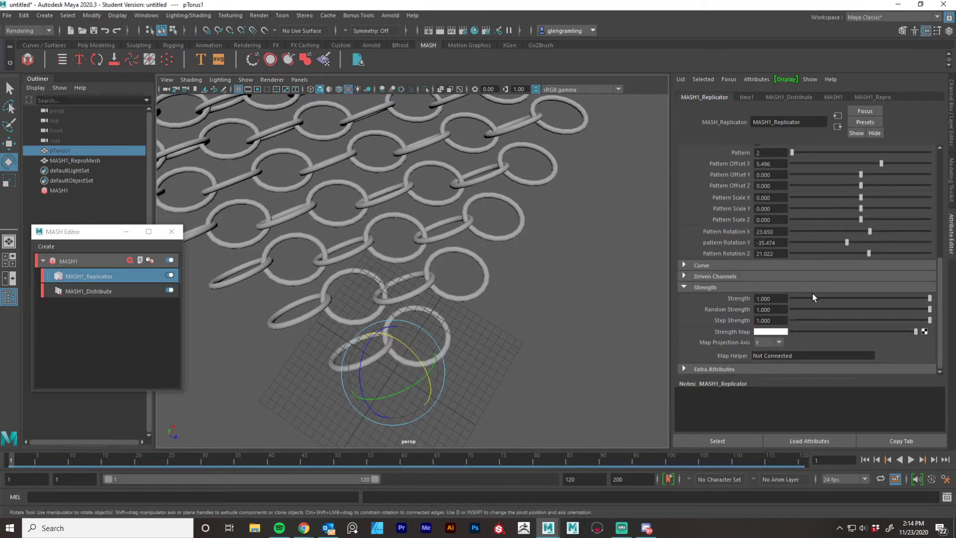
{"action": "scroll", "coordinate": [812, 294], "scroll_direction": "up", "scroll_amount": 3}
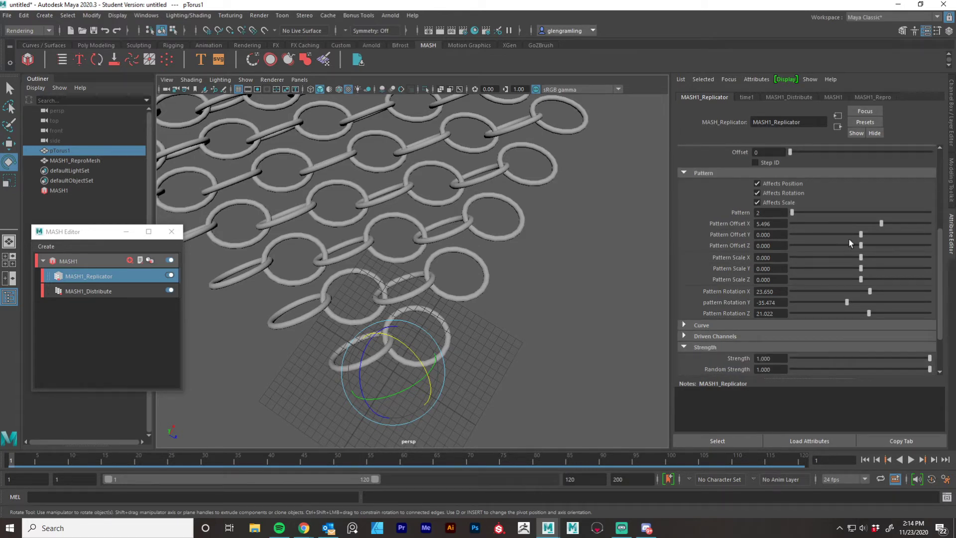
{"action": "left_click_drag", "start_coordinate": [882, 222], "coordinate": [860, 234]}
{"action": "scroll", "coordinate": [861, 228], "scroll_direction": "up", "scroll_amount": 5}
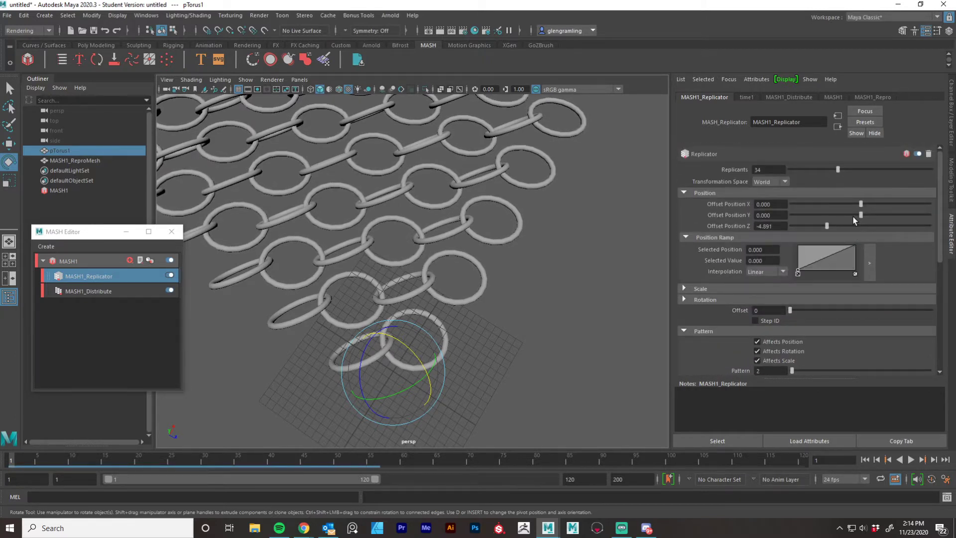
{"action": "left_click_drag", "start_coordinate": [827, 227], "coordinate": [840, 229]}
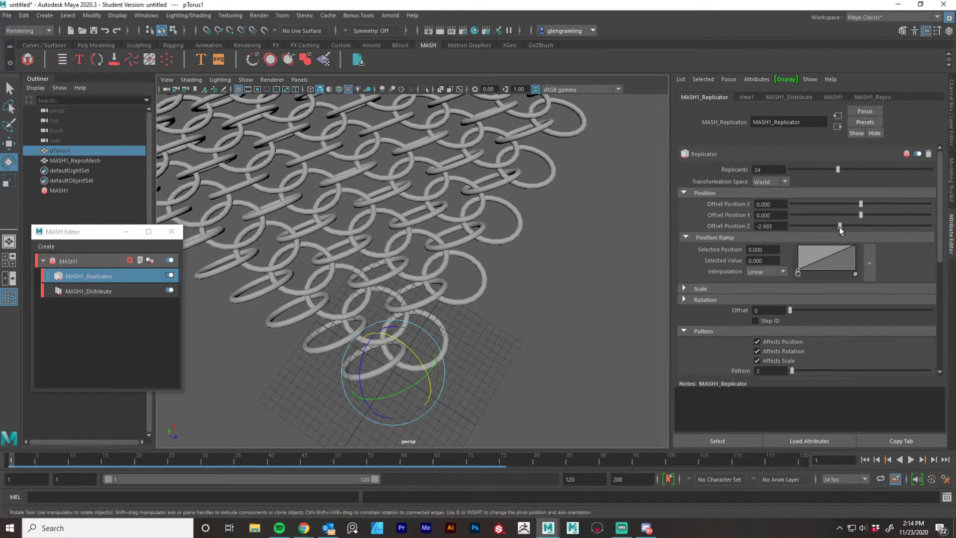
Step: Set the replicator's Pattern Offset X to about 3.891 and its Pattern Rotation X, Y and Z to about 60.4, -55.2 and 38.1
{"action": "left_click_drag", "start_coordinate": [587, 278], "coordinate": [478, 298], "text": "alt"}
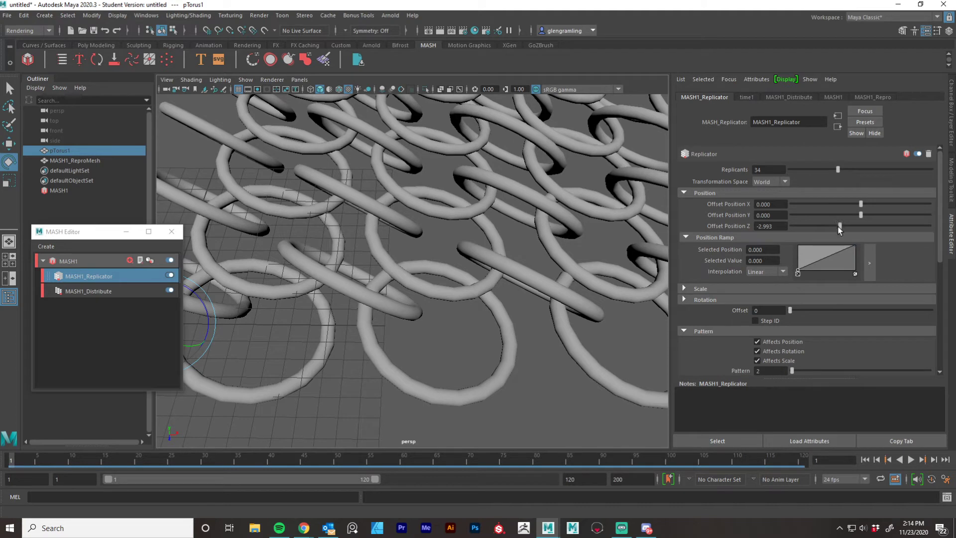
{"action": "scroll", "coordinate": [810, 262], "scroll_direction": "down", "scroll_amount": 4}
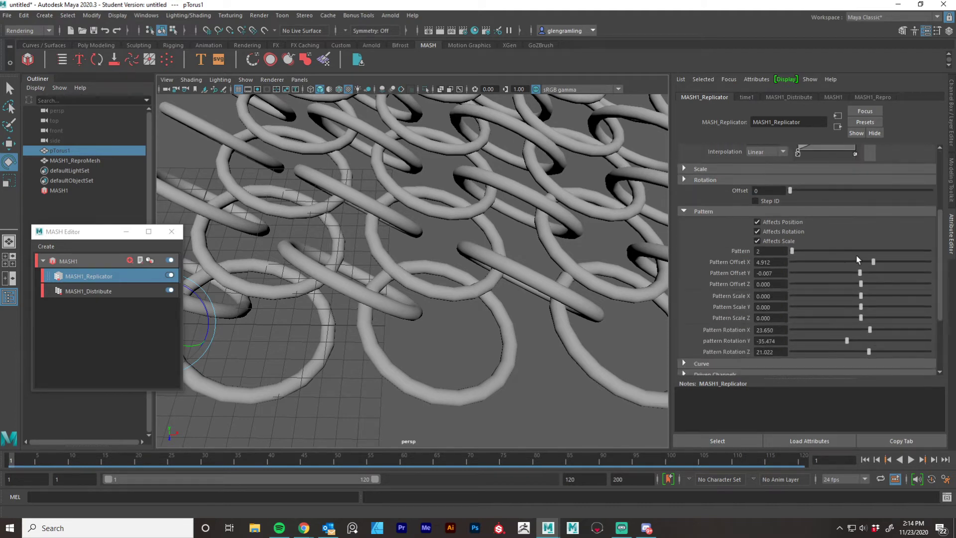
{"action": "mouse_move", "coordinate": [874, 261]}
{"action": "left_mouse_down"}
{"action": "mouse_move", "coordinate": [886, 261]}
{"action": "mouse_move", "coordinate": [859, 266]}
{"action": "left_mouse_up"}
{"action": "left_click_drag", "start_coordinate": [860, 265], "coordinate": [859, 266]}
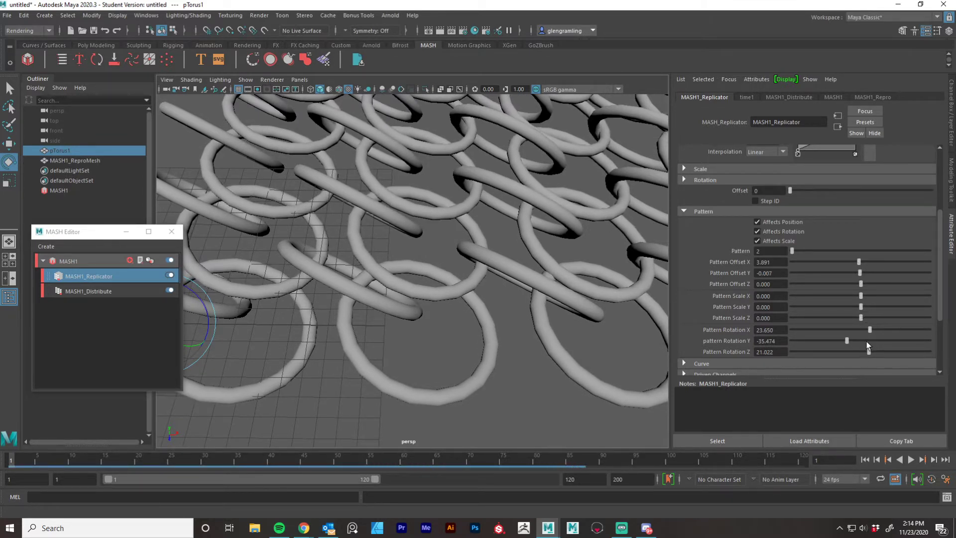
{"action": "left_click_drag", "start_coordinate": [847, 341], "coordinate": [885, 329]}
{"action": "left_click_drag", "start_coordinate": [657, 356], "coordinate": [643, 329], "text": "alt"}
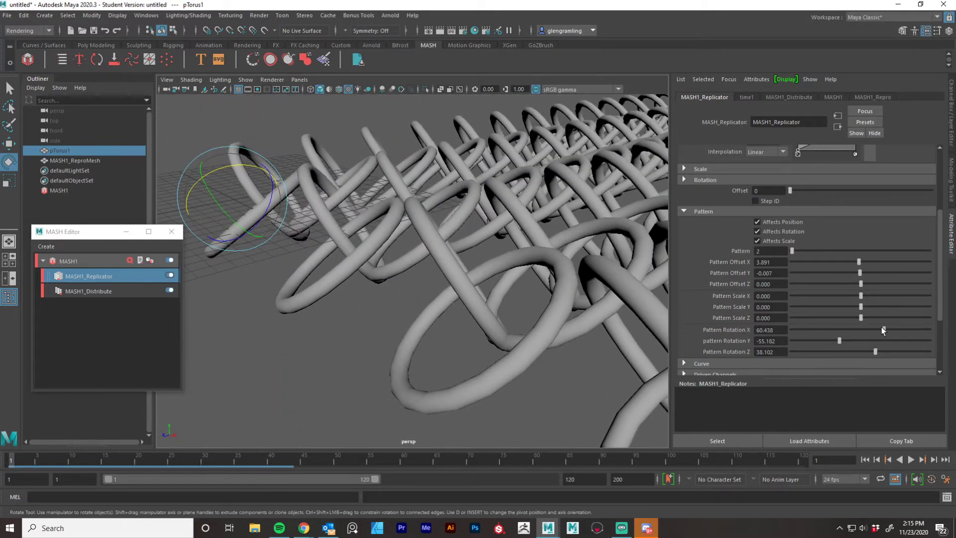
{"action": "left_click_drag", "start_coordinate": [554, 345], "coordinate": [528, 280], "text": "alt"}
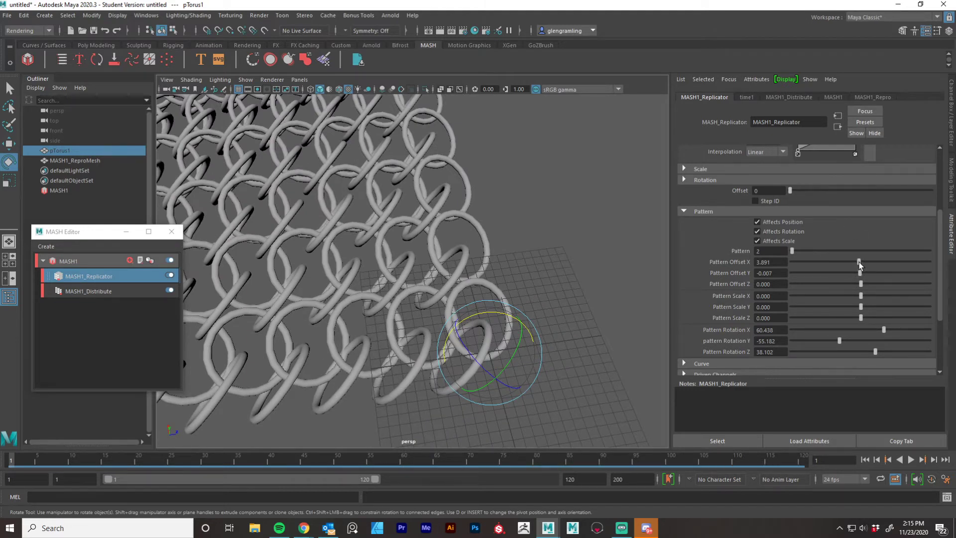
Step: Set the replicator's Pattern Offset X to about 3.161, Pattern Offset Y to 0 and Pattern Offset Z to 1.5
{"action": "left_click_drag", "start_coordinate": [860, 265], "coordinate": [934, 283]}
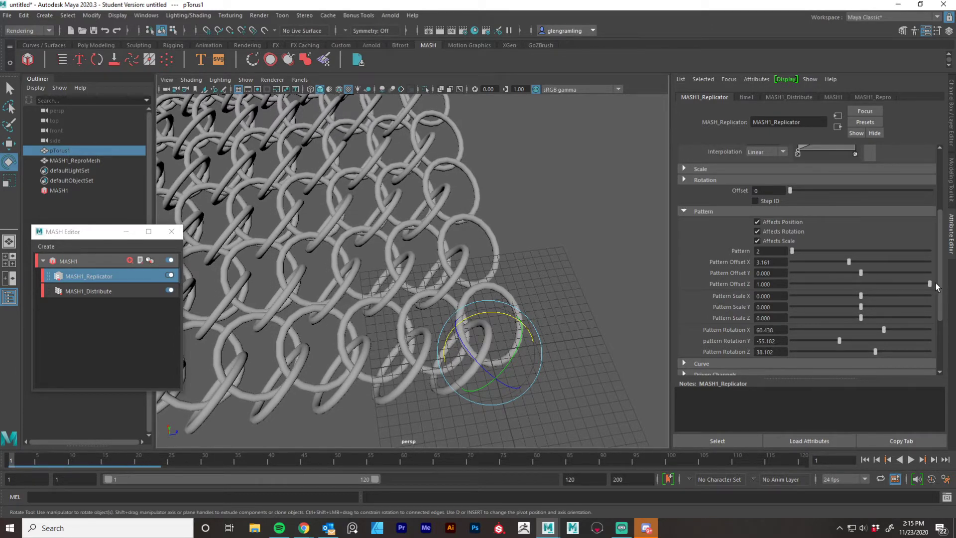
{"action": "left_click_drag", "start_coordinate": [369, 316], "coordinate": [323, 280], "text": "alt"}
{"action": "right_click_drag", "start_coordinate": [323, 280], "coordinate": [487, 283], "text": "alt"}
{"action": "left_click_drag", "start_coordinate": [487, 282], "coordinate": [457, 282], "text": "alt"}
{"action": "left_click_drag", "start_coordinate": [786, 283], "coordinate": [716, 282]}
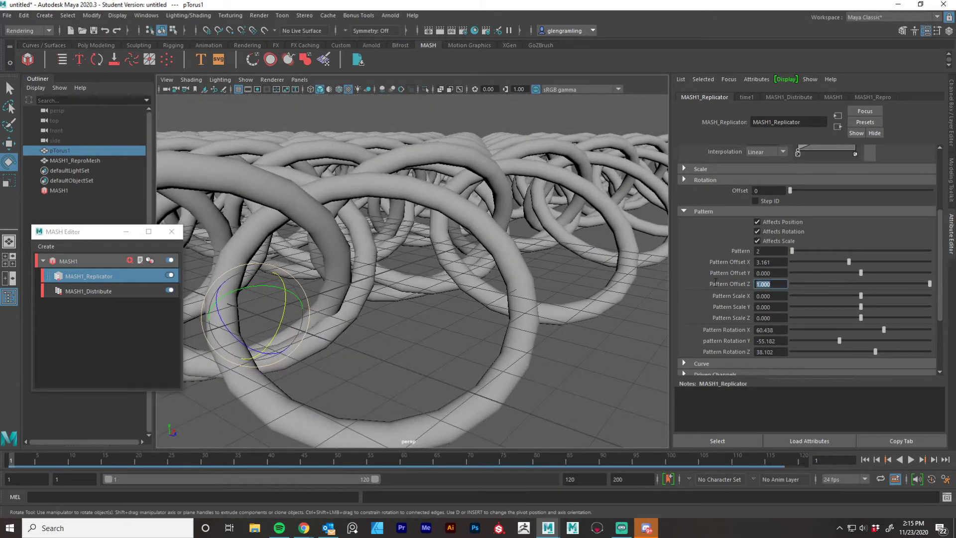
{"action": "type", "text": "1.5"}
{"action": "key", "text": "Return"}
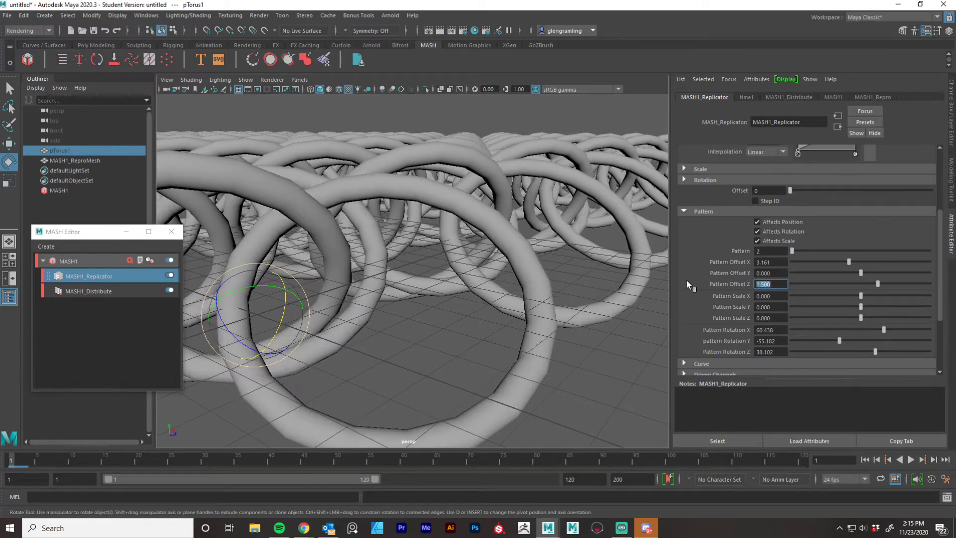
Step: Raise the replicator's Pattern Offset X to about 3.891 to space the alternating rings
{"action": "left_click_drag", "start_coordinate": [462, 332], "coordinate": [417, 344], "text": "alt"}
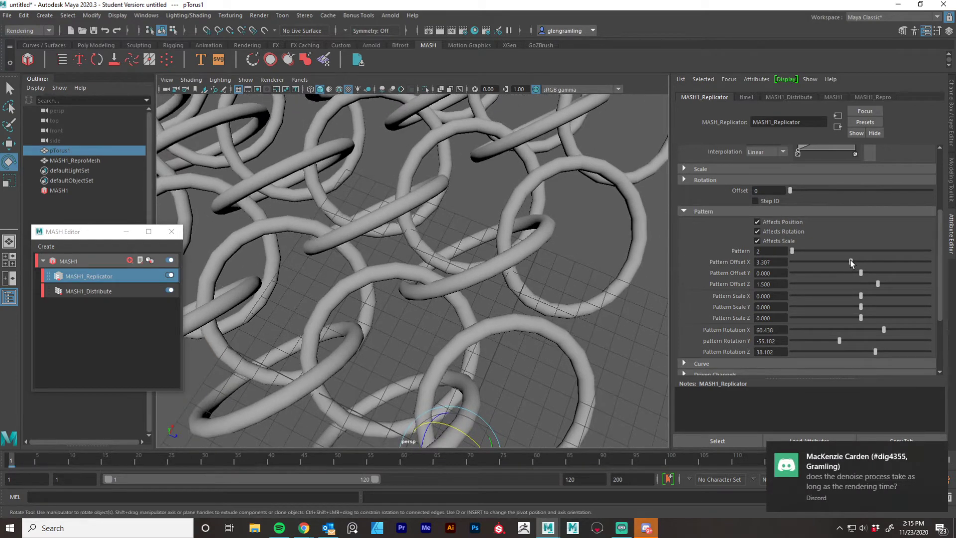
{"action": "left_click_drag", "start_coordinate": [849, 262], "coordinate": [860, 259]}
{"action": "left_click_drag", "start_coordinate": [519, 275], "coordinate": [497, 240], "text": "alt"}
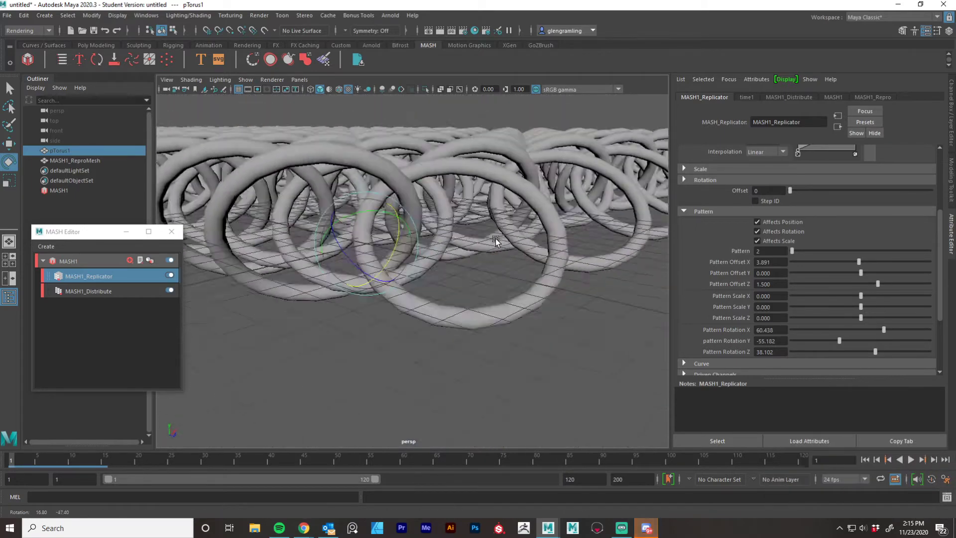
Step: Examine the ring sheet from several angles and distances to check how the rings interlock
{"action": "scroll", "coordinate": [479, 240], "scroll_direction": "down", "scroll_amount": 8}
{"action": "left_click_drag", "start_coordinate": [372, 285], "coordinate": [335, 292], "text": "alt"}
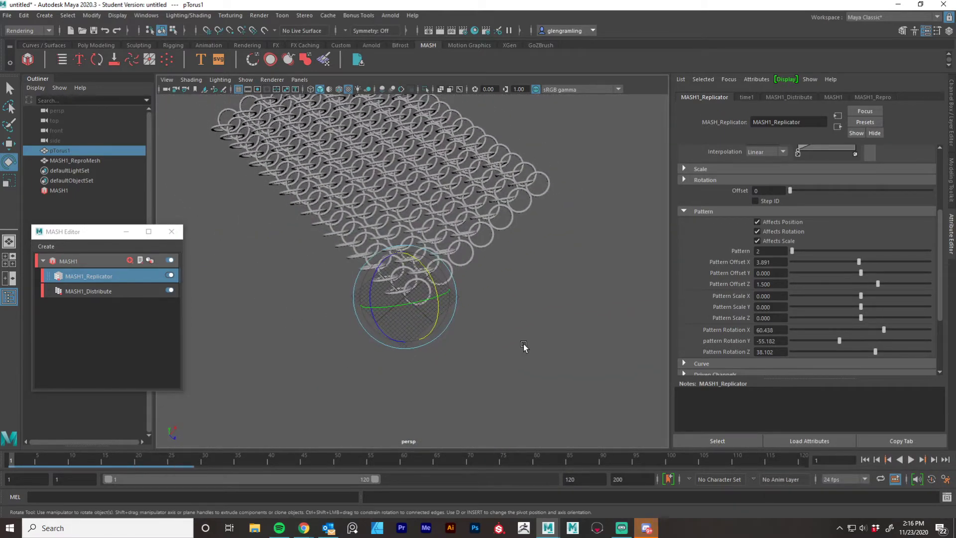
{"action": "left_click_drag", "start_coordinate": [501, 354], "coordinate": [448, 358], "text": "alt"}
{"action": "middle_click_drag", "start_coordinate": [450, 363], "coordinate": [364, 393], "text": "alt"}
{"action": "right_click_drag", "start_coordinate": [363, 392], "coordinate": [446, 390], "text": "alt"}
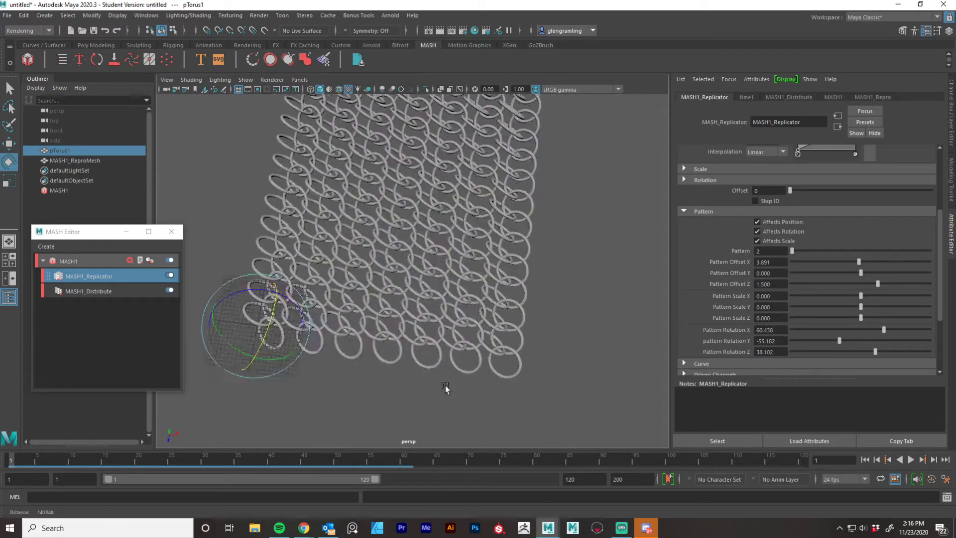
{"action": "left_click_drag", "start_coordinate": [446, 389], "coordinate": [411, 334], "text": "alt"}
{"action": "right_click_drag", "start_coordinate": [411, 335], "coordinate": [443, 337], "text": "alt"}
{"action": "middle_click_drag", "start_coordinate": [443, 336], "coordinate": [512, 332], "text": "alt"}
{"action": "right_click_drag", "start_coordinate": [512, 333], "coordinate": [452, 341], "text": "alt"}
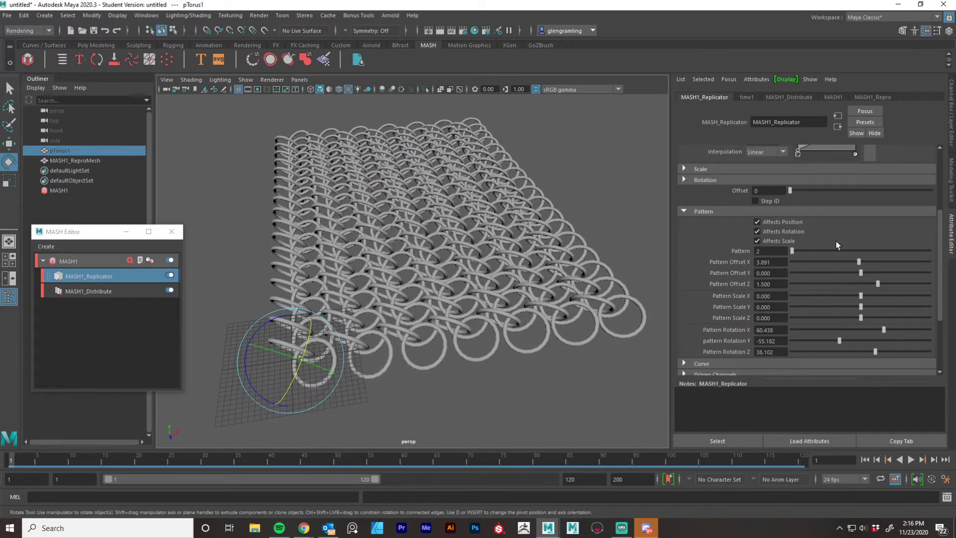
Step: Increase the replicator's Replicants to 100 to lengthen the chain mail sheet
{"action": "scroll", "coordinate": [836, 244], "scroll_direction": "up", "scroll_amount": 4}
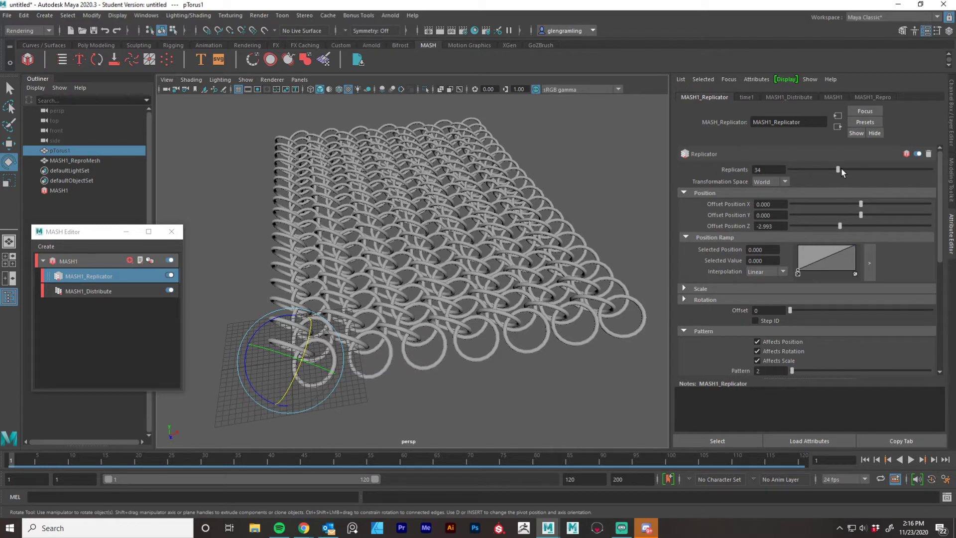
{"action": "left_click_drag", "start_coordinate": [841, 170], "coordinate": [890, 171]}
{"action": "left_click_drag", "start_coordinate": [565, 244], "coordinate": [330, 286], "text": "alt"}
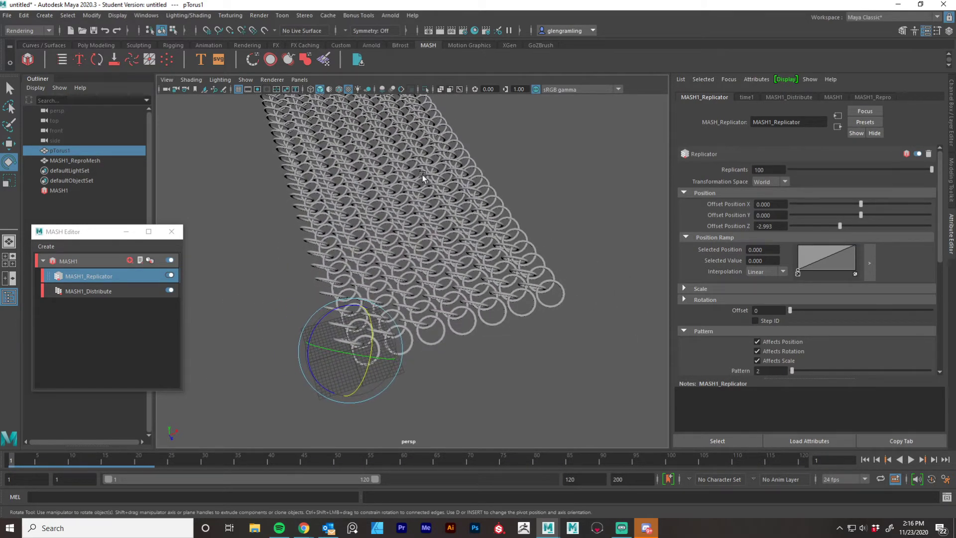
{"action": "mouse_move", "coordinate": [241, 345]}
{"action": "left_mouse_down", "text": "alt"}
{"action": "mouse_move", "coordinate": [242, 373]}
{"action": "mouse_move", "coordinate": [235, 334]}
{"action": "left_mouse_up", "text": "alt"}
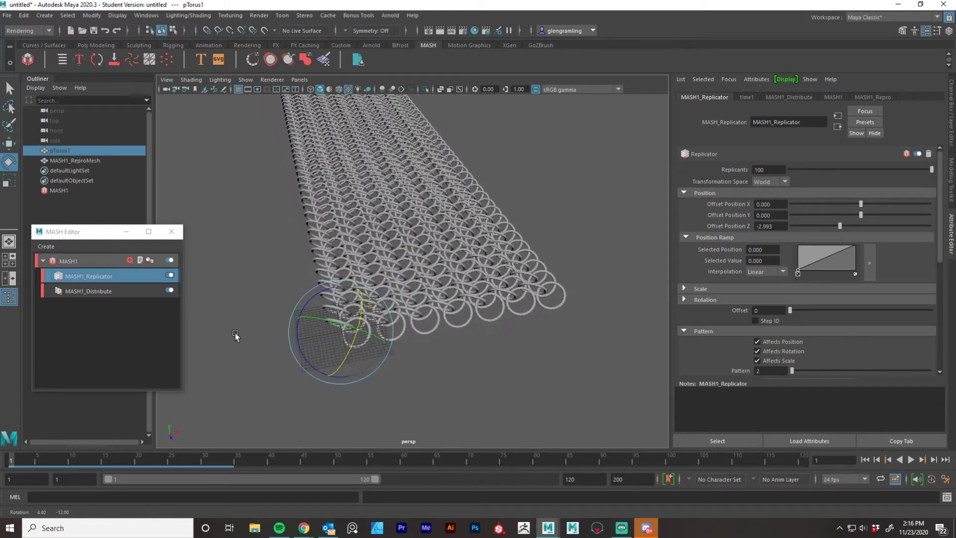
Step: Open the MASH1_Distribute settings and examine the lengthened sheet up close and as a whole
{"action": "left_click", "coordinate": [121, 291]}
{"action": "left_click_drag", "start_coordinate": [436, 348], "coordinate": [529, 314], "text": "alt"}
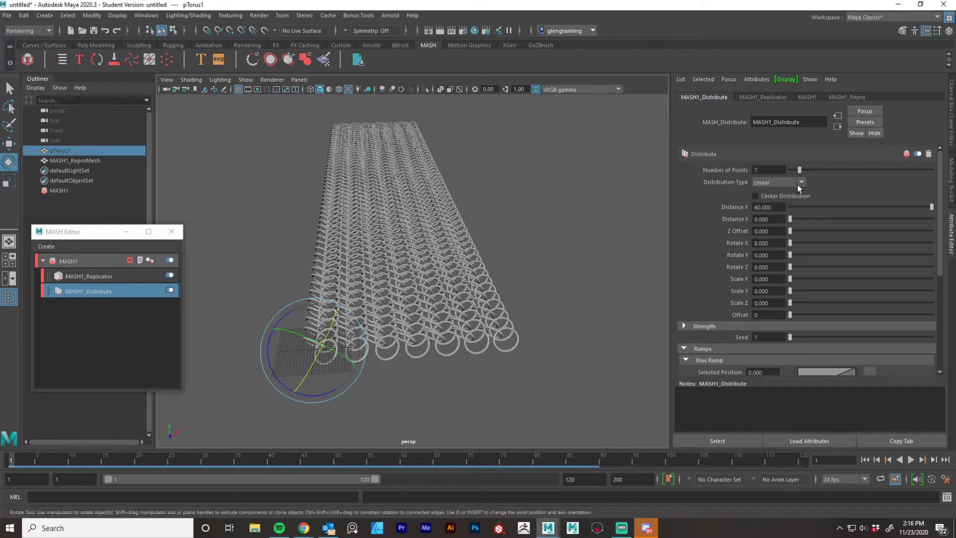
{"action": "scroll", "coordinate": [407, 334], "scroll_direction": "up", "scroll_amount": 6}
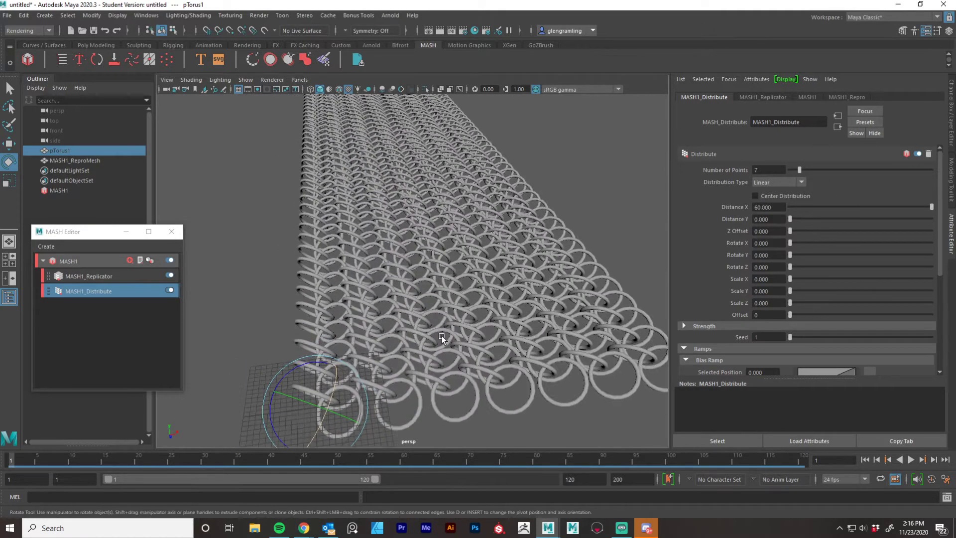
{"action": "scroll", "coordinate": [441, 335], "scroll_direction": "down", "scroll_amount": 8}
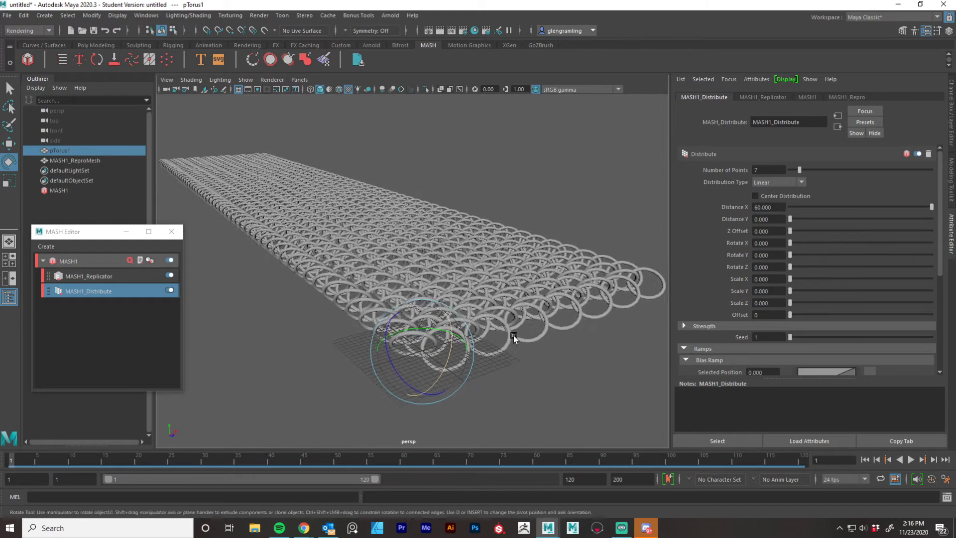
{"action": "scroll", "coordinate": [513, 336], "scroll_direction": "down", "scroll_amount": 3}
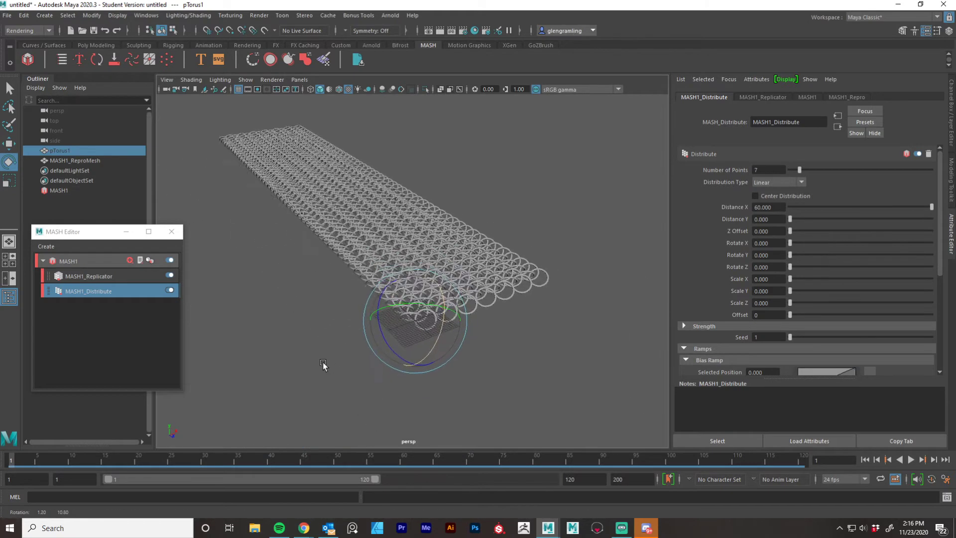
Step: Set Offset Position Z of MASH1_Replicator to -3 for even row spacing
{"action": "left_click", "coordinate": [121, 276]}
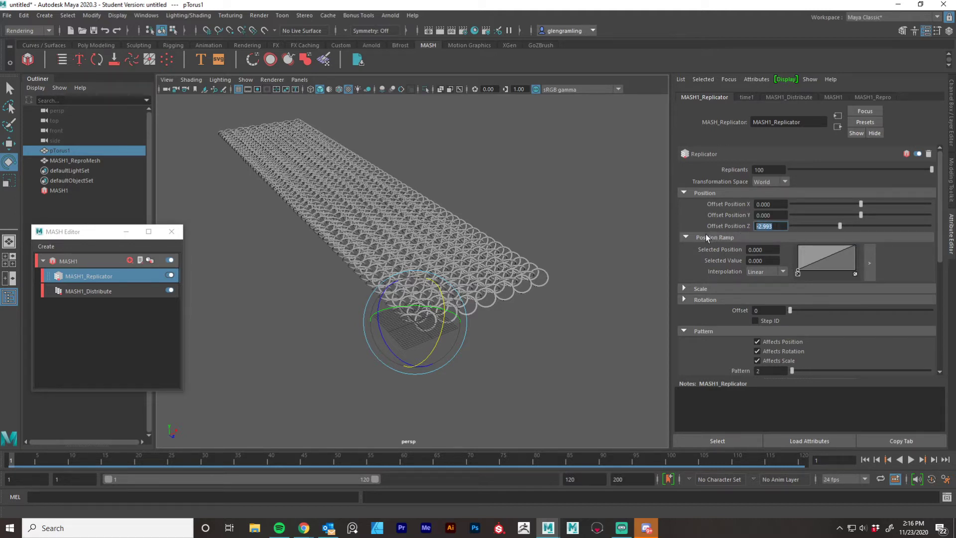
{"action": "type", "text": "-3"}
{"action": "key", "text": "Return"}
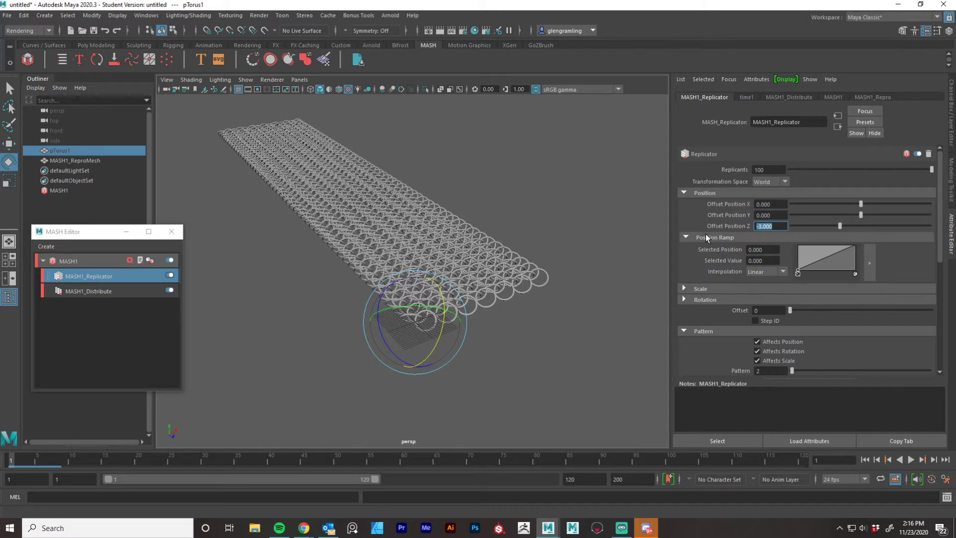
{"action": "left_click_drag", "start_coordinate": [393, 303], "coordinate": [301, 316], "text": "alt"}
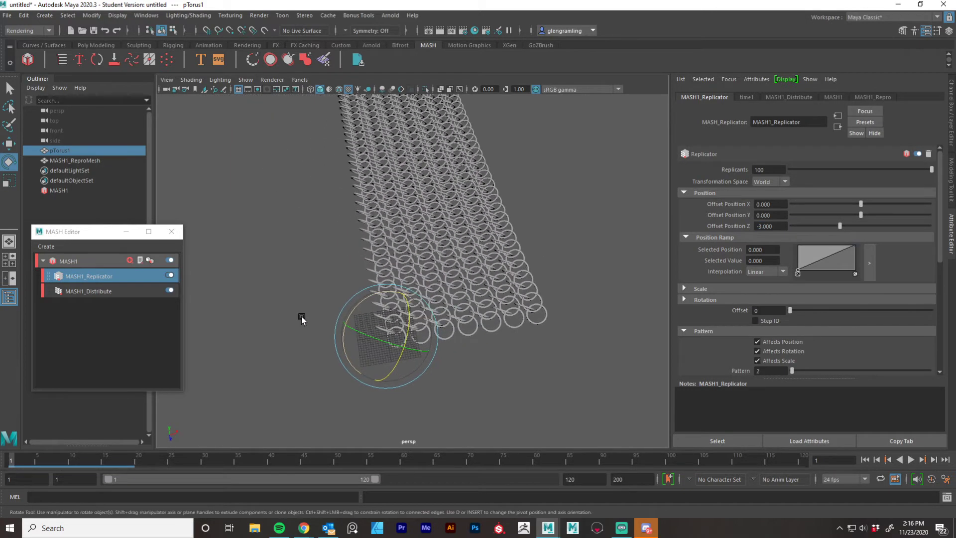
{"action": "scroll", "coordinate": [301, 315], "scroll_direction": "up", "scroll_amount": 4}
{"action": "left_click_drag", "start_coordinate": [364, 316], "coordinate": [405, 292], "text": "alt"}
{"action": "middle_click_drag", "start_coordinate": [453, 277], "coordinate": [408, 304], "text": "alt"}
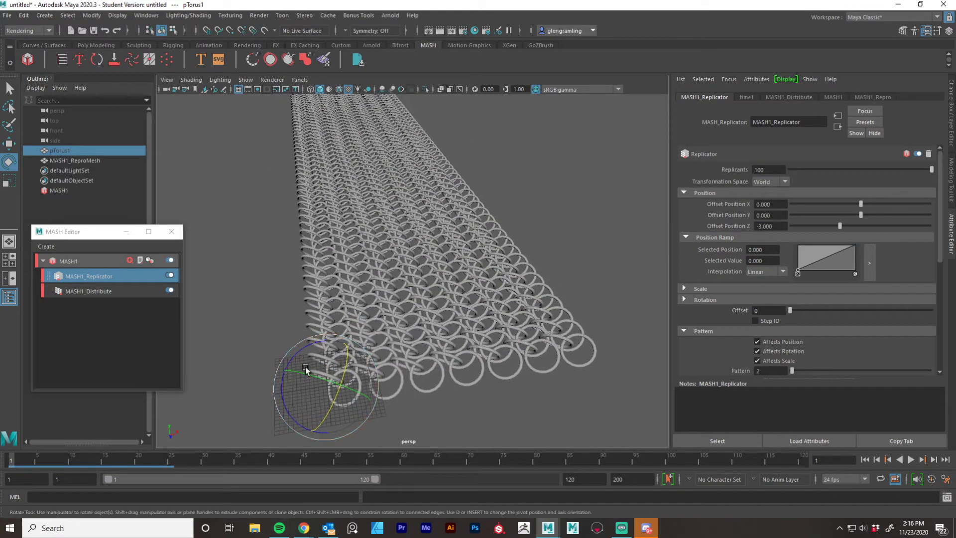
Step: Try to raise the Replicants of MASH1_Replicator above 100
{"action": "left_click_drag", "start_coordinate": [378, 351], "coordinate": [234, 366], "text": "alt"}
{"action": "scroll", "coordinate": [319, 383], "scroll_direction": "down", "scroll_amount": 4}
{"action": "mouse_move", "coordinate": [930, 170]}
{"action": "left_mouse_down"}
{"action": "mouse_move", "coordinate": [898, 173]}
{"action": "mouse_move", "coordinate": [934, 163]}
{"action": "left_mouse_up"}
{"action": "left_click_drag", "start_coordinate": [460, 322], "coordinate": [455, 291], "text": "alt"}
{"action": "scroll", "coordinate": [436, 292], "scroll_direction": "up", "scroll_amount": 4}
{"action": "scroll", "coordinate": [296, 343], "scroll_direction": "up", "scroll_amount": 3}
Step: Reduce the Number of Points in MASH1_Distribute to 1 so a single column of rings remains
{"action": "left_click", "coordinate": [87, 291]}
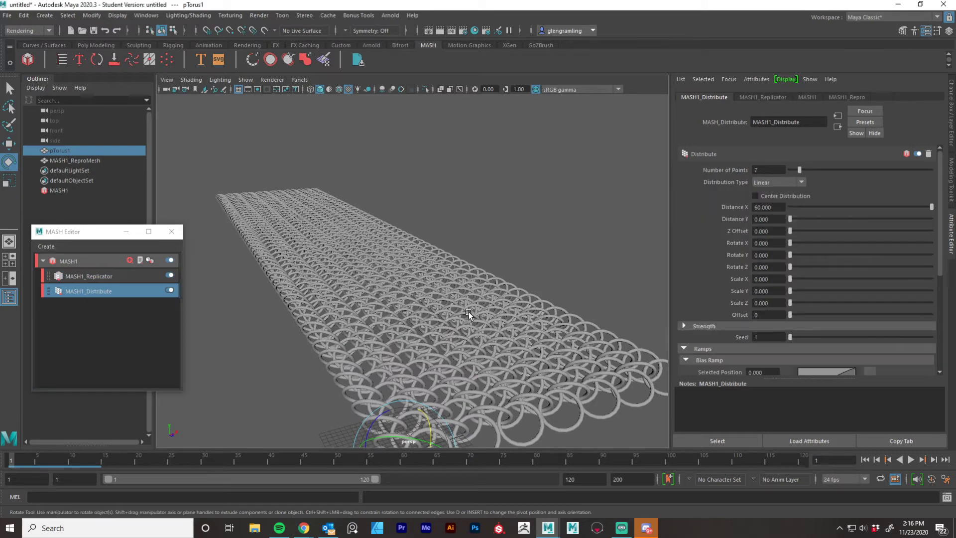
{"action": "scroll", "coordinate": [468, 312], "scroll_direction": "down", "scroll_amount": 5}
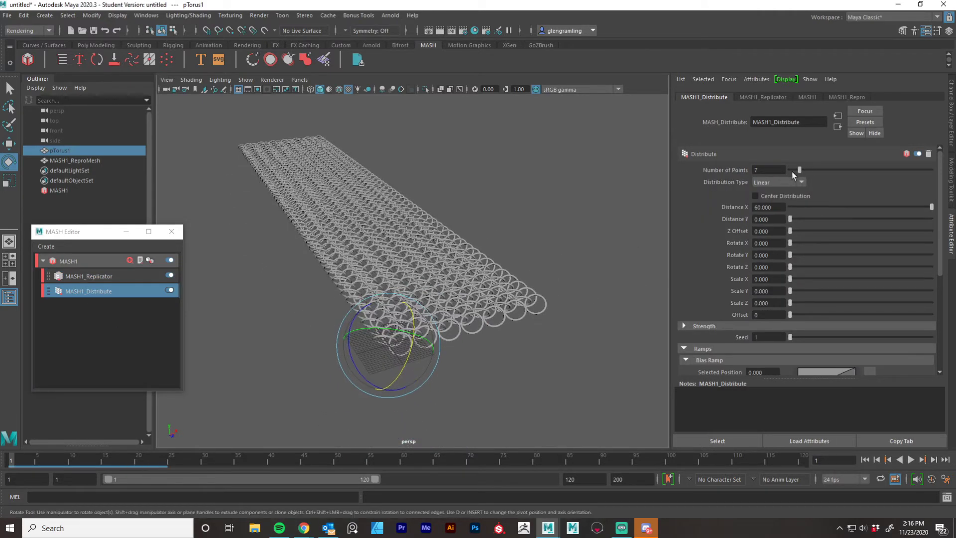
{"action": "left_click_drag", "start_coordinate": [796, 170], "coordinate": [791, 170]}
{"action": "left_click_drag", "start_coordinate": [384, 302], "coordinate": [358, 292], "text": "alt"}
{"action": "right_click_drag", "start_coordinate": [358, 292], "coordinate": [384, 296], "text": "alt"}
{"action": "left_click_drag", "start_coordinate": [384, 295], "coordinate": [412, 311], "text": "alt"}
{"action": "middle_click_drag", "start_coordinate": [411, 314], "coordinate": [465, 316], "text": "alt"}
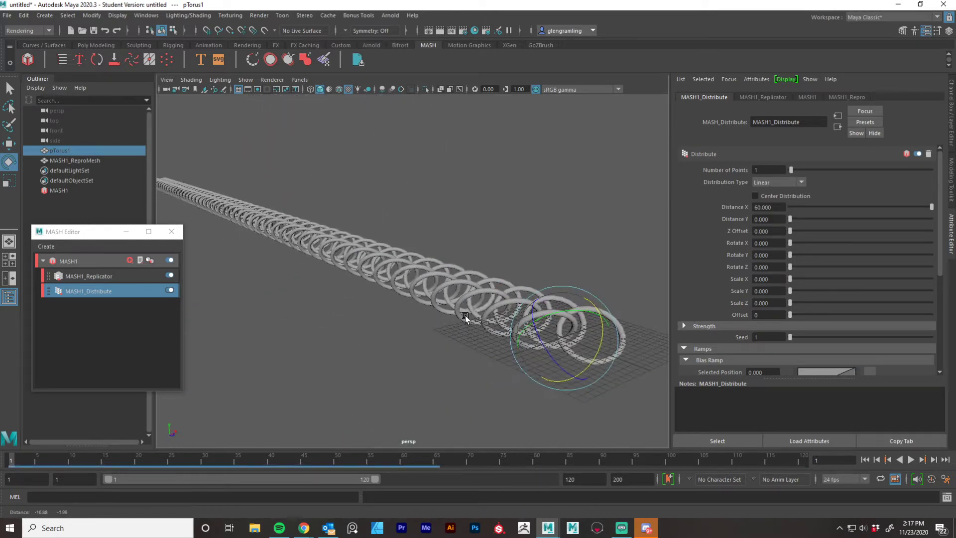
Step: Add a second Replicator node to the MASH1 network
{"action": "left_click", "coordinate": [84, 276]}
{"action": "left_click_drag", "start_coordinate": [486, 331], "coordinate": [439, 377], "text": "alt"}
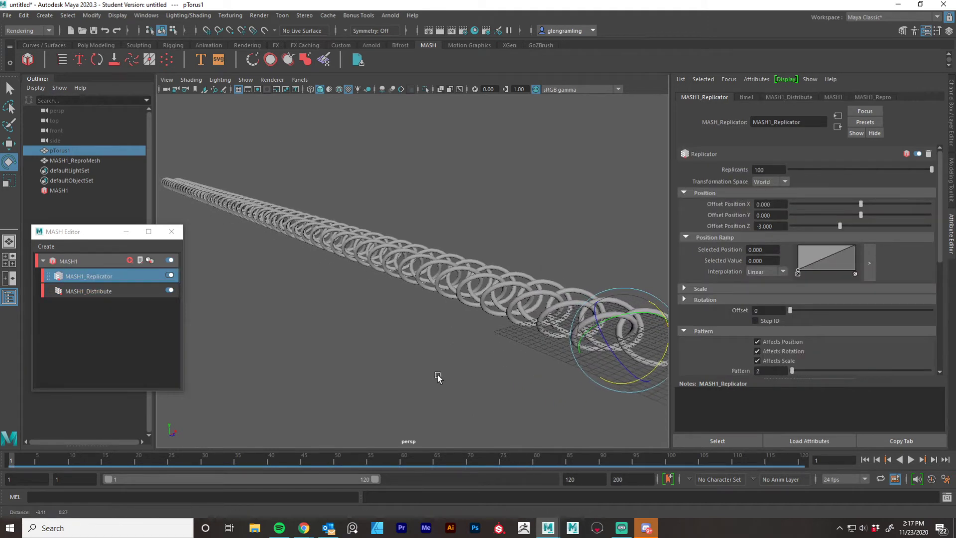
{"action": "left_click", "coordinate": [833, 98]}
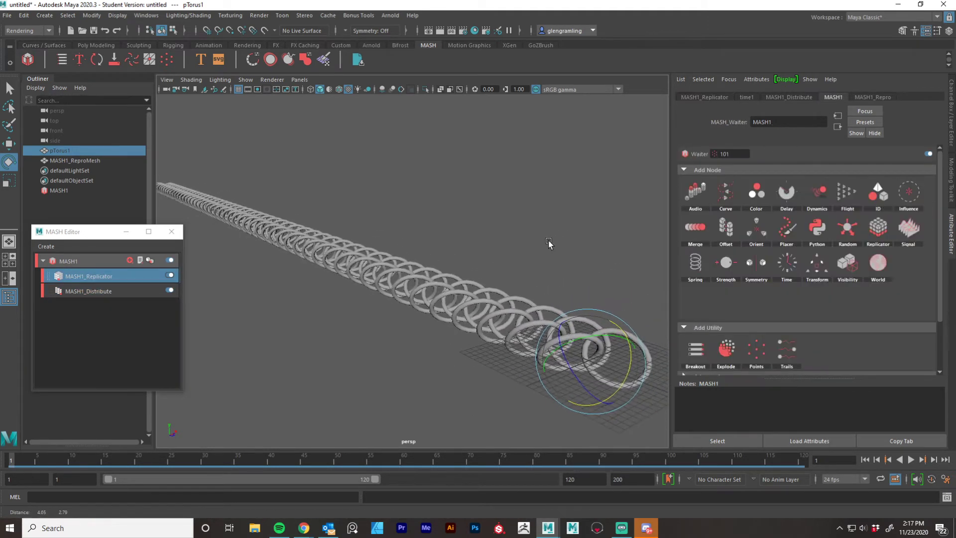
{"action": "left_click", "coordinate": [884, 229]}
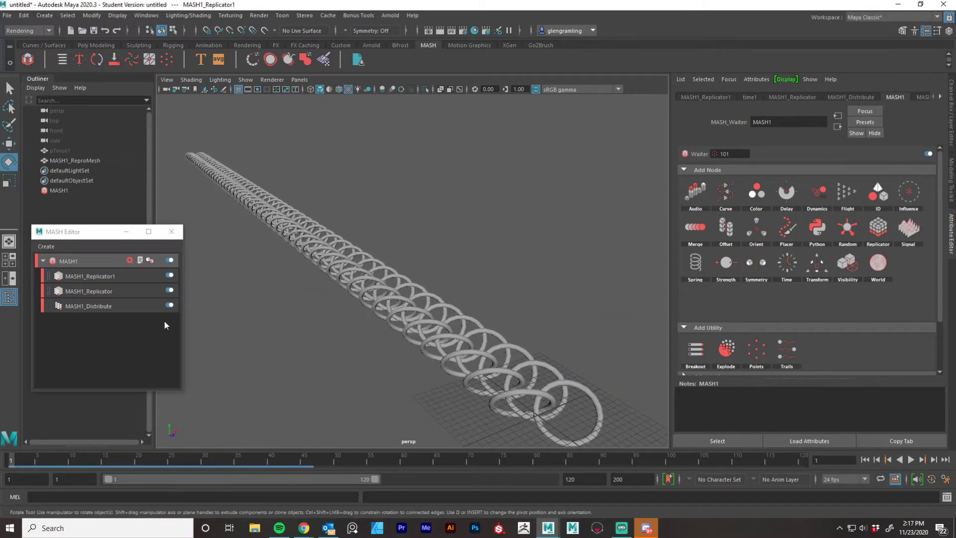
Step: Set Offset Position Z of MASH1_Replicator1 to 0 and its Offset Position X to about -0.730
{"action": "left_click", "coordinate": [111, 279]}
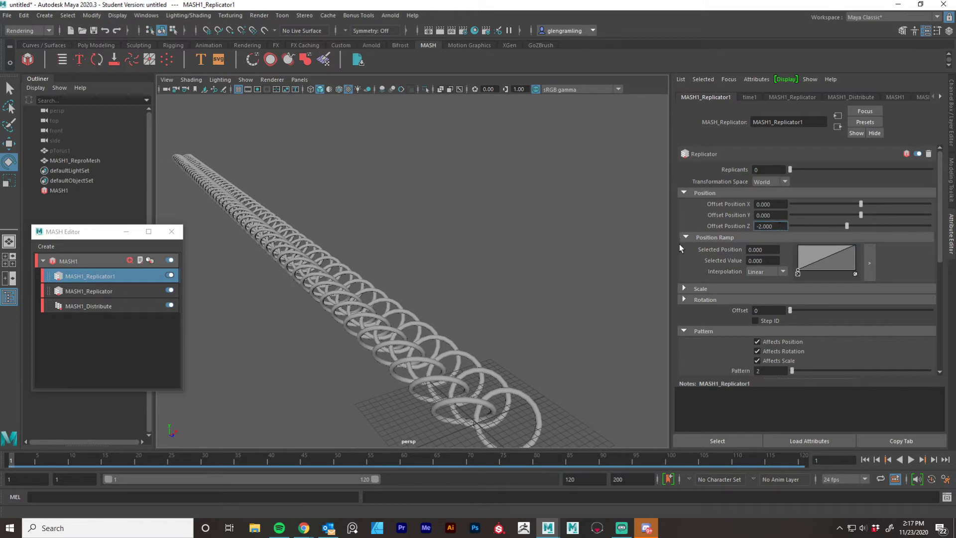
{"action": "type", "text": "0"}
{"action": "key", "text": "Return"}
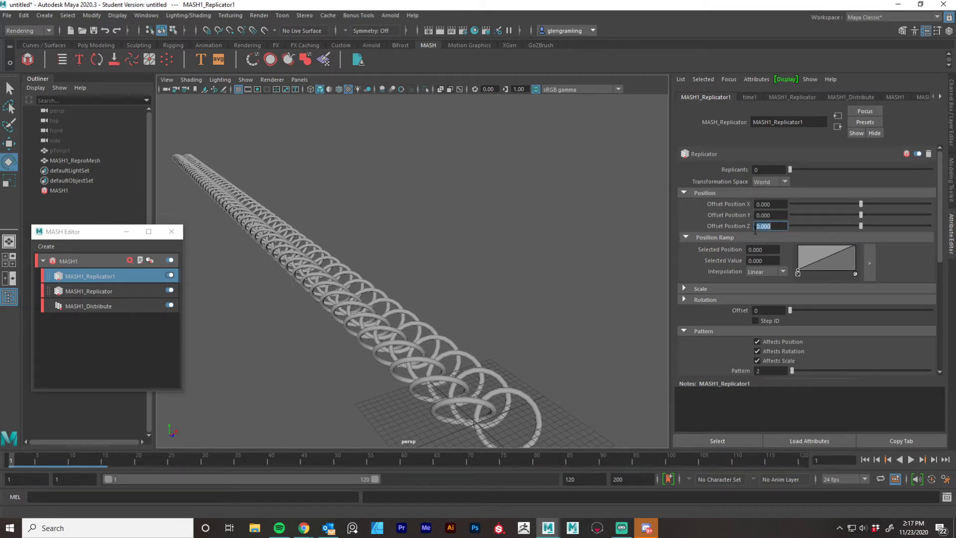
{"action": "left_click_drag", "start_coordinate": [861, 204], "coordinate": [855, 203]}
Step: Set the Replicants of MASH1_Replicator1 to 14
{"action": "left_click_drag", "start_coordinate": [791, 170], "coordinate": [916, 168]}
{"action": "left_click_drag", "start_coordinate": [813, 169], "coordinate": [861, 170]}
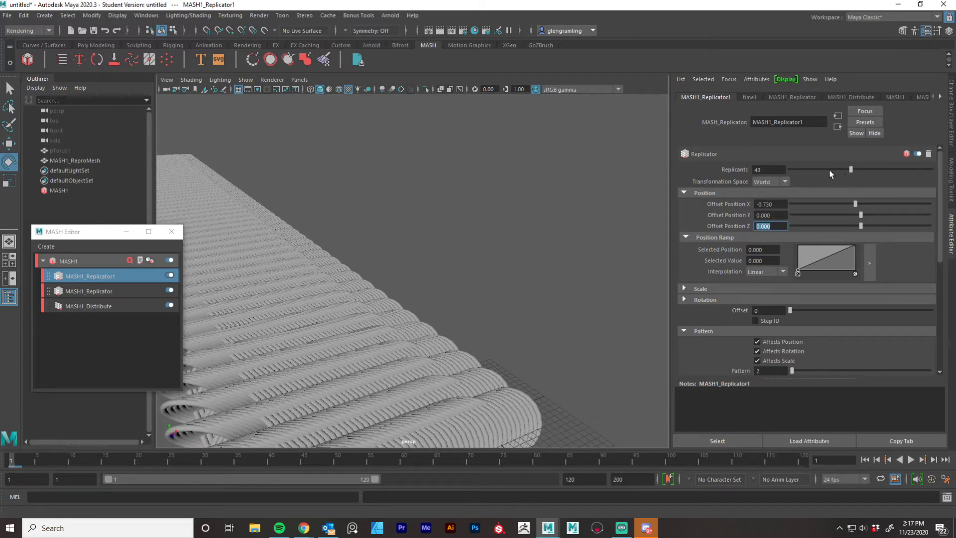
{"action": "left_click_drag", "start_coordinate": [815, 172], "coordinate": [812, 172]}
{"action": "left_click_drag", "start_coordinate": [535, 287], "coordinate": [543, 290], "text": "alt"}
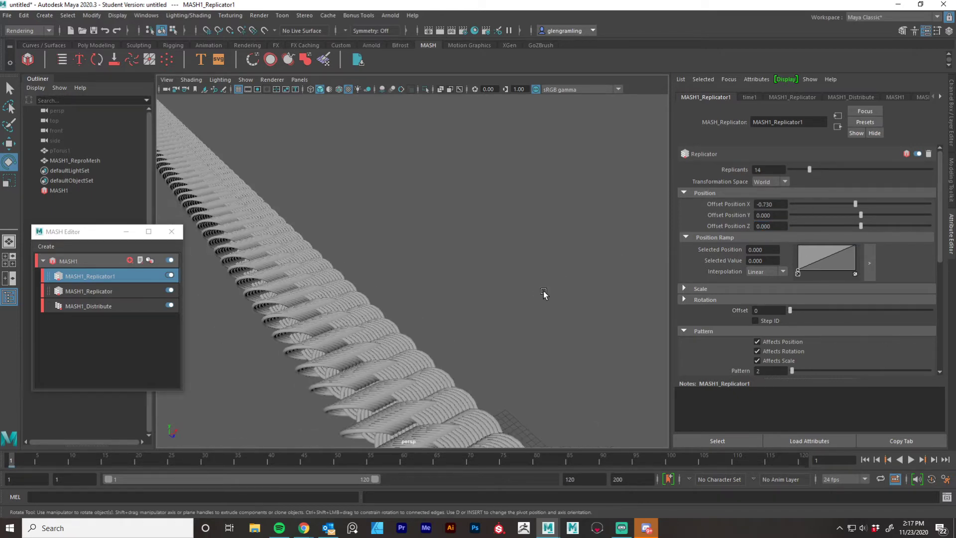
{"action": "middle_click_drag", "start_coordinate": [564, 282], "coordinate": [601, 259], "text": "alt"}
{"action": "scroll", "coordinate": [549, 241], "scroll_direction": "down", "scroll_amount": 5}
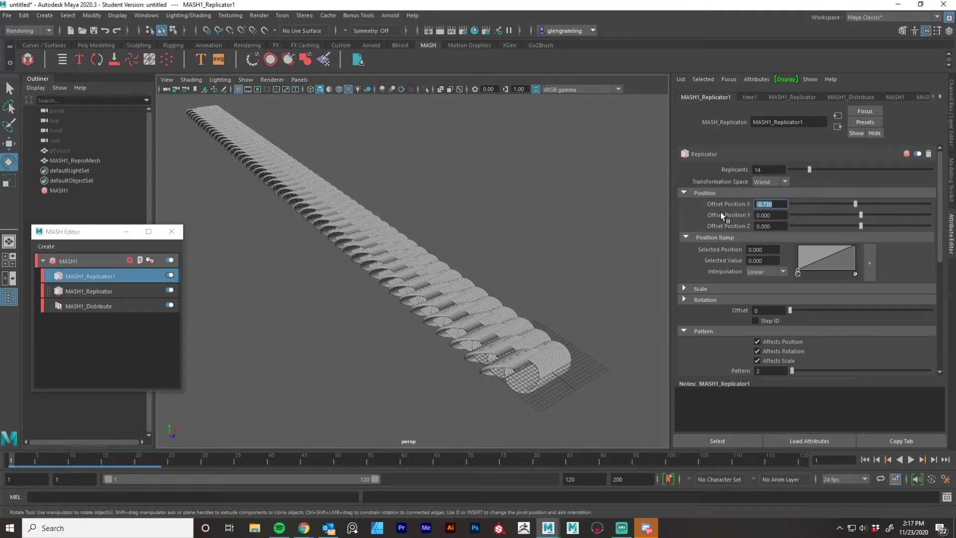
Step: Try an Offset Position X of 3 on MASH1_Replicator1 and check how the ring columns overlap
{"action": "type", "text": "3"}
{"action": "key", "text": "Return"}
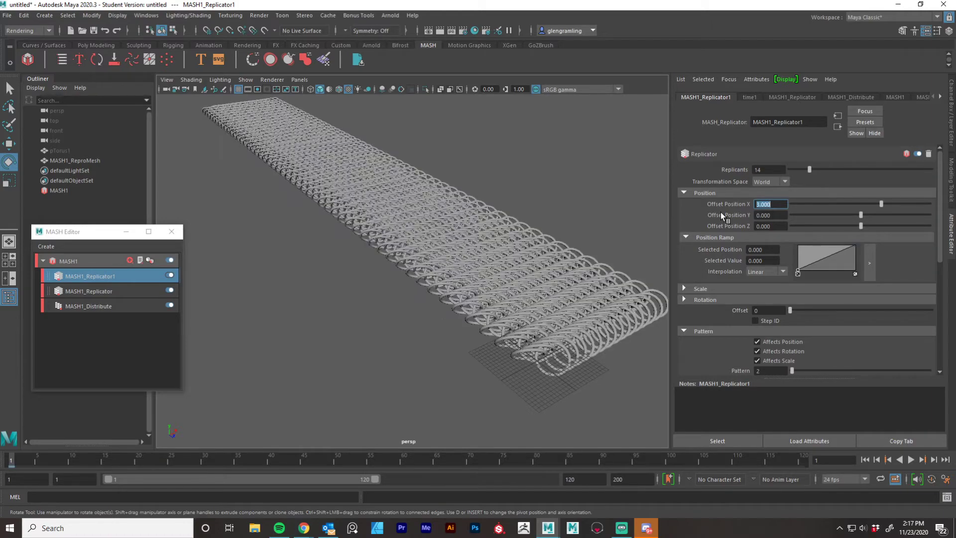
{"action": "right_click_drag", "start_coordinate": [382, 309], "coordinate": [517, 343], "text": "alt"}
{"action": "left_click_drag", "start_coordinate": [517, 343], "coordinate": [431, 358], "text": "alt"}
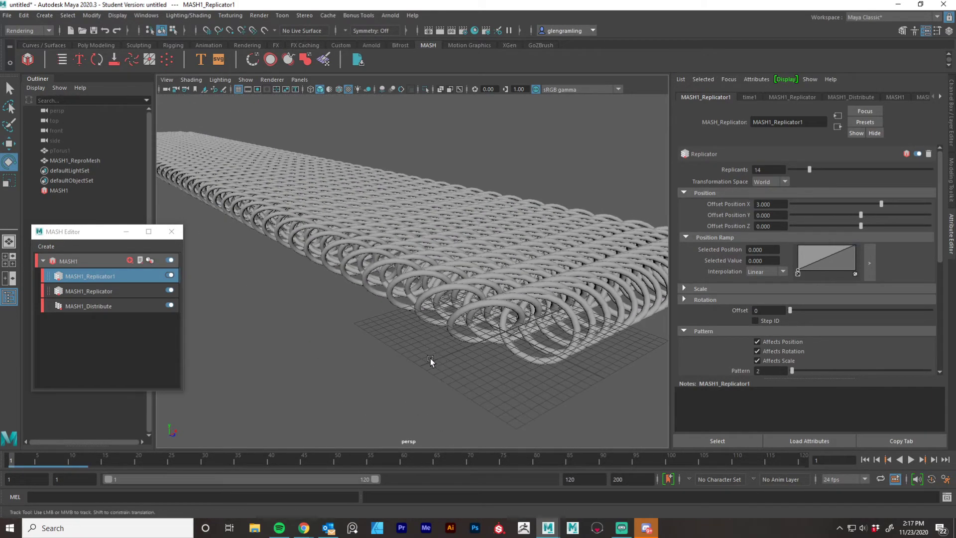
{"action": "right_click_drag", "start_coordinate": [431, 358], "coordinate": [471, 361], "text": "alt"}
{"action": "left_click_drag", "start_coordinate": [472, 360], "coordinate": [511, 344], "text": "alt"}
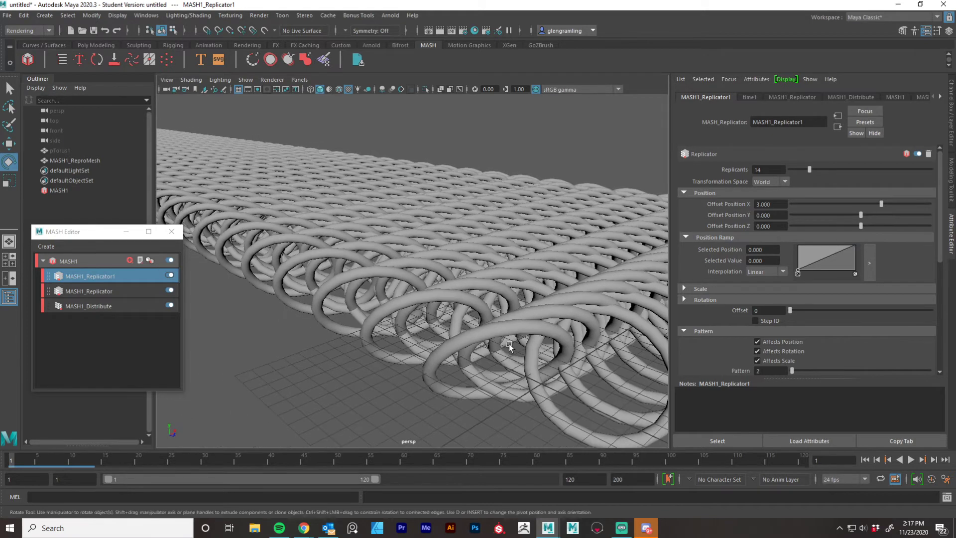
Step: Increase Offset Position X of MASH1_Replicator1 to 10 so neighbouring ring columns spread out and interlock
{"action": "left_click_drag", "start_coordinate": [886, 202], "coordinate": [902, 202]}
{"action": "left_click_drag", "start_coordinate": [510, 309], "coordinate": [515, 309], "text": "alt"}
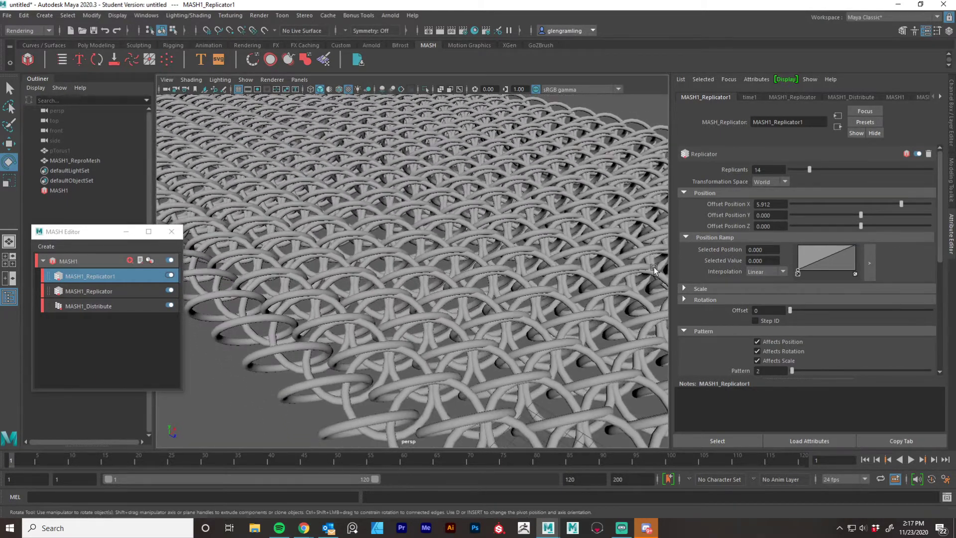
{"action": "left_click_drag", "start_coordinate": [902, 203], "coordinate": [940, 199]}
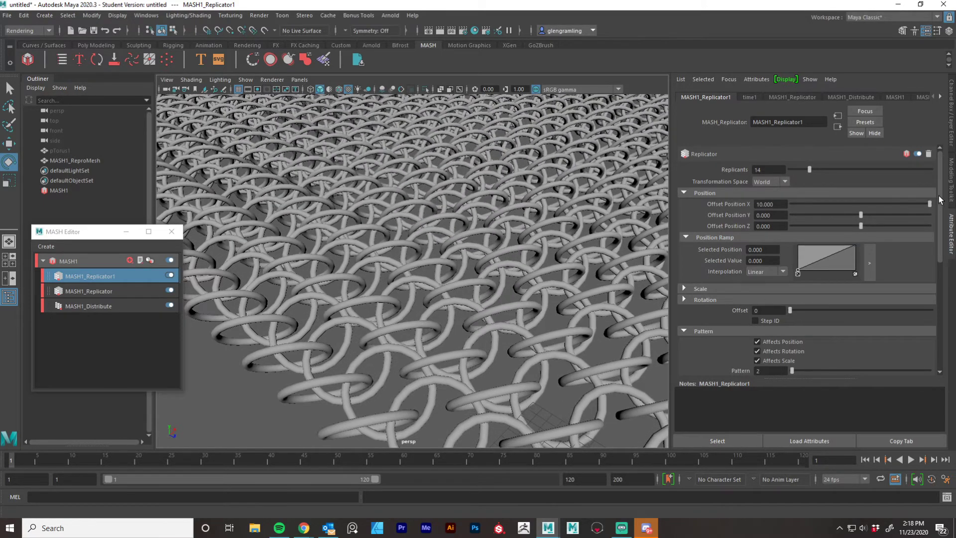
{"action": "left_click_drag", "start_coordinate": [294, 370], "coordinate": [534, 295], "text": "alt"}
{"action": "scroll", "coordinate": [318, 324], "scroll_direction": "down", "scroll_amount": 6}
{"action": "scroll", "coordinate": [534, 296], "scroll_direction": "down", "scroll_amount": 4}
{"action": "left_click_drag", "start_coordinate": [404, 314], "coordinate": [456, 309], "text": "alt"}
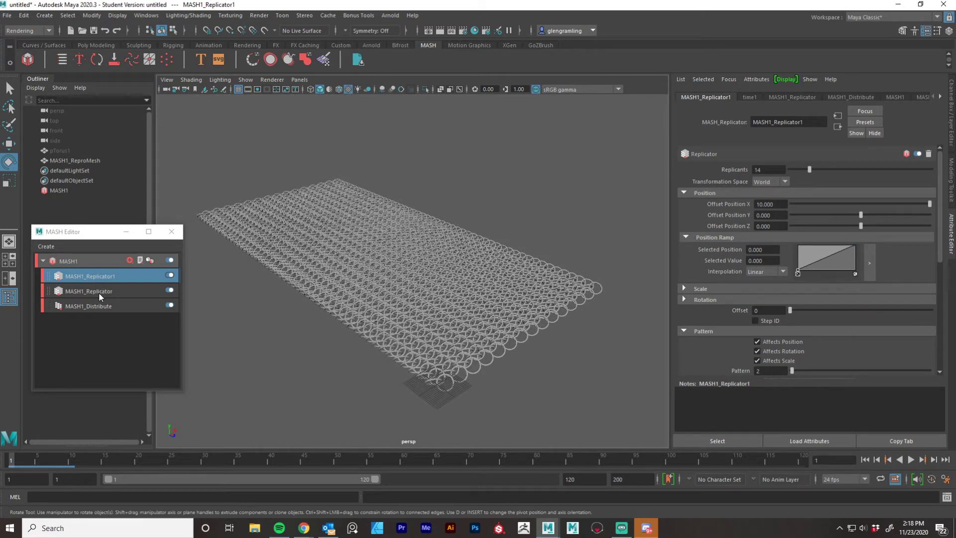
Step: Rename MASH1_Replicator to MASH1_ReplicatorZ and MASH1_Replicator1 to MASH1_ReplicatorX
{"action": "double_click", "coordinate": [110, 293]}
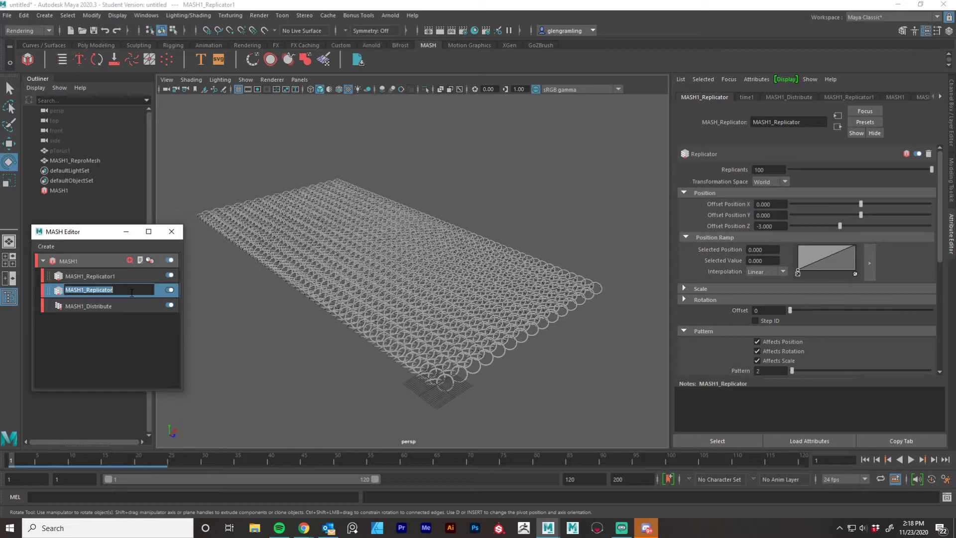
{"action": "type", "text": "Z"}
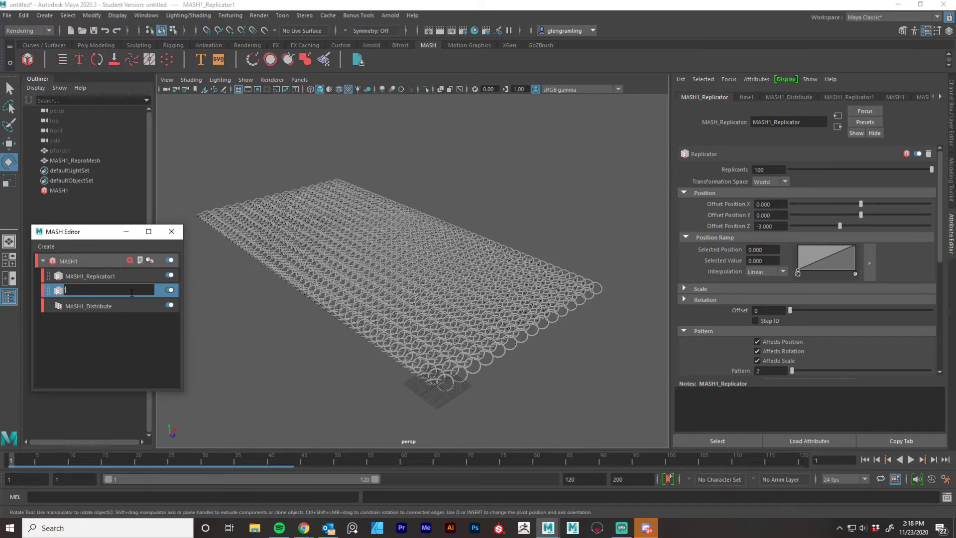
{"action": "key", "text": "Return"}
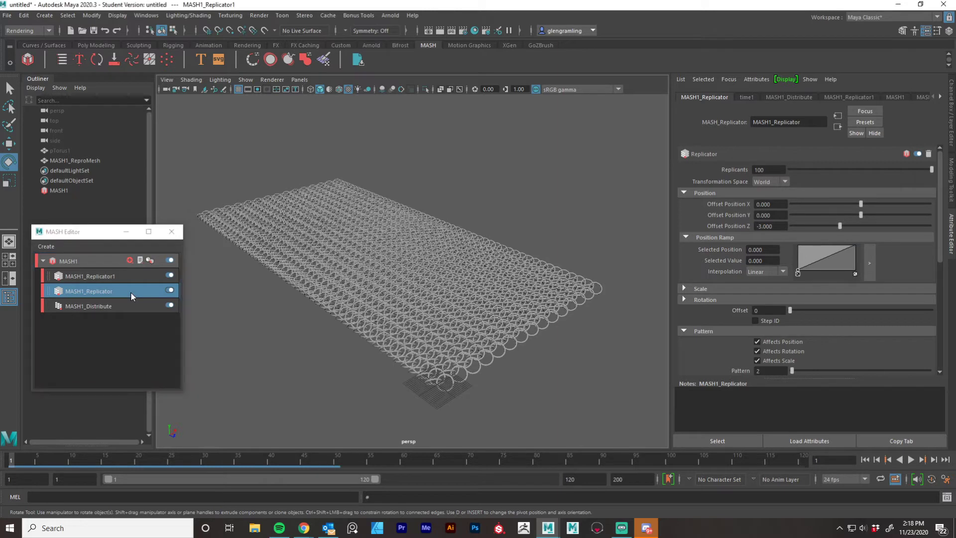
{"action": "double_click", "coordinate": [131, 292]}
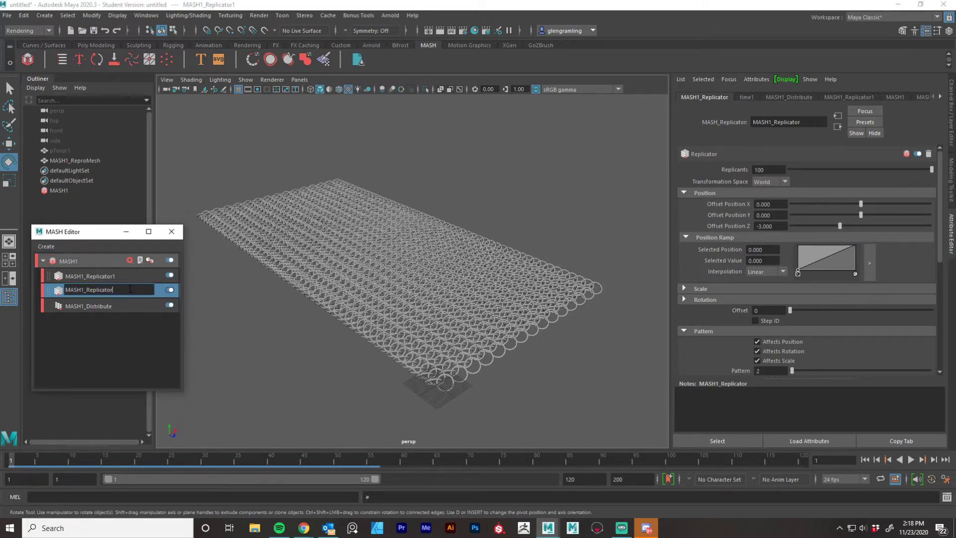
{"action": "key", "text": "Return"}
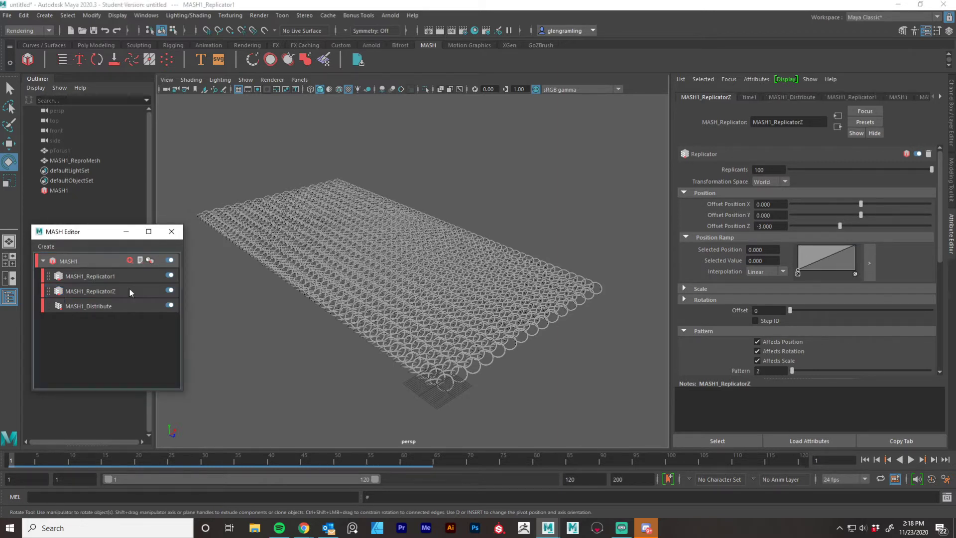
{"action": "double_click", "coordinate": [112, 273]}
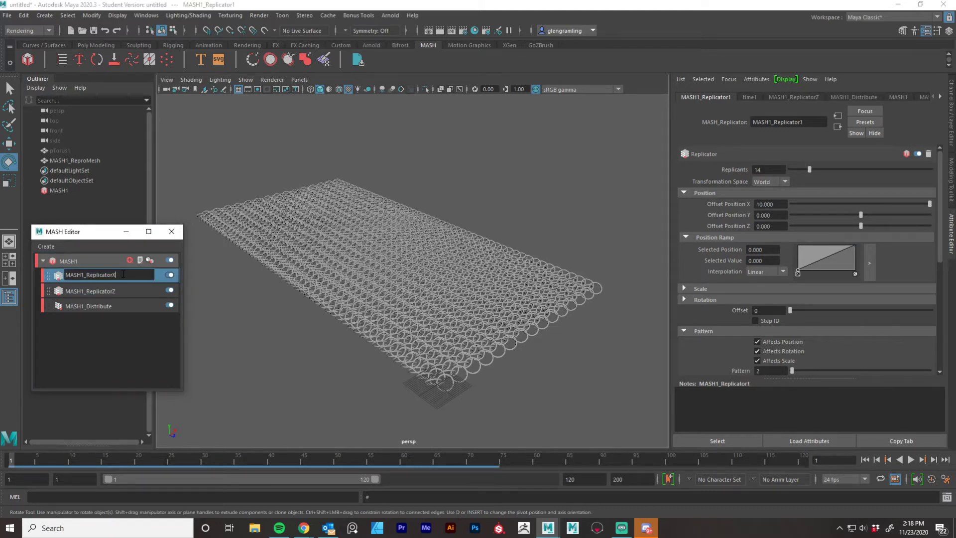
{"action": "key", "text": "Return"}
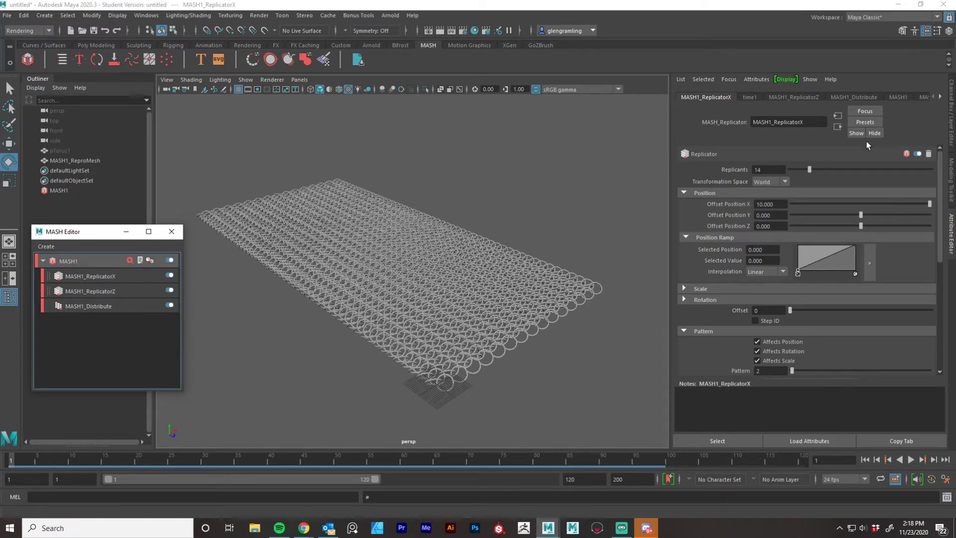
Step: Set the Replicants of MASH1_ReplicatorX to 27 and move the MASH Editor clear of the ring sheet
{"action": "mouse_move", "coordinate": [816, 165]}
{"action": "left_mouse_down"}
{"action": "mouse_move", "coordinate": [844, 170]}
{"action": "mouse_move", "coordinate": [834, 170]}
{"action": "left_mouse_up"}
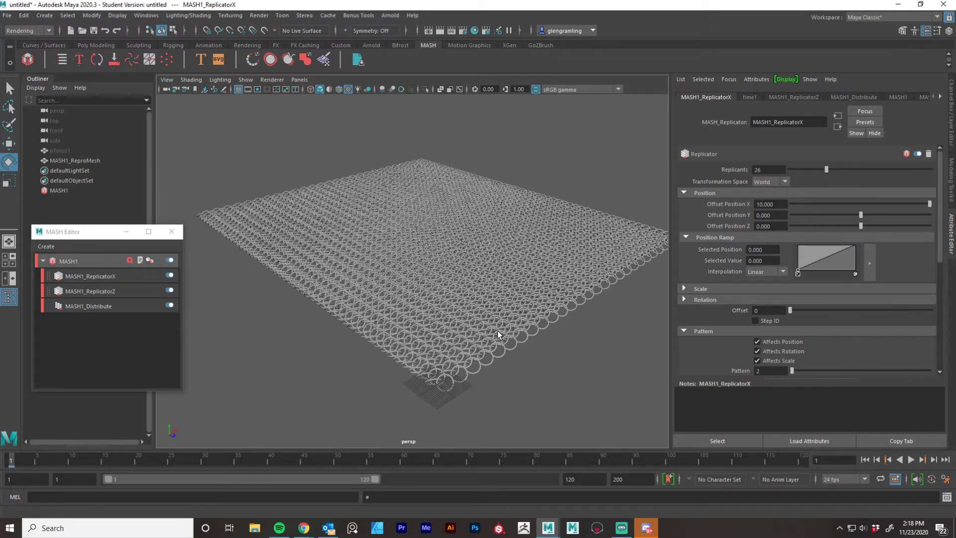
{"action": "scroll", "coordinate": [387, 320], "scroll_direction": "up", "scroll_amount": 6}
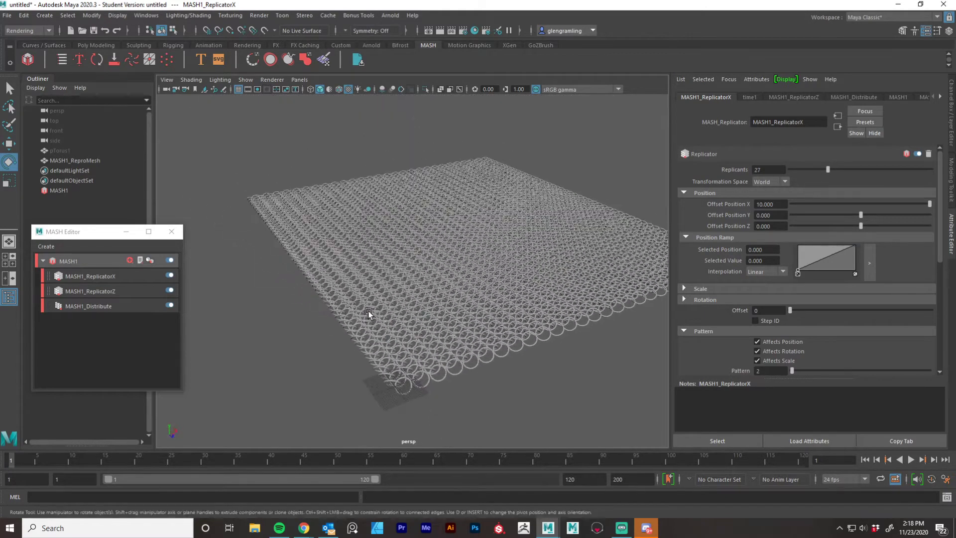
{"action": "left_click_drag", "start_coordinate": [482, 307], "coordinate": [403, 246], "text": "alt"}
{"action": "right_click_drag", "start_coordinate": [402, 246], "coordinate": [419, 279], "text": "alt"}
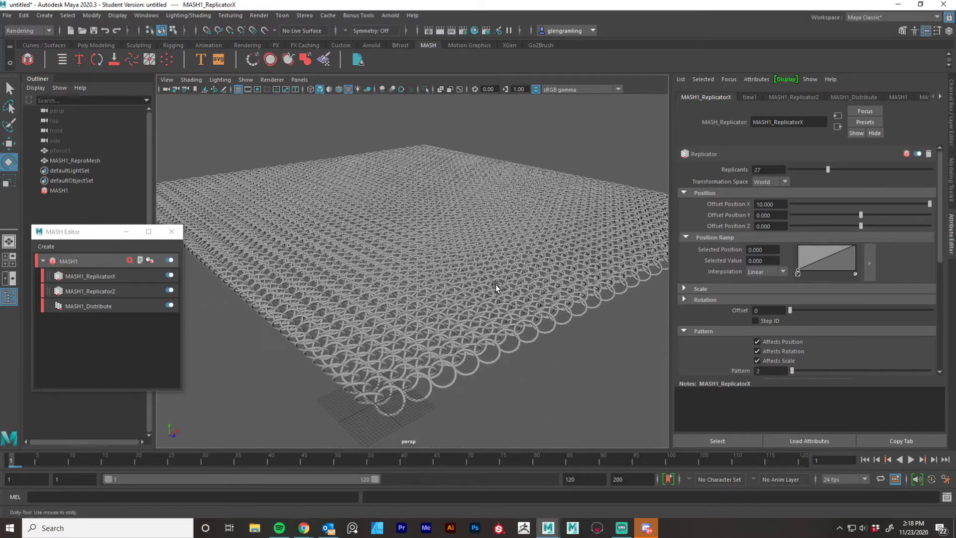
{"action": "right_click_drag", "start_coordinate": [495, 285], "coordinate": [447, 297], "text": "alt"}
{"action": "mouse_move", "coordinate": [446, 297]}
{"action": "left_mouse_down", "text": "alt"}
{"action": "mouse_move", "coordinate": [468, 318]}
{"action": "mouse_move", "coordinate": [461, 289]}
{"action": "mouse_move", "coordinate": [441, 294]}
{"action": "left_mouse_up", "text": "alt"}
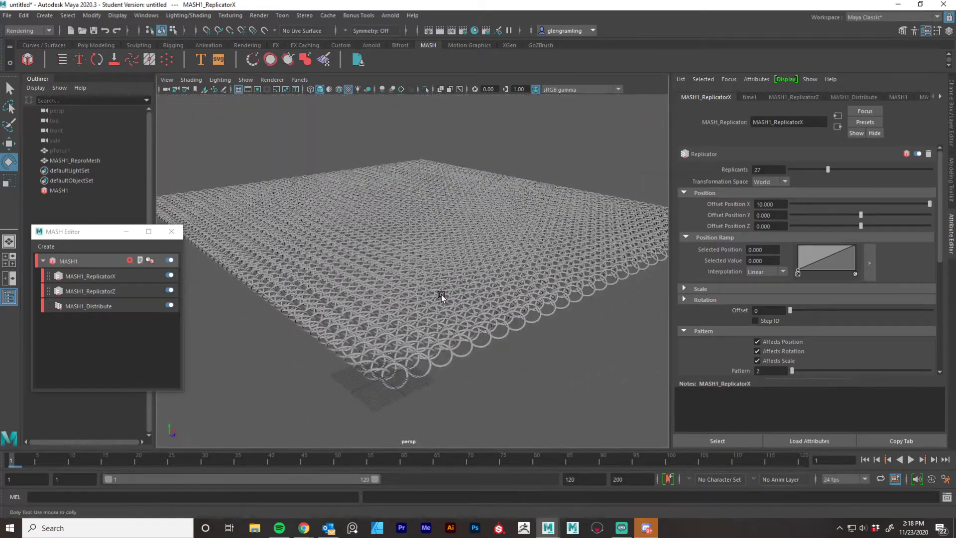
{"action": "scroll", "coordinate": [441, 294], "scroll_direction": "up", "scroll_amount": 4}
{"action": "left_click_drag", "start_coordinate": [101, 235], "coordinate": [74, 250]}
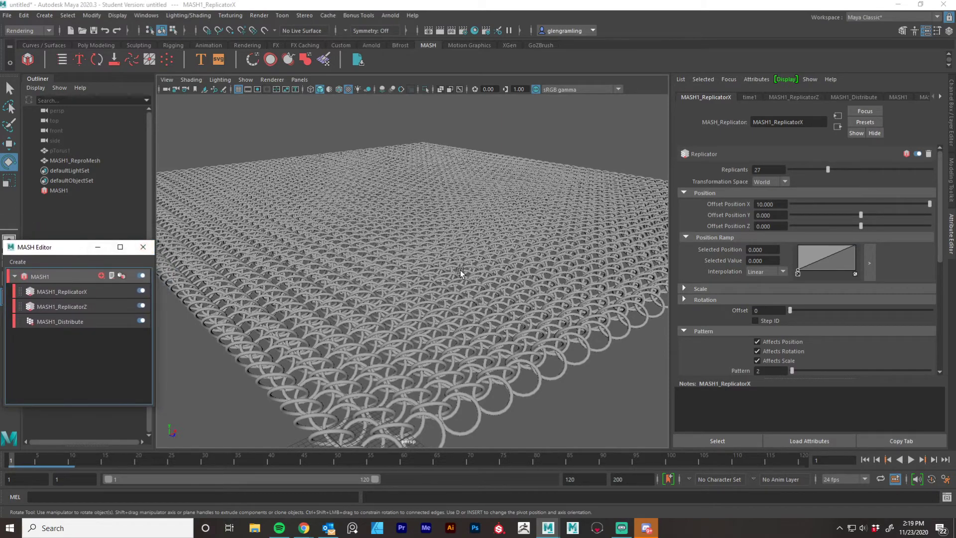
{"action": "scroll", "coordinate": [460, 270], "scroll_direction": "down", "scroll_amount": 3}
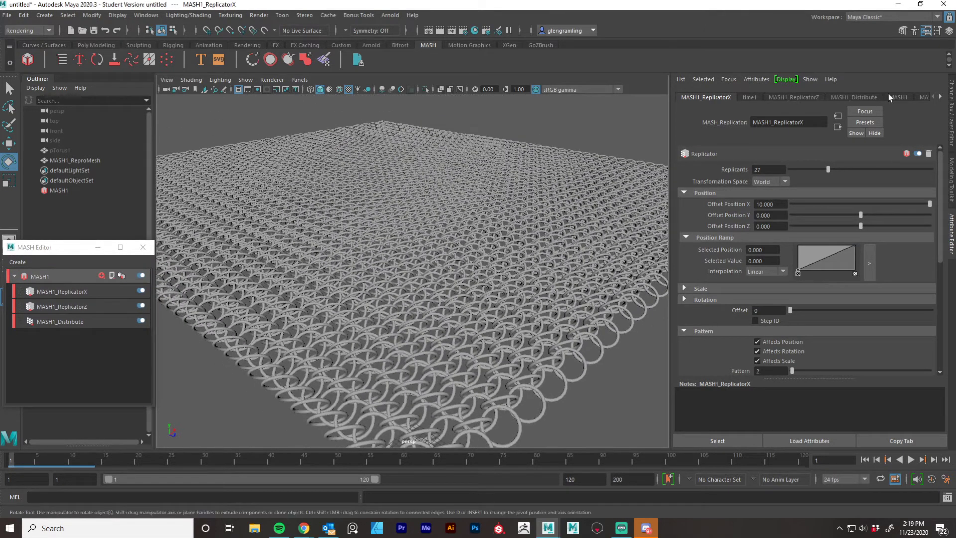
Step: Add a Signal node to the MASH1 network
{"action": "left_click", "coordinate": [899, 96]}
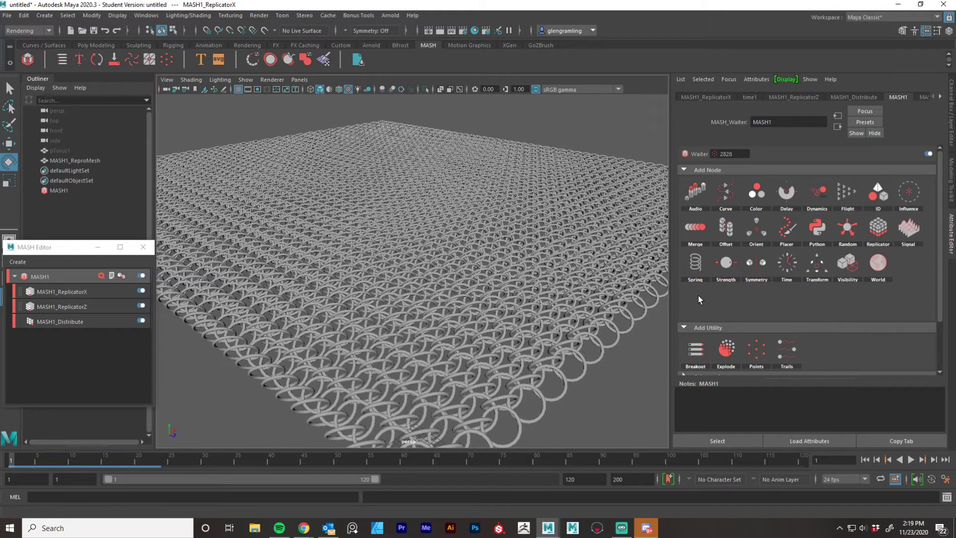
{"action": "scroll", "coordinate": [392, 334], "scroll_direction": "down", "scroll_amount": 5}
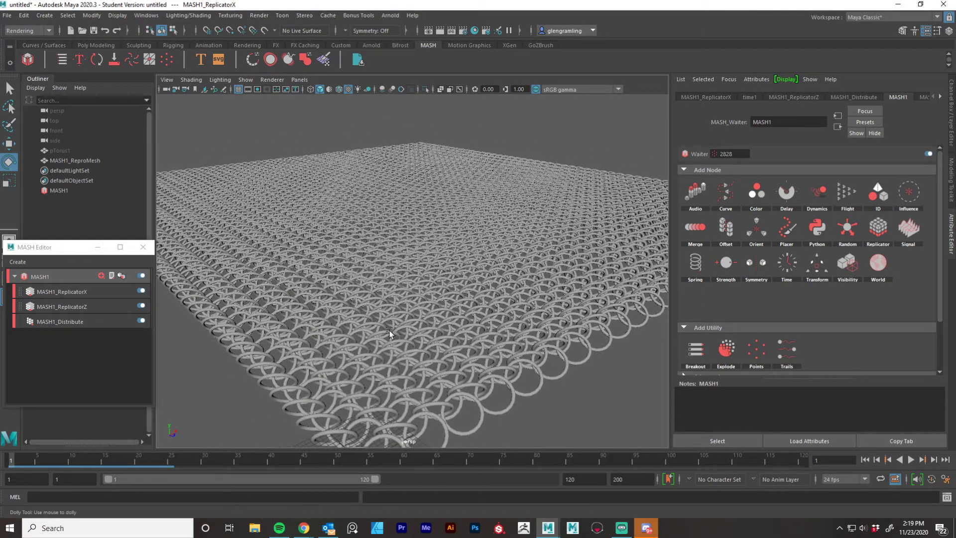
{"action": "scroll", "coordinate": [388, 330], "scroll_direction": "down", "scroll_amount": 4}
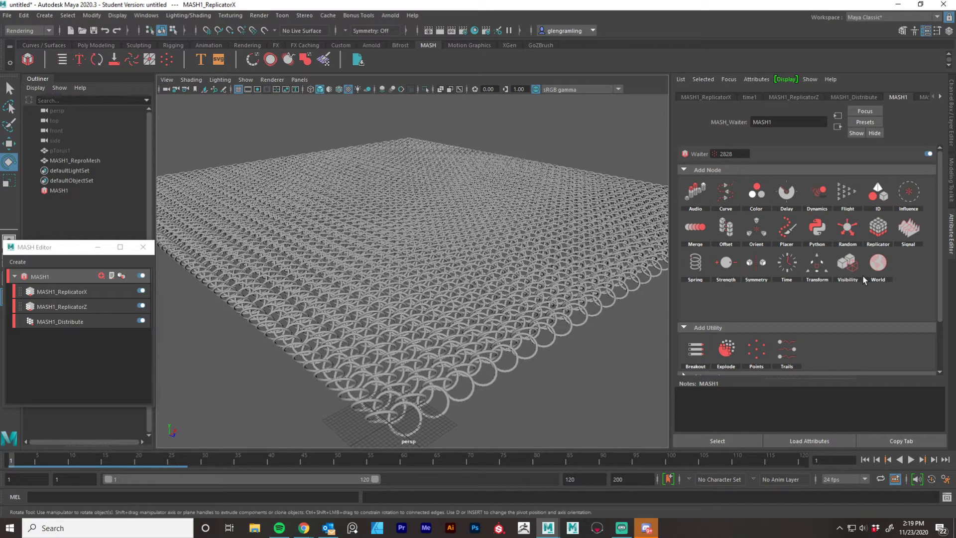
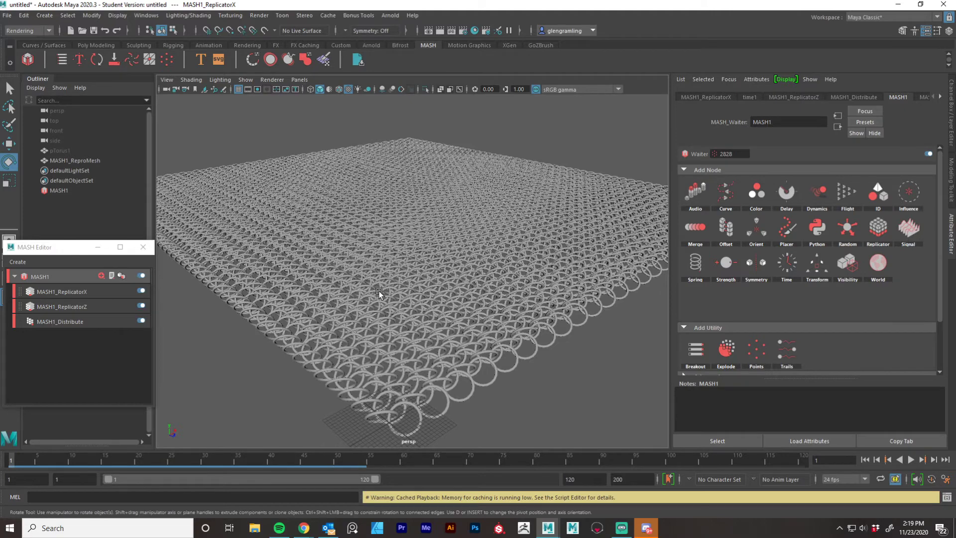
{"action": "left_click_drag", "start_coordinate": [401, 291], "coordinate": [445, 283], "text": "alt"}
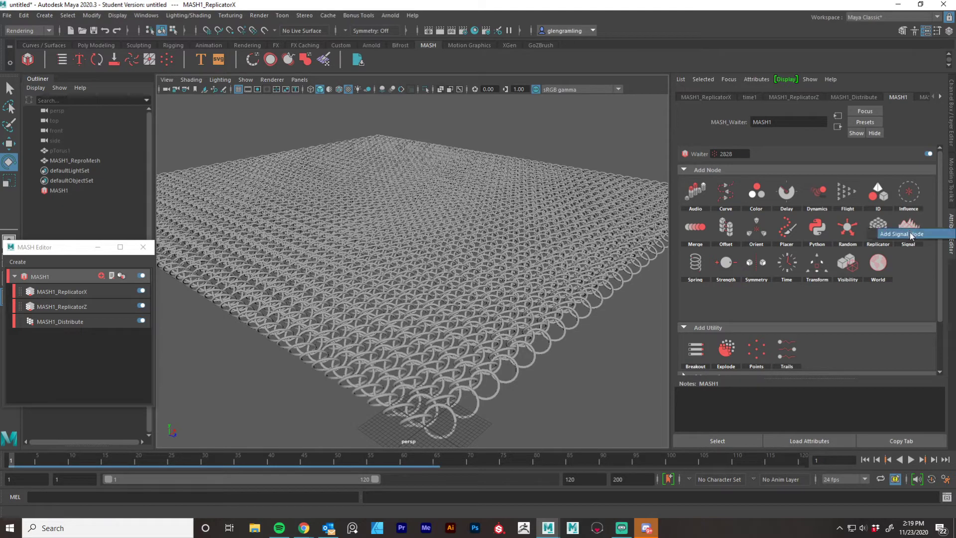
{"action": "left_click_drag", "start_coordinate": [913, 277], "coordinate": [913, 278]}
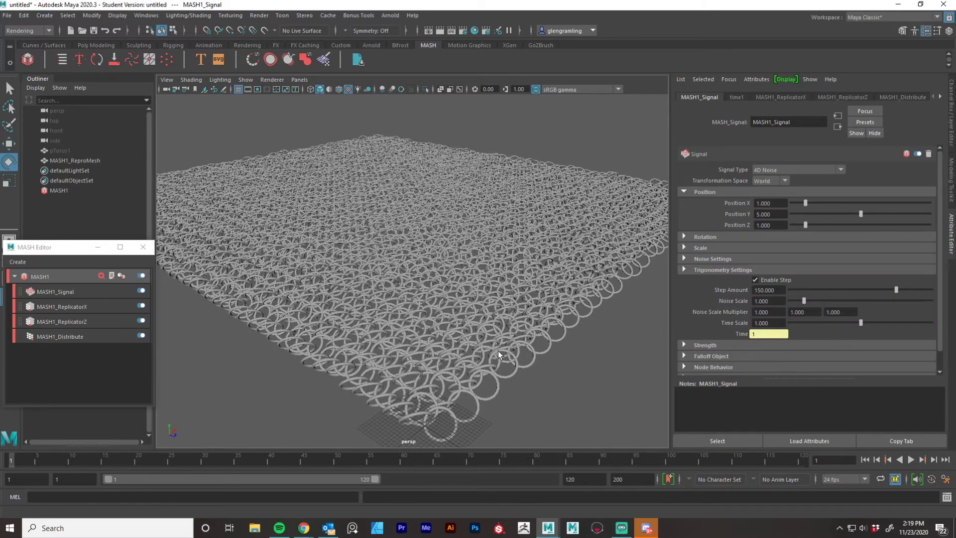
Step: Play the animation to preview the Signal noise on the ring sheet, stop it and return to frame 1
{"action": "left_click_drag", "start_coordinate": [498, 351], "coordinate": [523, 324], "text": "alt"}
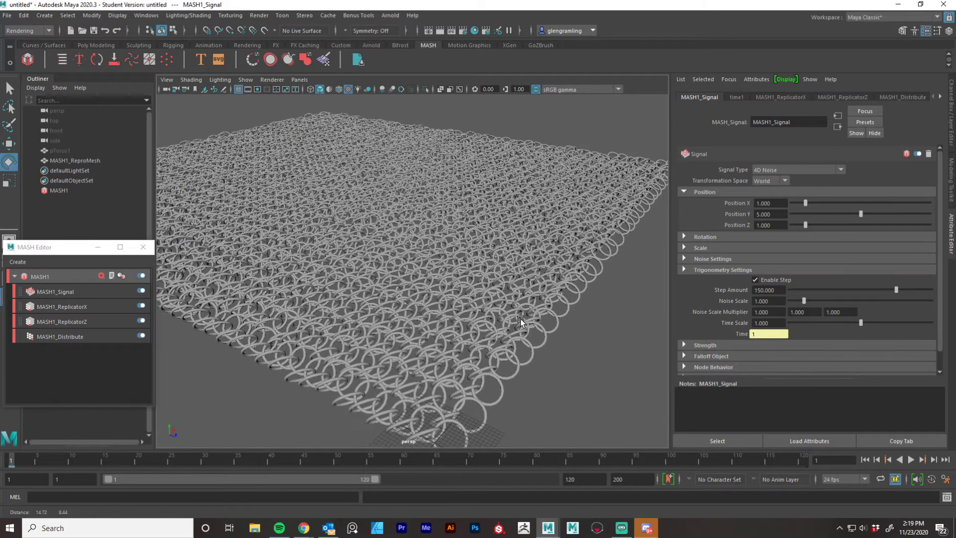
{"action": "right_click_drag", "start_coordinate": [540, 333], "coordinate": [519, 338], "text": "alt"}
{"action": "left_click_drag", "start_coordinate": [539, 338], "coordinate": [536, 335], "text": "alt"}
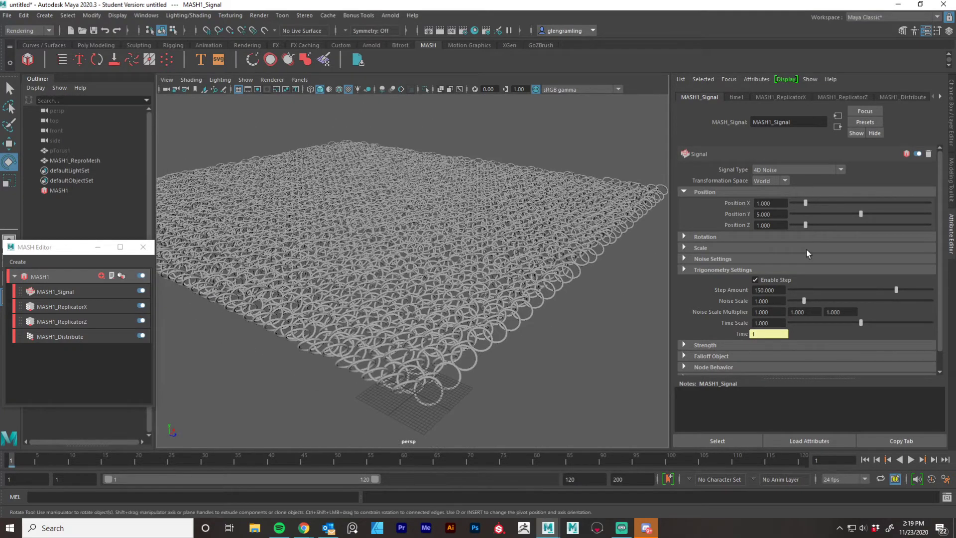
{"action": "left_click", "coordinate": [911, 461]}
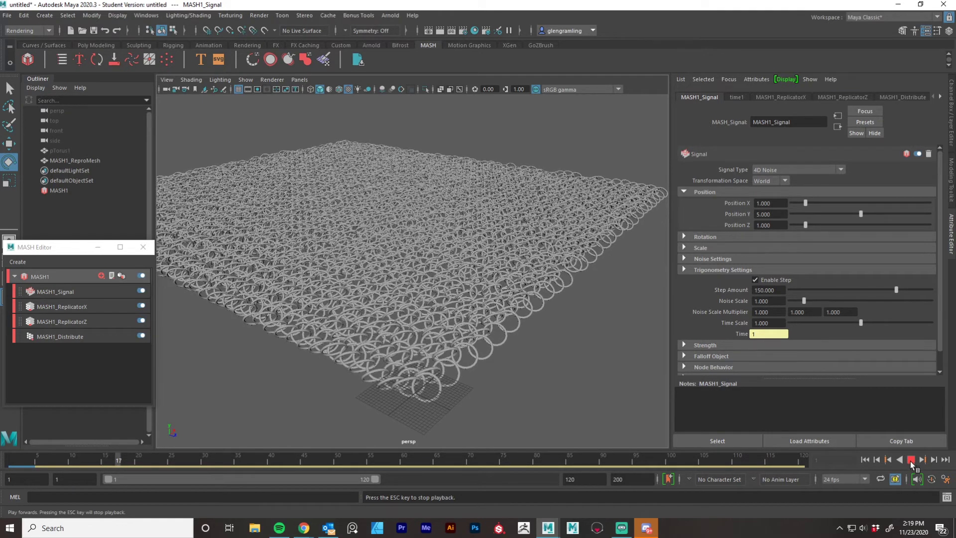
{"action": "left_click", "coordinate": [911, 462]}
{"action": "left_click", "coordinate": [869, 461]}
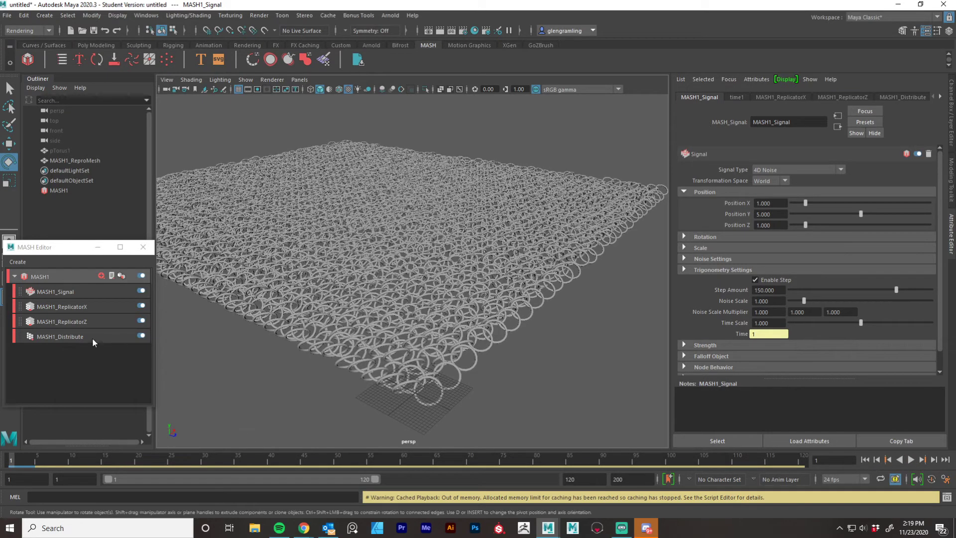
Step: Reduce the Replicants of MASH1_ReplicatorZ to 20 and those of MASH1_ReplicatorX to 10
{"action": "left_click", "coordinate": [82, 322]}
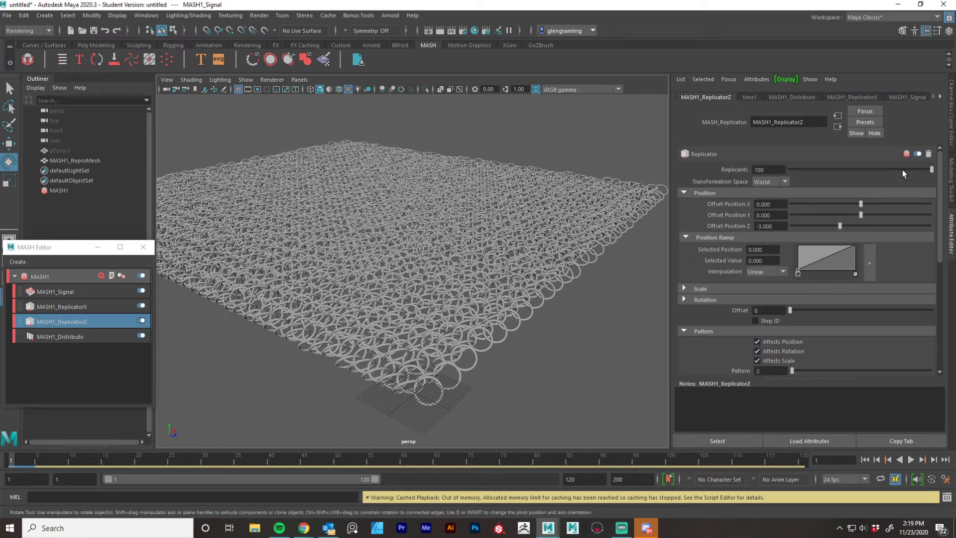
{"action": "left_click_drag", "start_coordinate": [837, 171], "coordinate": [819, 171]}
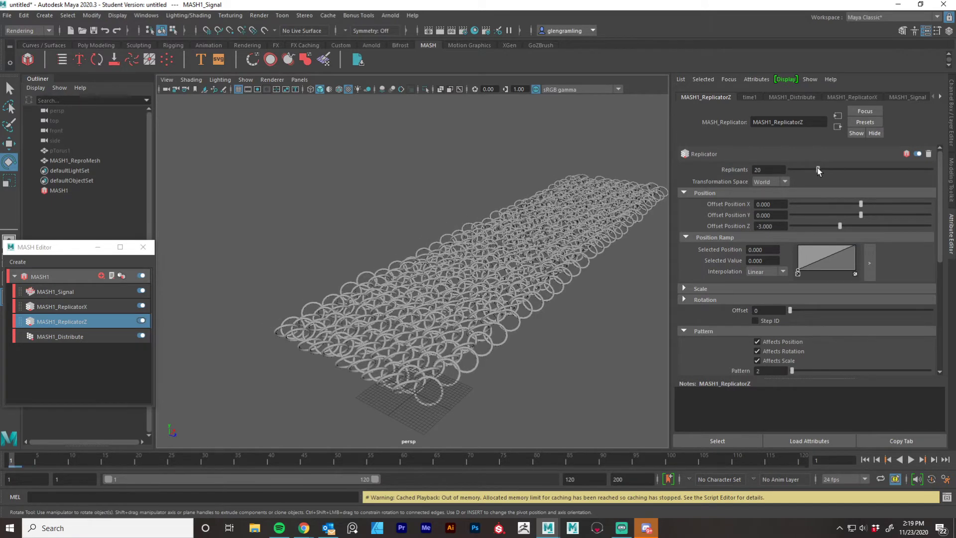
{"action": "left_click", "coordinate": [61, 306]}
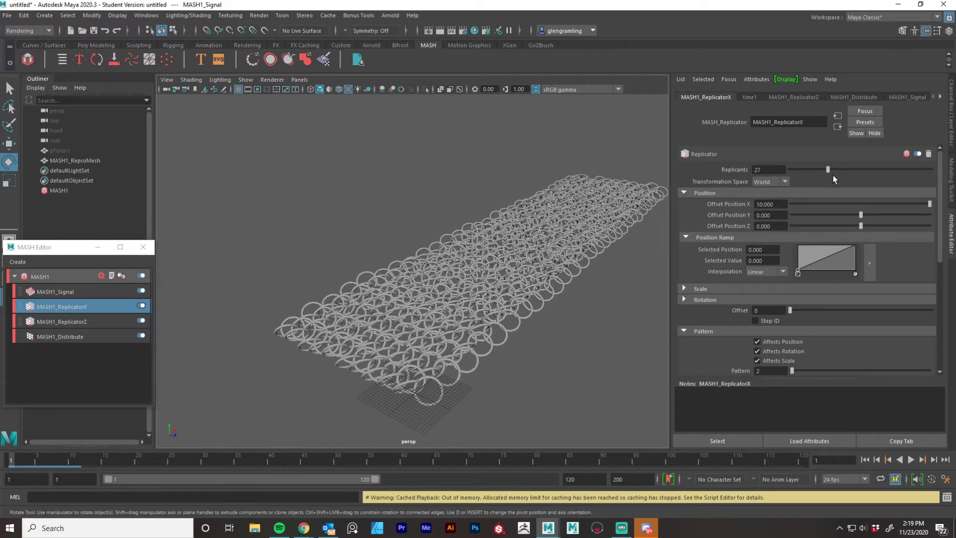
{"action": "left_click_drag", "start_coordinate": [825, 172], "coordinate": [803, 169]}
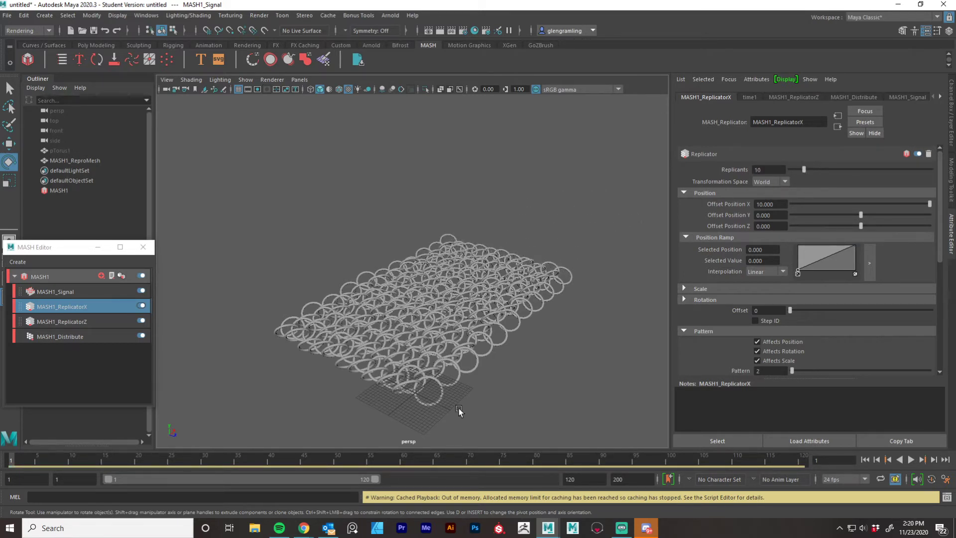
{"action": "left_click_drag", "start_coordinate": [458, 408], "coordinate": [429, 426], "text": "alt"}
{"action": "right_click_drag", "start_coordinate": [429, 426], "coordinate": [476, 366], "text": "alt"}
{"action": "middle_click_drag", "start_coordinate": [476, 365], "coordinate": [465, 291], "text": "alt"}
{"action": "right_click_drag", "start_coordinate": [465, 292], "coordinate": [493, 304], "text": "alt"}
{"action": "left_click_drag", "start_coordinate": [493, 303], "coordinate": [498, 328], "text": "alt"}
{"action": "mouse_move", "coordinate": [466, 321]}
{"action": "right_mouse_down", "text": "alt"}
{"action": "mouse_move", "coordinate": [486, 316]}
{"action": "mouse_move", "coordinate": [479, 315]}
{"action": "right_mouse_up", "text": "alt"}
Step: Play the animation of the reduced ring sheet with the MASH1_Signal settings shown, stop it and return to frame 1
{"action": "left_click", "coordinate": [67, 291]}
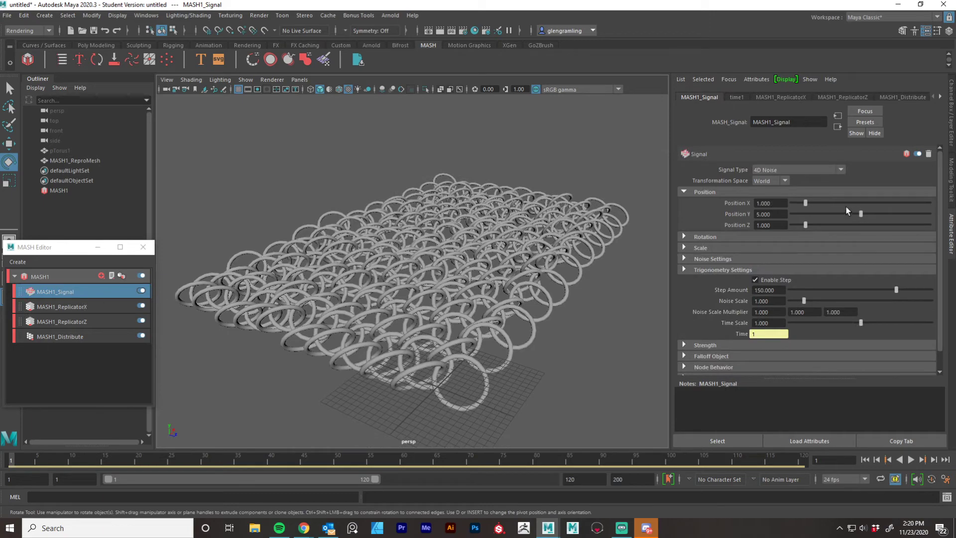
{"action": "left_click", "coordinate": [911, 460]}
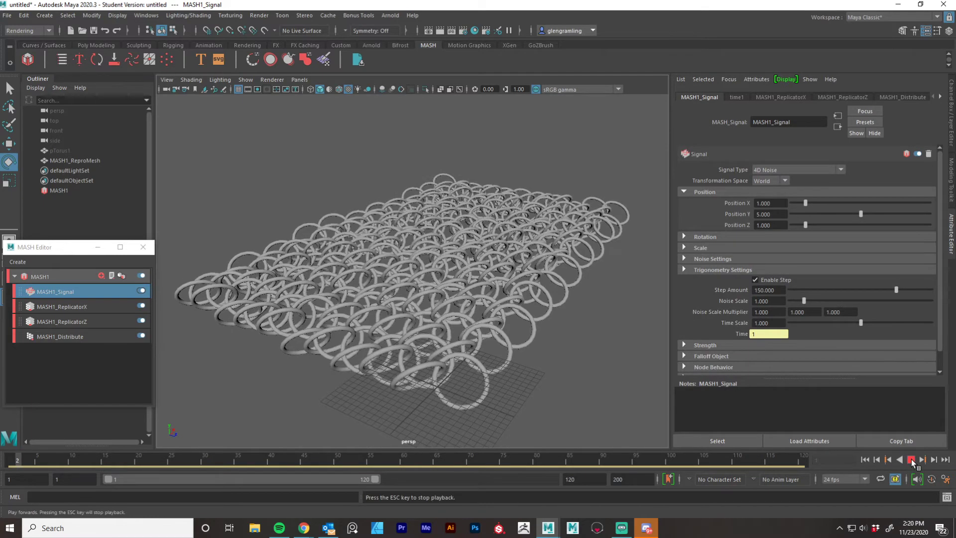
{"action": "left_click", "coordinate": [911, 459]}
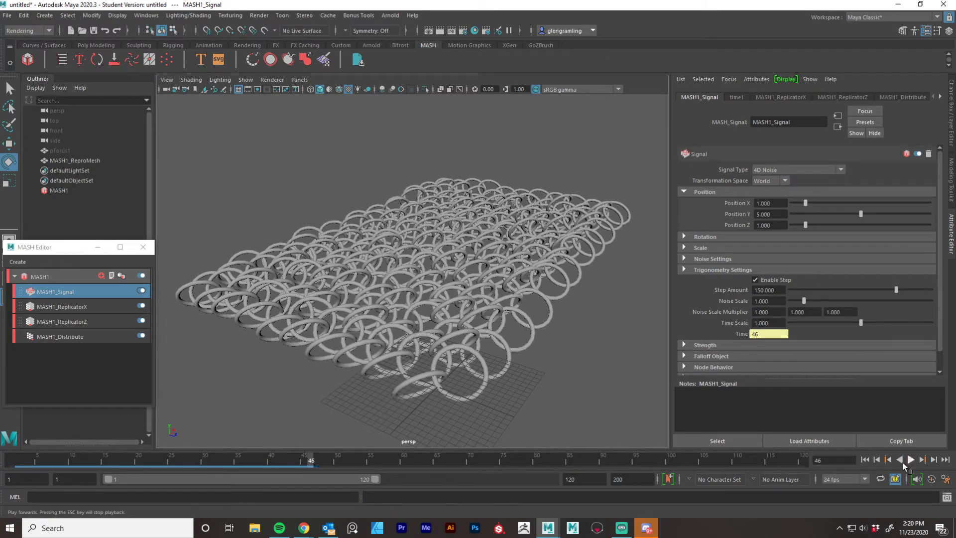
{"action": "left_click", "coordinate": [866, 459]}
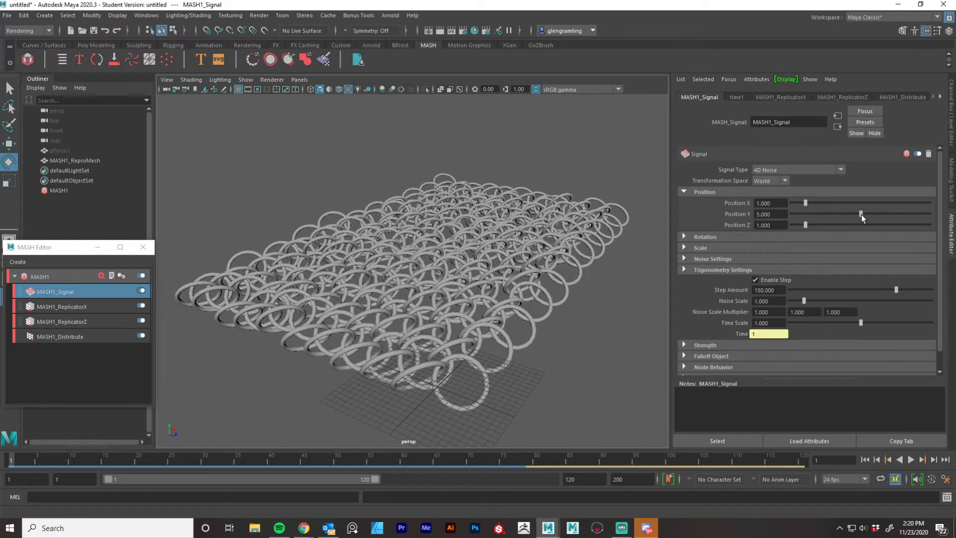
Step: Change the Signal Type of MASH1_Signal to Looping Noise and play the animation briefly to preview it
{"action": "left_click", "coordinate": [782, 169]}
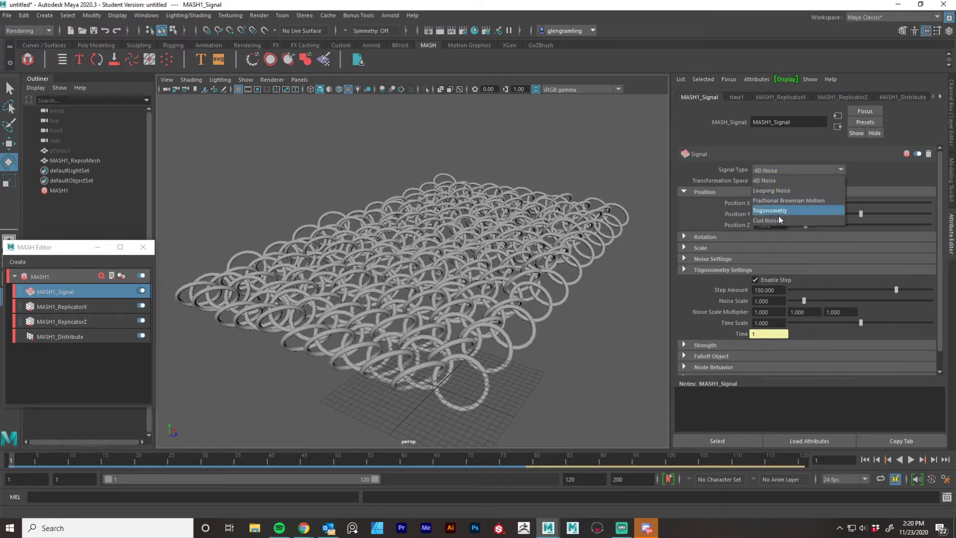
{"action": "left_click", "coordinate": [772, 190]}
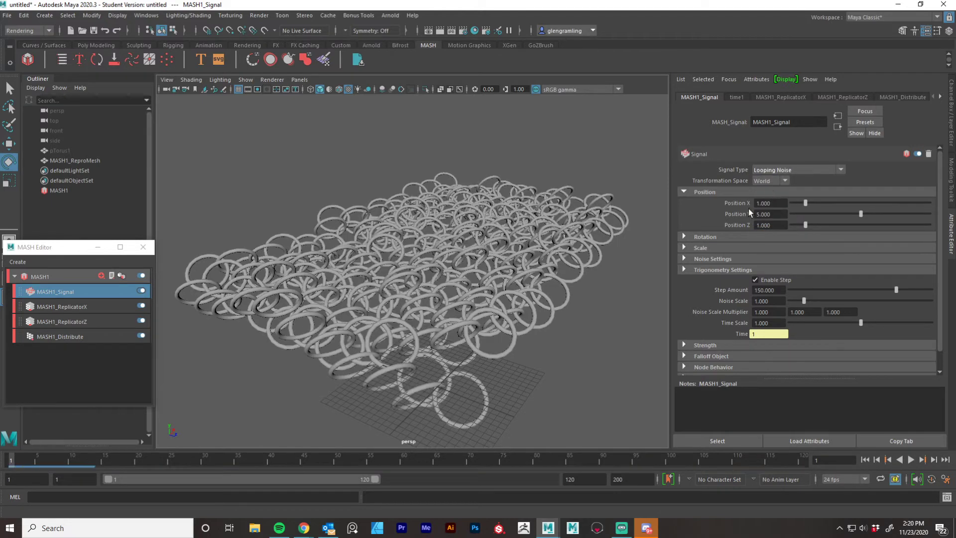
{"action": "scroll", "coordinate": [572, 318], "scroll_direction": "down", "scroll_amount": 2}
{"action": "middle_click_drag", "start_coordinate": [586, 320], "coordinate": [547, 327], "text": "alt"}
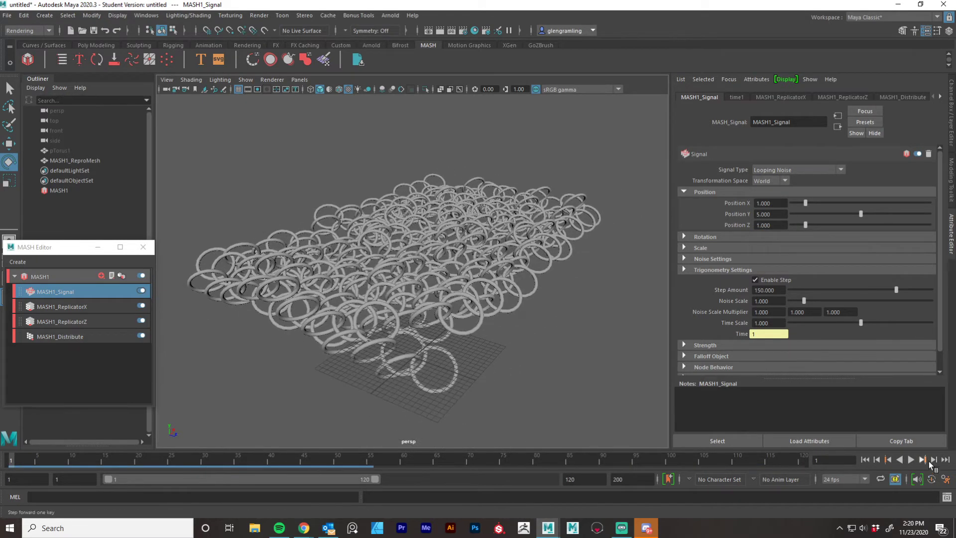
{"action": "left_click", "coordinate": [911, 460]}
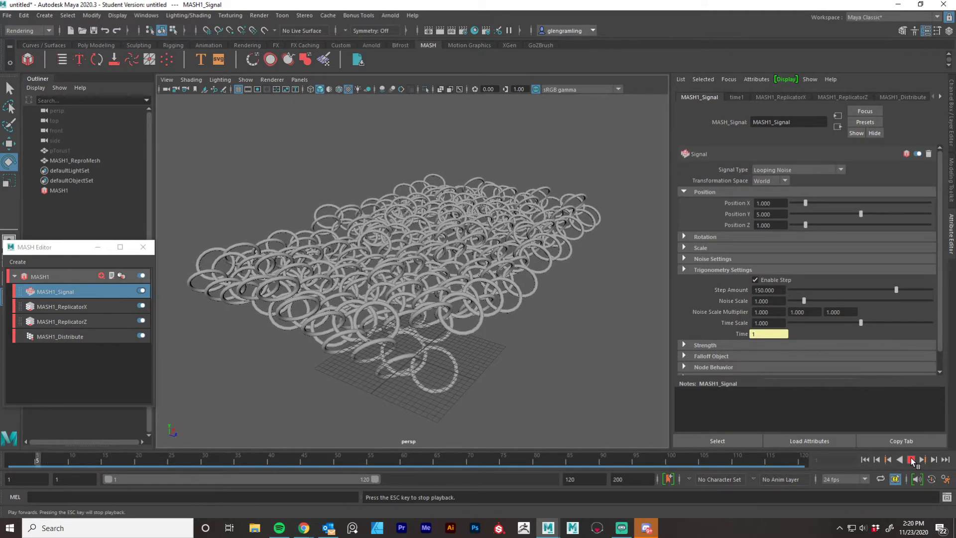
{"action": "left_click", "coordinate": [912, 460]}
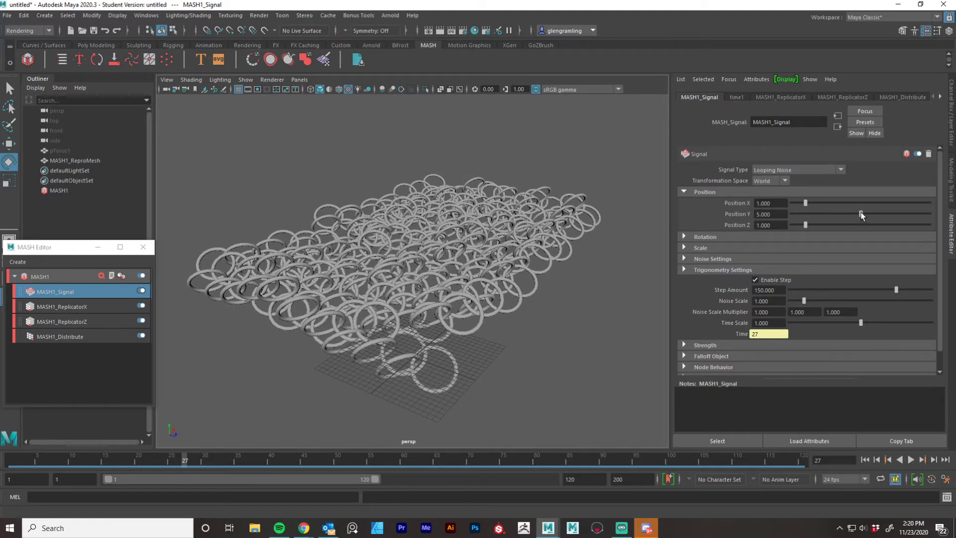
Step: Try a Signal Position Y of 10 and preview the motion of the rings
{"action": "left_click_drag", "start_coordinate": [861, 216], "coordinate": [934, 220]}
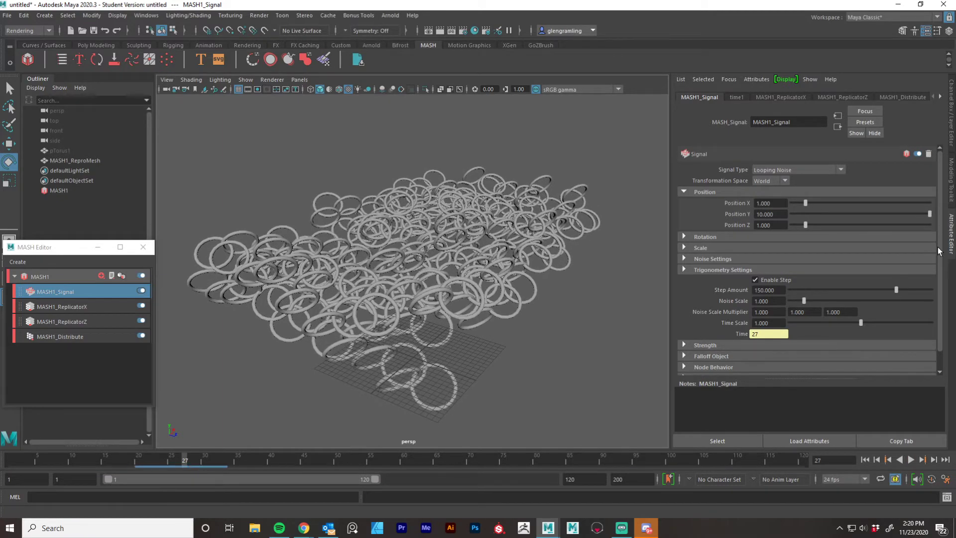
{"action": "left_click", "coordinate": [911, 459]}
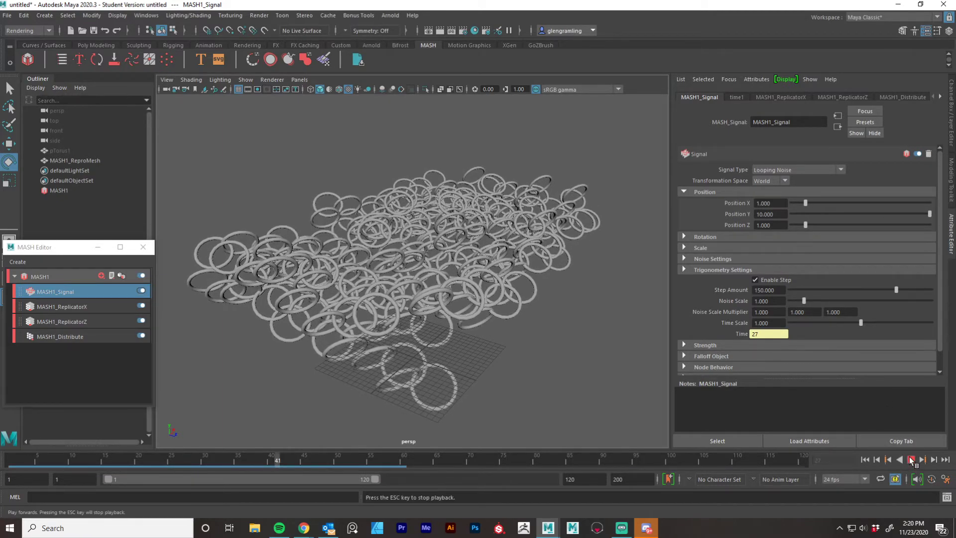
{"action": "left_click", "coordinate": [912, 460]}
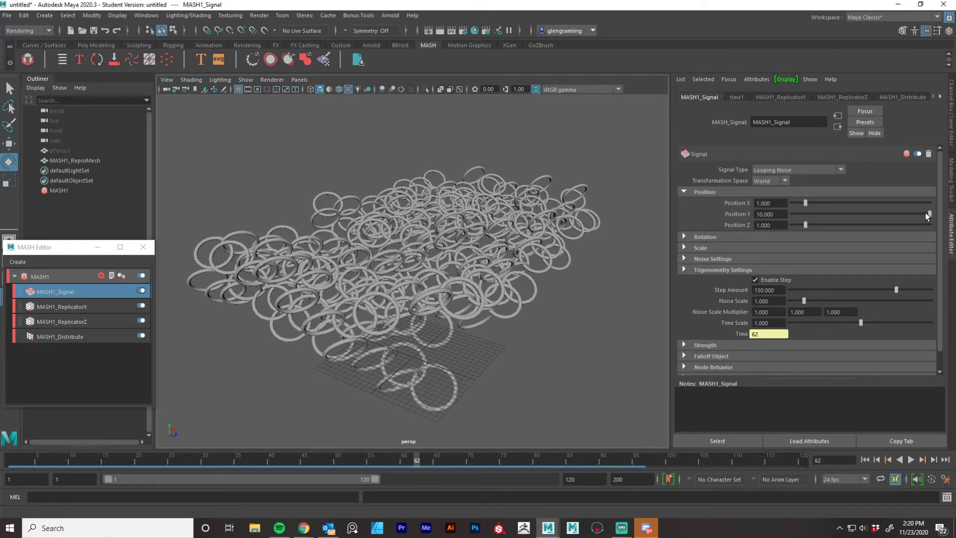
Step: Lower the Signal noise by setting Position X, Y and Z to 2
{"action": "left_click_drag", "start_coordinate": [920, 213], "coordinate": [737, 202]}
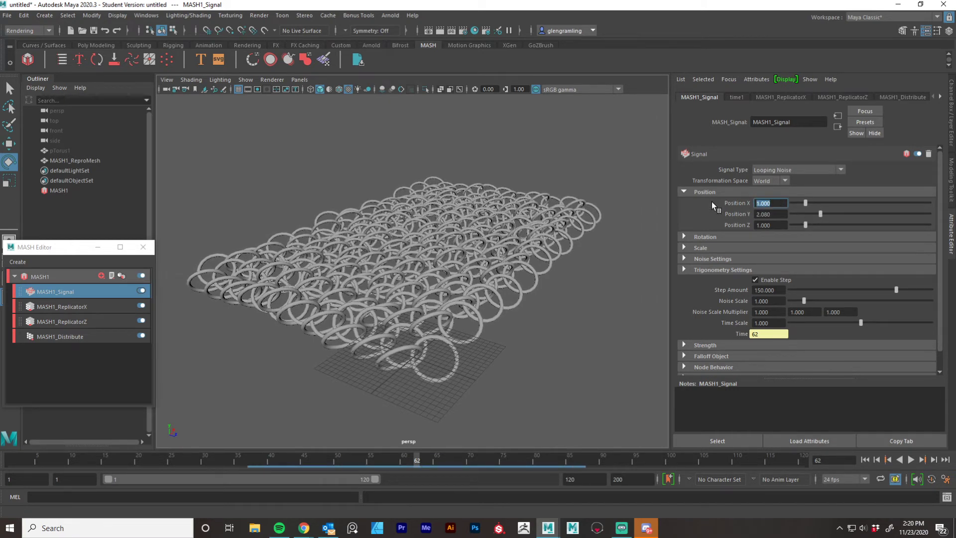
{"action": "type", "text": "2"}
{"action": "key", "text": "Tab"}
{"action": "type", "text": "2"}
{"action": "key", "text": "Tab"}
{"action": "type", "text": "2"}
{"action": "key", "text": "Tab"}
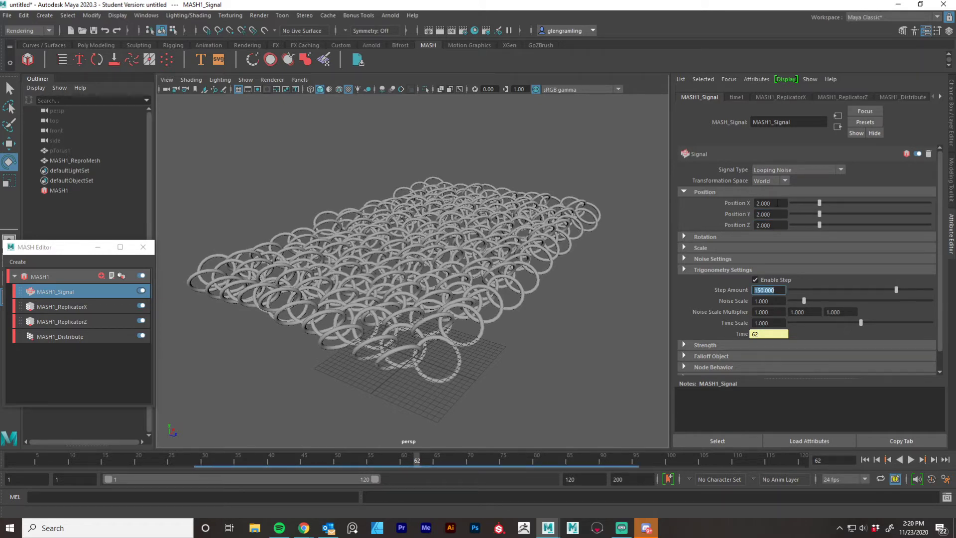
Step: Set the Signal Position X, Y and Z to 1 and preview the animation on a closer view of the rings
{"action": "left_click", "coordinate": [777, 203]}
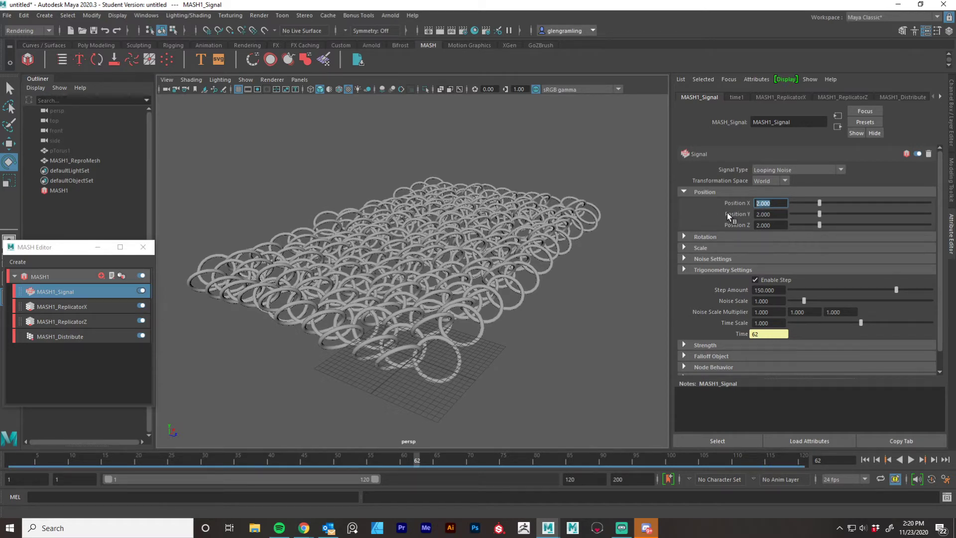
{"action": "type", "text": "1"}
{"action": "key", "text": "Tab"}
{"action": "type", "text": "1"}
{"action": "key", "text": "Tab"}
{"action": "type", "text": "1"}
{"action": "key", "text": "Tab"}
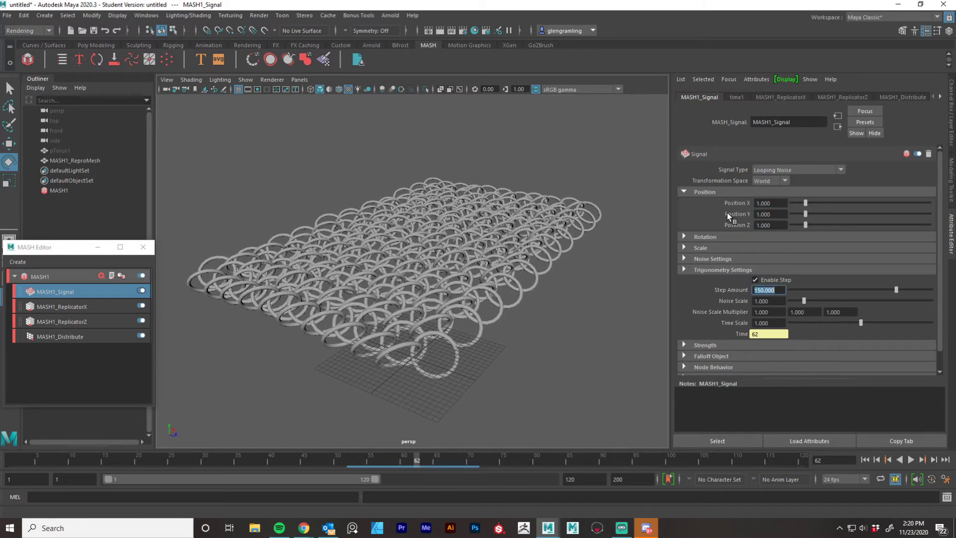
{"action": "left_click_drag", "start_coordinate": [536, 352], "coordinate": [488, 373], "text": "alt"}
{"action": "right_click_drag", "start_coordinate": [487, 373], "coordinate": [504, 361], "text": "alt"}
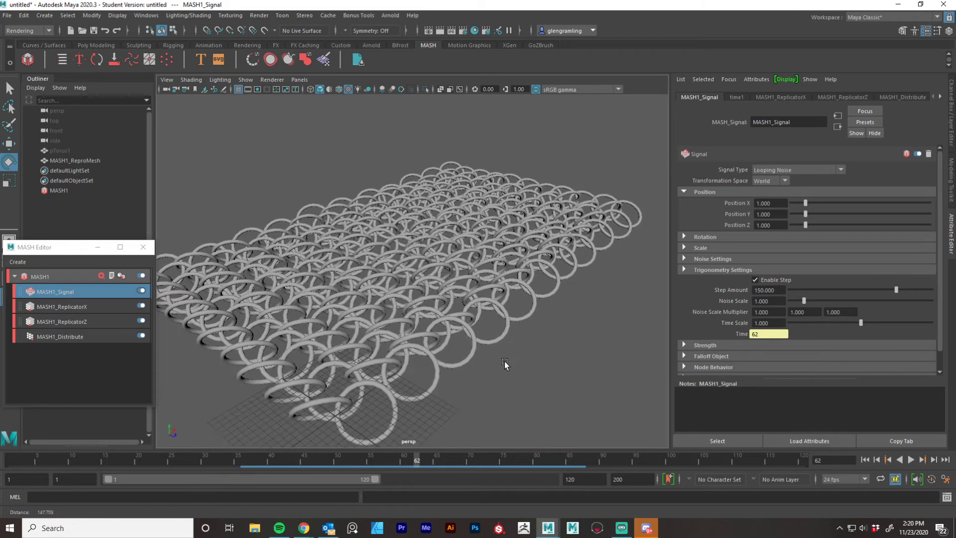
{"action": "left_click_drag", "start_coordinate": [504, 361], "coordinate": [543, 326], "text": "alt"}
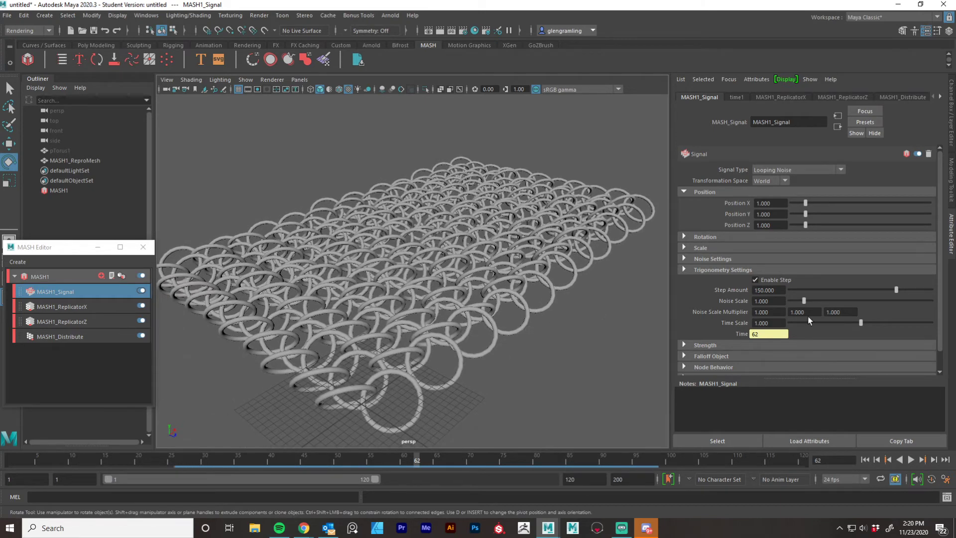
{"action": "left_click", "coordinate": [912, 465]}
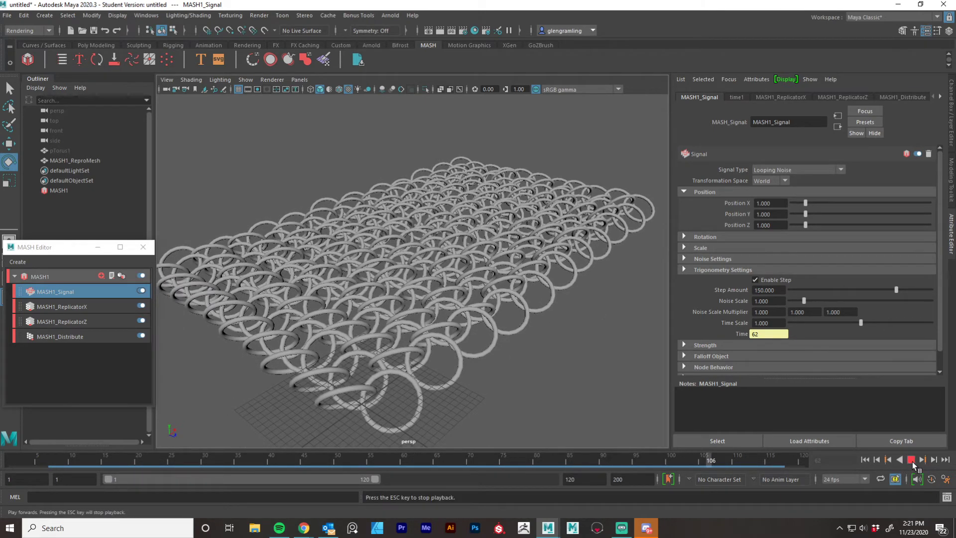
{"action": "left_click", "coordinate": [913, 462]}
Step: Raise the Signal's Noise Scale to about 4.113 and play the animation to check the movement
{"action": "left_click_drag", "start_coordinate": [542, 367], "coordinate": [565, 395], "text": "alt"}
{"action": "middle_click_drag", "start_coordinate": [486, 411], "coordinate": [487, 358], "text": "alt"}
{"action": "left_click_drag", "start_coordinate": [803, 301], "coordinate": [849, 301]}
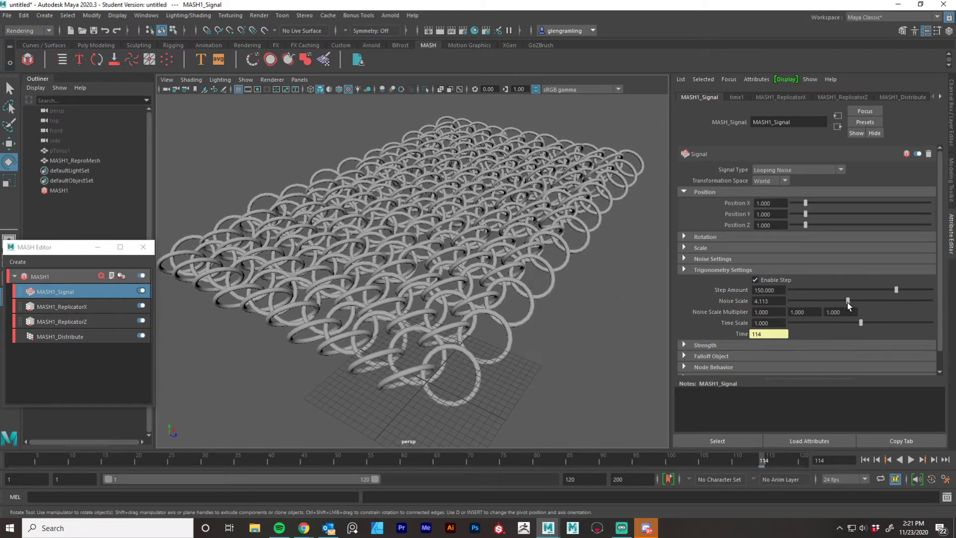
{"action": "left_click", "coordinate": [911, 460]}
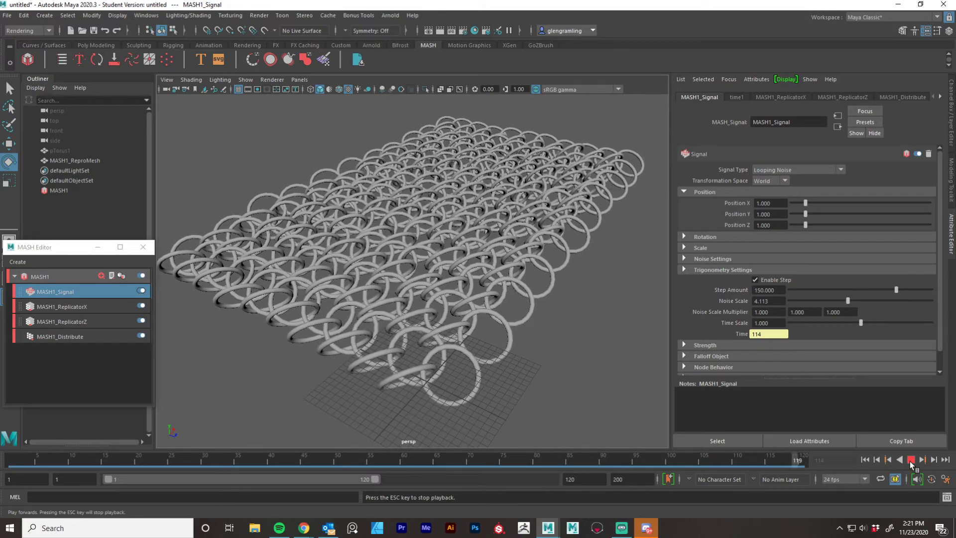
{"action": "left_click", "coordinate": [911, 460]}
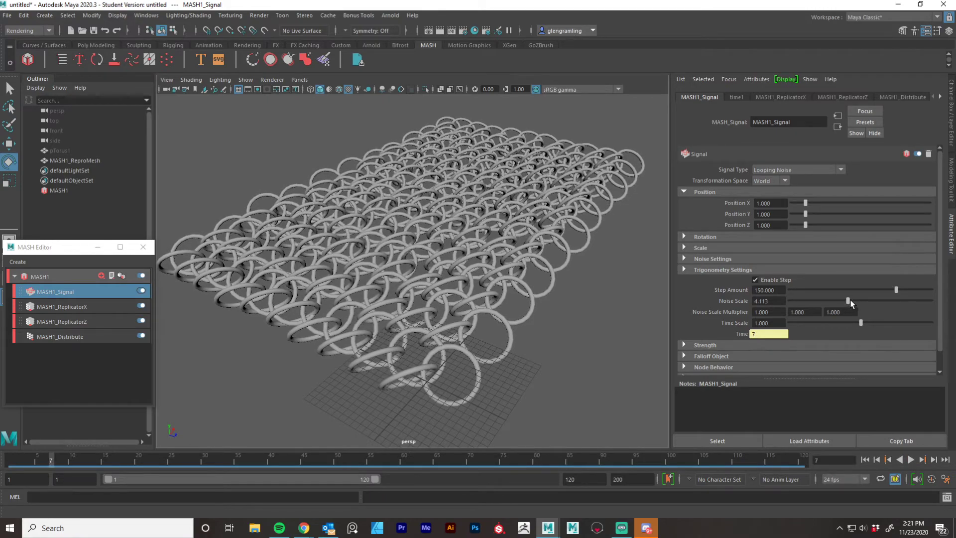
{"action": "mouse_move", "coordinate": [851, 300]}
{"action": "left_mouse_down"}
{"action": "mouse_move", "coordinate": [944, 299]}
{"action": "mouse_move", "coordinate": [845, 300]}
{"action": "left_mouse_up"}
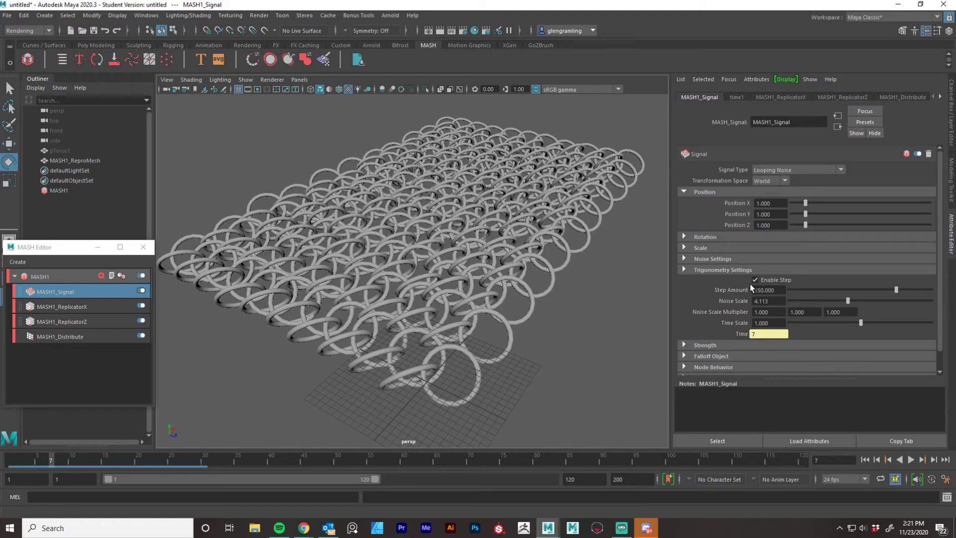
Step: Try a Signal Scale X of about 0.255 on the rings and undo it
{"action": "left_click", "coordinate": [706, 247]}
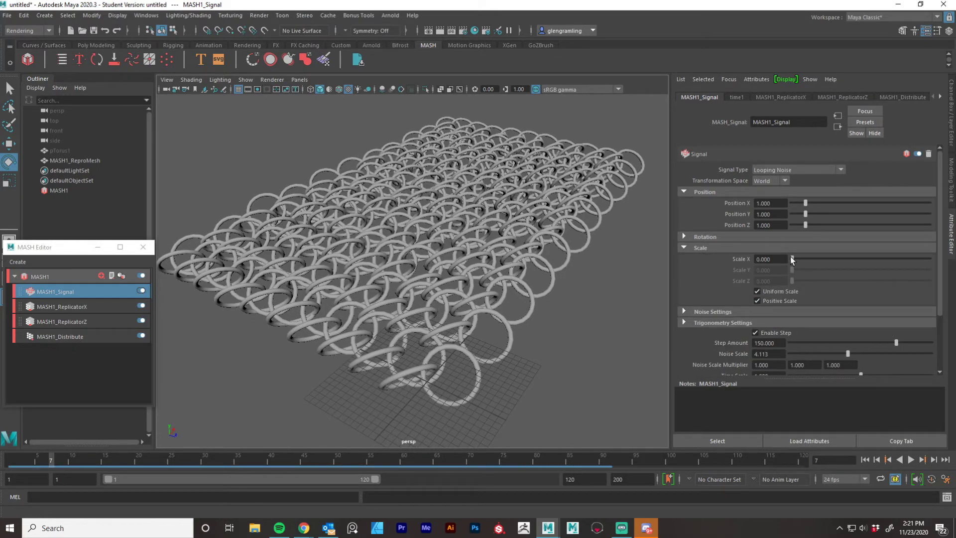
{"action": "left_click_drag", "start_coordinate": [790, 256], "coordinate": [797, 258]}
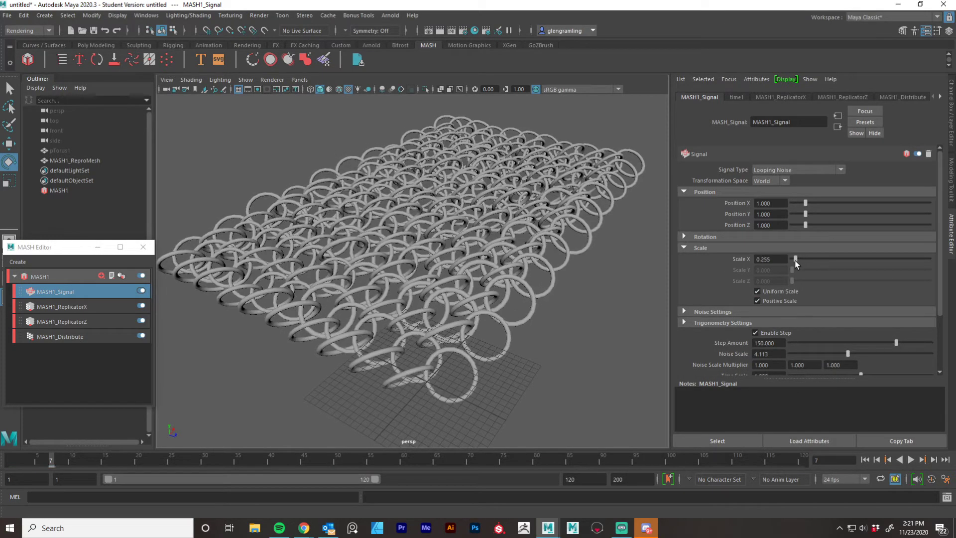
{"action": "key", "text": "ctrl+z"}
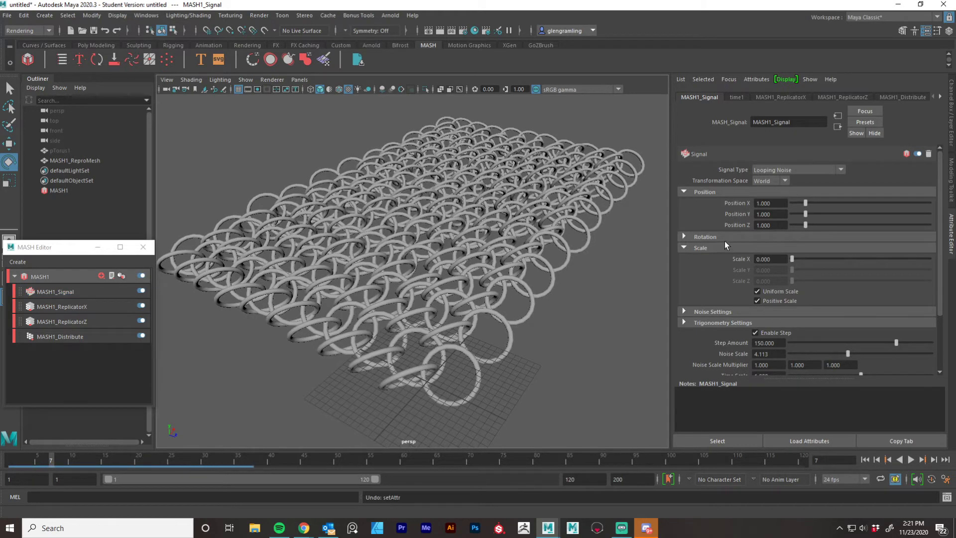
Step: Add rotation noise to the Signal with Rotation X and Y at about 21.022 and Rotation Z at about 17.737
{"action": "left_click", "coordinate": [722, 238]}
{"action": "left_click_drag", "start_coordinate": [792, 248], "coordinate": [810, 262]}
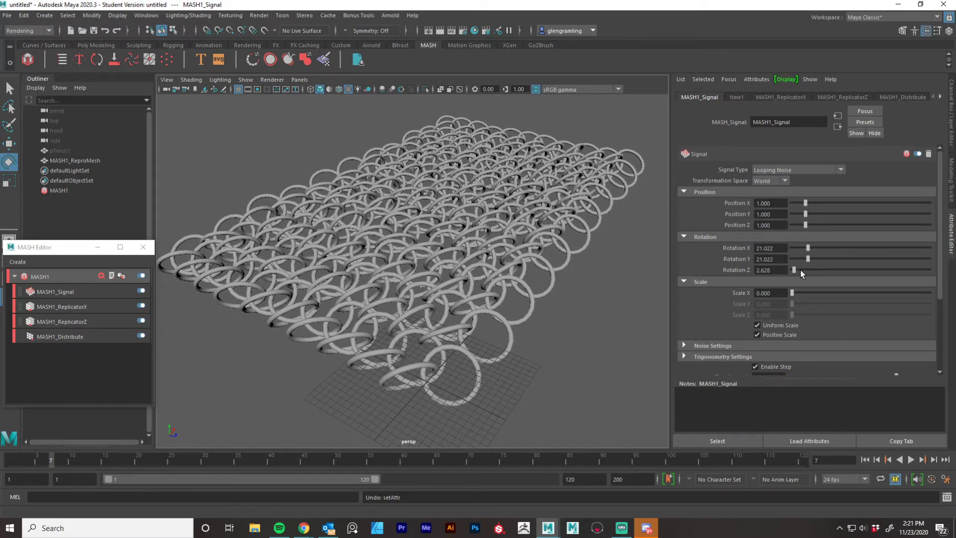
{"action": "left_click_drag", "start_coordinate": [800, 270], "coordinate": [807, 269]}
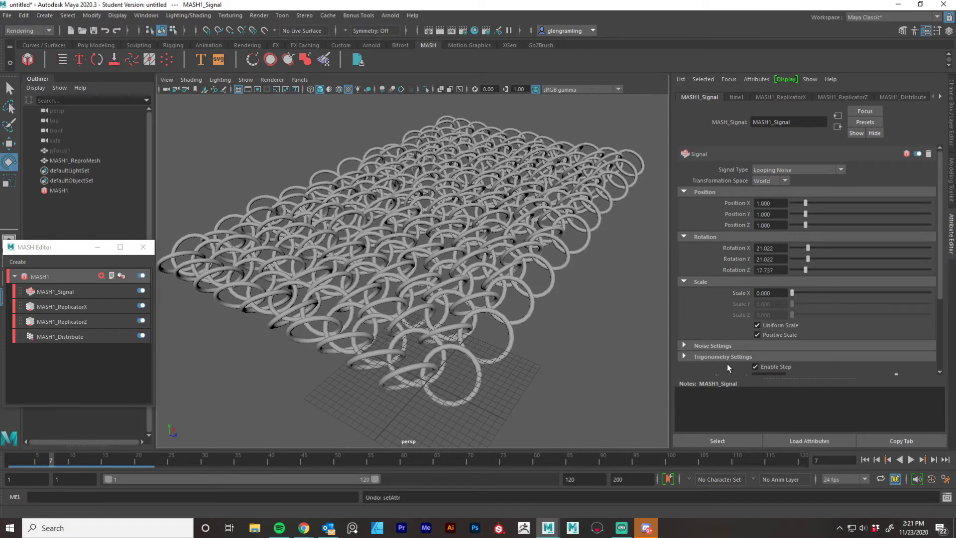
Step: Try 3 Octaves in the Signal's Noise Settings and preview the animation
{"action": "scroll", "coordinate": [719, 312], "scroll_direction": "down", "scroll_amount": 5}
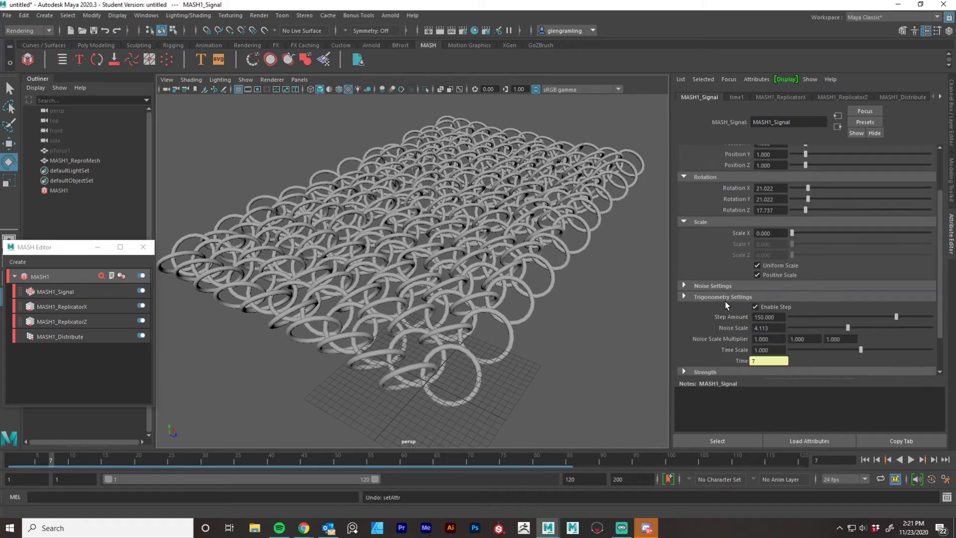
{"action": "left_click", "coordinate": [717, 239]}
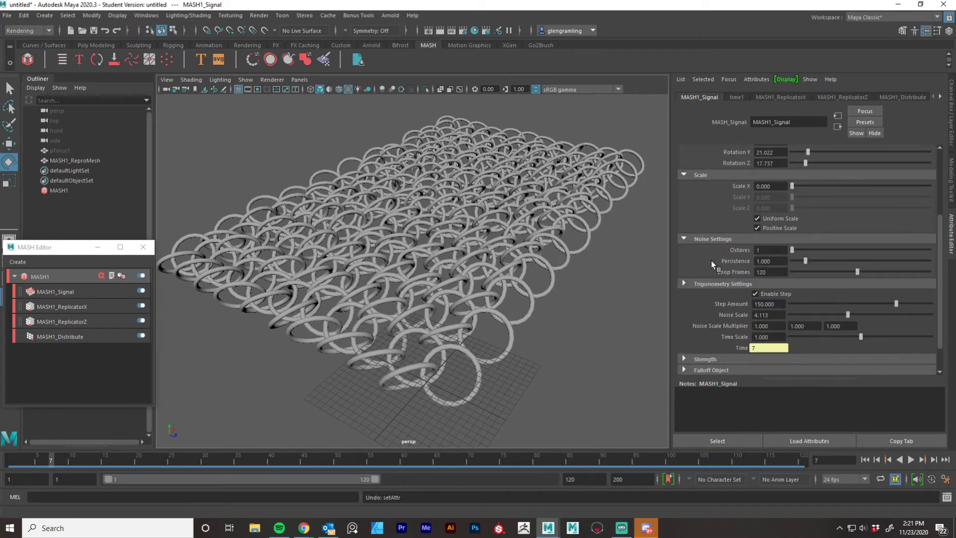
{"action": "scroll", "coordinate": [711, 261], "scroll_direction": "down", "scroll_amount": 2}
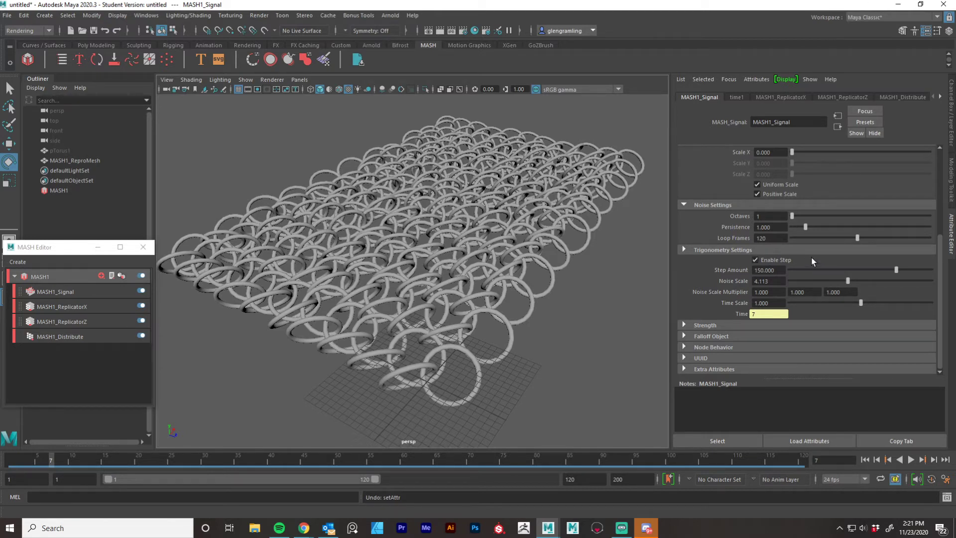
{"action": "left_click_drag", "start_coordinate": [792, 216], "coordinate": [825, 214]}
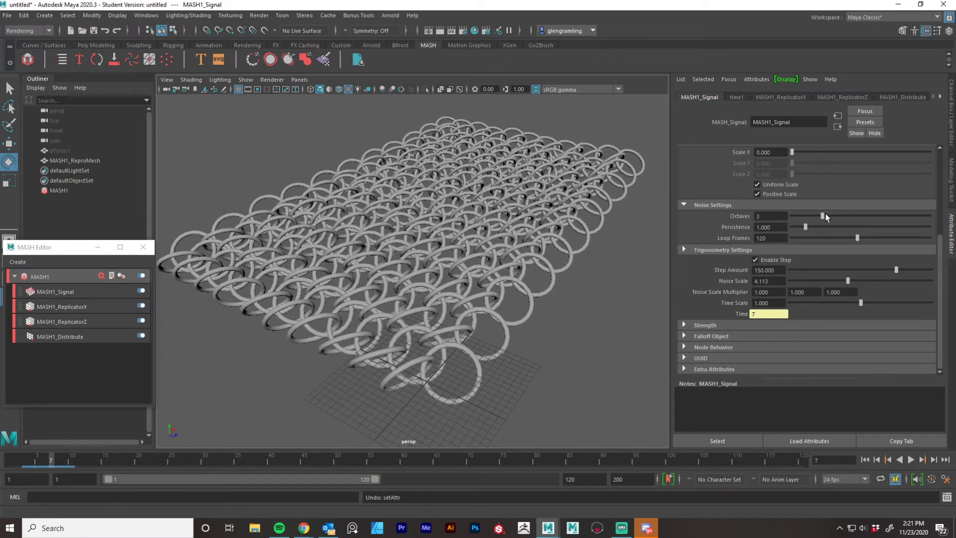
{"action": "left_click", "coordinate": [912, 460]}
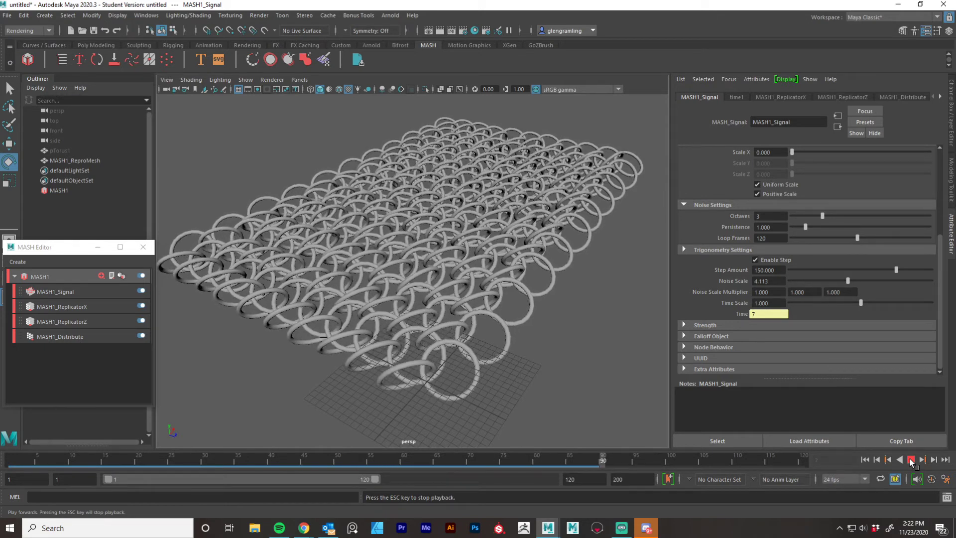
{"action": "left_click", "coordinate": [911, 460]}
Step: Set the Noise Settings to 2 Octaves and a Persistence of about 1.058, and play the animation
{"action": "left_click_drag", "start_coordinate": [823, 217], "coordinate": [807, 227]}
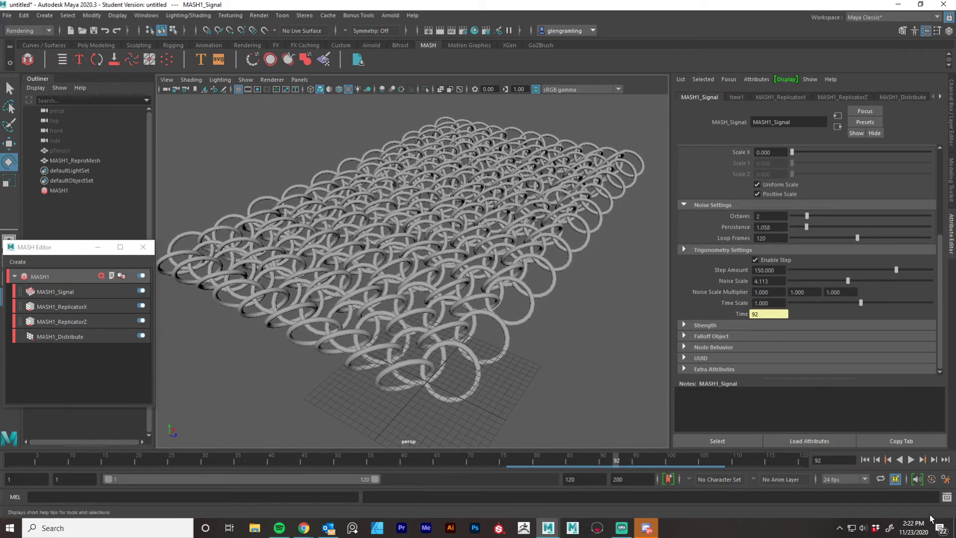
{"action": "left_click", "coordinate": [911, 460]}
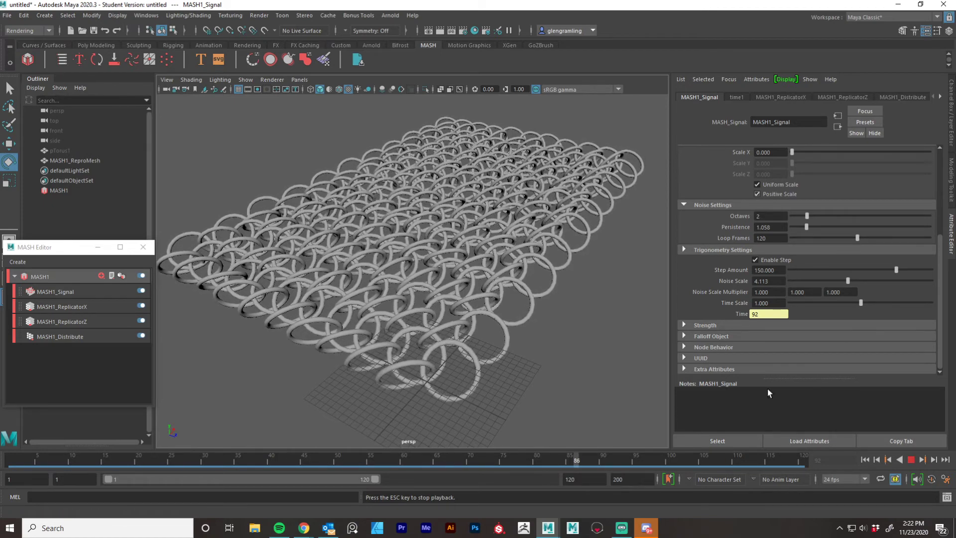
Step: Stop the playback, set the end of the playback range to frame 100, and play the animation again
{"action": "left_click", "coordinate": [912, 459]}
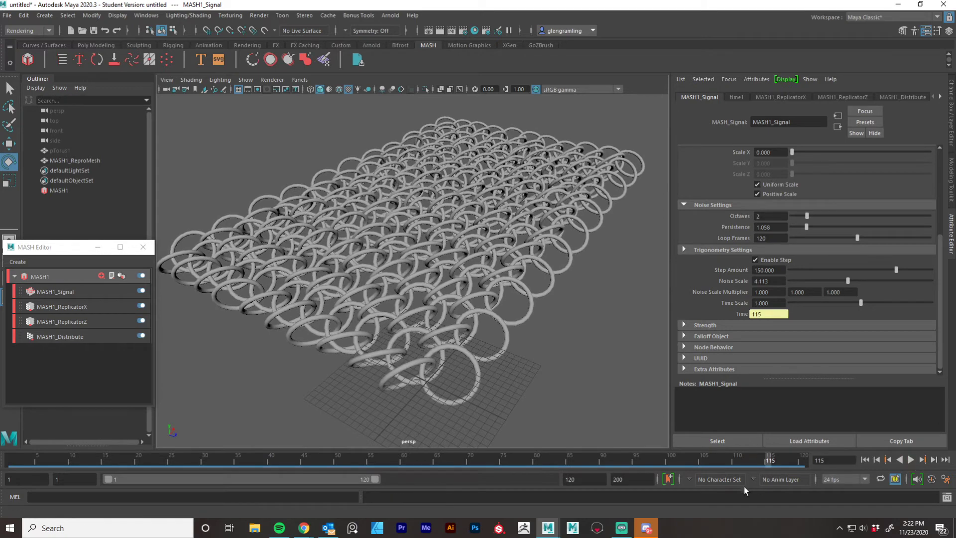
{"action": "double_click", "coordinate": [589, 479]}
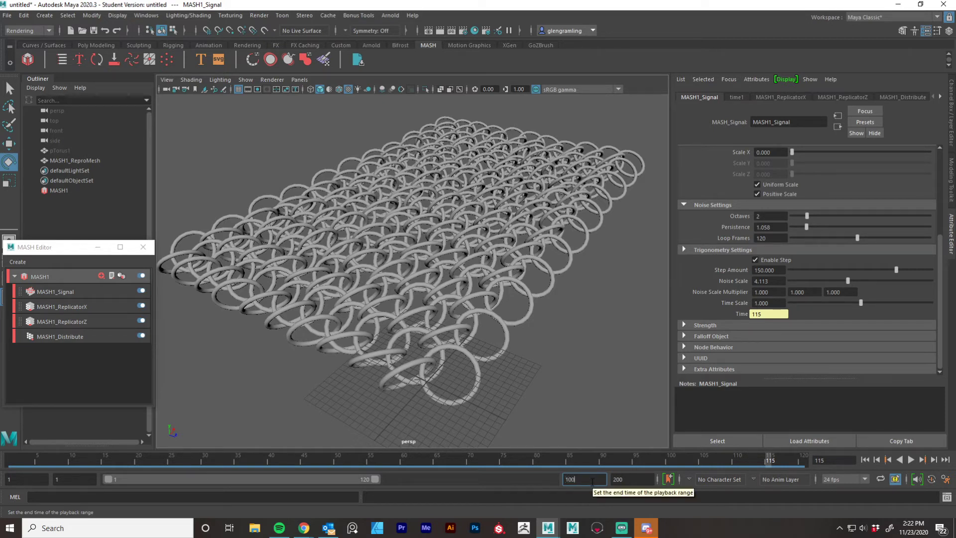
{"action": "key", "text": "Return"}
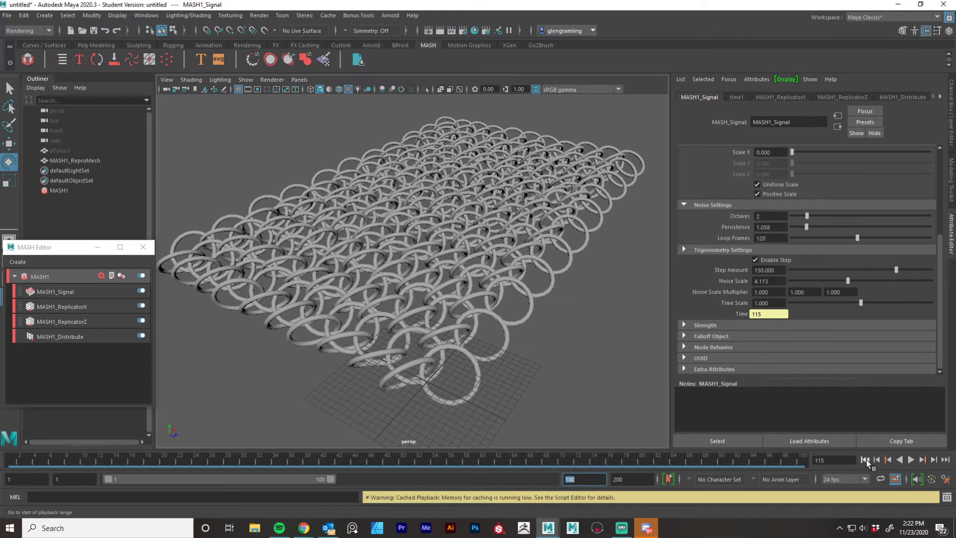
{"action": "left_click", "coordinate": [911, 460]}
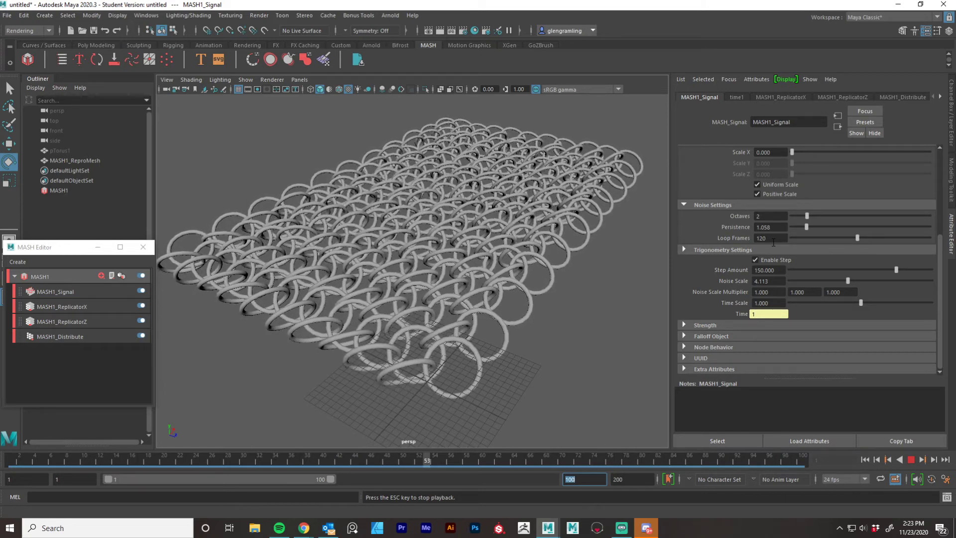
Step: Set the Signal's Loop Frames to 100 in the Noise Settings
{"action": "double_click", "coordinate": [755, 239]}
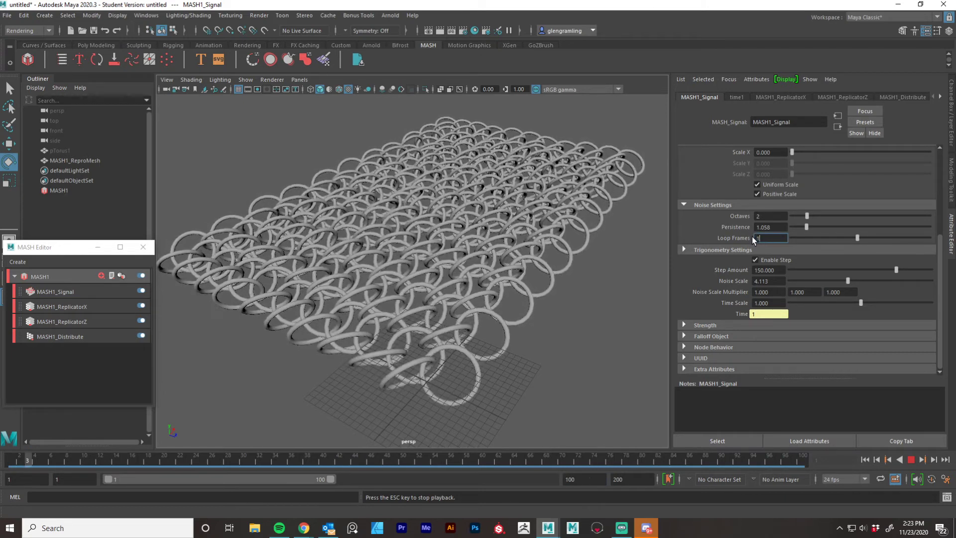
{"action": "type", "text": "100"}
{"action": "key", "text": "Return"}
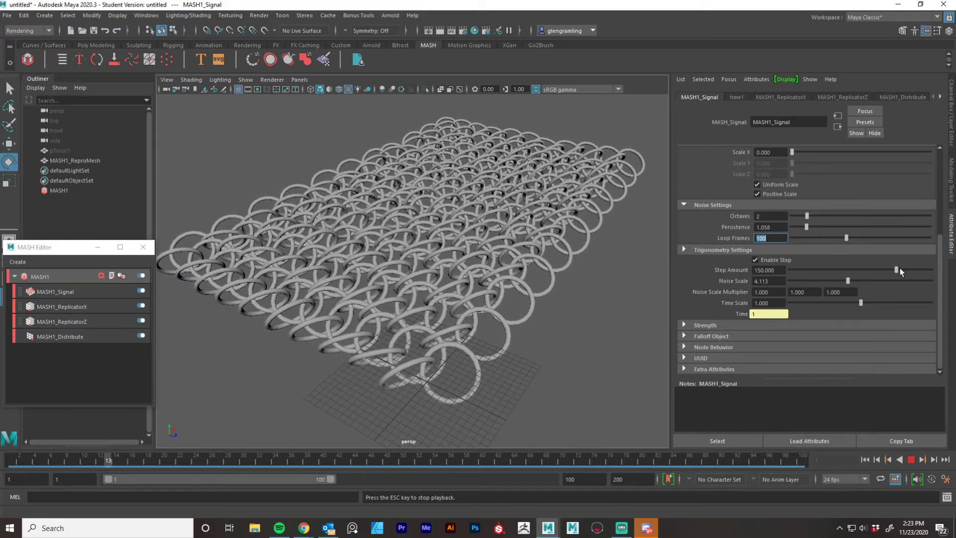
Step: Set the Signal's Step Amount to about 31.206 and Noise Scale to about 8.085, then return to the first frame
{"action": "mouse_move", "coordinate": [898, 271]}
{"action": "left_mouse_down"}
{"action": "mouse_move", "coordinate": [808, 271]}
{"action": "mouse_move", "coordinate": [836, 282]}
{"action": "mouse_move", "coordinate": [904, 281]}
{"action": "left_mouse_up"}
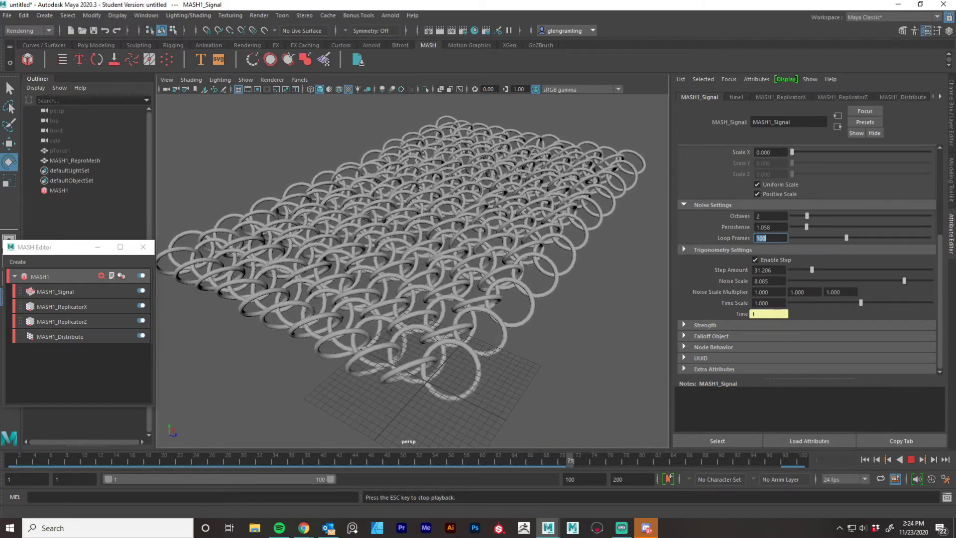
{"action": "left_click", "coordinate": [913, 458]}
{"action": "left_click", "coordinate": [867, 461]}
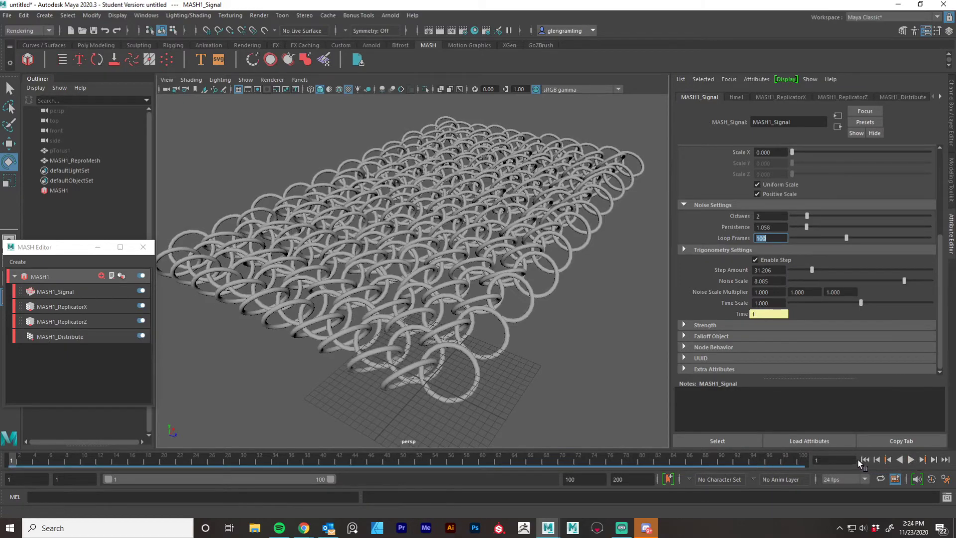
Step: Examine up close how the rings interlock at the edge and across the sheet, and preview the looping animation
{"action": "left_click_drag", "start_coordinate": [471, 274], "coordinate": [492, 261], "text": "alt"}
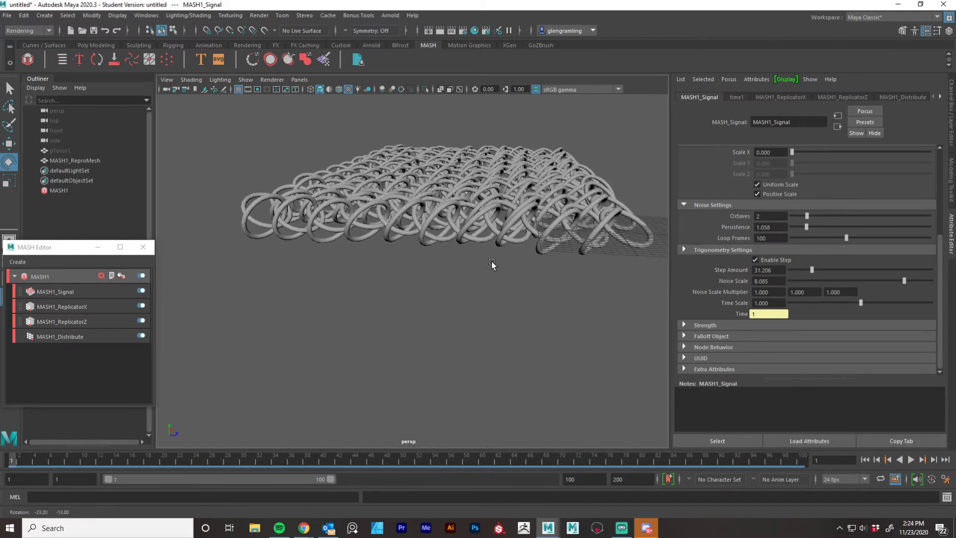
{"action": "right_click_drag", "start_coordinate": [491, 261], "coordinate": [483, 267], "text": "alt"}
{"action": "left_click_drag", "start_coordinate": [483, 267], "coordinate": [485, 276], "text": "alt"}
{"action": "right_click_drag", "start_coordinate": [485, 276], "coordinate": [540, 243], "text": "alt"}
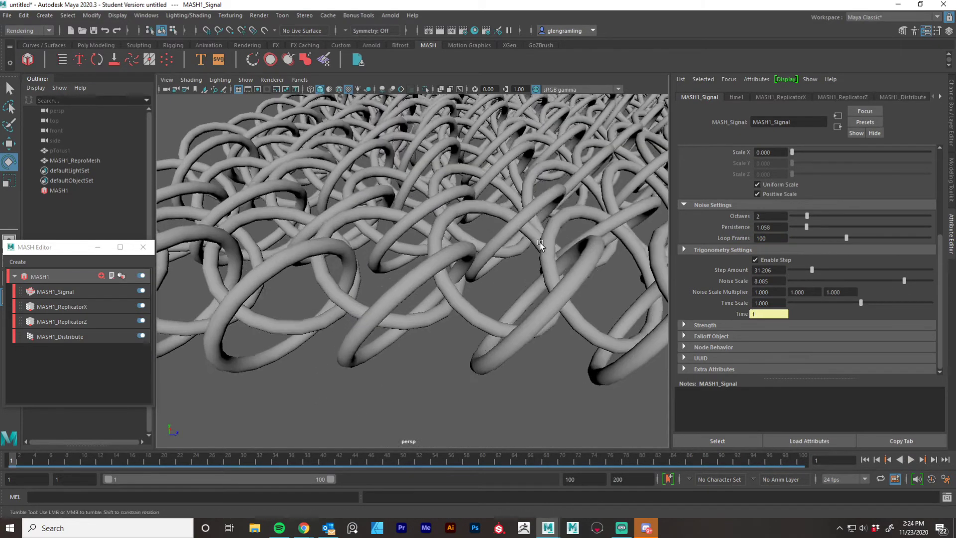
{"action": "left_click_drag", "start_coordinate": [540, 243], "coordinate": [537, 253], "text": "alt"}
{"action": "middle_click_drag", "start_coordinate": [537, 253], "coordinate": [486, 294], "text": "alt"}
{"action": "left_click_drag", "start_coordinate": [486, 294], "coordinate": [468, 279], "text": "alt"}
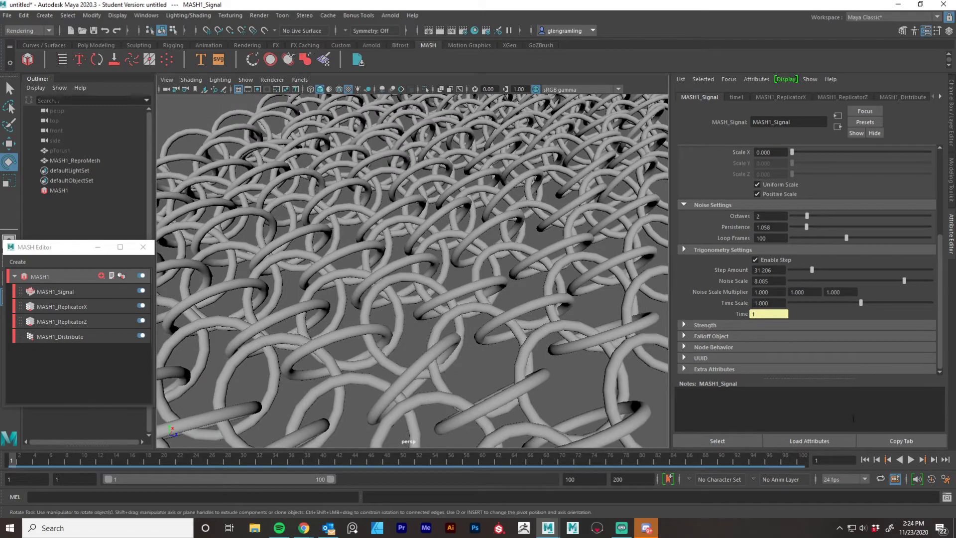
{"action": "left_click", "coordinate": [912, 460]}
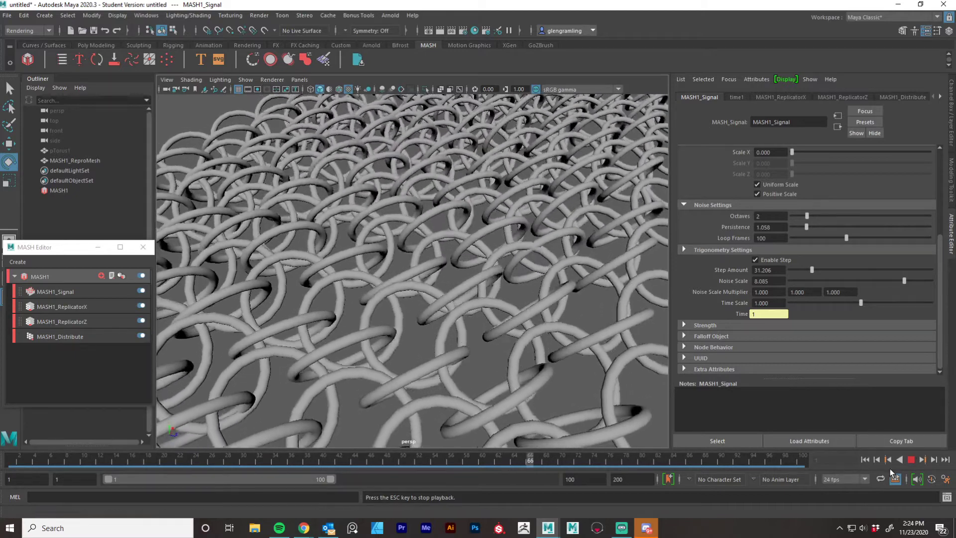
{"action": "left_click", "coordinate": [912, 459]}
Step: Reduce the Signal's Rotation Y to about 4.599 and preview the animation
{"action": "scroll", "coordinate": [810, 224], "scroll_direction": "up", "scroll_amount": 3}
{"action": "scroll", "coordinate": [810, 224], "scroll_direction": "up", "scroll_amount": 2}
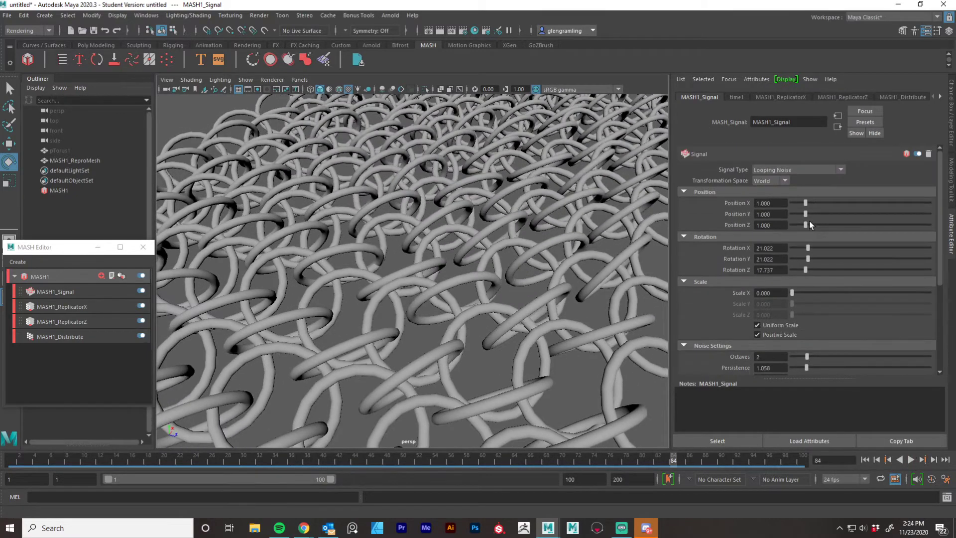
{"action": "left_click_drag", "start_coordinate": [809, 260], "coordinate": [797, 261]}
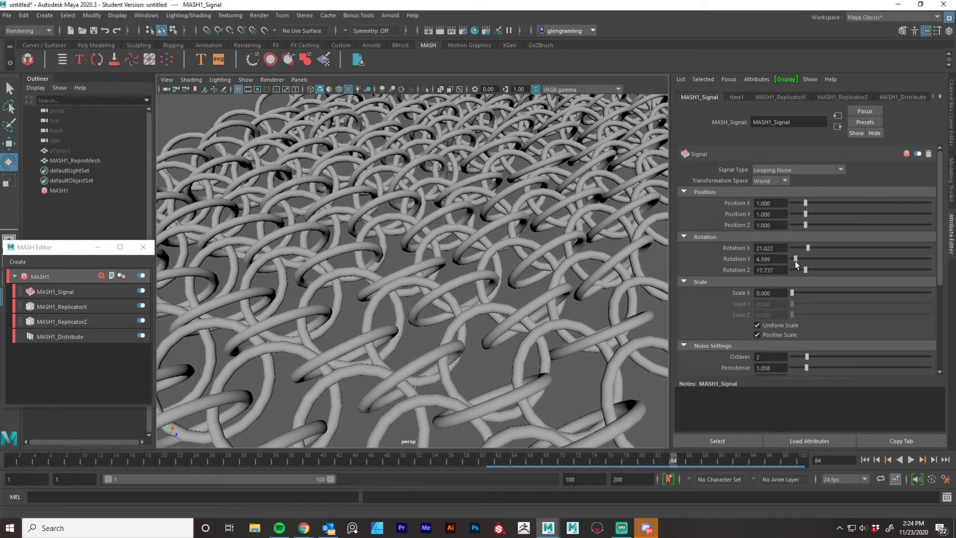
{"action": "left_click", "coordinate": [911, 459]}
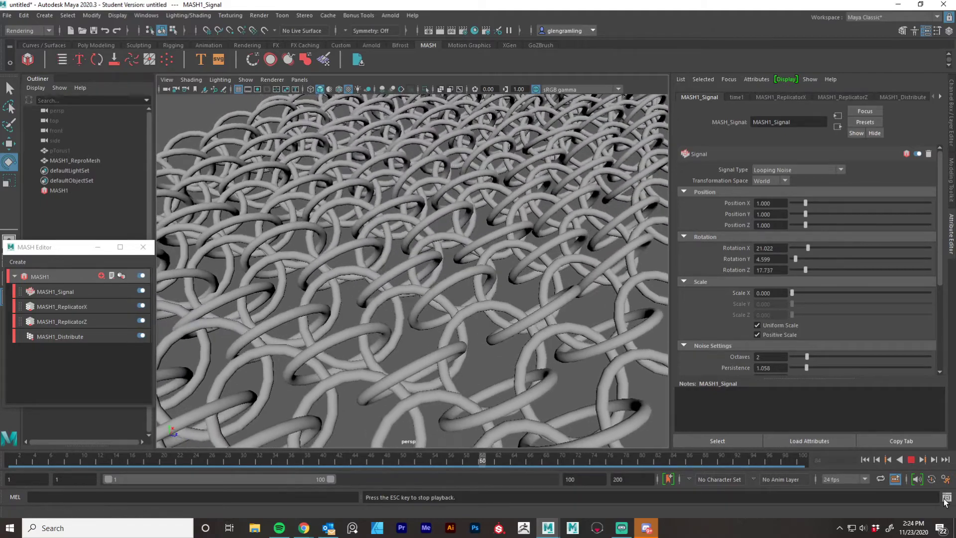
{"action": "left_click", "coordinate": [912, 459]}
Step: Review the whole chain mail sheet along with the attributes of the MASH1 network and its Signal node
{"action": "scroll", "coordinate": [482, 286], "scroll_direction": "down", "scroll_amount": 5}
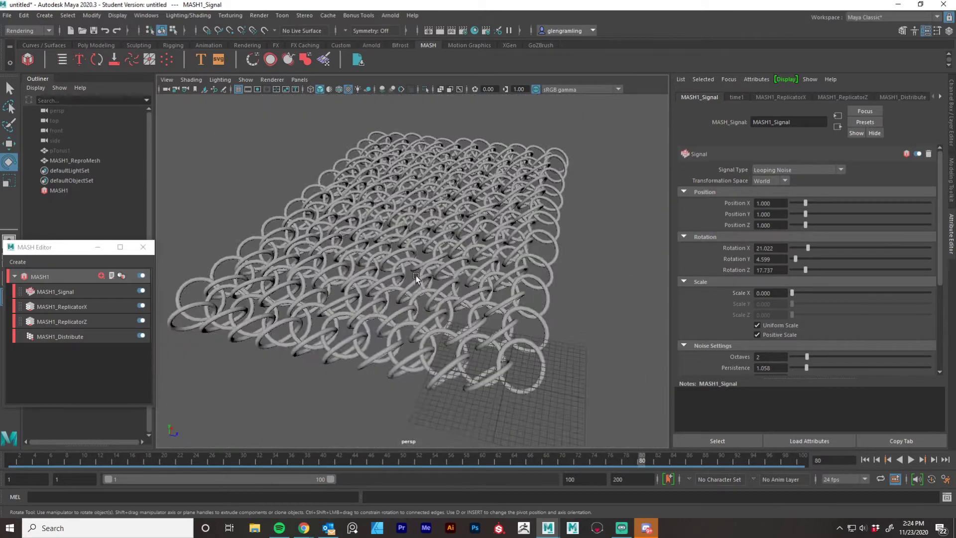
{"action": "left_click_drag", "start_coordinate": [417, 276], "coordinate": [489, 271], "text": "alt"}
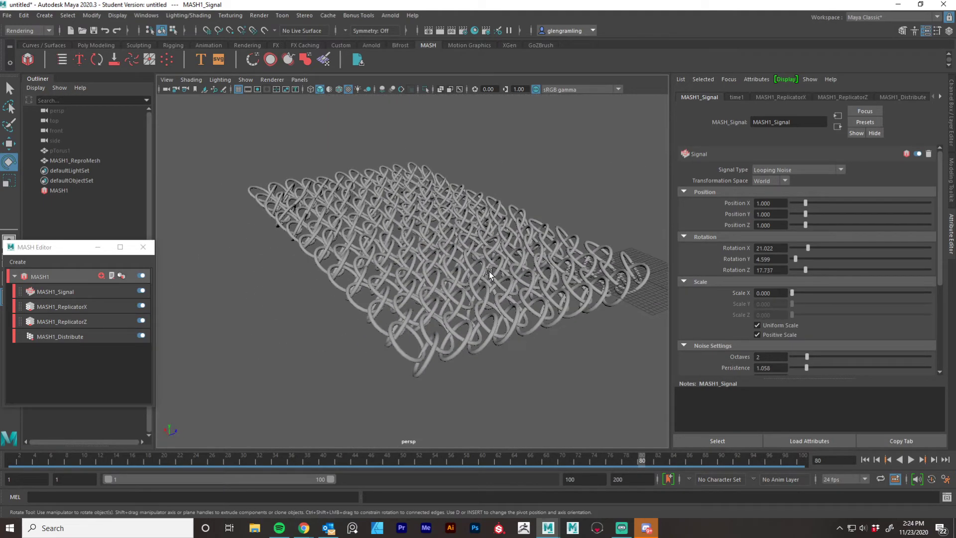
{"action": "middle_click_drag", "start_coordinate": [489, 271], "coordinate": [456, 293], "text": "alt"}
{"action": "left_click", "coordinate": [54, 274]}
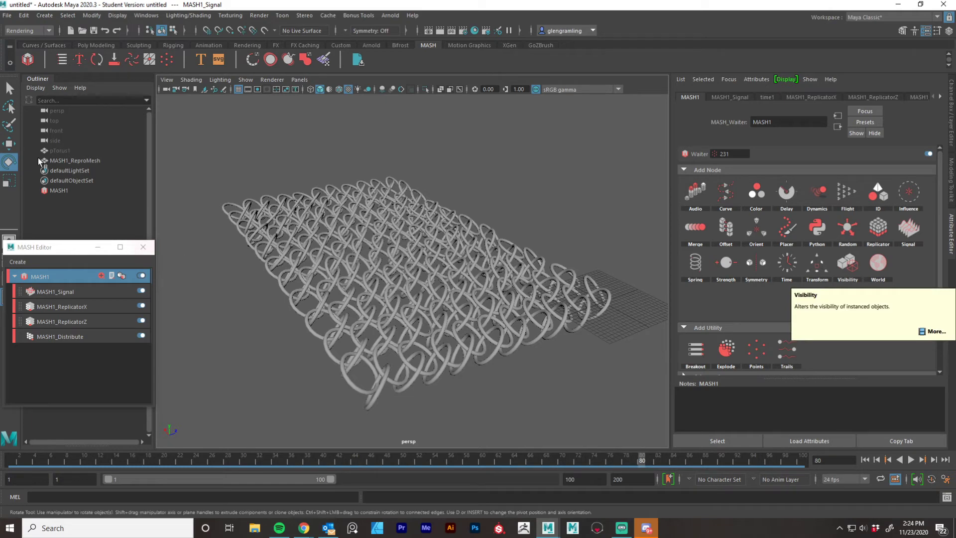
{"action": "left_click", "coordinate": [79, 291]}
{"action": "scroll", "coordinate": [854, 268], "scroll_direction": "down", "scroll_amount": 5}
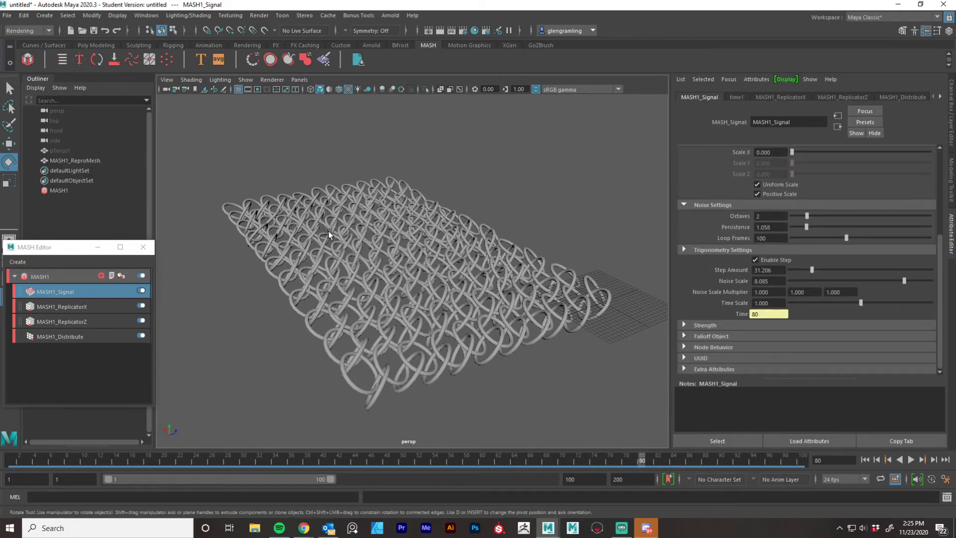
{"action": "left_click_drag", "start_coordinate": [328, 231], "coordinate": [287, 249], "text": "alt"}
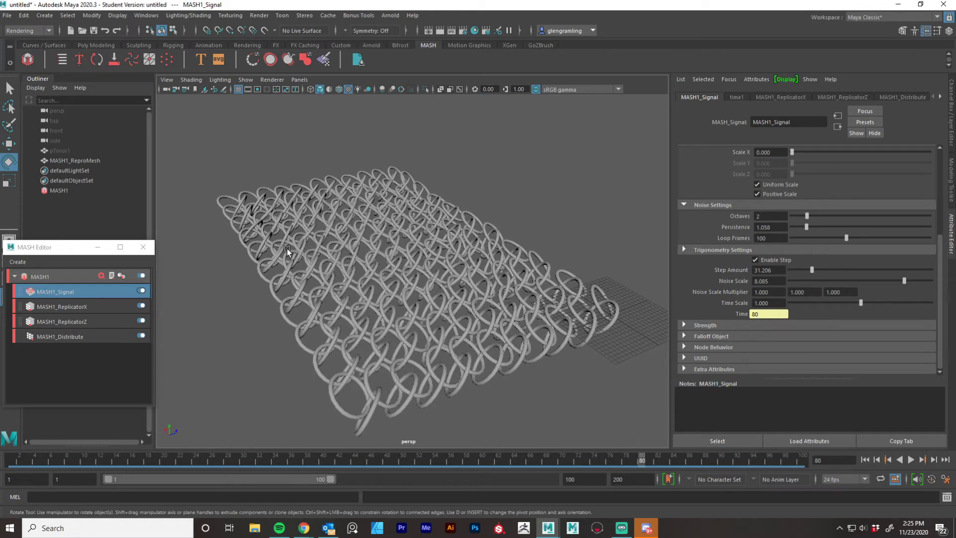
Step: Enlarge the sheet by setting Replicants to 15 on MASH1_ReplicatorX and 50 on MASH1_ReplicatorZ, and preview the animation
{"action": "left_click", "coordinate": [76, 307]}
{"action": "left_click_drag", "start_coordinate": [805, 169], "coordinate": [811, 169]}
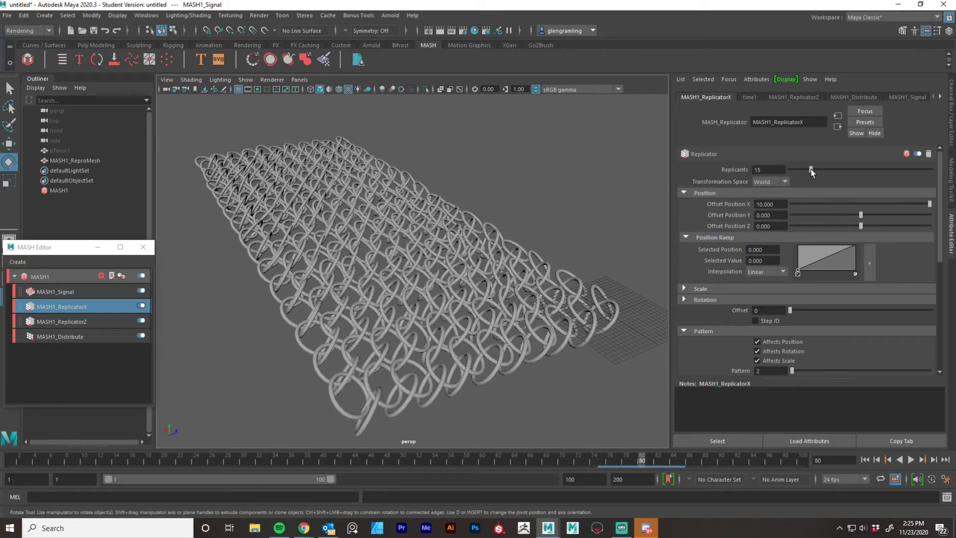
{"action": "left_click", "coordinate": [92, 321]}
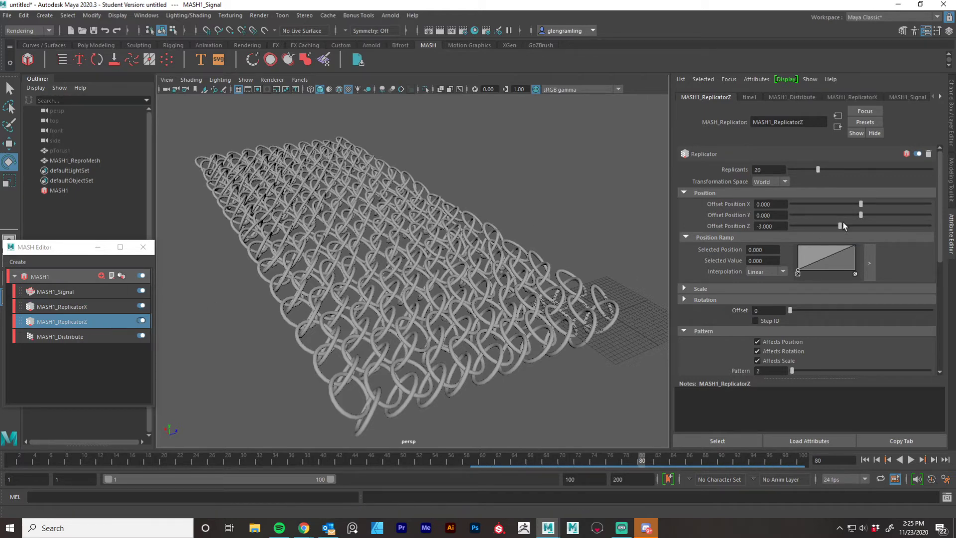
{"action": "left_click_drag", "start_coordinate": [821, 172], "coordinate": [837, 171]}
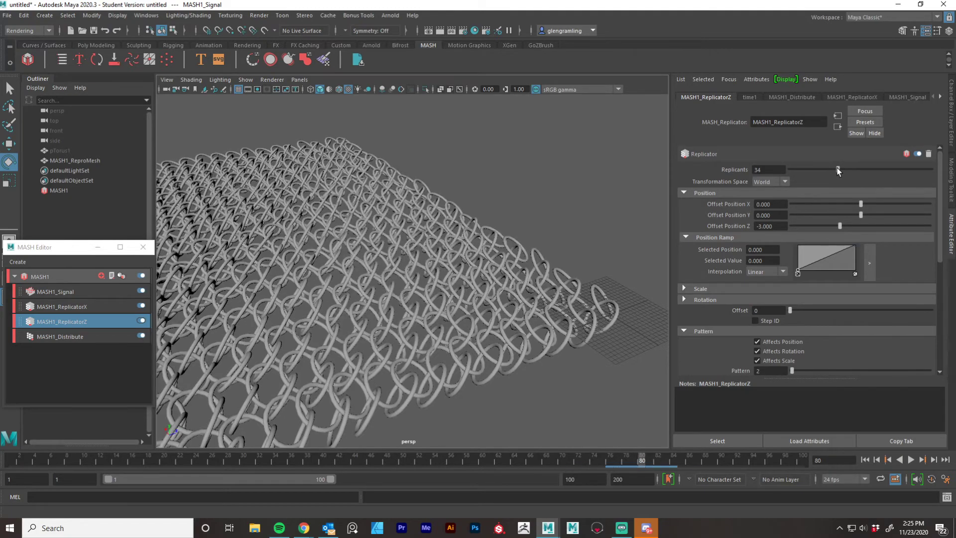
{"action": "left_click_drag", "start_coordinate": [573, 229], "coordinate": [553, 234], "text": "alt"}
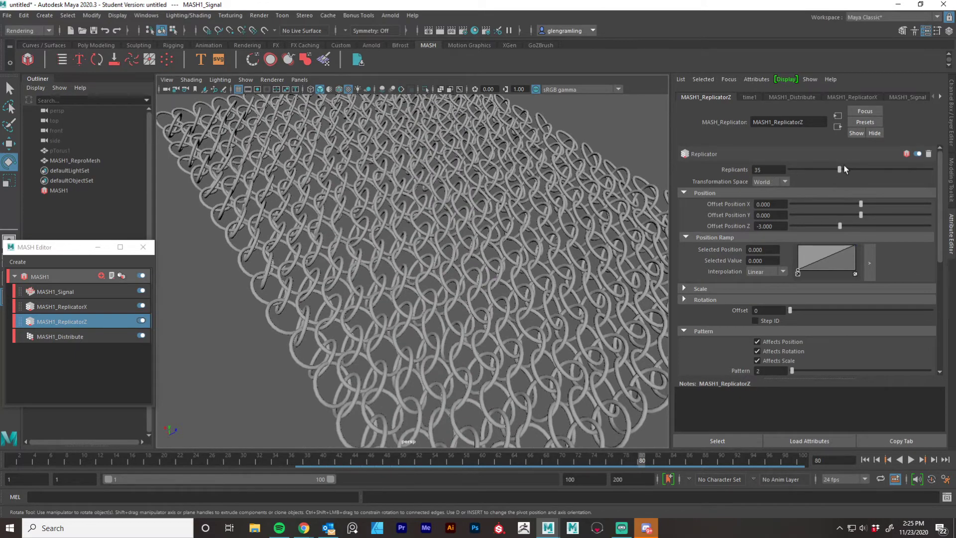
{"action": "left_click_drag", "start_coordinate": [844, 170], "coordinate": [860, 170]}
{"action": "left_click_drag", "start_coordinate": [383, 324], "coordinate": [393, 300], "text": "alt"}
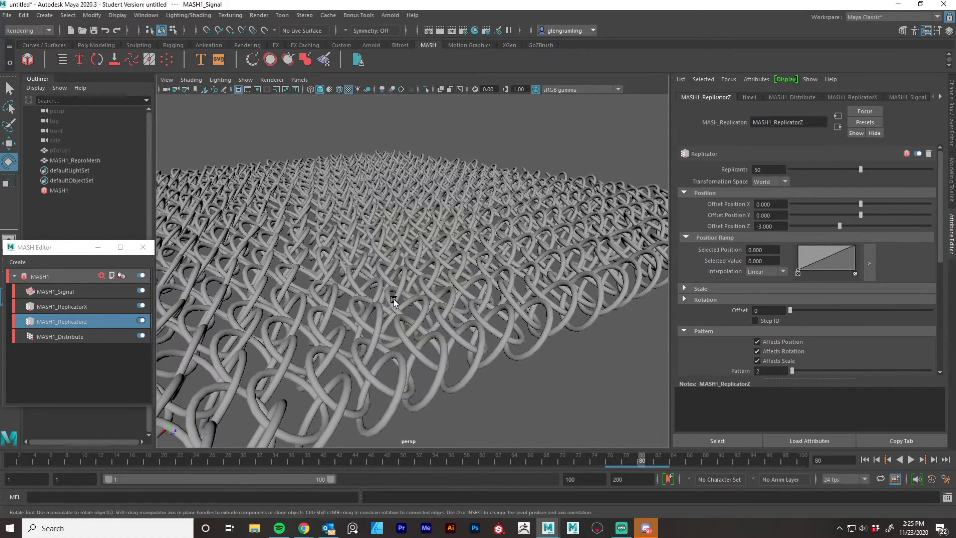
{"action": "left_click", "coordinate": [912, 459]}
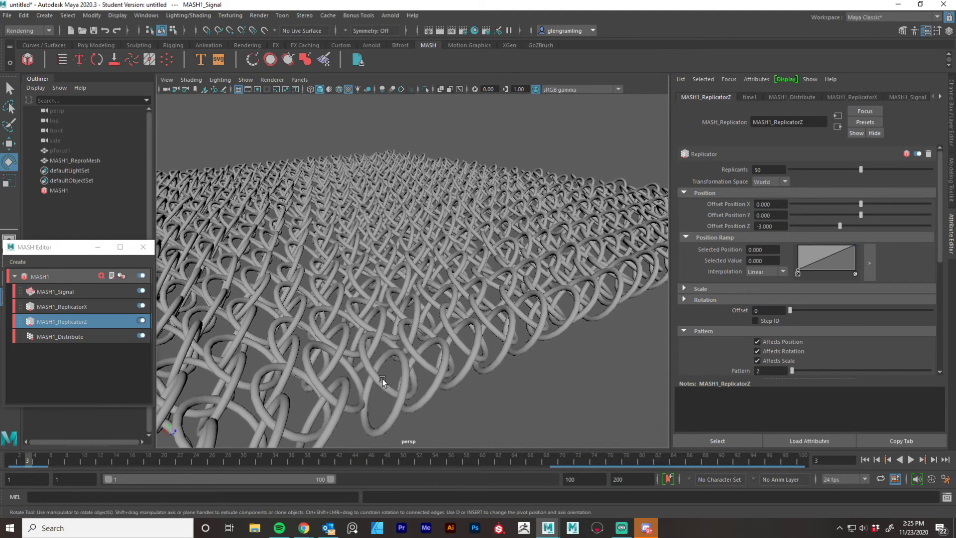
{"action": "left_click", "coordinate": [913, 458]}
{"action": "right_click_drag", "start_coordinate": [450, 368], "coordinate": [352, 310], "text": "alt"}
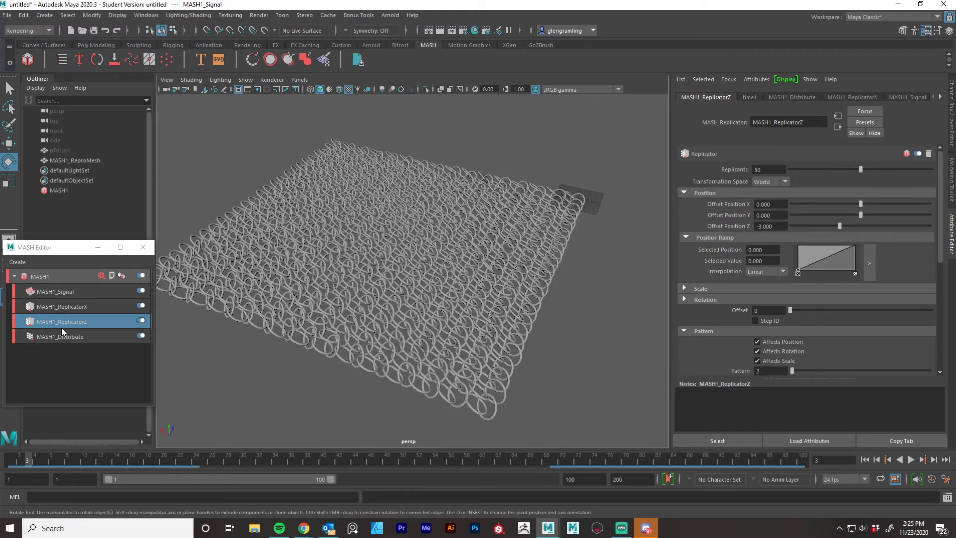
Step: Create a new falloff object for the MASH1_Signal node
{"action": "left_click", "coordinate": [72, 293]}
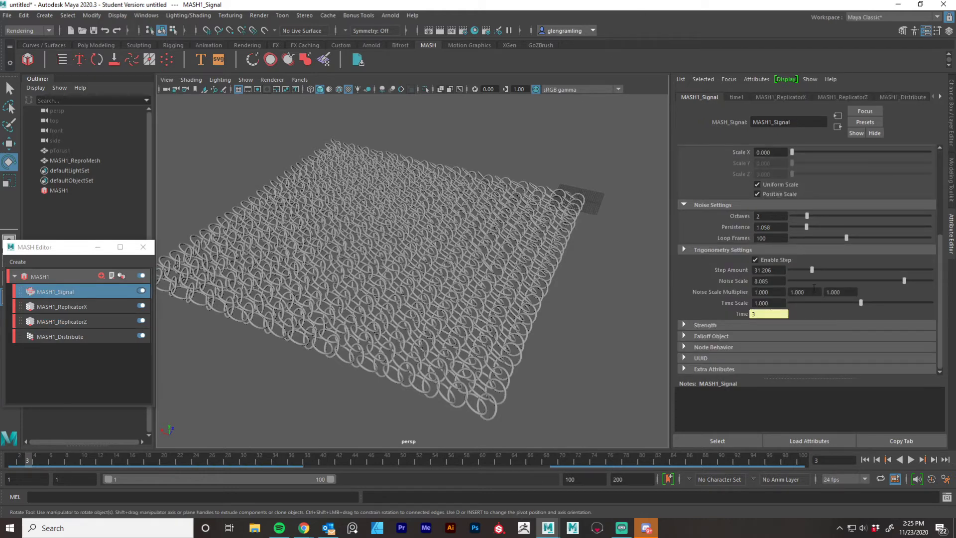
{"action": "left_click", "coordinate": [703, 336]}
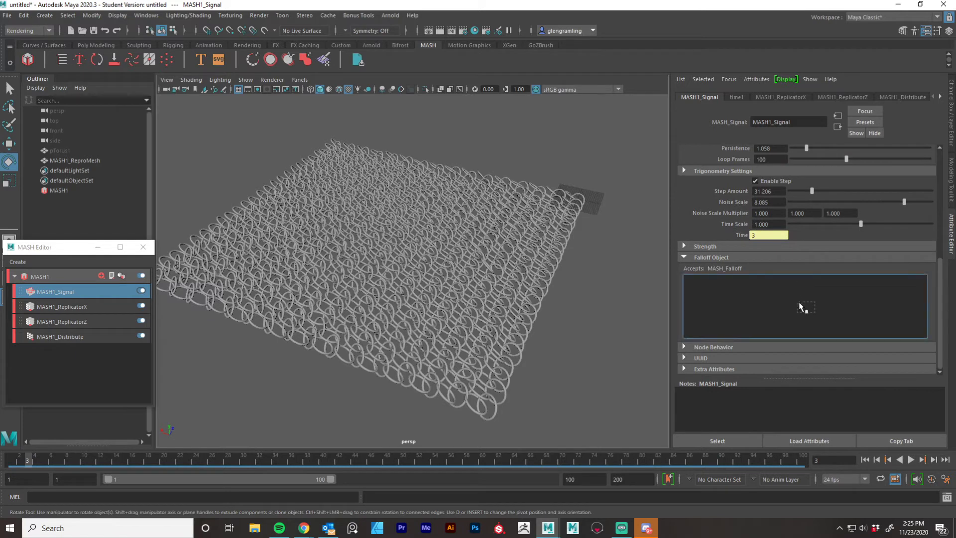
{"action": "right_click", "coordinate": [801, 308]}
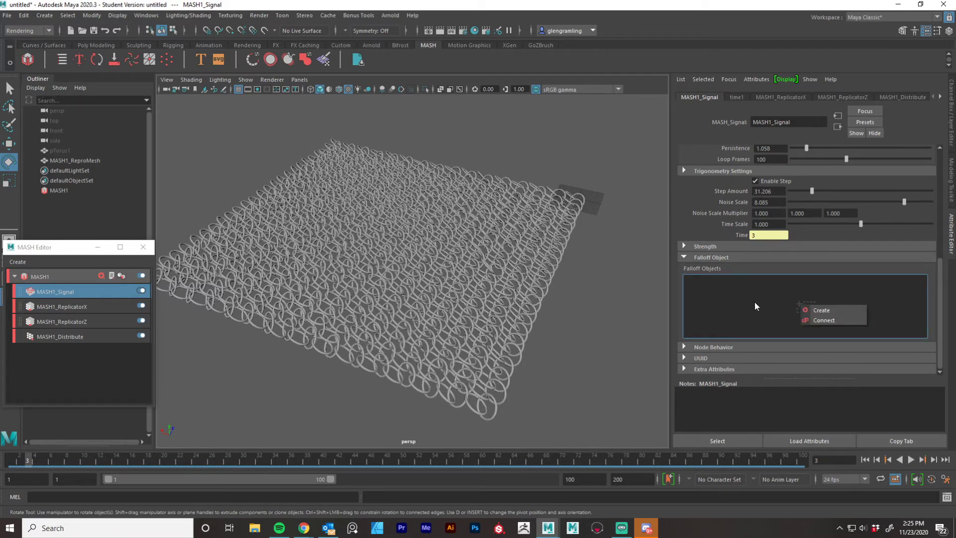
{"action": "right_click", "coordinate": [791, 299]}
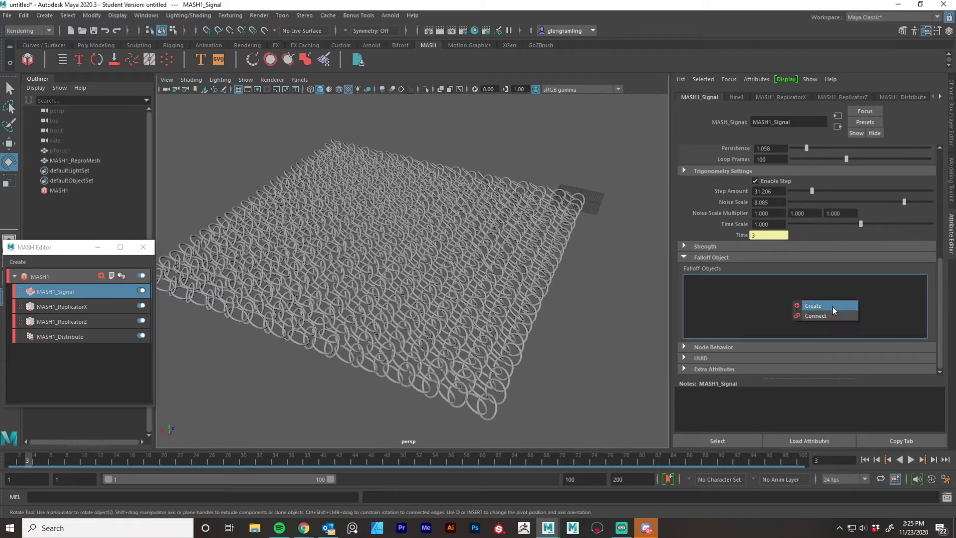
{"action": "left_click", "coordinate": [832, 306]}
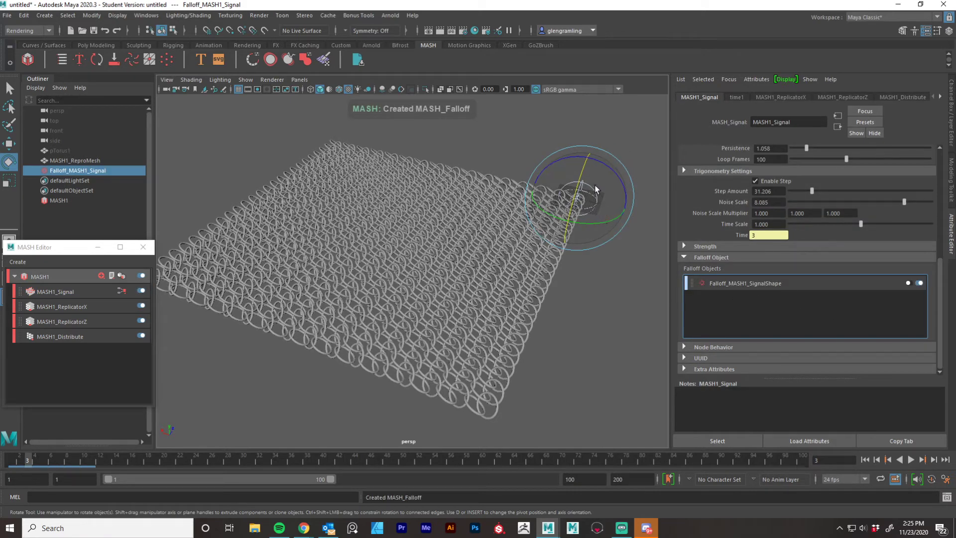
Step: Scale the Signal's falloff sphere up to about 54.667 and move it over the middle of the chain mail sheet
{"action": "left_click_drag", "start_coordinate": [595, 184], "coordinate": [593, 198]}
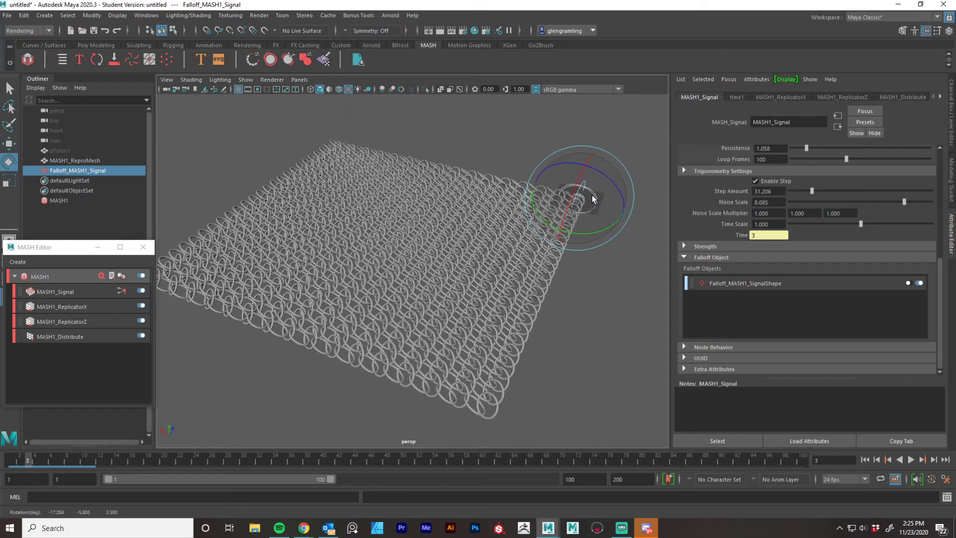
{"action": "key", "text": "r"}
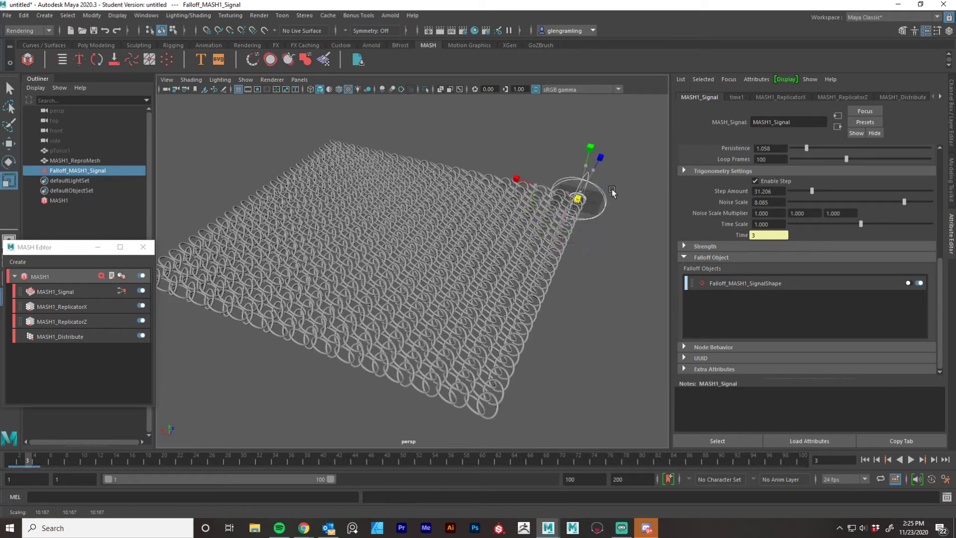
{"action": "middle_click_drag", "start_coordinate": [613, 192], "coordinate": [713, 144]}
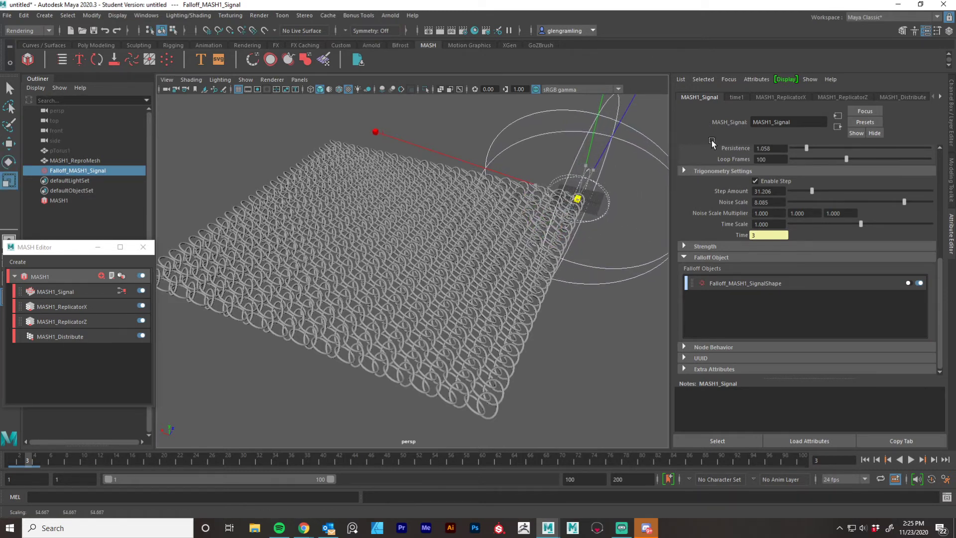
{"action": "key", "text": "w"}
{"action": "middle_click_drag", "start_coordinate": [588, 183], "coordinate": [548, 241]}
{"action": "left_click_drag", "start_coordinate": [503, 258], "coordinate": [351, 217]}
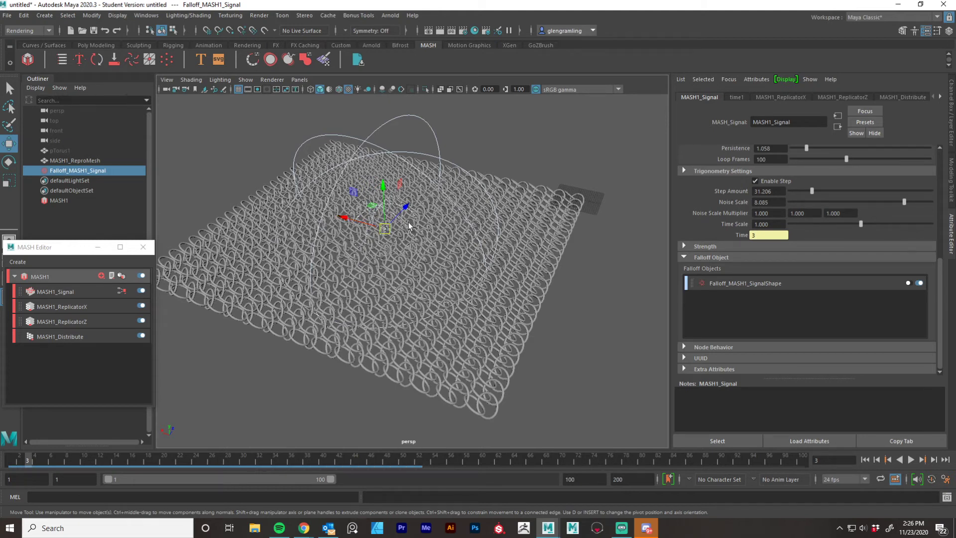
Step: Resize the falloff sphere around the sheet's centre, preview the animation, and enlarge the sphere so it spans most of the sheet
{"action": "key", "text": "e"}
{"action": "key", "text": "w"}
{"action": "key", "text": "e"}
{"action": "key", "text": "w"}
{"action": "key", "text": "e"}
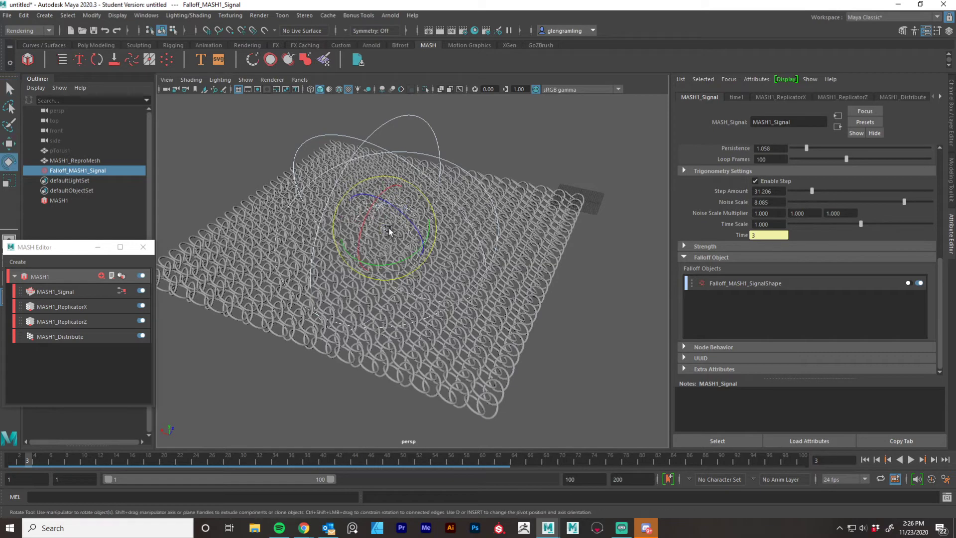
{"action": "key", "text": "r"}
{"action": "left_click_drag", "start_coordinate": [388, 230], "coordinate": [378, 236]}
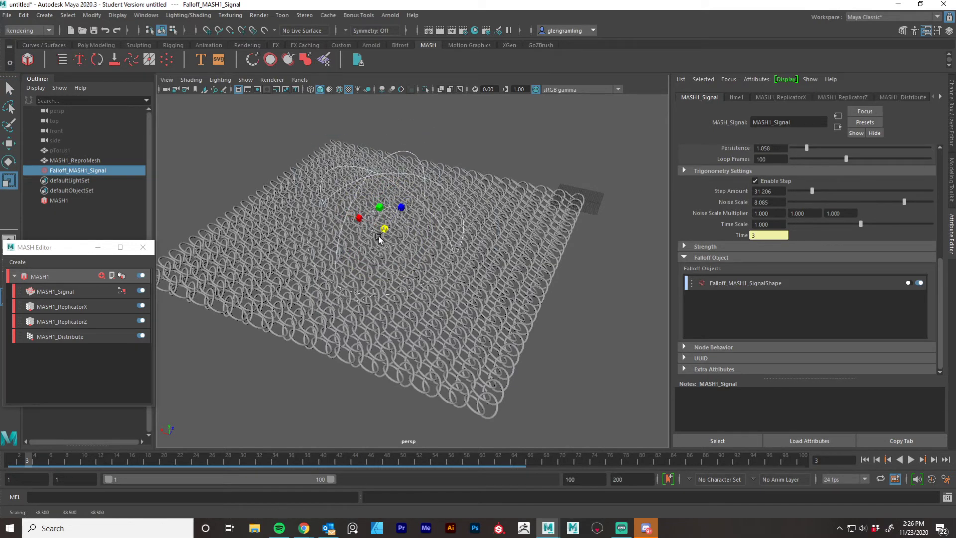
{"action": "scroll", "coordinate": [584, 346], "scroll_direction": "up", "scroll_amount": 5}
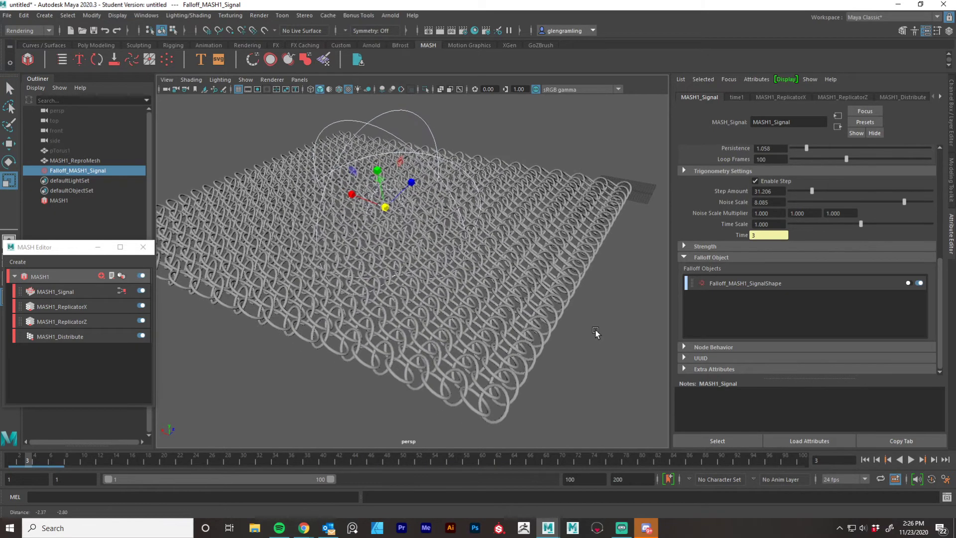
{"action": "left_click", "coordinate": [911, 460]}
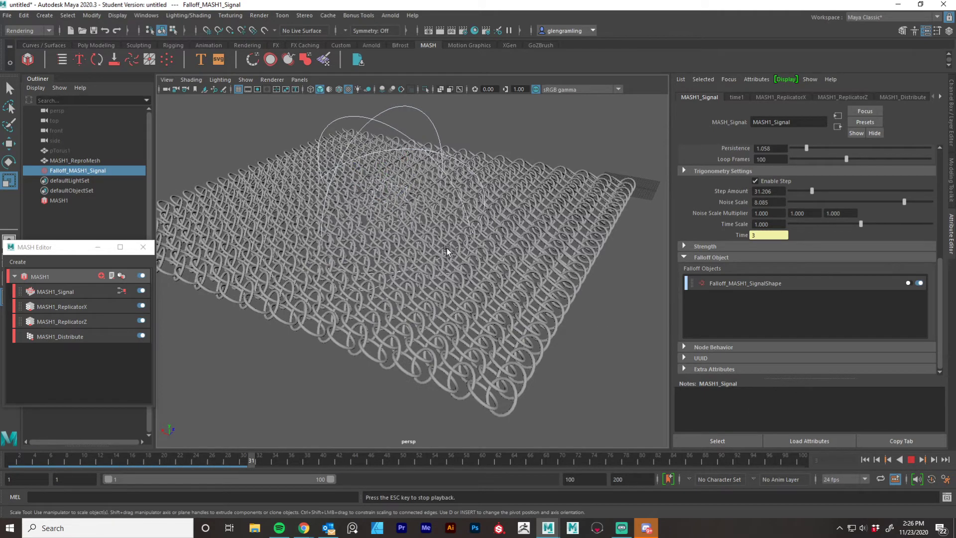
{"action": "left_click", "coordinate": [911, 460]}
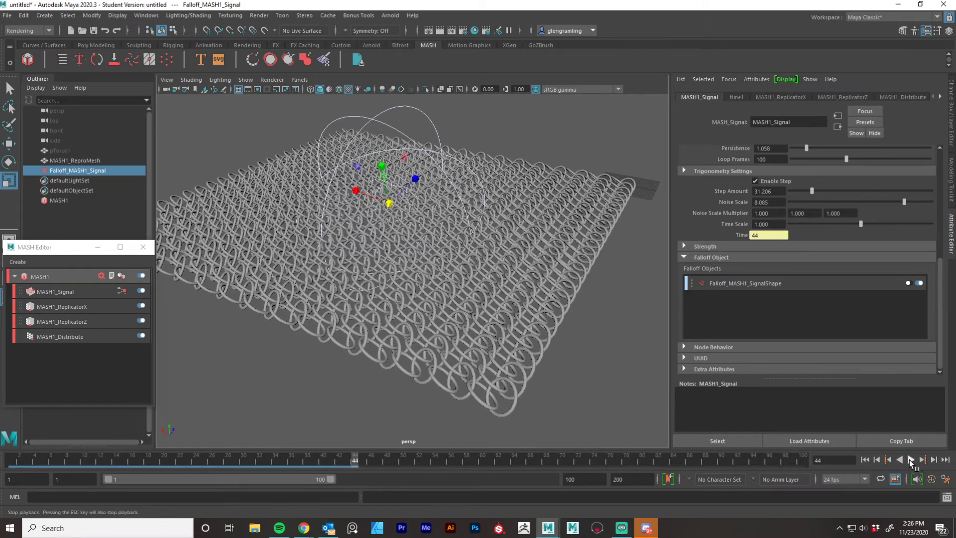
{"action": "left_click_drag", "start_coordinate": [393, 209], "coordinate": [393, 231]}
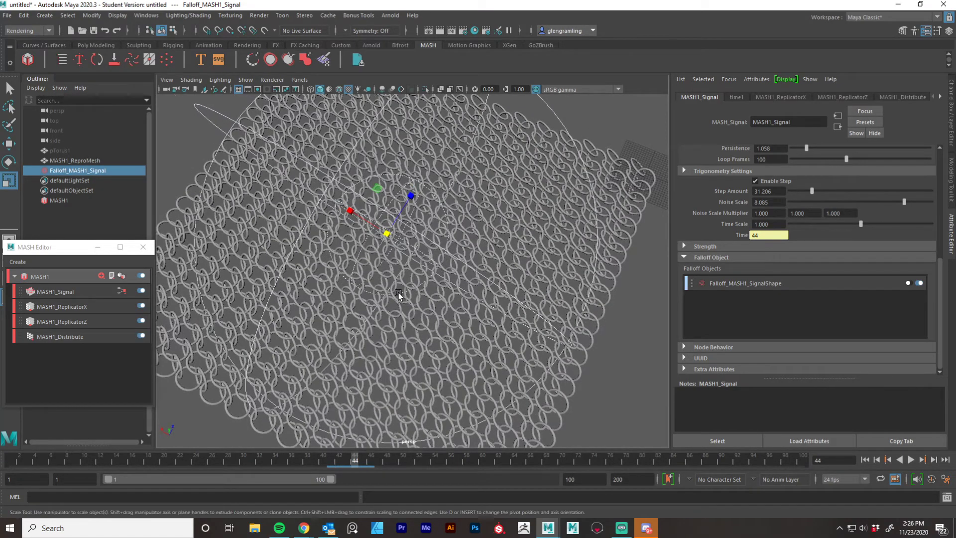
{"action": "left_click_drag", "start_coordinate": [446, 303], "coordinate": [429, 270], "text": "alt"}
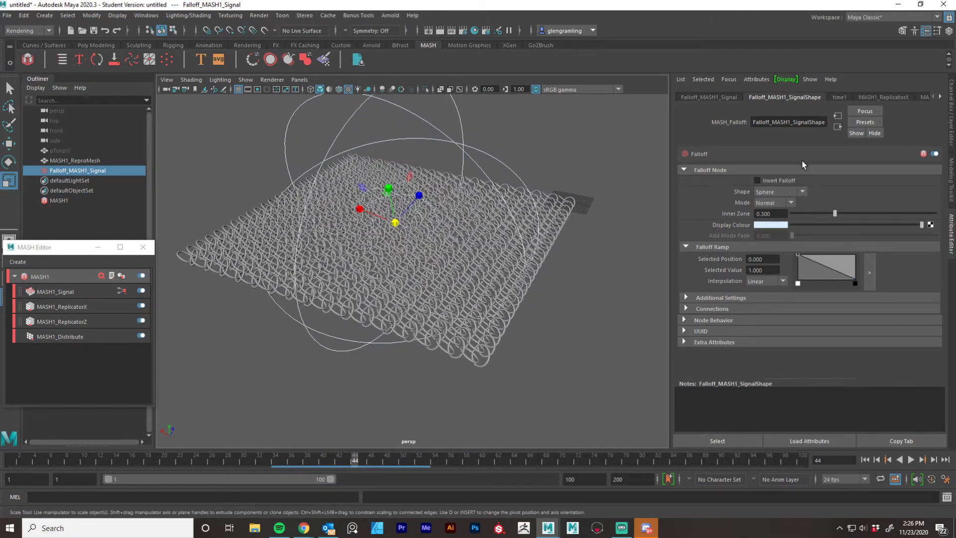
Step: Keep the falloff's Shape at Sphere and raise its Inner Zone to about 0.643
{"action": "left_click", "coordinate": [802, 193]}
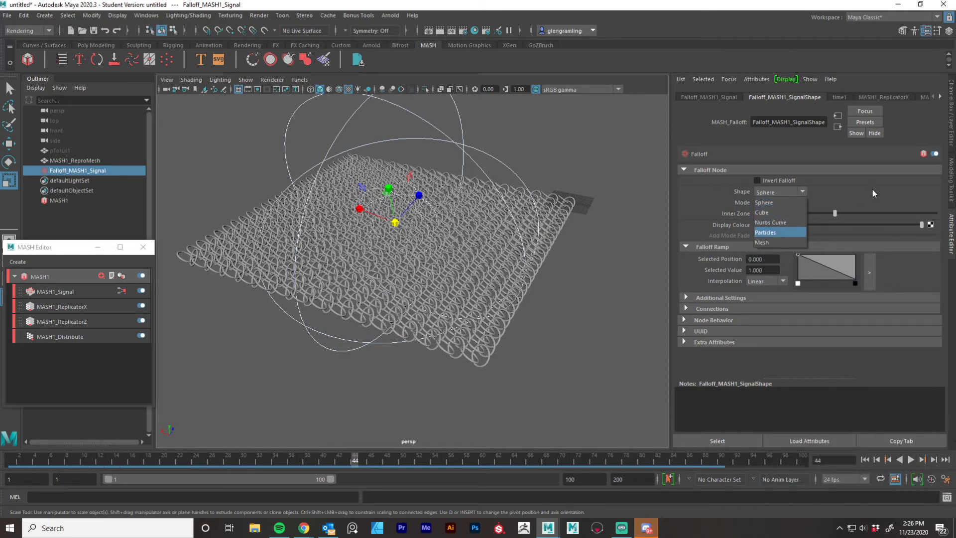
{"action": "left_click", "coordinate": [887, 191]}
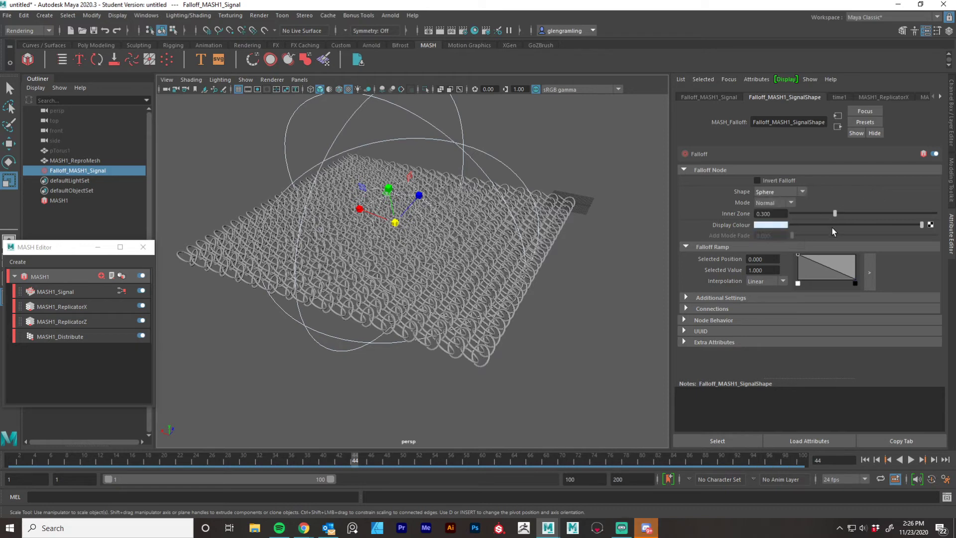
{"action": "left_click_drag", "start_coordinate": [837, 215], "coordinate": [871, 216]}
{"action": "left_click_drag", "start_coordinate": [573, 246], "coordinate": [420, 256], "text": "alt"}
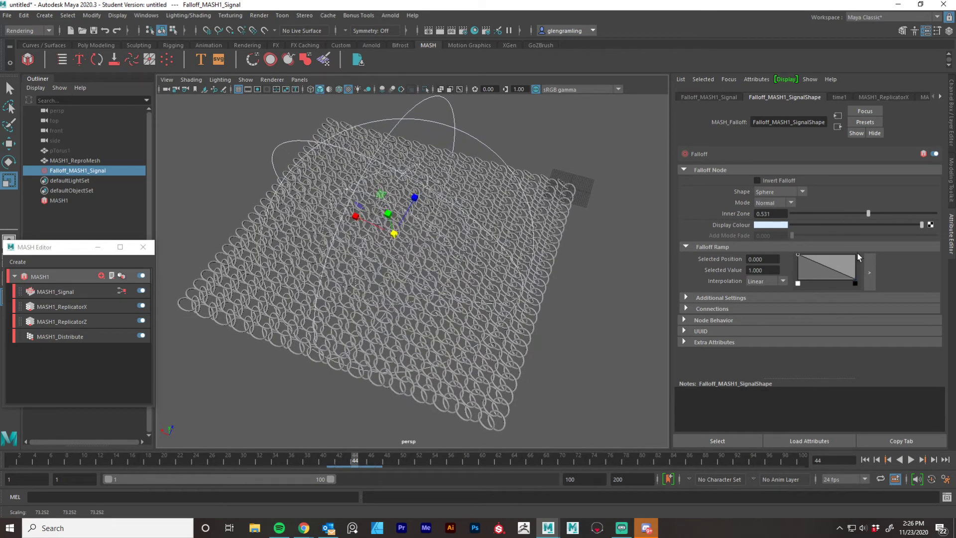
{"action": "left_click_drag", "start_coordinate": [874, 213], "coordinate": [888, 213]}
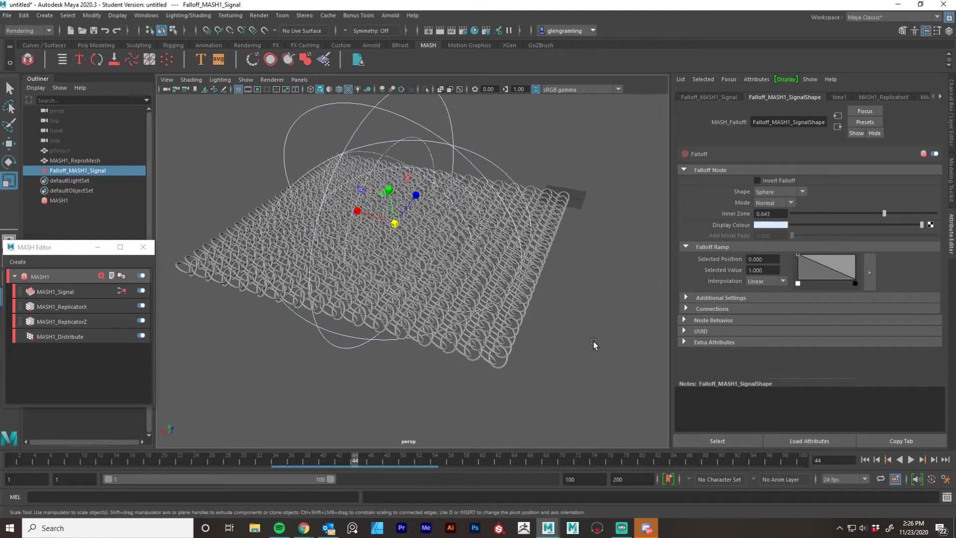
Step: Play the animation while lowering the falloff's Inner Zone to about 0.402, and inspect the moving rings up close
{"action": "left_click", "coordinate": [865, 462]}
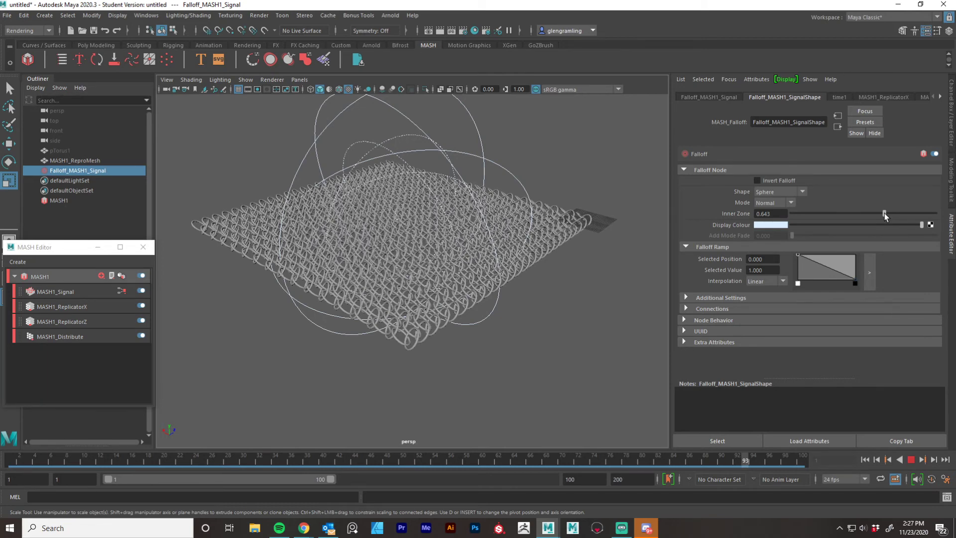
{"action": "left_click_drag", "start_coordinate": [884, 213], "coordinate": [850, 215]}
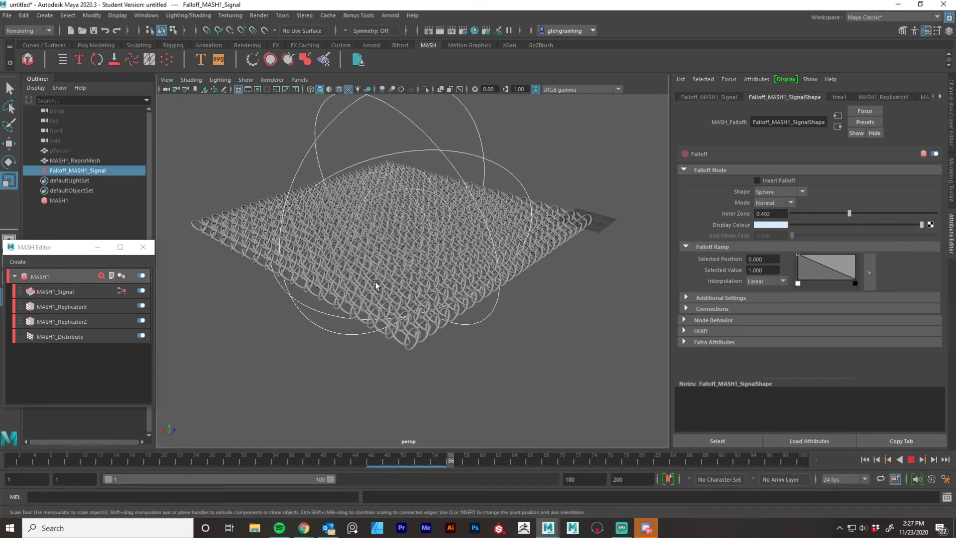
{"action": "right_click_drag", "start_coordinate": [376, 281], "coordinate": [507, 232], "text": "alt"}
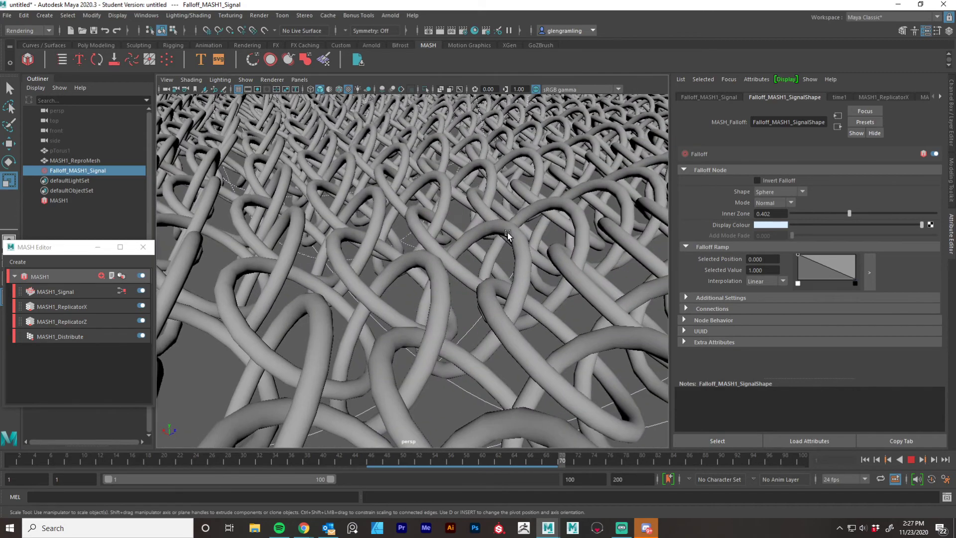
{"action": "left_click_drag", "start_coordinate": [507, 232], "coordinate": [496, 292], "text": "alt"}
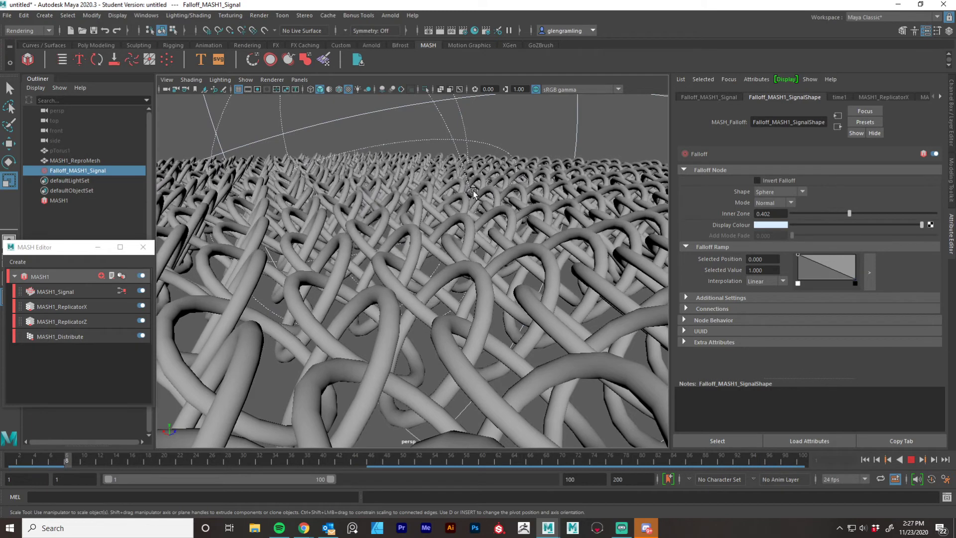
{"action": "right_click_drag", "start_coordinate": [512, 202], "coordinate": [389, 205], "text": "alt"}
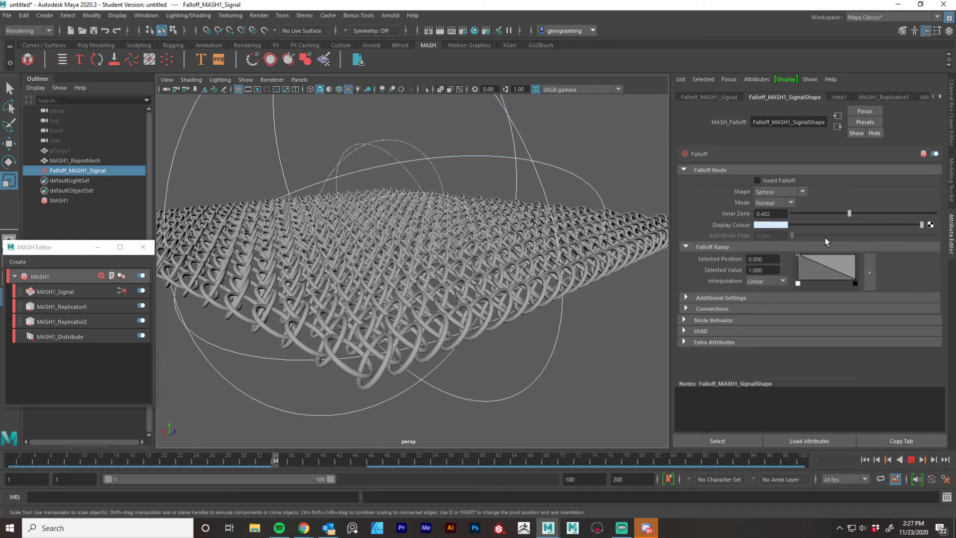
Step: Try the falloff's Add and Remove modes, leaving Mode on Add, and expand its Additional Settings
{"action": "left_click", "coordinate": [795, 203]}
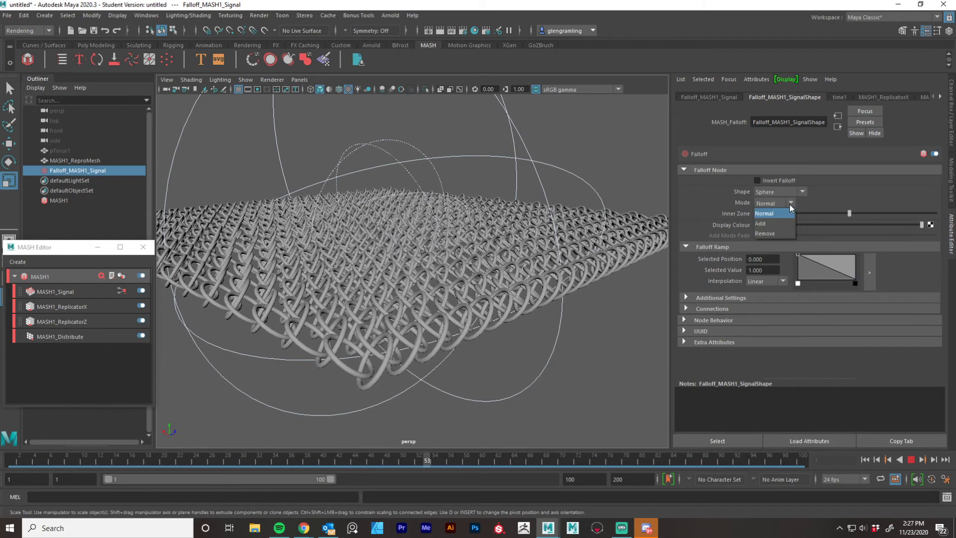
{"action": "left_click", "coordinate": [774, 226]}
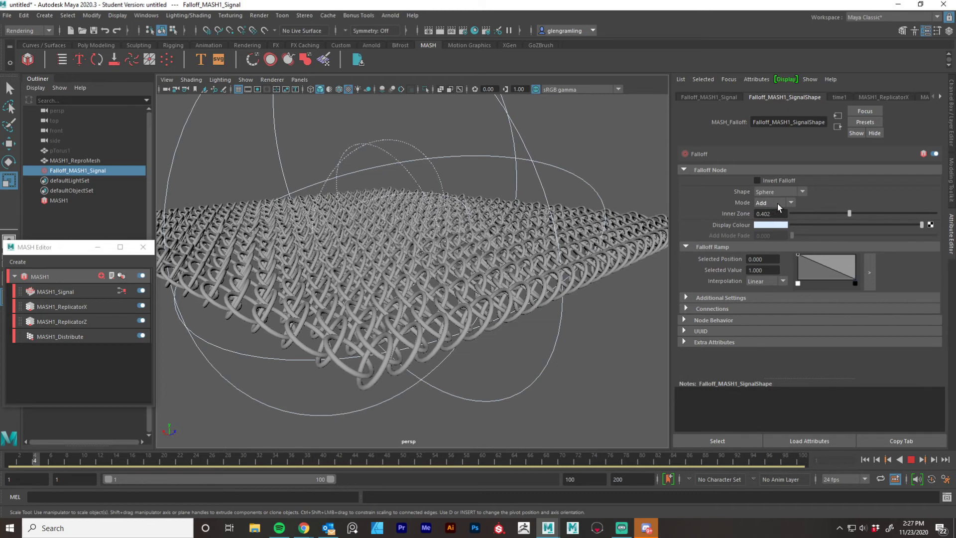
{"action": "left_click", "coordinate": [778, 203]}
{"action": "left_click", "coordinate": [770, 235]}
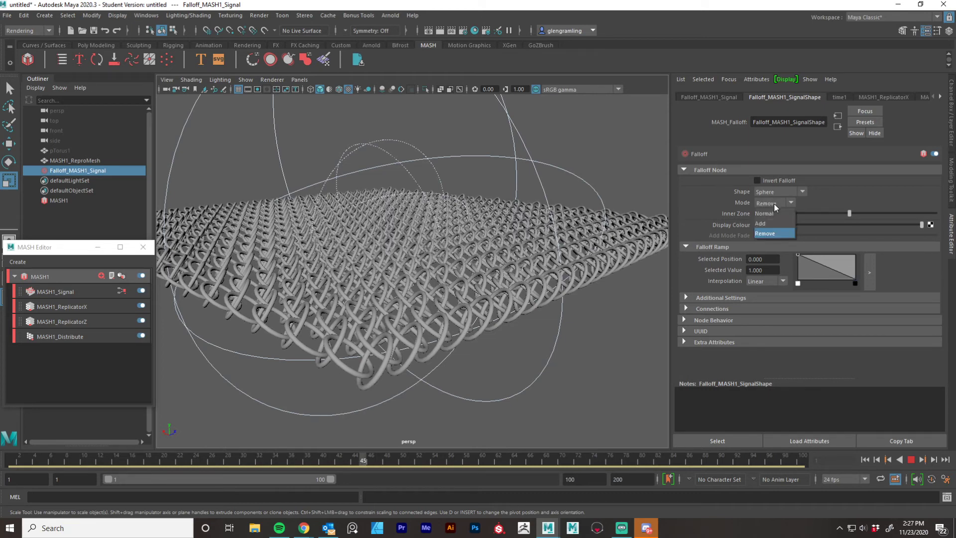
{"action": "left_click", "coordinate": [771, 223]}
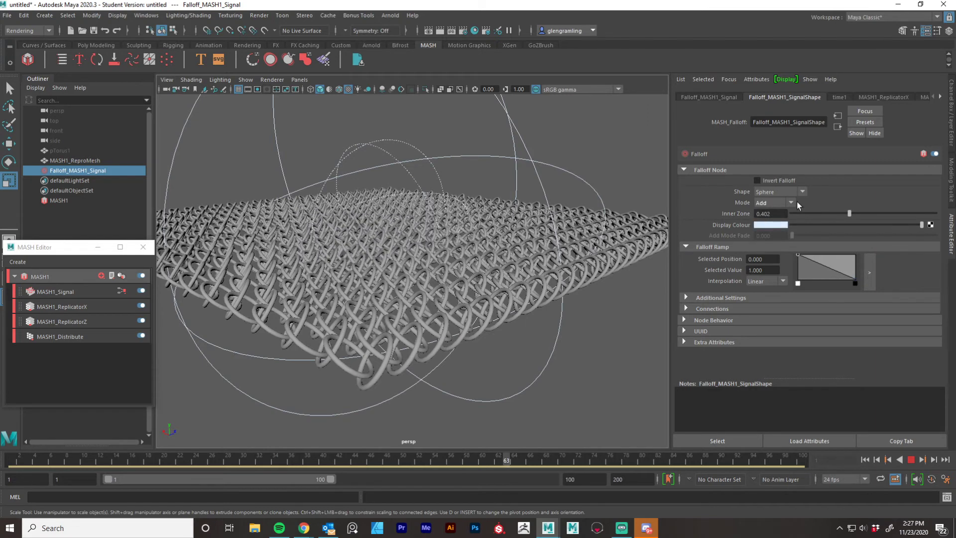
{"action": "left_click", "coordinate": [718, 298]}
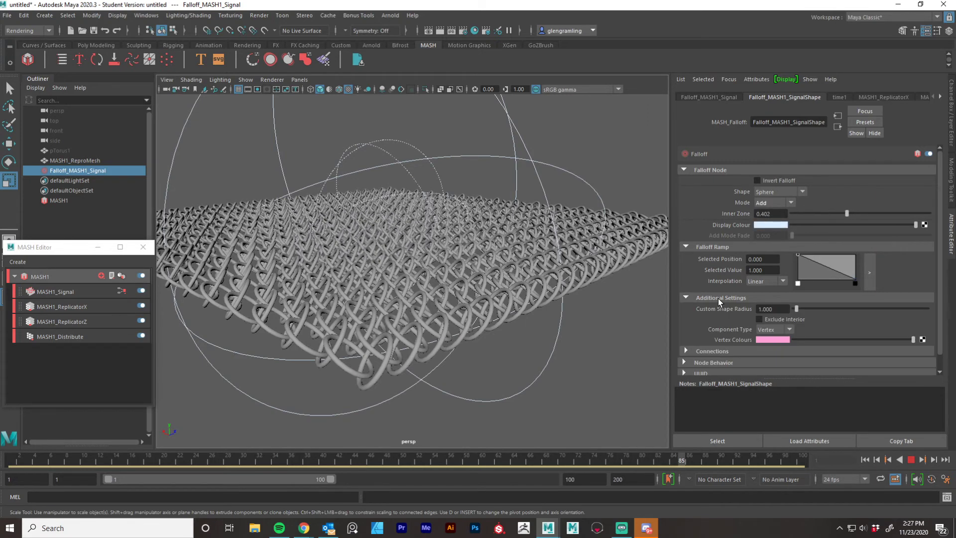
{"action": "left_click", "coordinate": [911, 460]}
Step: Add a Symmetry node to the MASH1 network
{"action": "left_click_drag", "start_coordinate": [502, 338], "coordinate": [518, 345], "text": "alt"}
{"action": "right_click_drag", "start_coordinate": [517, 345], "coordinate": [350, 333], "text": "alt"}
{"action": "left_click_drag", "start_coordinate": [513, 332], "coordinate": [509, 293], "text": "alt"}
{"action": "right_click_drag", "start_coordinate": [459, 303], "coordinate": [511, 288], "text": "alt"}
{"action": "left_click_drag", "start_coordinate": [512, 288], "coordinate": [325, 354], "text": "alt"}
{"action": "left_click", "coordinate": [61, 278]}
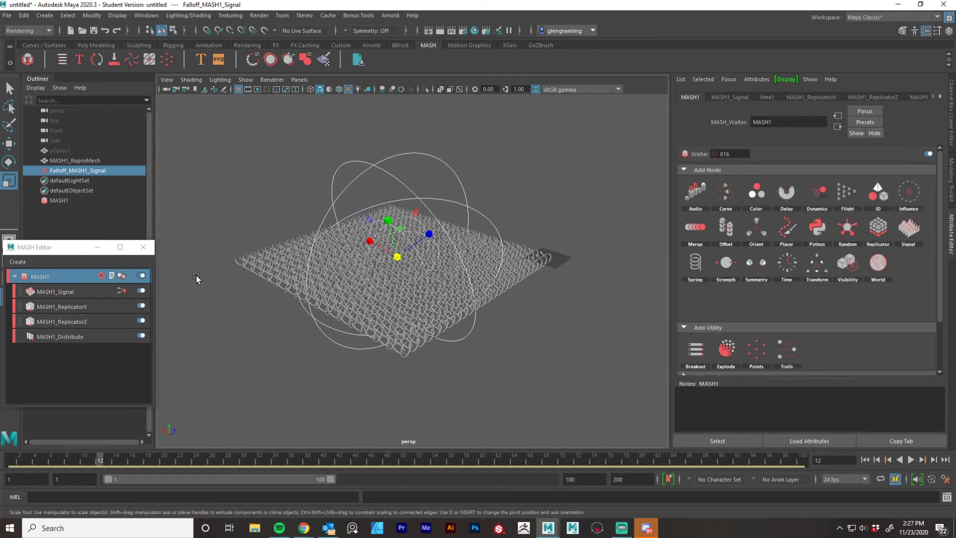
{"action": "left_click", "coordinate": [758, 266]}
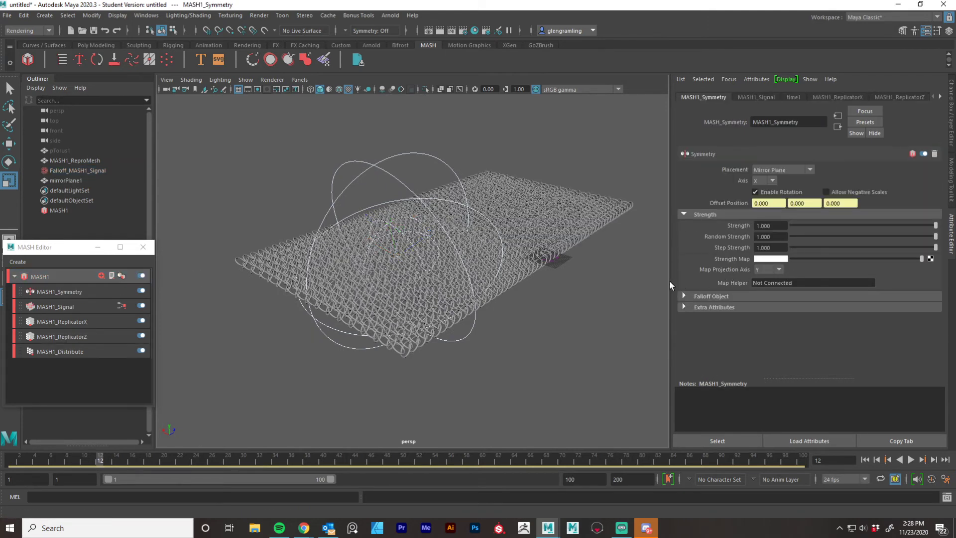
Step: Keep the Symmetry node's Placement on Mirror Plane and set its Axis to Y
{"action": "left_click_drag", "start_coordinate": [498, 277], "coordinate": [443, 282], "text": "alt"}
{"action": "mouse_move", "coordinate": [443, 281]}
{"action": "right_mouse_down", "text": "alt"}
{"action": "mouse_move", "coordinate": [447, 273]}
{"action": "mouse_move", "coordinate": [474, 273]}
{"action": "mouse_move", "coordinate": [432, 274]}
{"action": "mouse_move", "coordinate": [453, 275]}
{"action": "right_mouse_up", "text": "alt"}
{"action": "left_click_drag", "start_coordinate": [452, 276], "coordinate": [567, 273], "text": "alt"}
{"action": "left_click", "coordinate": [781, 170]}
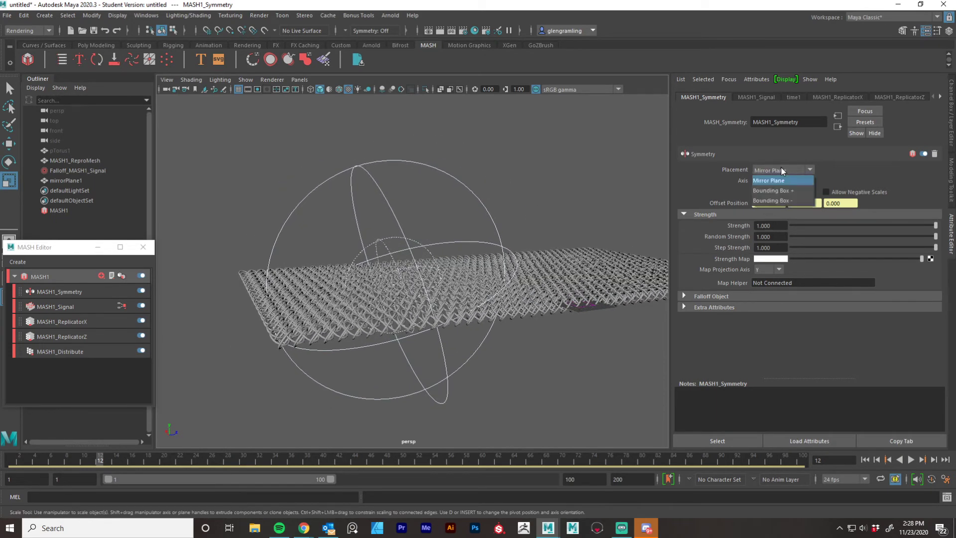
{"action": "left_click", "coordinate": [861, 180]}
{"action": "left_click", "coordinate": [767, 181]}
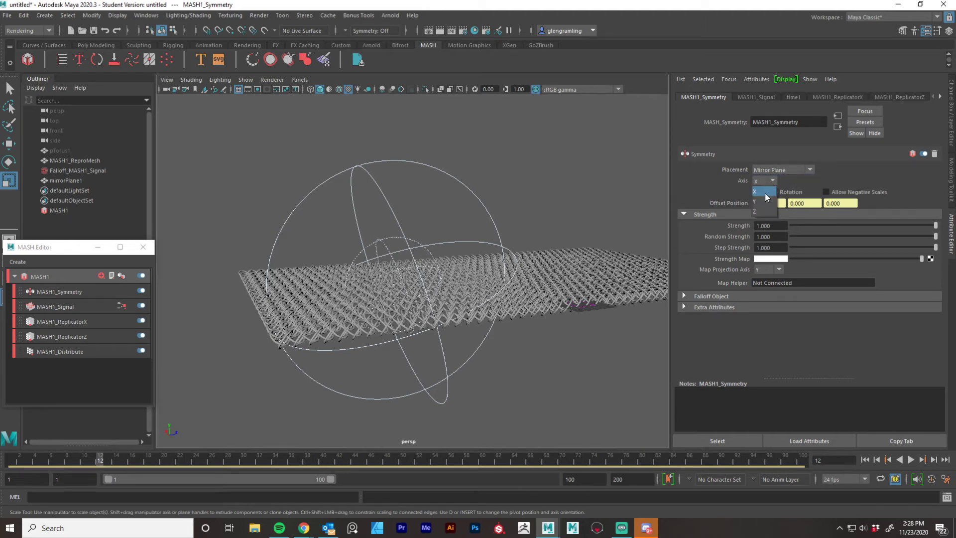
{"action": "left_click_drag", "start_coordinate": [549, 259], "coordinate": [536, 259], "text": "alt"}
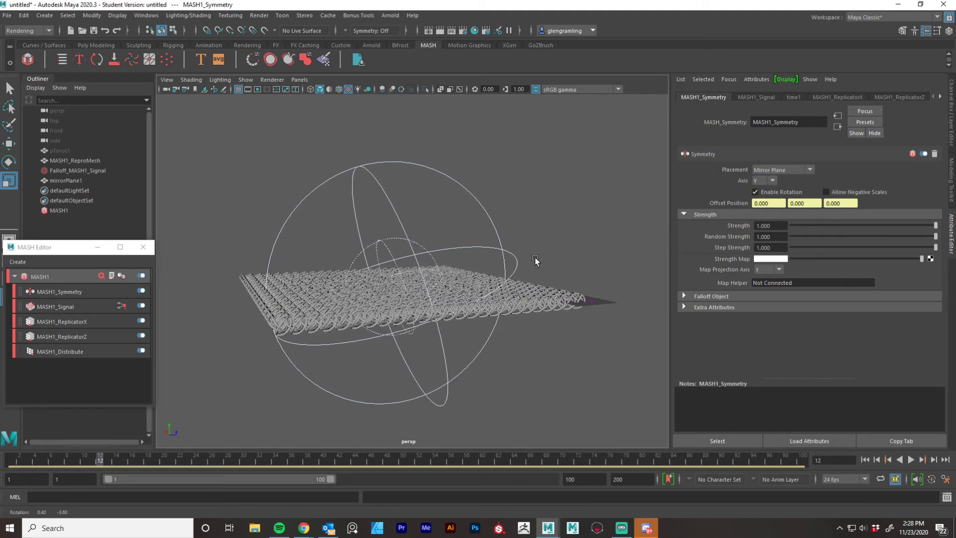
{"action": "right_click_drag", "start_coordinate": [536, 260], "coordinate": [582, 252], "text": "alt"}
{"action": "left_click_drag", "start_coordinate": [583, 251], "coordinate": [594, 241], "text": "alt"}
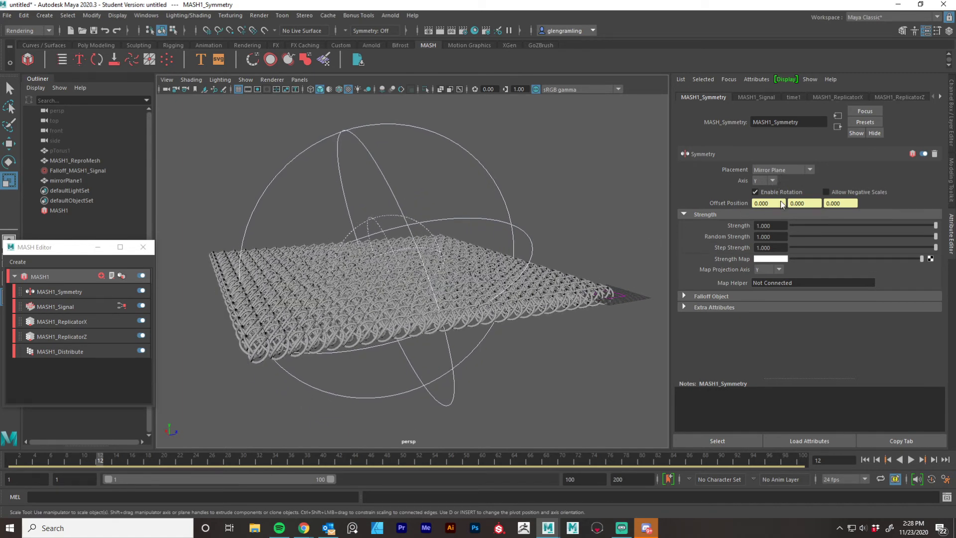
Step: Try lowering the Symmetry node's Random Strength to about 0.608, and return it to 1.000
{"action": "left_click", "coordinate": [896, 227]}
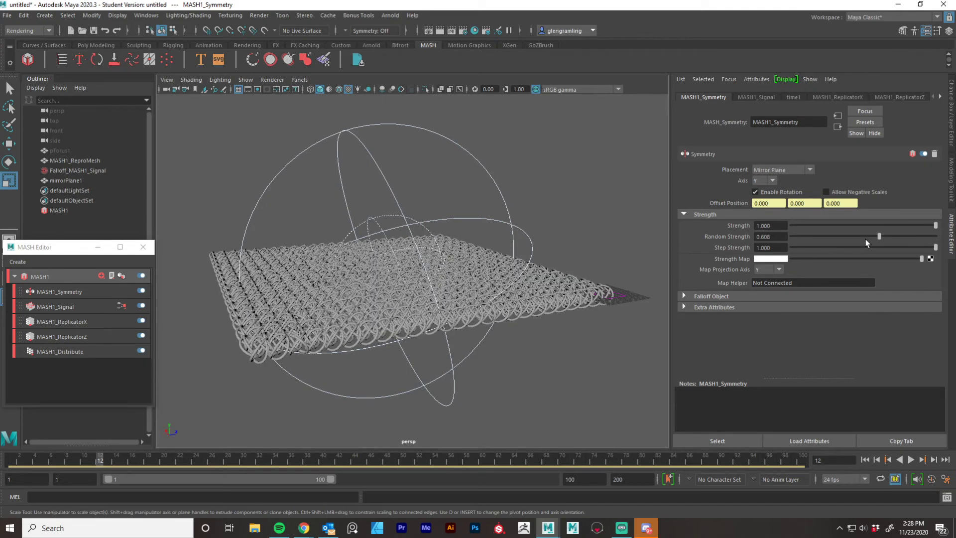
{"action": "left_click_drag", "start_coordinate": [904, 237], "coordinate": [939, 237]}
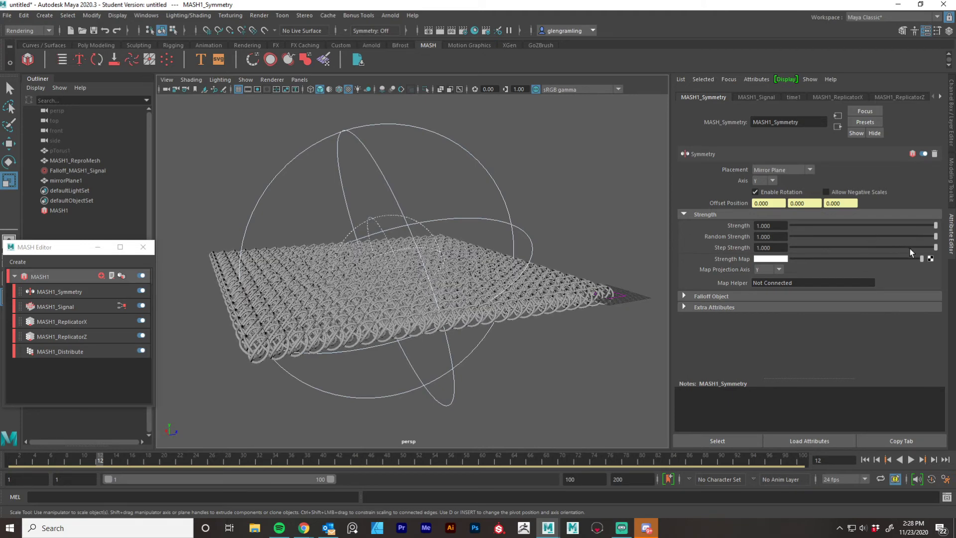
Step: Try the Symmetry node's Bounding Box + placement, and return the Placement to Mirror Plane
{"action": "left_click_drag", "start_coordinate": [647, 307], "coordinate": [634, 329], "text": "alt"}
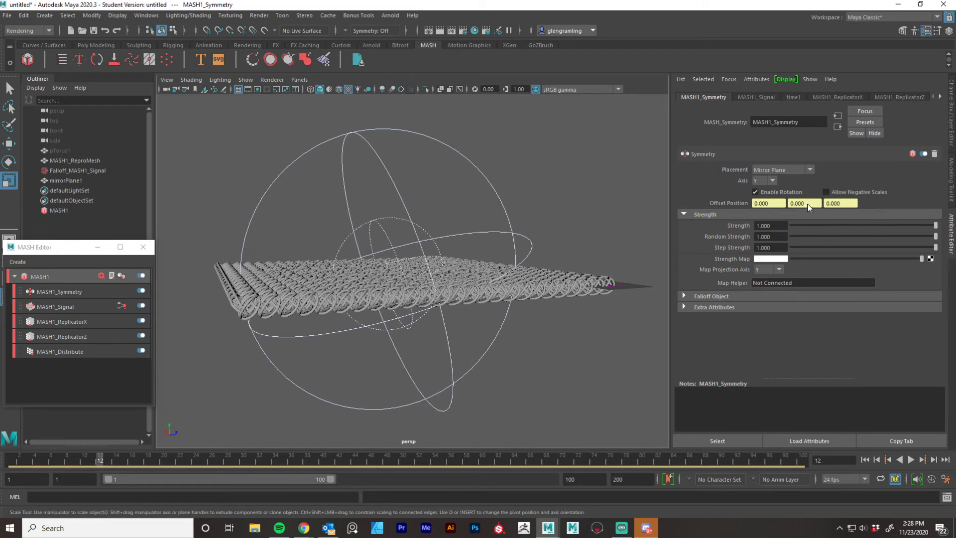
{"action": "left_click", "coordinate": [782, 170]}
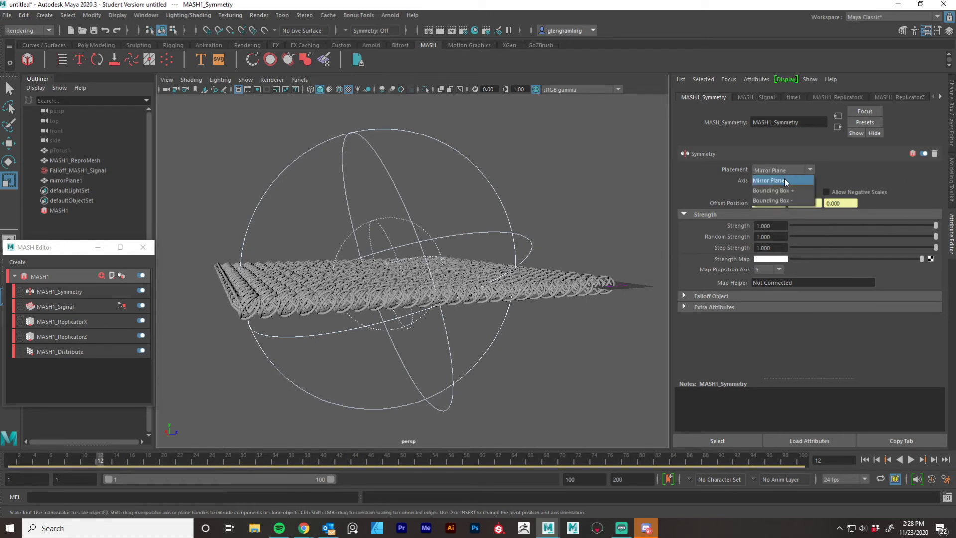
{"action": "left_click", "coordinate": [785, 191]}
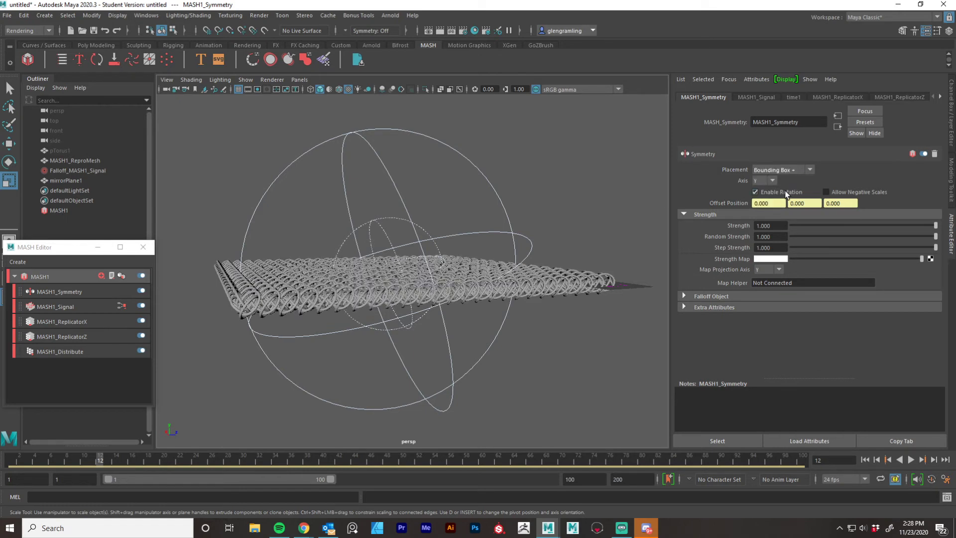
{"action": "left_click", "coordinate": [792, 169]}
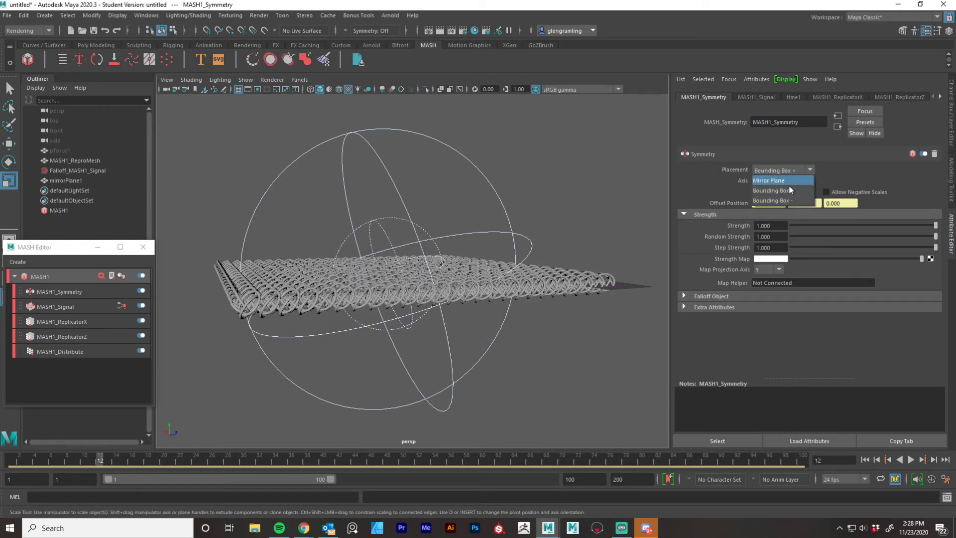
{"action": "left_click", "coordinate": [786, 182]}
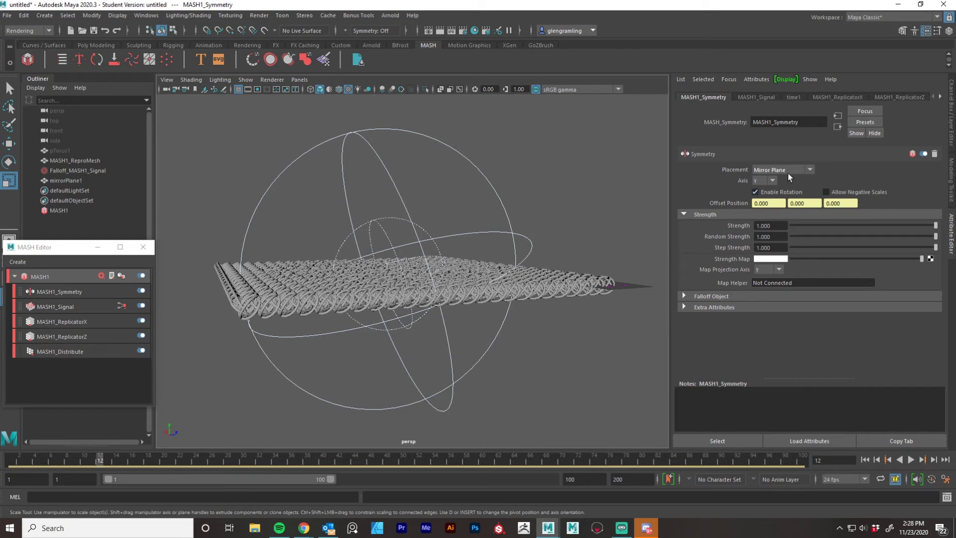
{"action": "left_click", "coordinate": [788, 169]}
Step: Try moving MASH1_ReproMesh and the source torus pTorus1 down along Y, undoing each move
{"action": "left_click", "coordinate": [64, 161]}
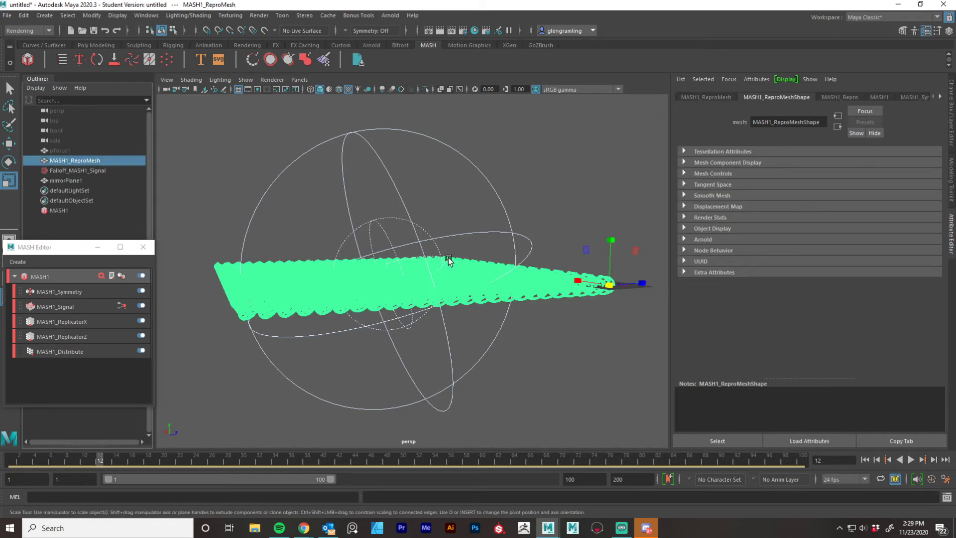
{"action": "key", "text": "w"}
{"action": "left_click_drag", "start_coordinate": [611, 241], "coordinate": [610, 263]}
{"action": "key", "text": "ctrl+z"}
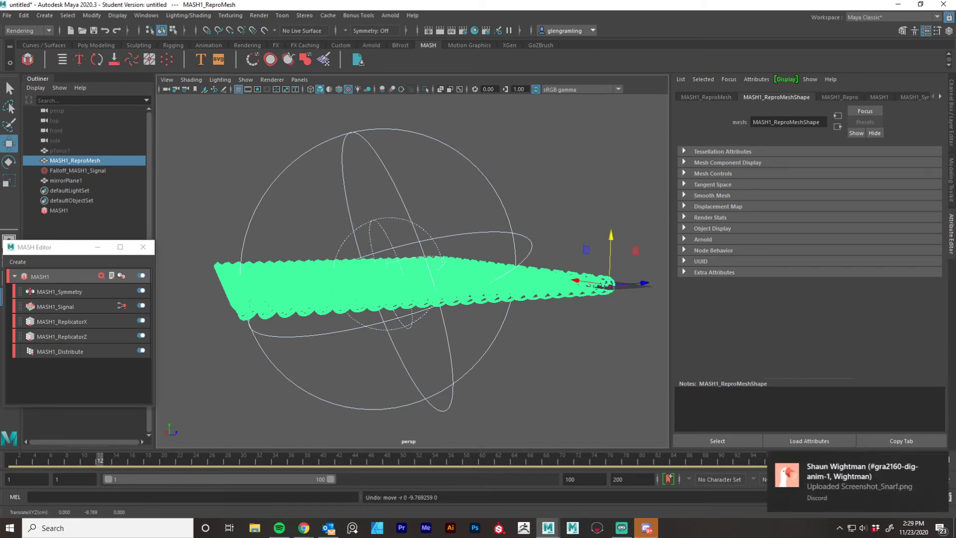
{"action": "left_click", "coordinate": [61, 151]}
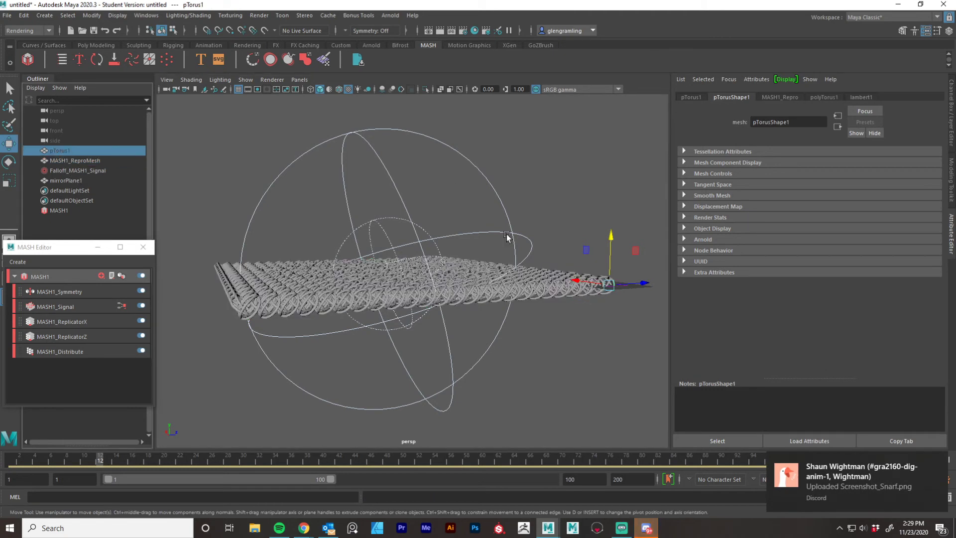
{"action": "left_click", "coordinate": [610, 246]}
{"action": "left_click_drag", "start_coordinate": [610, 247], "coordinate": [611, 255]}
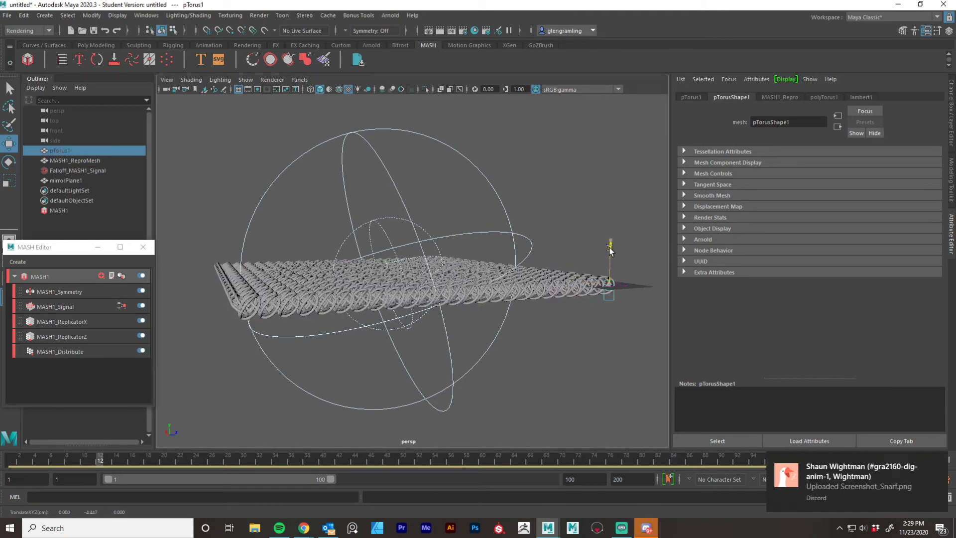
{"action": "key", "text": "ctrl+z"}
Step: Check which scene object controls the mesh's position by inspecting MASH1, the default sets, mirrorPlane1, MASH1_ReproMesh and the Signal falloff
{"action": "left_click", "coordinate": [52, 210]}
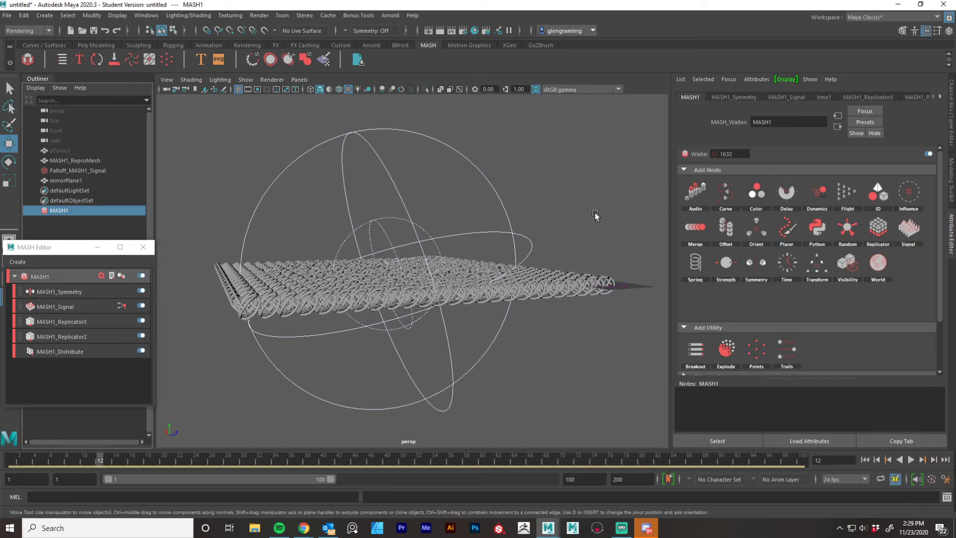
{"action": "left_click", "coordinate": [77, 200]}
{"action": "left_click", "coordinate": [72, 189]}
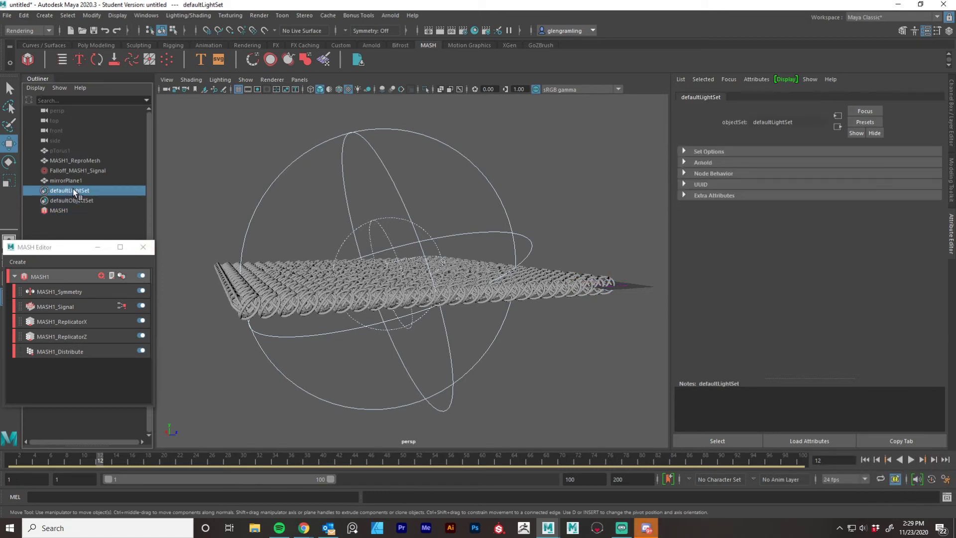
{"action": "left_click", "coordinate": [70, 181]}
{"action": "left_click", "coordinate": [67, 170]}
{"action": "left_click", "coordinate": [70, 160]}
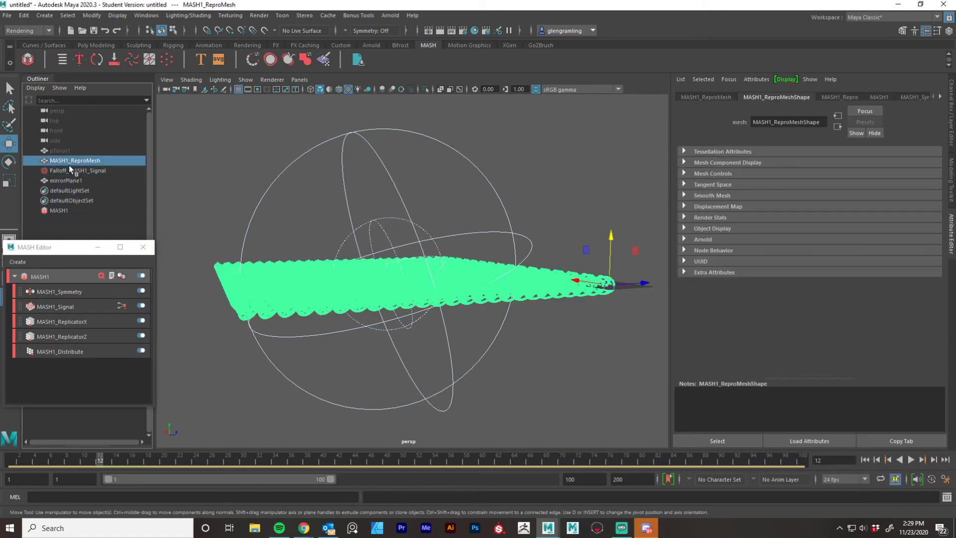
{"action": "left_click", "coordinate": [68, 169]}
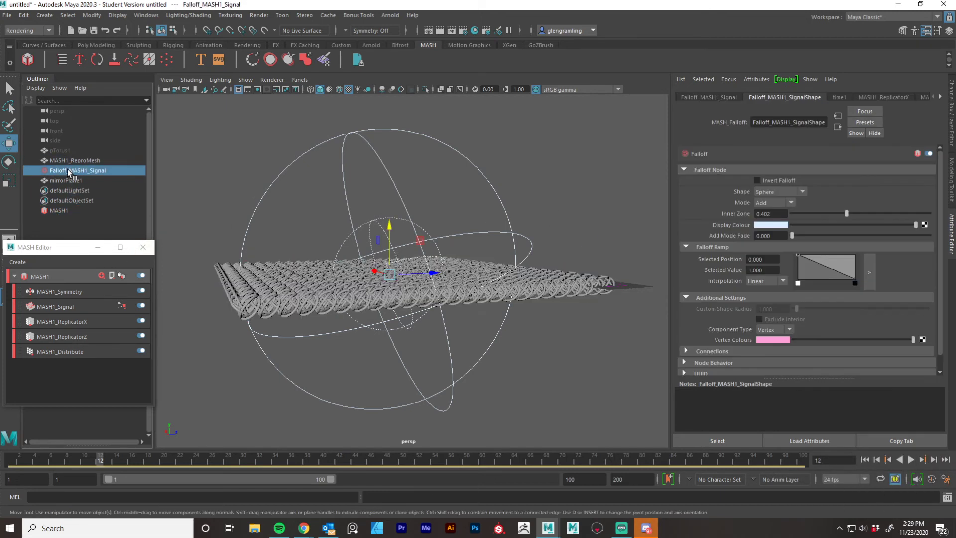
Step: Enable Center Distribution on the MASH1_Distribute node and raise Distance Y to about 13.83 to separate the mirrored sheets
{"action": "left_click", "coordinate": [65, 355]}
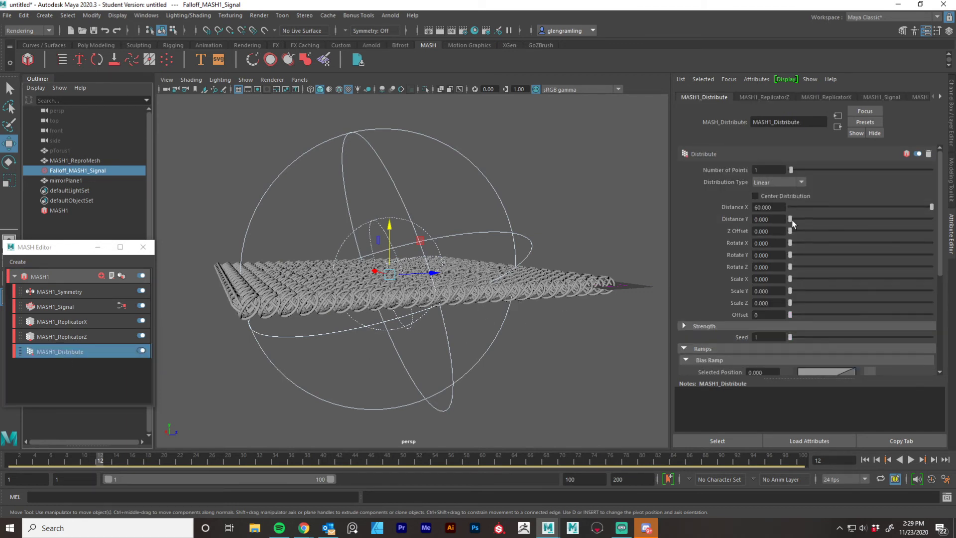
{"action": "left_click_drag", "start_coordinate": [791, 219], "coordinate": [842, 223]}
{"action": "left_click_drag", "start_coordinate": [804, 231], "coordinate": [816, 231]}
{"action": "left_click", "coordinate": [757, 195]}
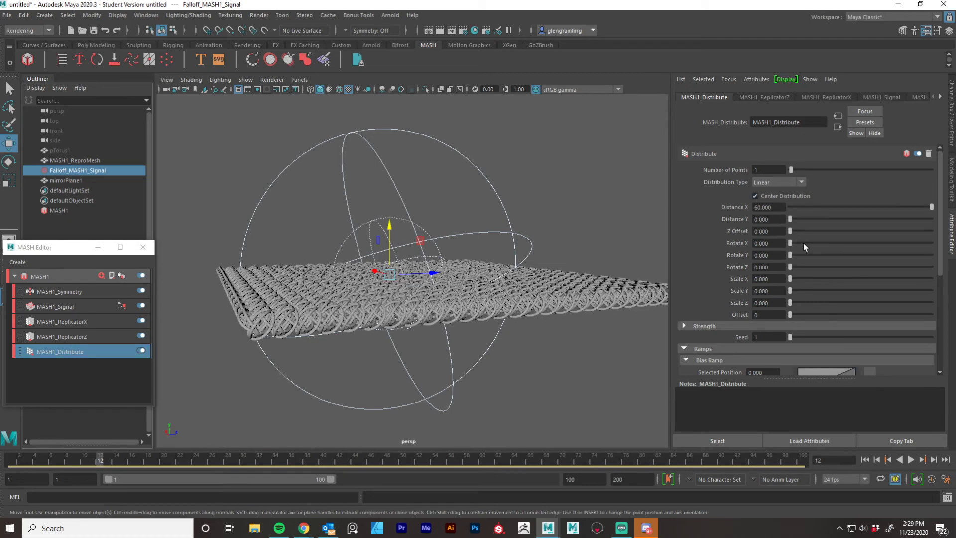
{"action": "left_click_drag", "start_coordinate": [805, 231], "coordinate": [823, 223]}
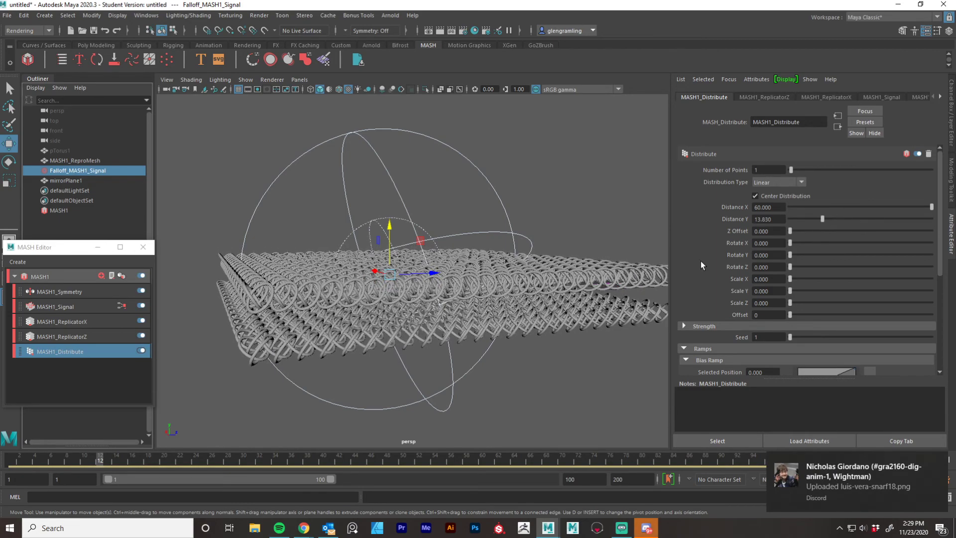
Step: Play back the animation from a close view between the two ring sheets, and return to frame 1
{"action": "left_click_drag", "start_coordinate": [488, 318], "coordinate": [482, 306], "text": "alt"}
{"action": "right_click_drag", "start_coordinate": [482, 306], "coordinate": [550, 313], "text": "alt"}
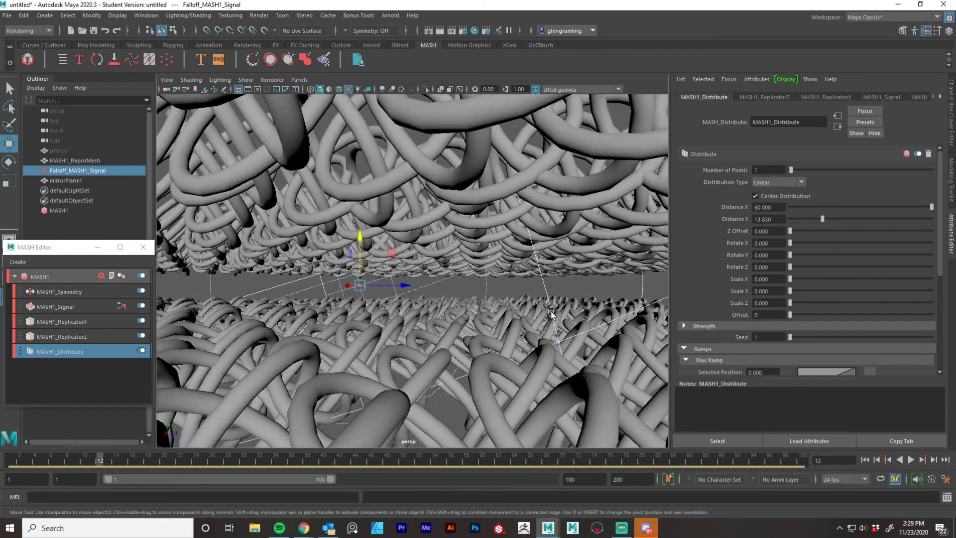
{"action": "left_click", "coordinate": [911, 460]}
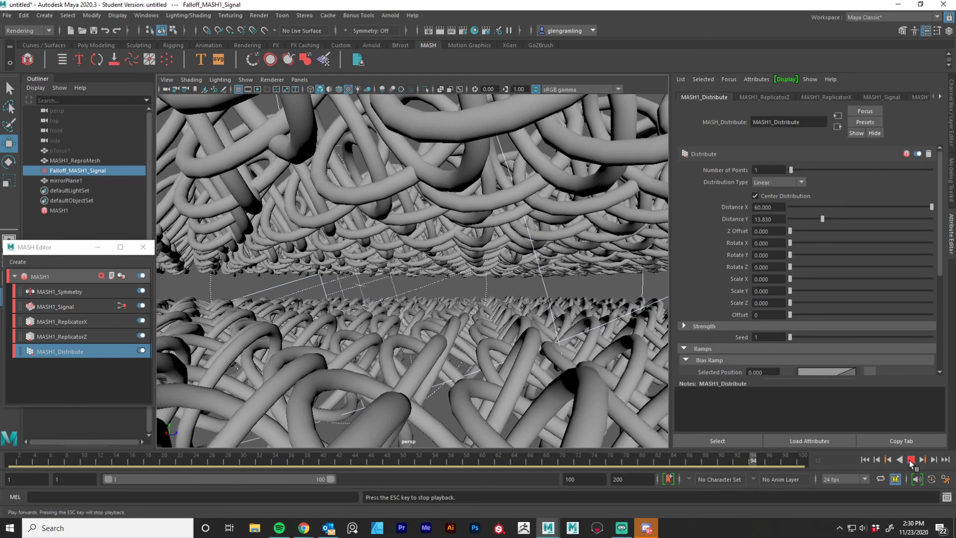
{"action": "left_click", "coordinate": [911, 464]}
{"action": "left_click", "coordinate": [865, 459]}
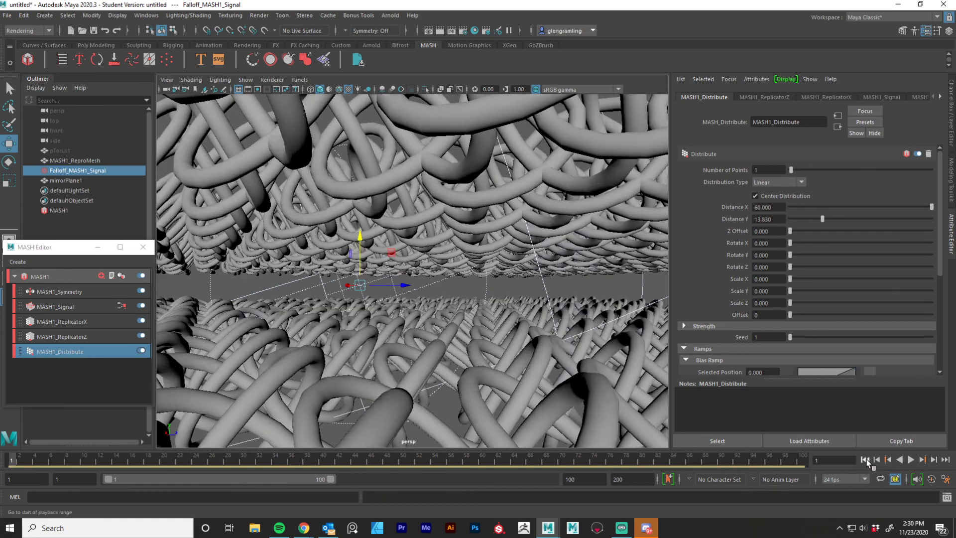
Step: Position the perspective camera close between the upper and lower ring sheets, looking along the gap
{"action": "left_click", "coordinate": [63, 245]}
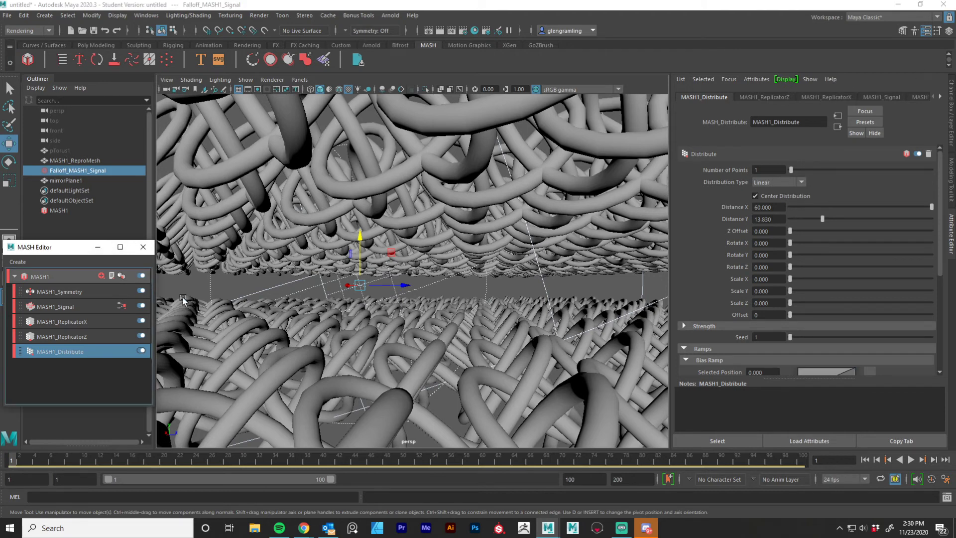
{"action": "left_click", "coordinate": [37, 277]}
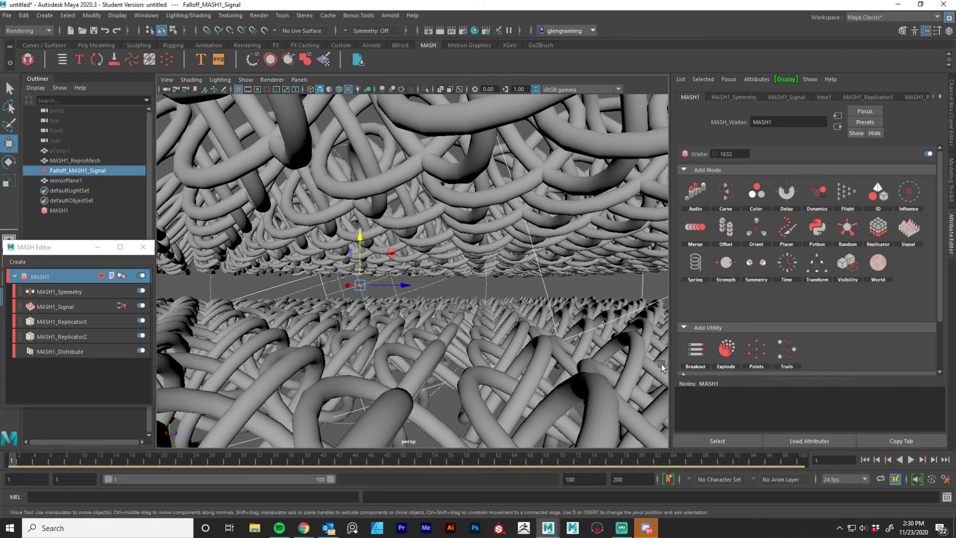
{"action": "scroll", "coordinate": [451, 329], "scroll_direction": "down", "scroll_amount": 5}
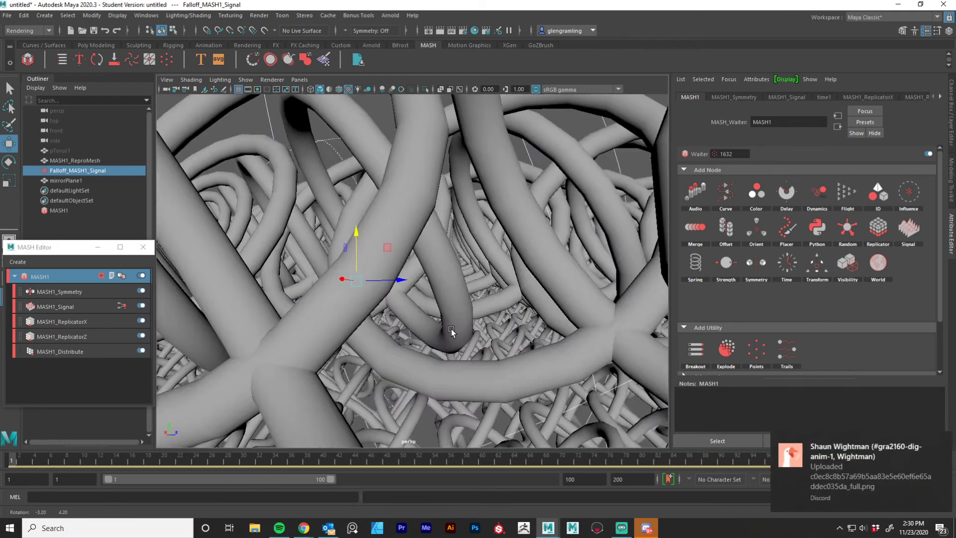
{"action": "scroll", "coordinate": [484, 316], "scroll_direction": "down", "scroll_amount": 3}
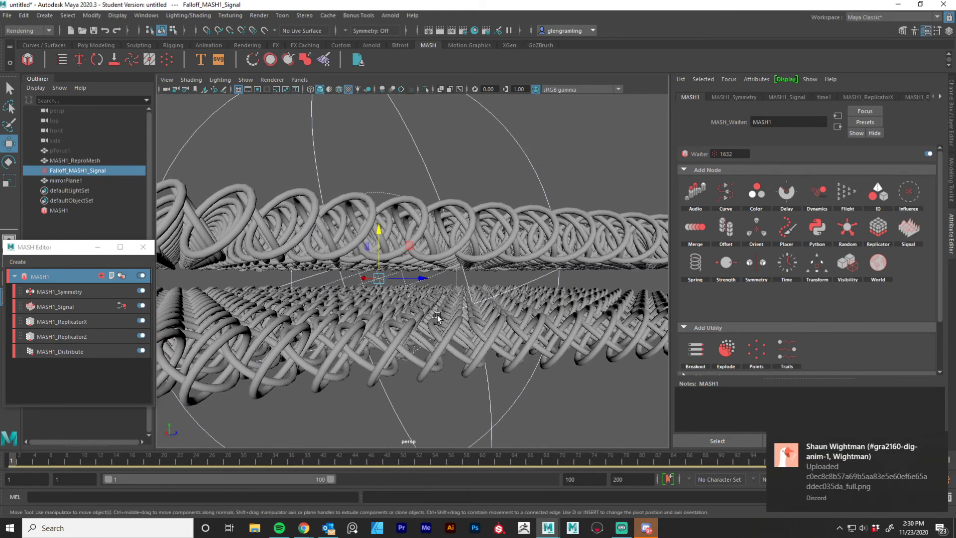
{"action": "left_click_drag", "start_coordinate": [519, 347], "coordinate": [486, 349], "text": "alt"}
{"action": "right_click_drag", "start_coordinate": [439, 345], "coordinate": [480, 341], "text": "alt"}
{"action": "left_click_drag", "start_coordinate": [481, 340], "coordinate": [505, 309], "text": "alt"}
{"action": "right_click_drag", "start_coordinate": [505, 309], "coordinate": [518, 303], "text": "alt"}
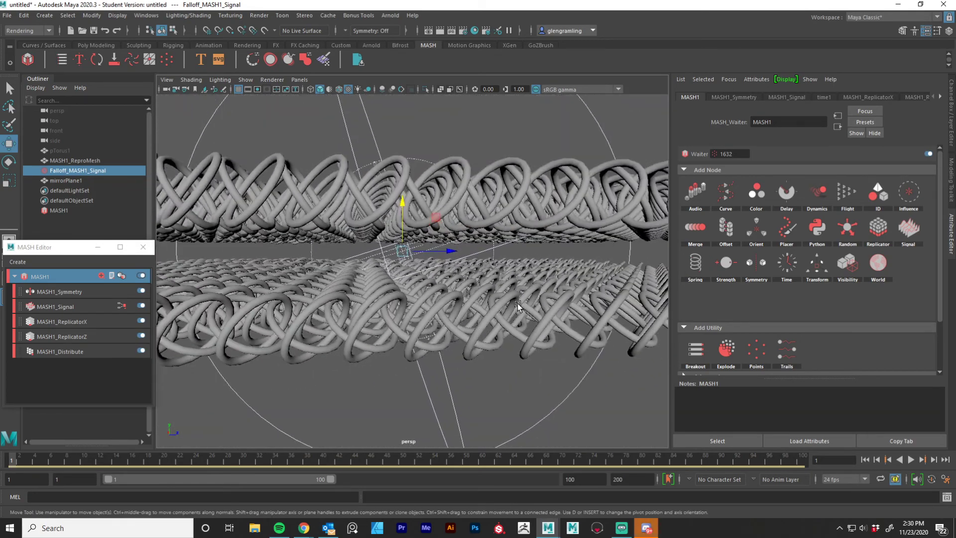
{"action": "left_click_drag", "start_coordinate": [518, 303], "coordinate": [482, 303], "text": "alt"}
{"action": "right_click_drag", "start_coordinate": [482, 303], "coordinate": [506, 304], "text": "alt"}
{"action": "mouse_move", "coordinate": [485, 308]}
{"action": "left_mouse_down", "text": "alt"}
{"action": "mouse_move", "coordinate": [518, 302]}
{"action": "mouse_move", "coordinate": [495, 306]}
{"action": "left_mouse_up", "text": "alt"}
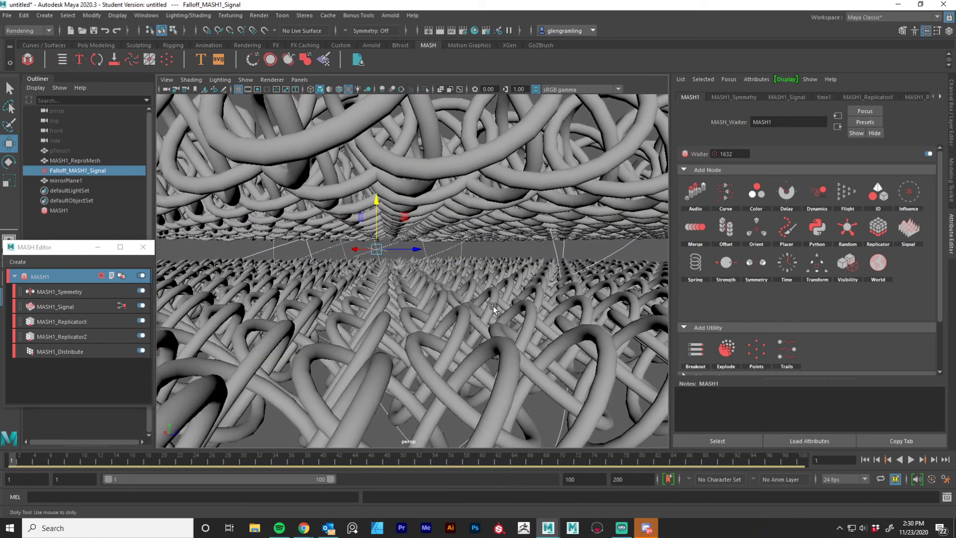
{"action": "right_click_drag", "start_coordinate": [494, 306], "coordinate": [530, 304], "text": "alt"}
{"action": "left_click_drag", "start_coordinate": [530, 303], "coordinate": [512, 305], "text": "alt"}
{"action": "right_click_drag", "start_coordinate": [513, 305], "coordinate": [521, 306], "text": "alt"}
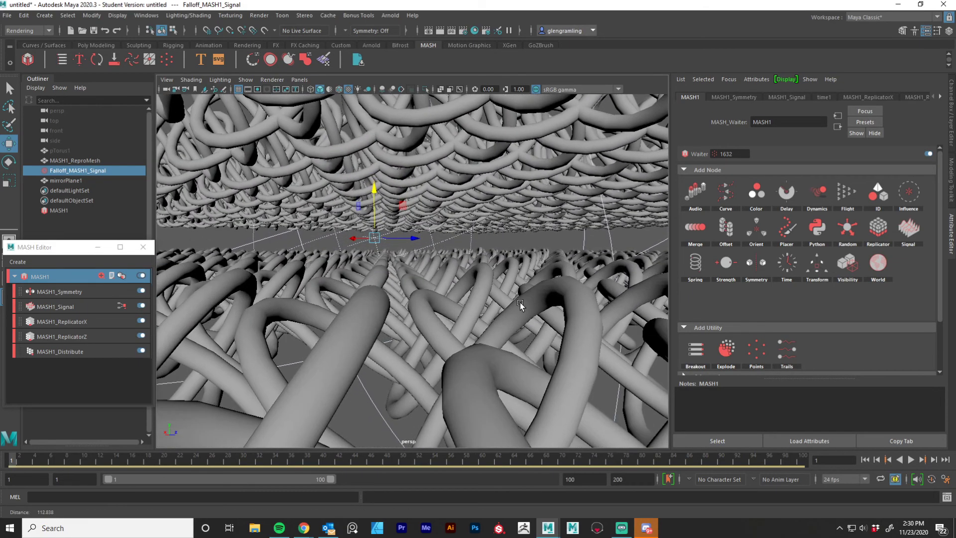
{"action": "left_click_drag", "start_coordinate": [442, 297], "coordinate": [437, 313], "text": "alt"}
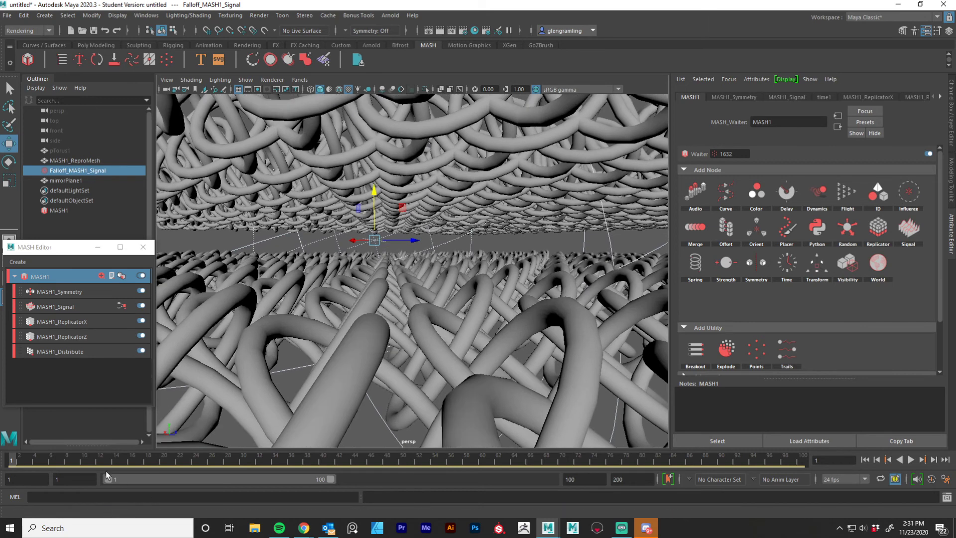
Step: Select the perspective camera and keyframe its view at frame 1 and a shifted view of the sheets at frame 46
{"action": "left_click", "coordinate": [167, 80]}
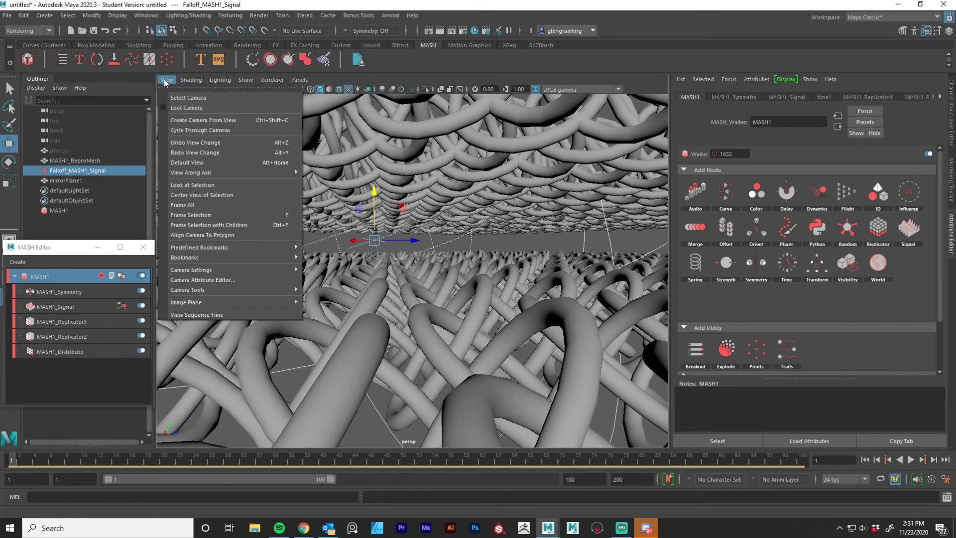
{"action": "left_click", "coordinate": [222, 97]}
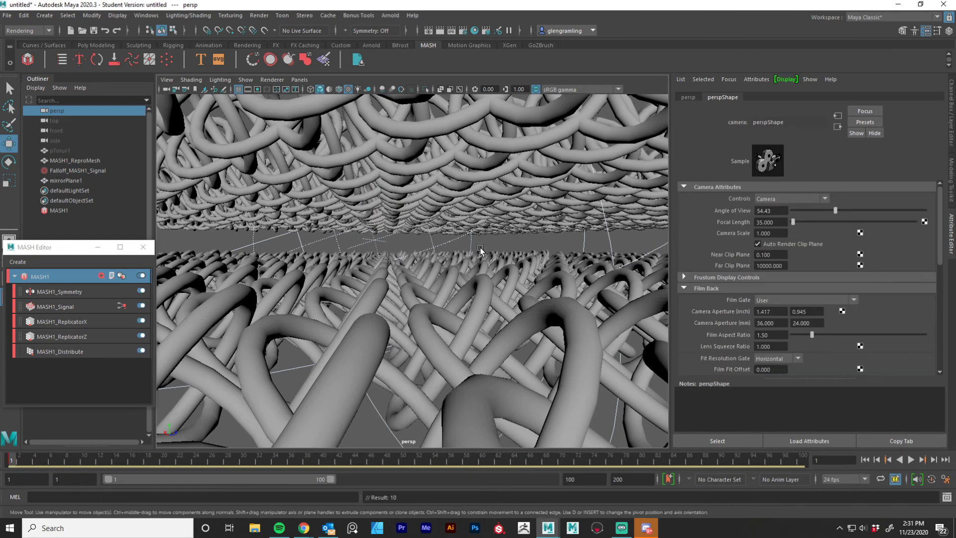
{"action": "right_click_drag", "start_coordinate": [480, 253], "coordinate": [520, 250], "text": "alt"}
{"action": "middle_click_drag", "start_coordinate": [520, 250], "coordinate": [522, 265], "text": "alt"}
{"action": "right_click_drag", "start_coordinate": [522, 265], "coordinate": [507, 283], "text": "alt"}
{"action": "left_click_drag", "start_coordinate": [269, 464], "coordinate": [371, 464]}
{"action": "right_click_drag", "start_coordinate": [441, 235], "coordinate": [608, 255], "text": "alt"}
{"action": "right_click_drag", "start_coordinate": [412, 253], "coordinate": [451, 439], "text": "alt"}
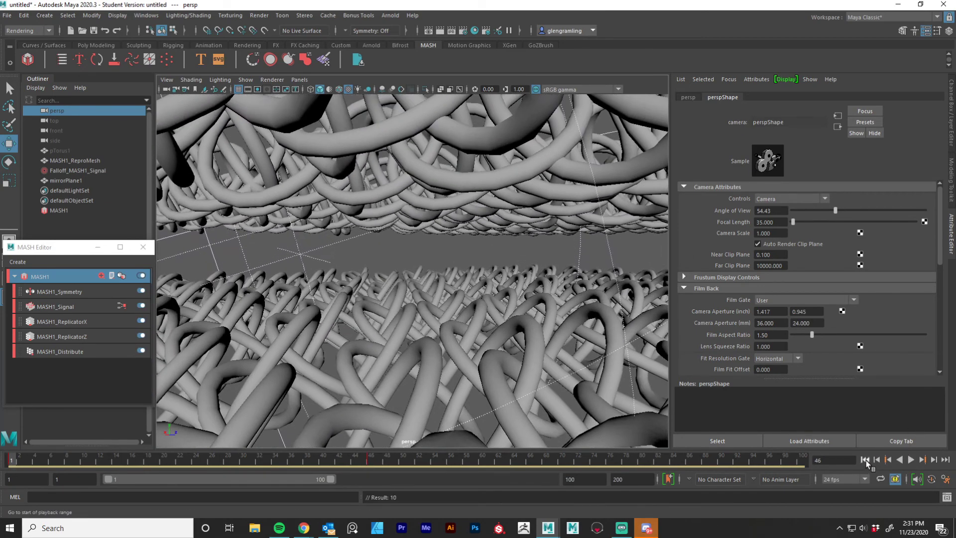
Step: Play back the new camera move from frame 1 to about frame 44
{"action": "left_click", "coordinate": [866, 460]}
{"action": "left_click", "coordinate": [911, 460]}
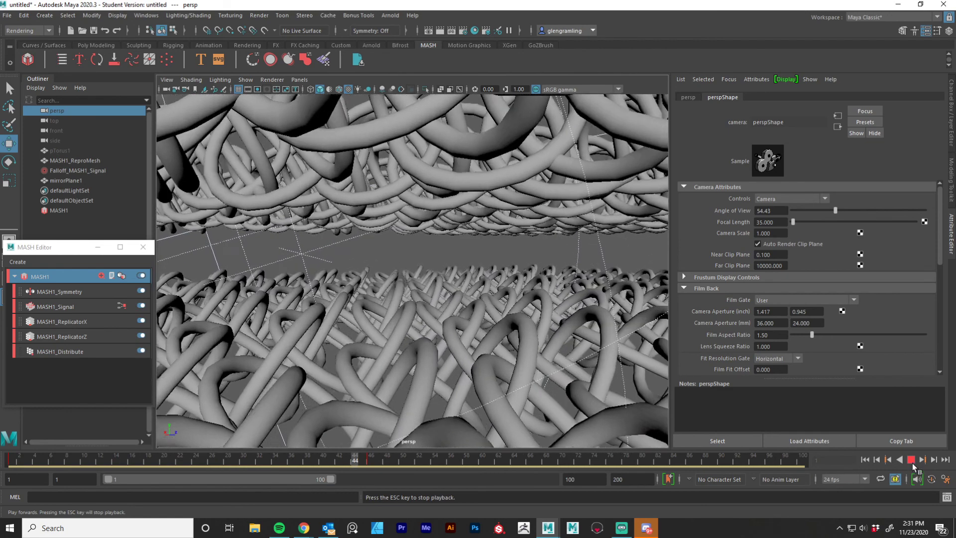
{"action": "left_click", "coordinate": [913, 461]}
Step: Move the camera's second keyframe to the end of the 100-frame timeline to slow the camera move
{"action": "left_click_drag", "start_coordinate": [356, 460], "coordinate": [480, 461], "text": "shift"}
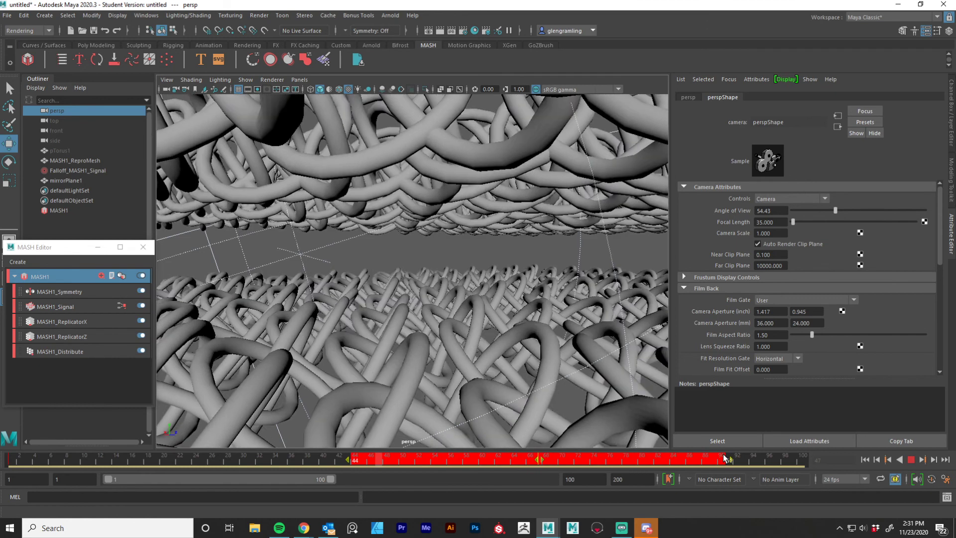
{"action": "left_click", "coordinate": [743, 460]}
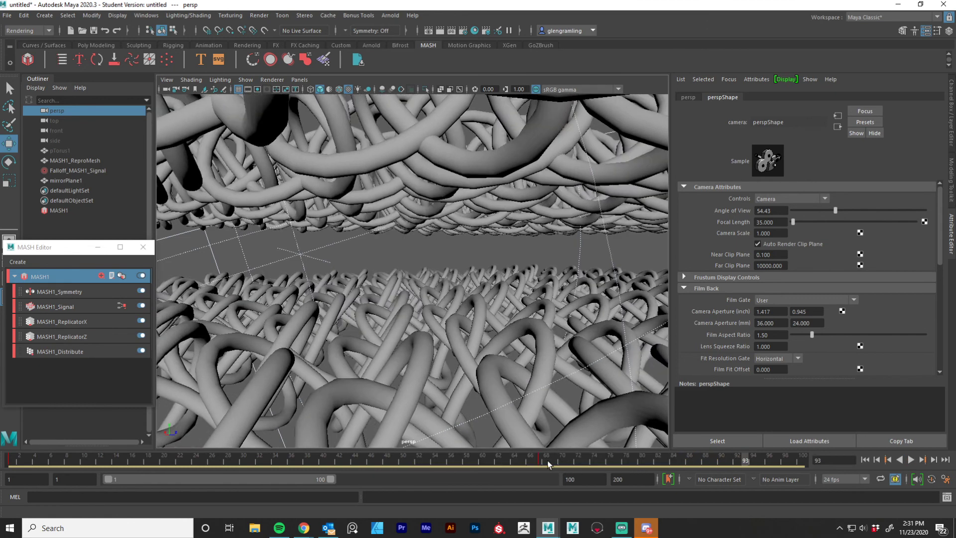
{"action": "left_click_drag", "start_coordinate": [530, 461], "coordinate": [541, 458], "text": "shift"}
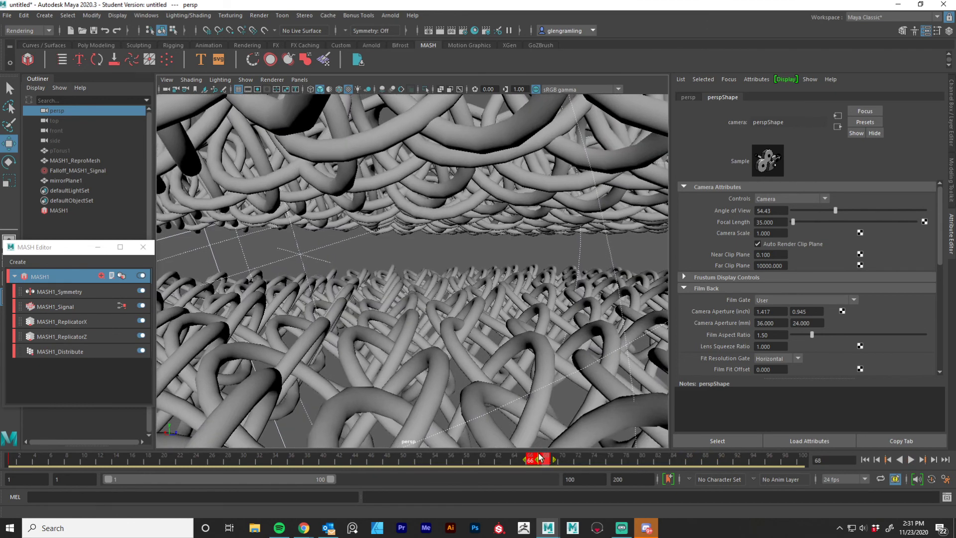
Step: Play back the retimed camera animation, and reopen the MASH1 network's attributes
{"action": "key", "text": "alt+v"}
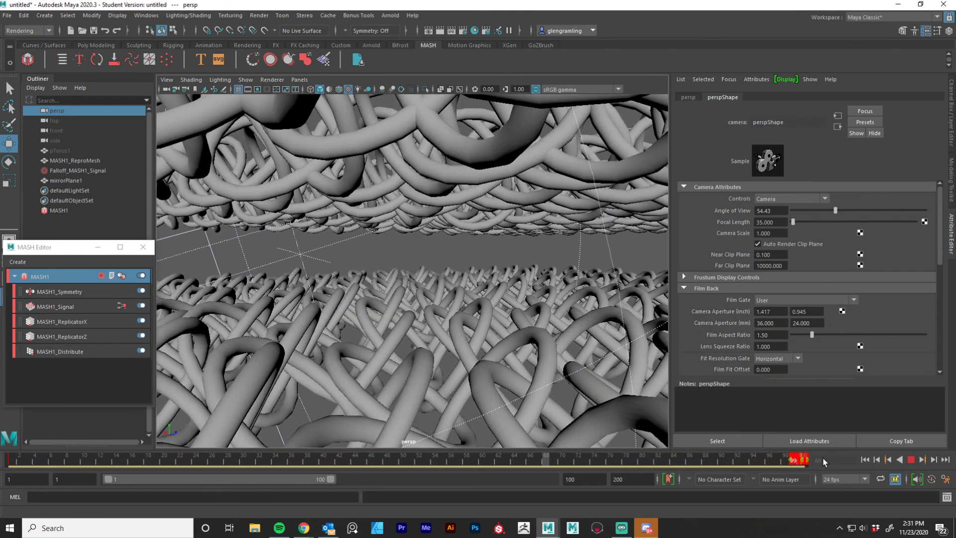
{"action": "left_click", "coordinate": [911, 460]}
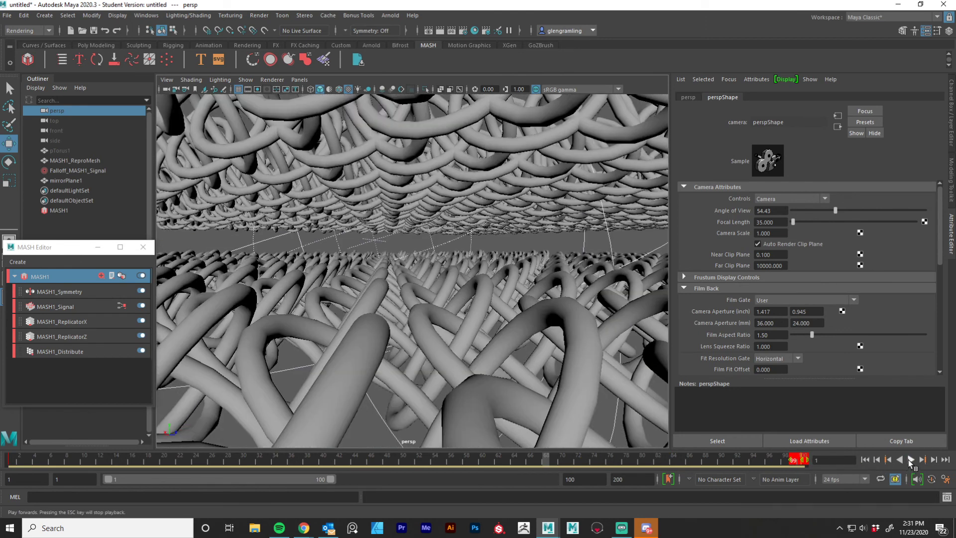
{"action": "left_click", "coordinate": [911, 460]}
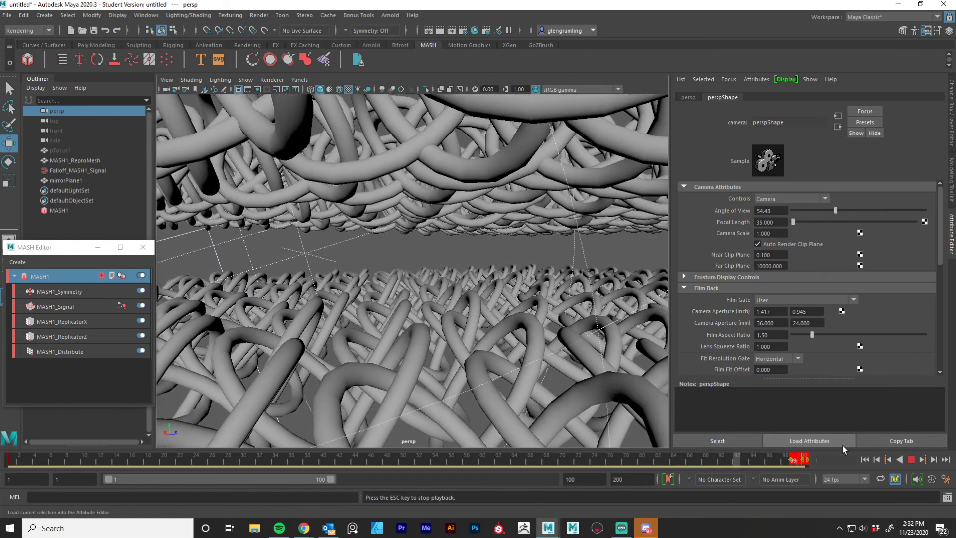
{"action": "left_click", "coordinate": [911, 459]}
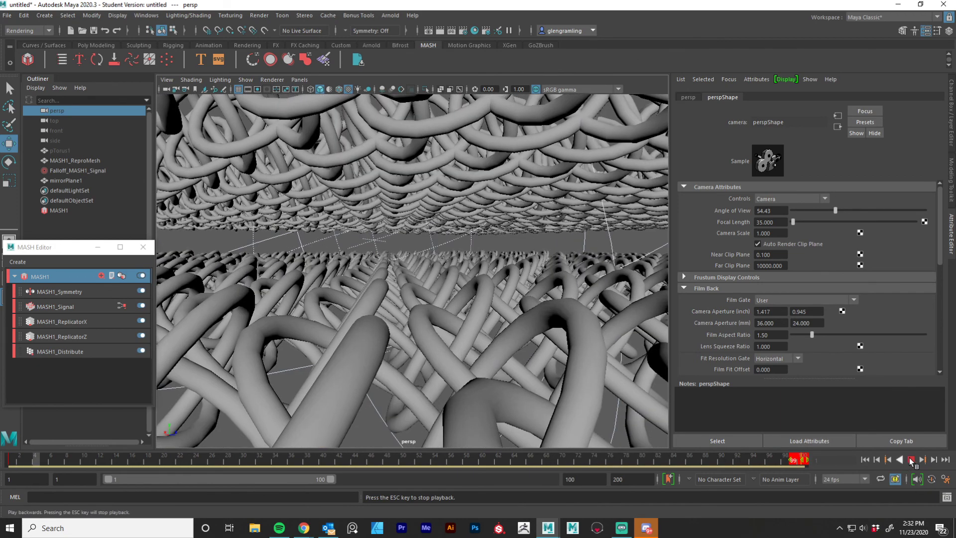
{"action": "left_click", "coordinate": [66, 278]}
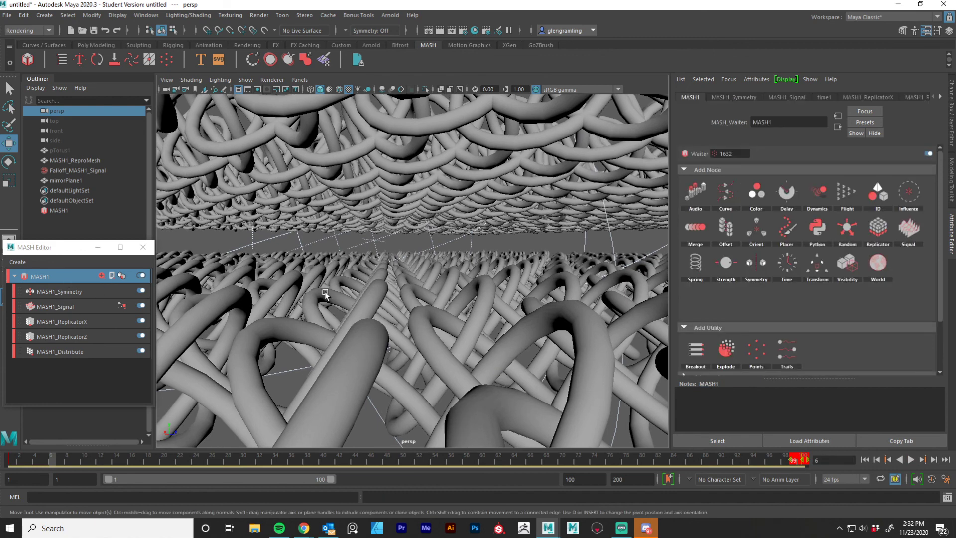